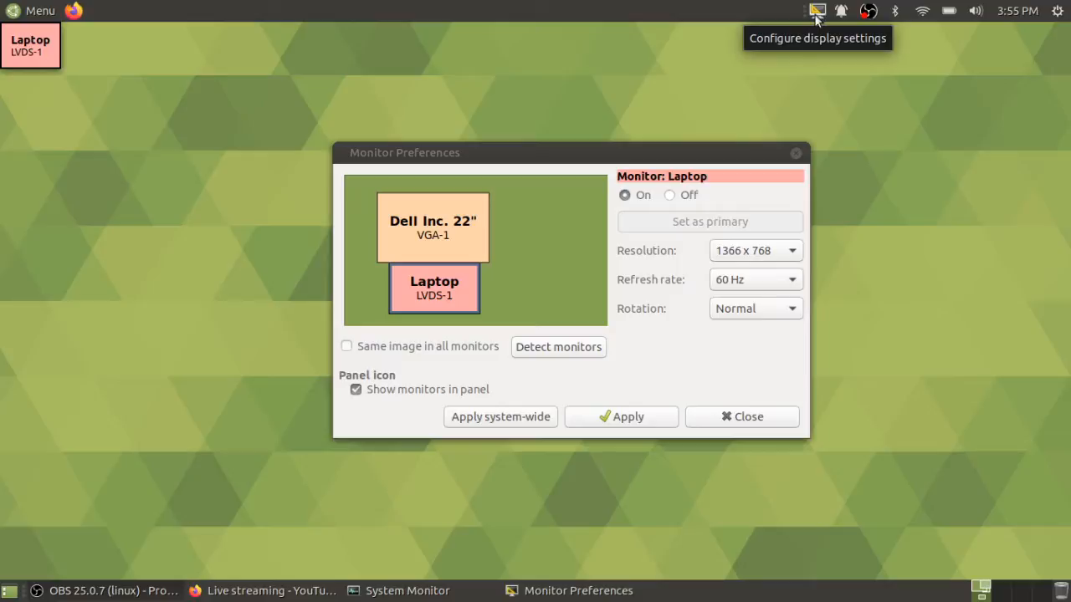
Look at the quick display options for the laptop and Dell monitors, and close Monitor Preferences
{"action": "left_click_drag", "start_coordinate": [644, 162], "coordinate": [628, 103]}
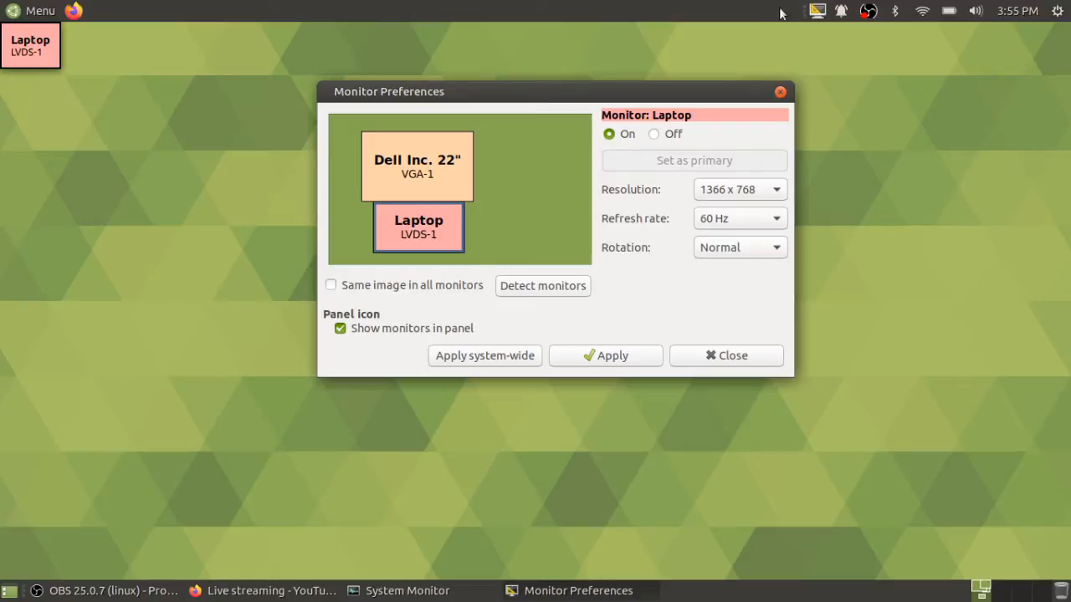
{"action": "left_click", "coordinate": [811, 13]}
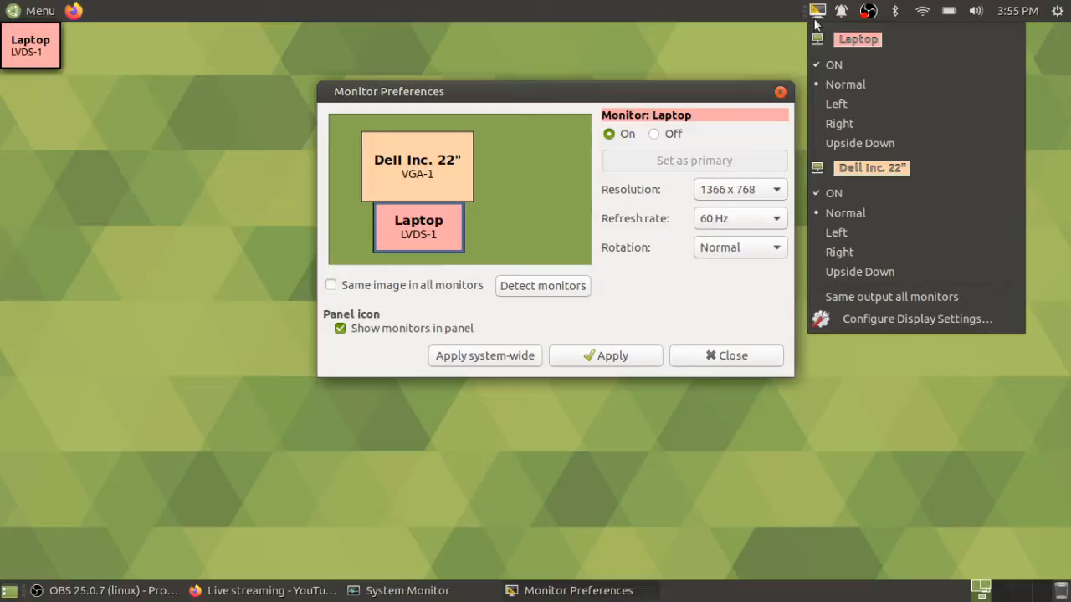
{"action": "left_click", "coordinate": [567, 106]}
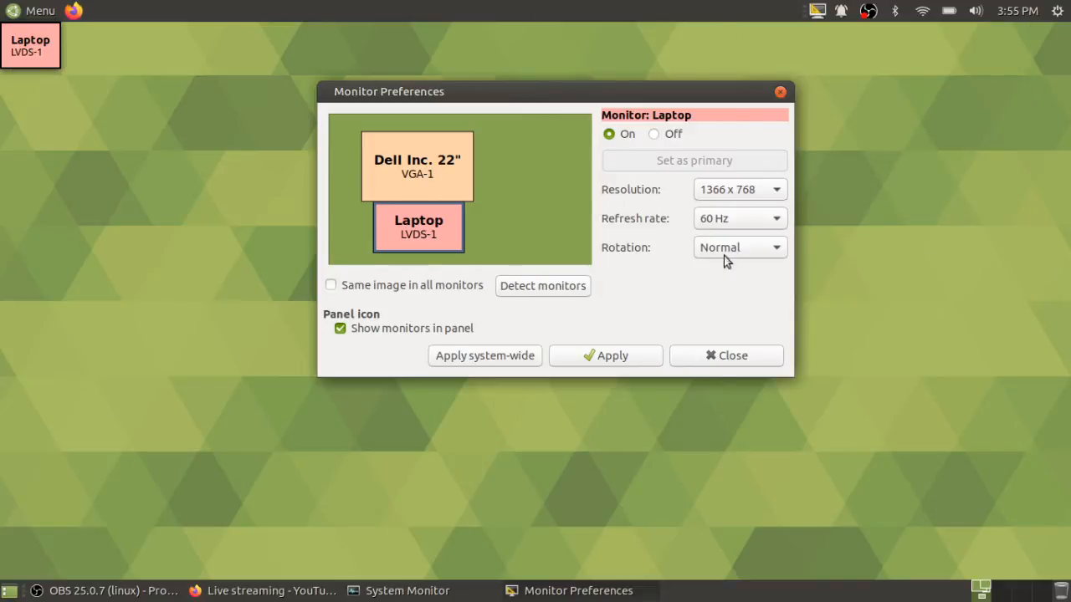
{"action": "left_click", "coordinate": [710, 361]}
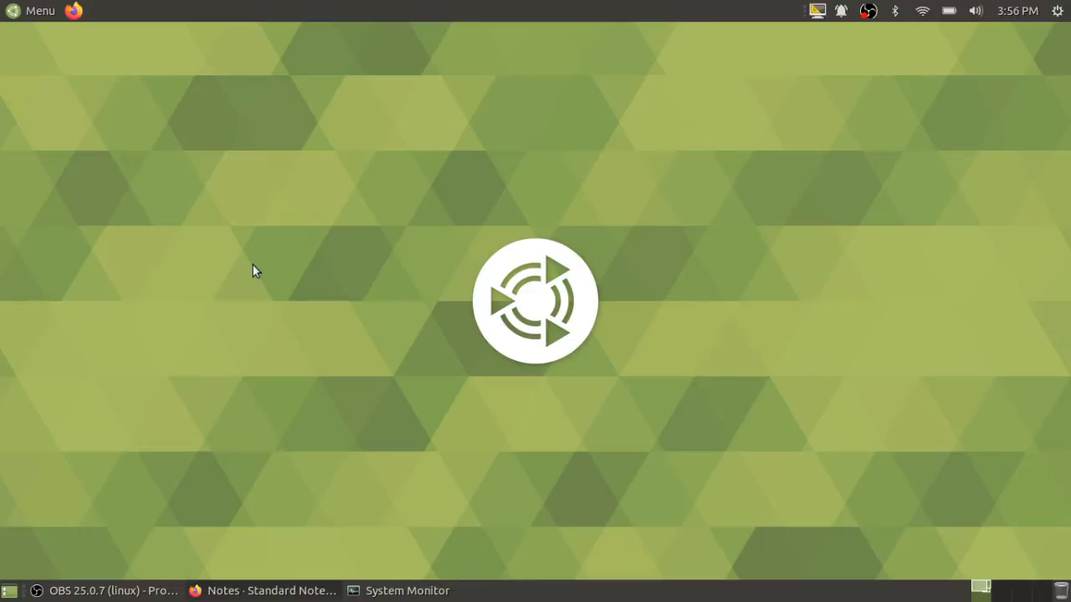
Open the Control Center and reposition its window on the desktop
{"action": "key", "text": "super"}
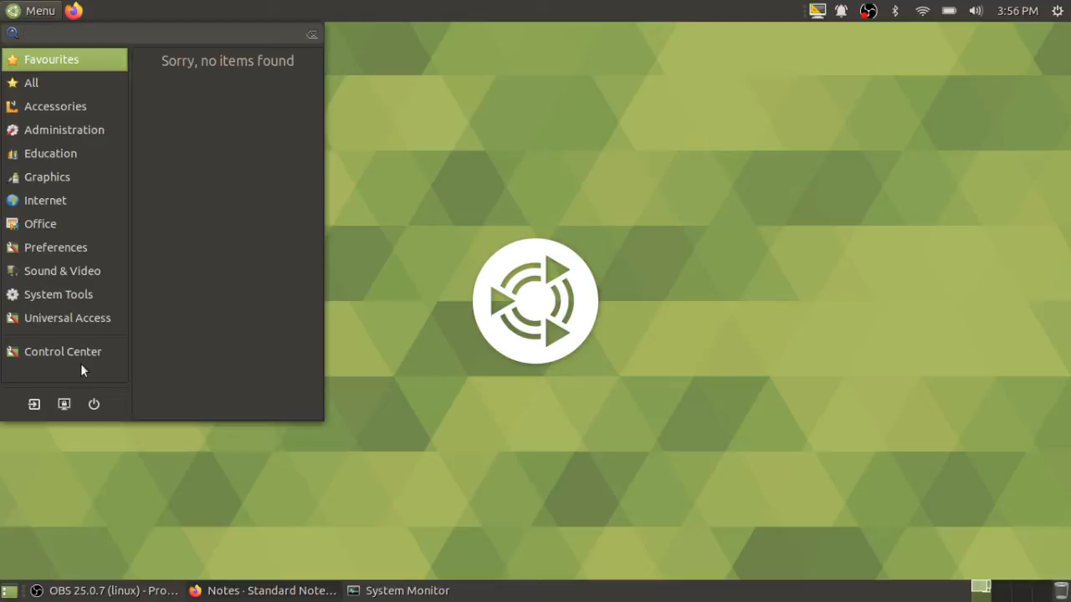
{"action": "left_click", "coordinate": [32, 12]}
{"action": "left_click", "coordinate": [32, 12]}
{"action": "left_click", "coordinate": [50, 352]}
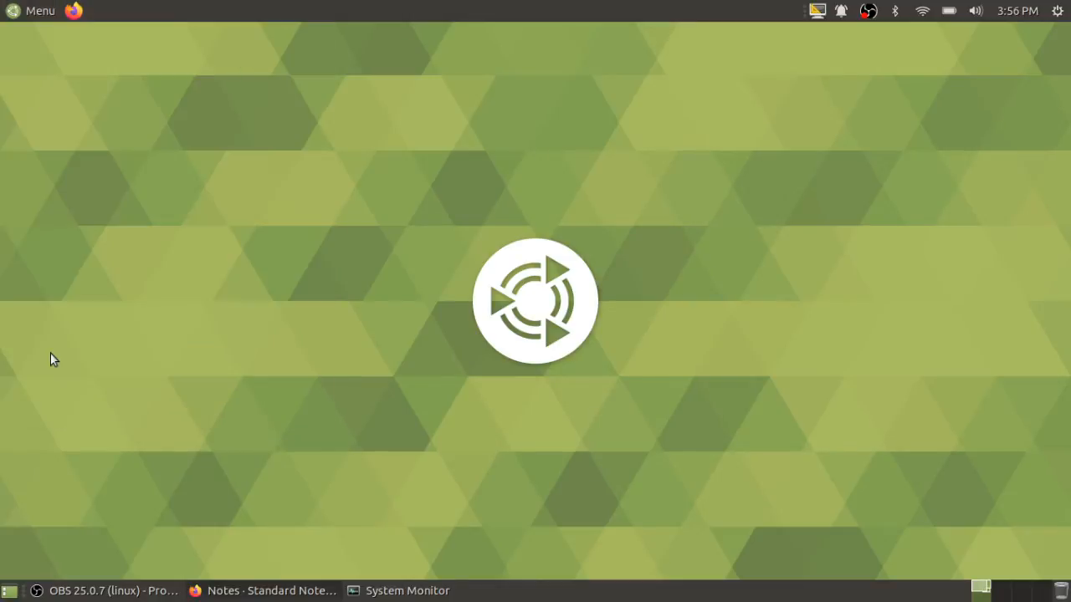
{"action": "left_click_drag", "start_coordinate": [470, 80], "coordinate": [464, 52]}
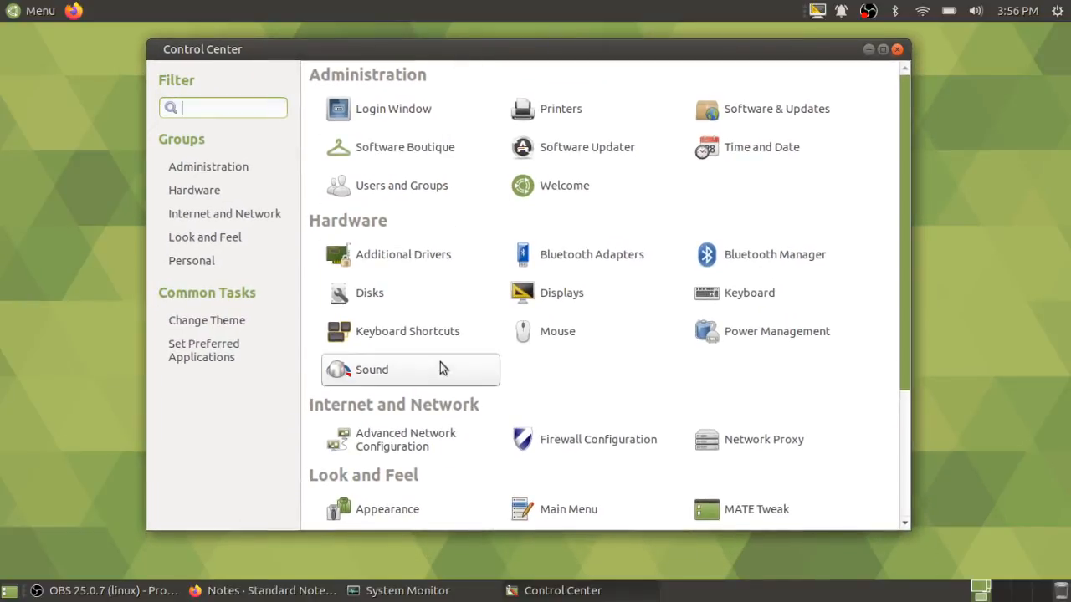
Apply the Ambiant-MATE-Dark theme in the Appearance preferences and close them
{"action": "scroll", "coordinate": [440, 364], "scroll_direction": "down", "scroll_amount": 3}
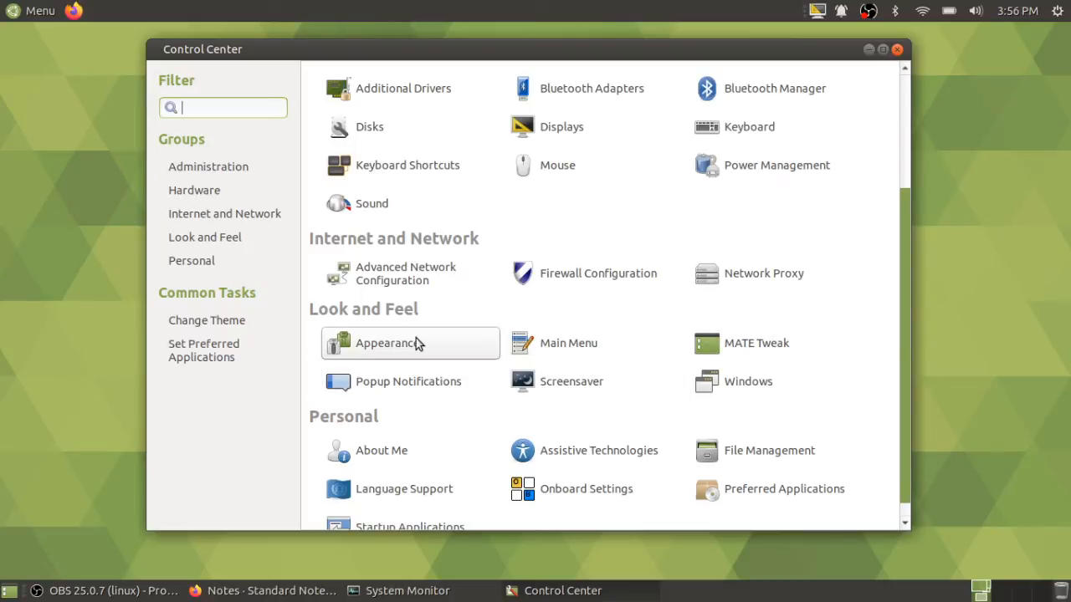
{"action": "left_click", "coordinate": [416, 343]}
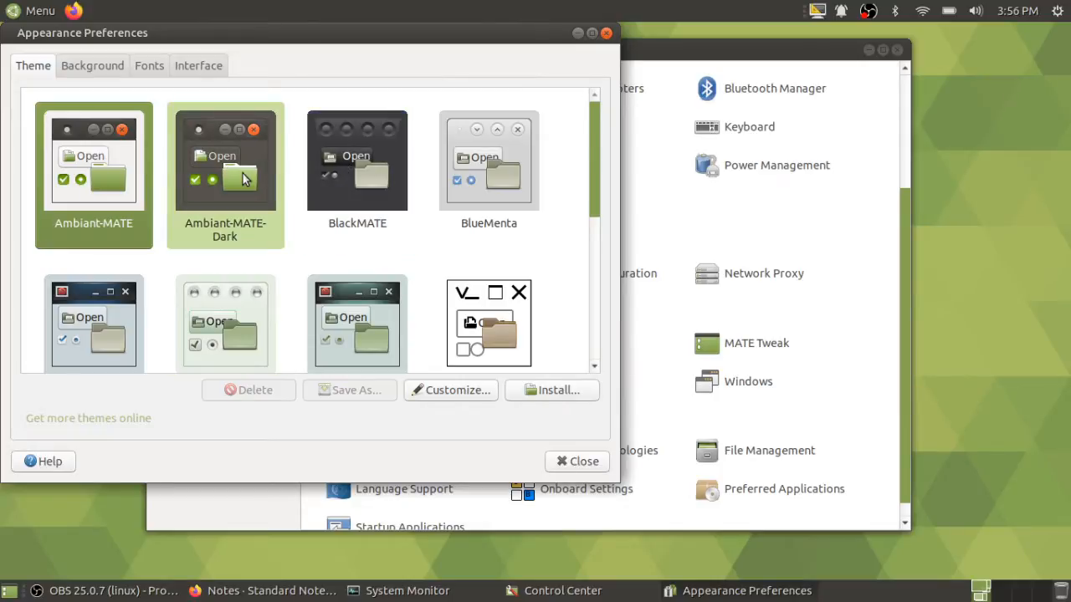
{"action": "left_click", "coordinate": [245, 179]}
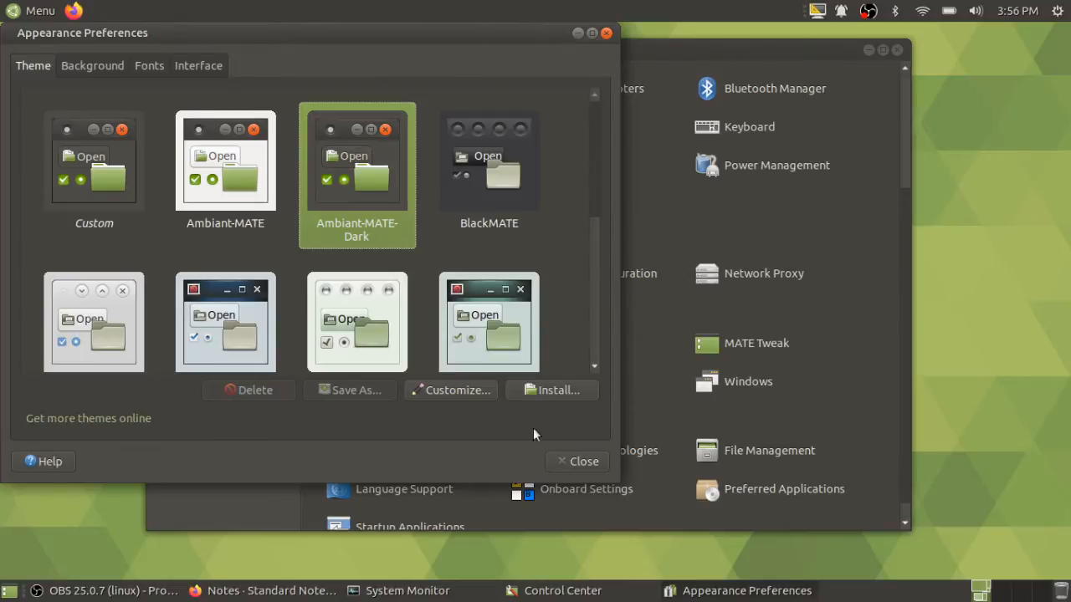
{"action": "left_click", "coordinate": [566, 462]}
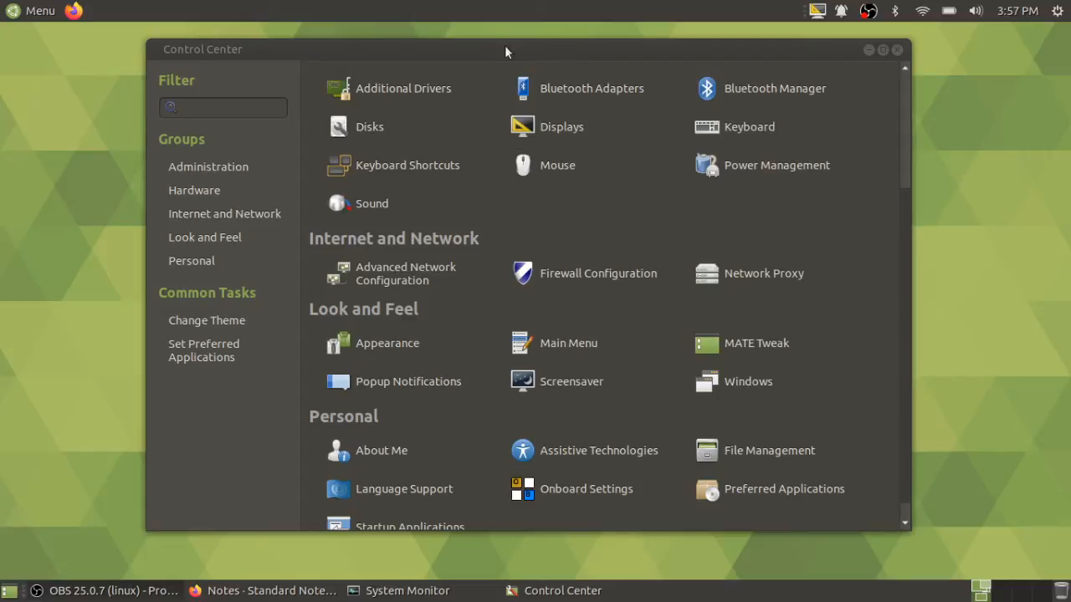
Examine the Control Center's settings groups from Administration through Personal
{"action": "left_click", "coordinate": [357, 46]}
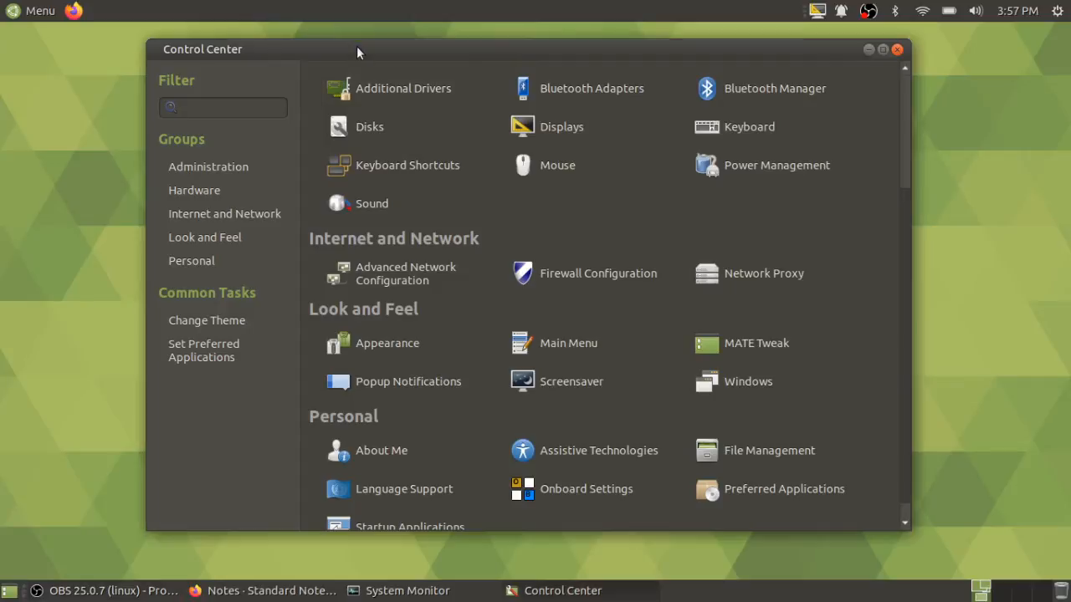
{"action": "left_click_drag", "start_coordinate": [339, 50], "coordinate": [375, 60]}
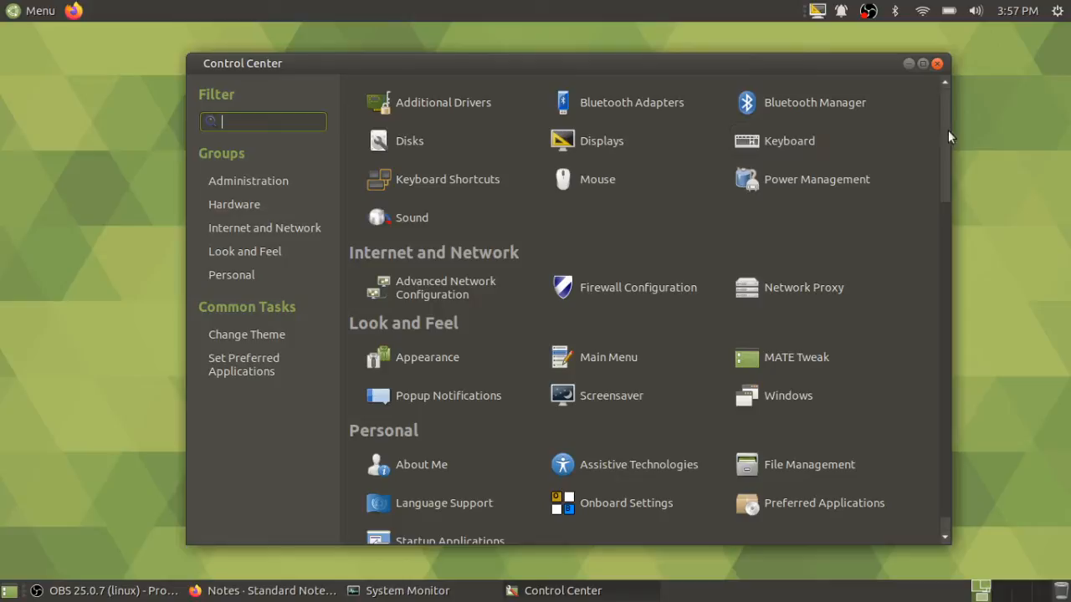
{"action": "scroll", "coordinate": [946, 112], "scroll_direction": "up", "scroll_amount": 3}
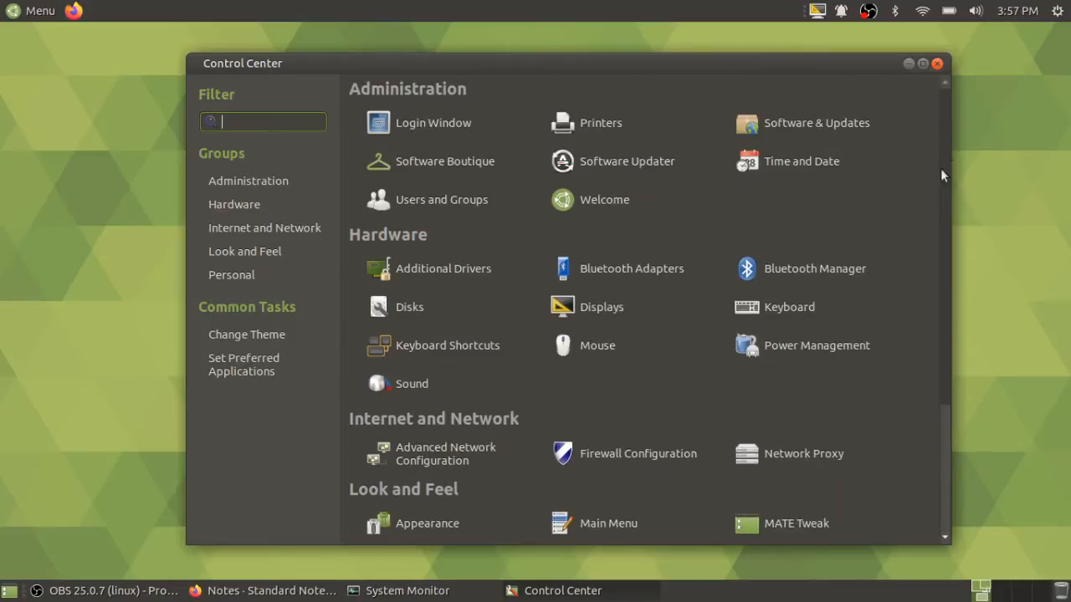
{"action": "scroll", "coordinate": [939, 471], "scroll_direction": "down", "scroll_amount": 3}
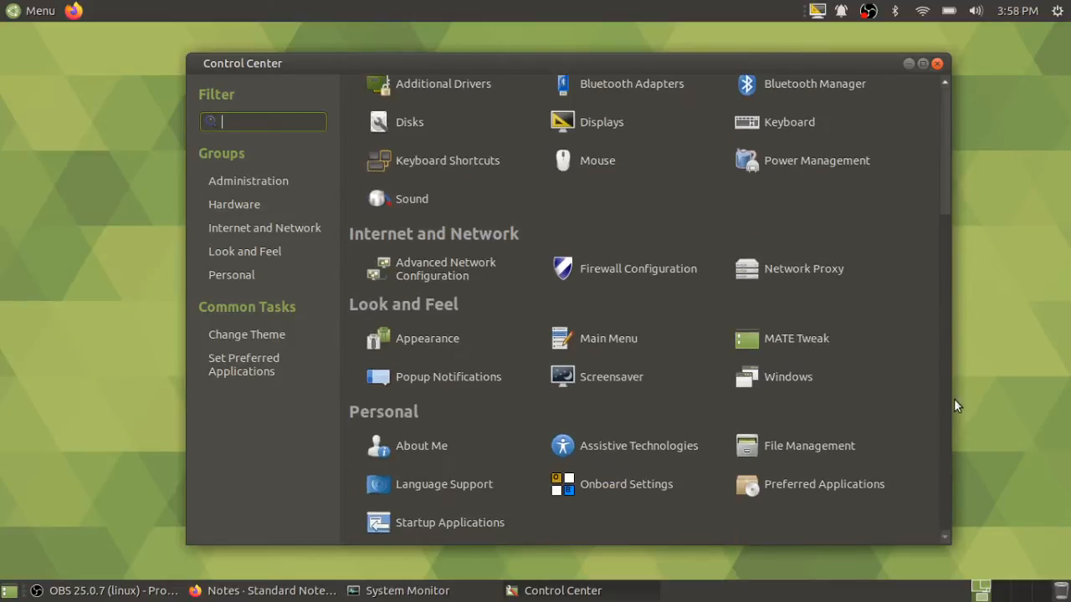
{"action": "scroll", "coordinate": [948, 419], "scroll_direction": "up", "scroll_amount": 3}
{"action": "scroll", "coordinate": [929, 498], "scroll_direction": "down", "scroll_amount": 3}
{"action": "scroll", "coordinate": [941, 376], "scroll_direction": "up", "scroll_amount": 3}
{"action": "left_click_drag", "start_coordinate": [947, 189], "coordinate": [968, 171]}
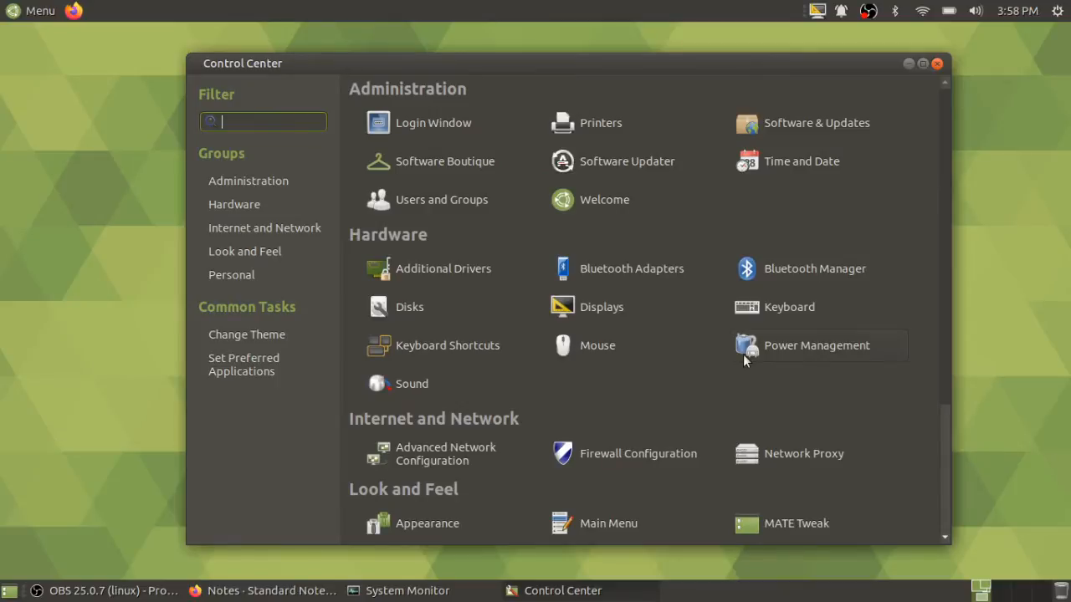
Reopen the Appearance preferences and look through the available desktop backgrounds and the font settings
{"action": "scroll", "coordinate": [743, 359], "scroll_direction": "down", "scroll_amount": 3}
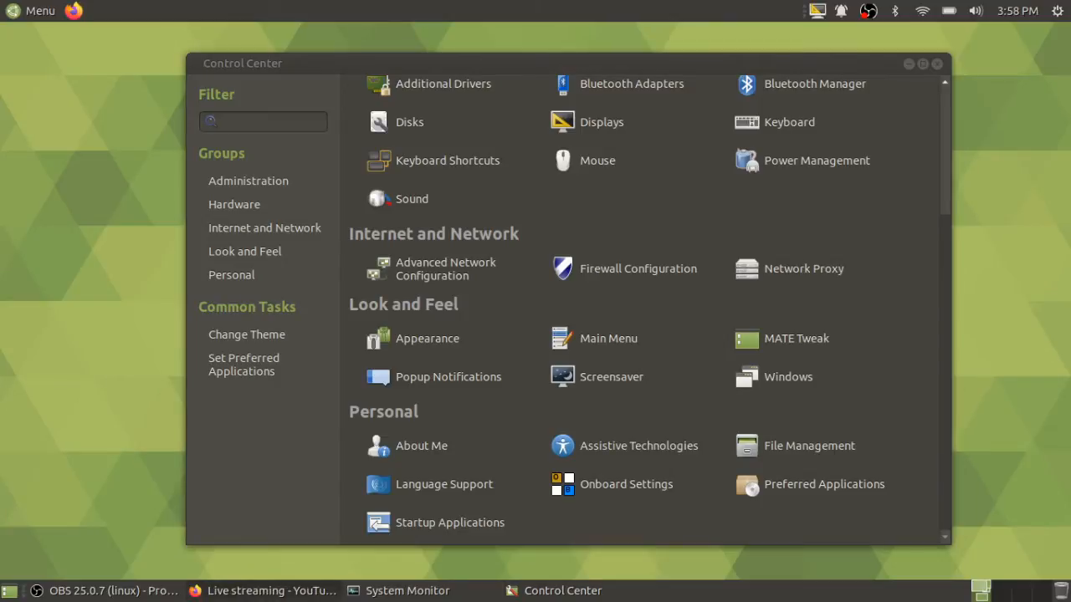
{"action": "left_click", "coordinate": [480, 335]}
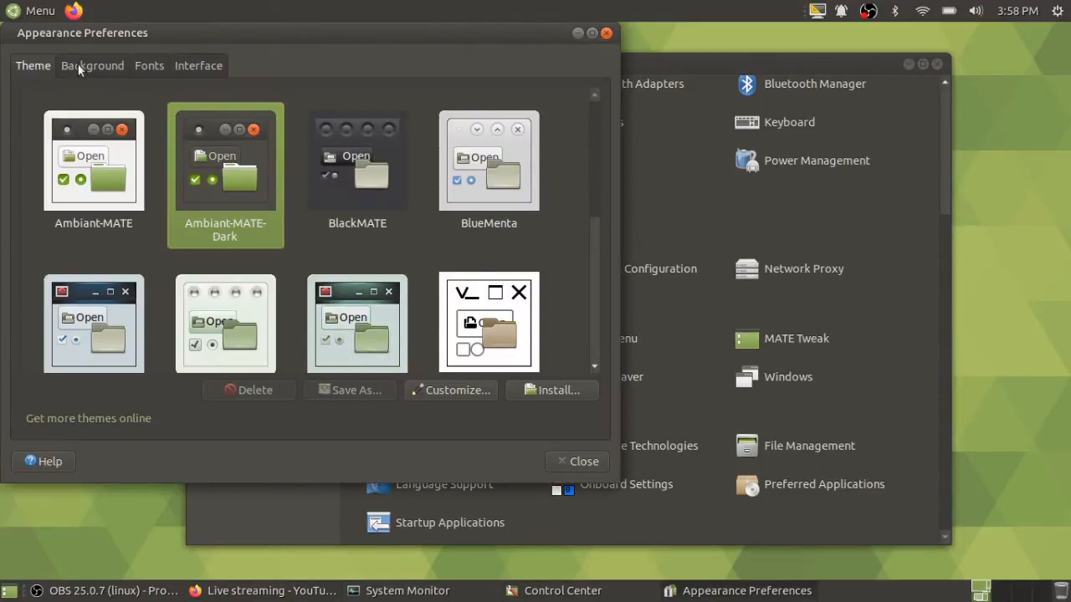
{"action": "left_click_drag", "start_coordinate": [182, 32], "coordinate": [320, 97]}
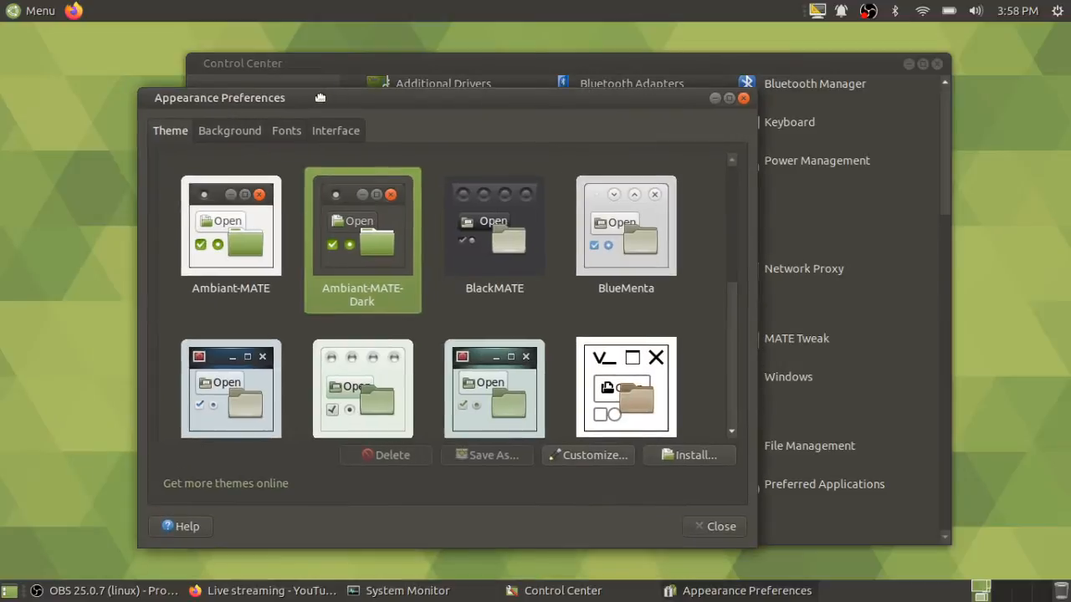
{"action": "left_click", "coordinate": [238, 134]}
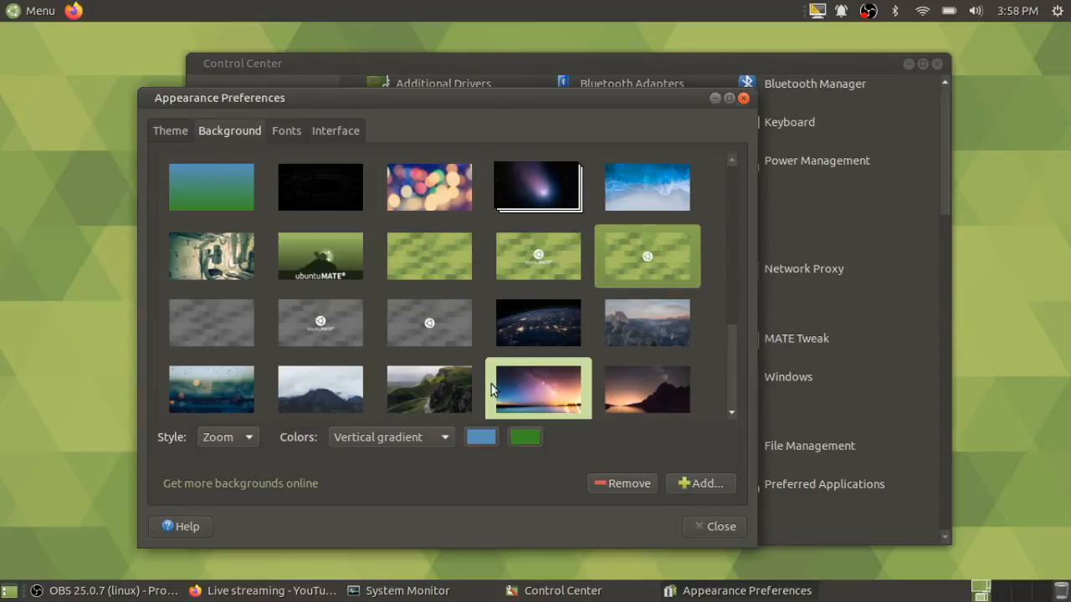
{"action": "scroll", "coordinate": [479, 306], "scroll_direction": "down", "scroll_amount": 3}
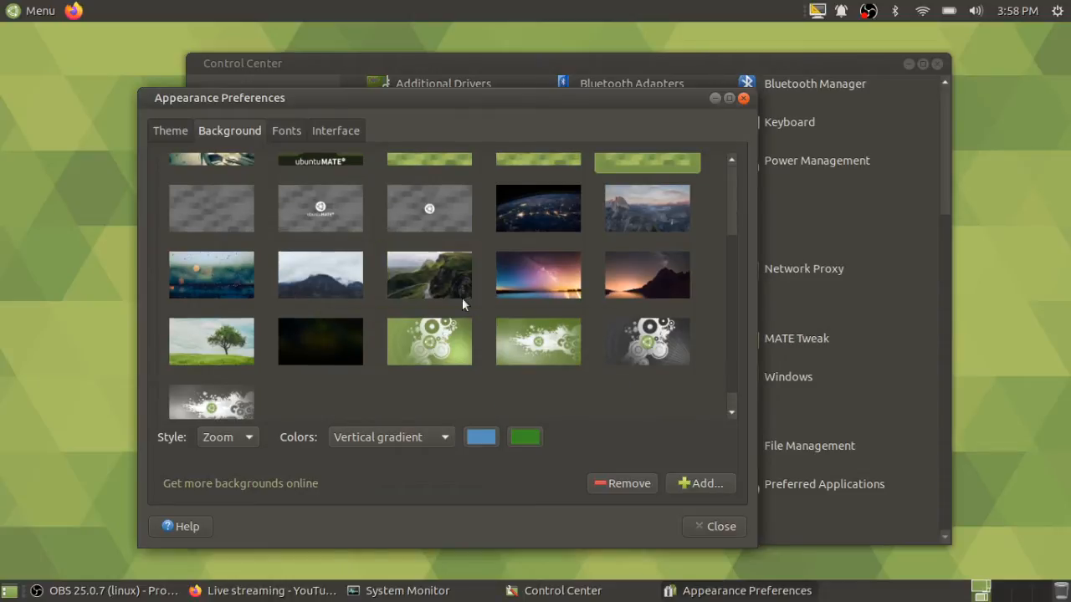
{"action": "scroll", "coordinate": [462, 305], "scroll_direction": "up", "scroll_amount": 3}
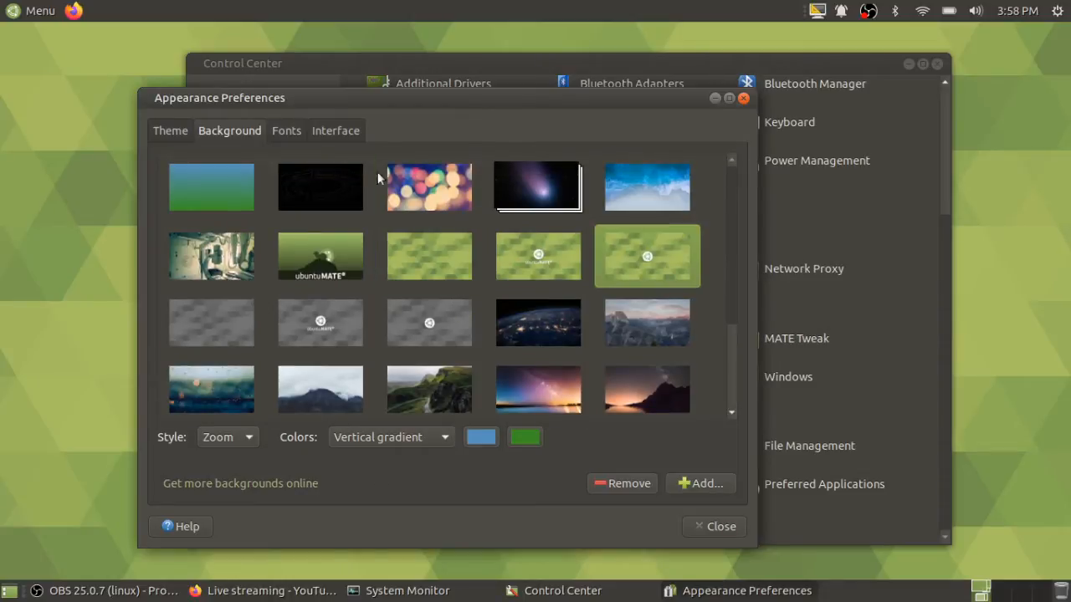
{"action": "left_click", "coordinate": [294, 142]}
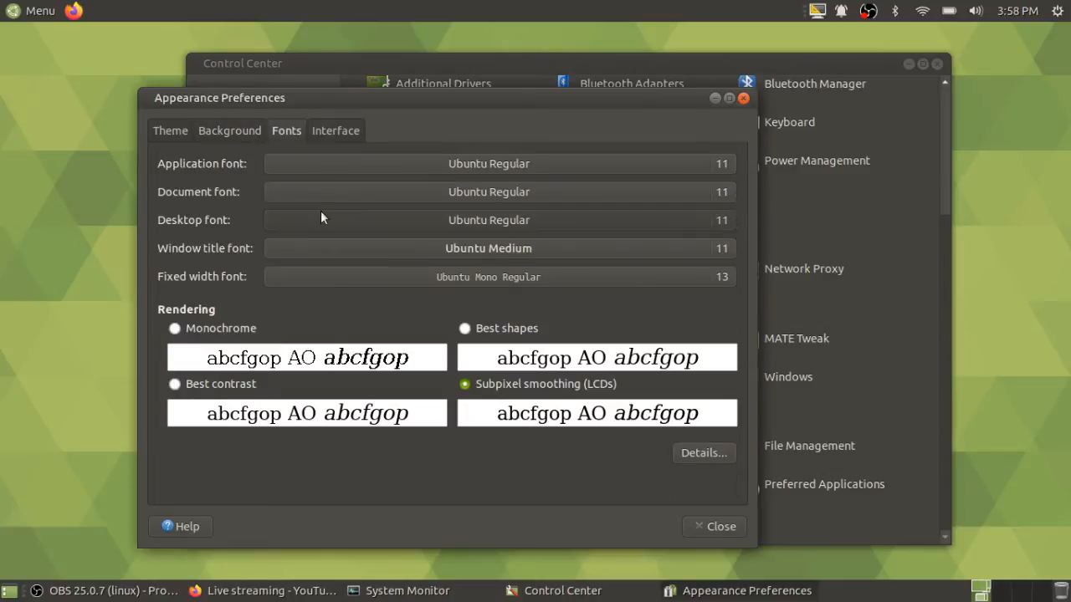
Turn off icons on buttons in the appearance interface settings, keep icons in menus on, and close the preferences
{"action": "left_click", "coordinate": [316, 135]}
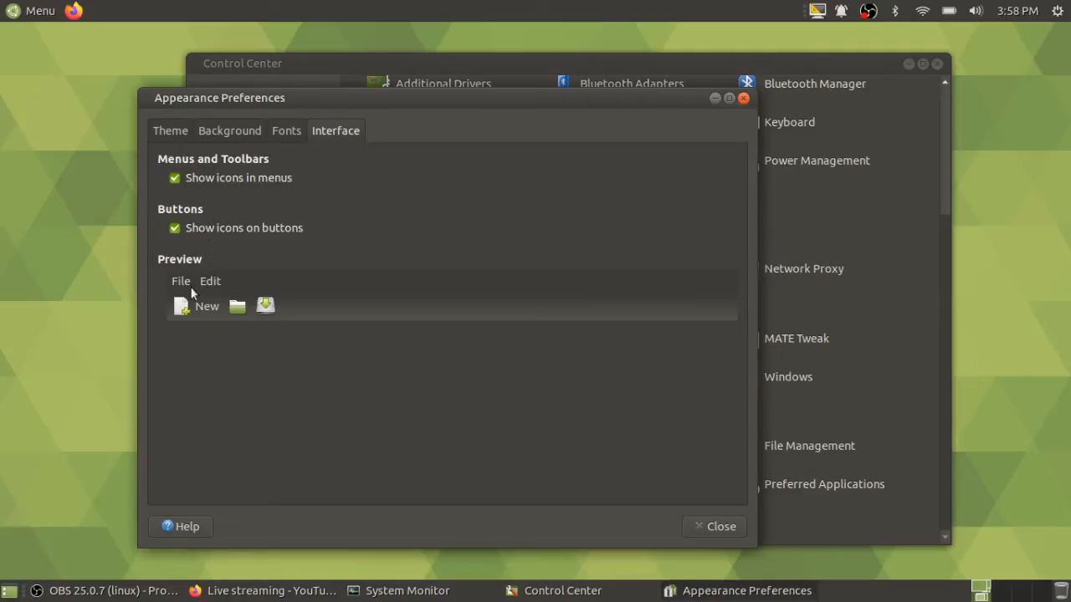
{"action": "left_click", "coordinate": [208, 178]}
{"action": "left_click", "coordinate": [209, 178]}
{"action": "left_click", "coordinate": [212, 228]}
{"action": "left_click", "coordinate": [212, 232]}
{"action": "left_click", "coordinate": [207, 179]}
{"action": "left_click", "coordinate": [208, 180]}
{"action": "left_click", "coordinate": [218, 228]}
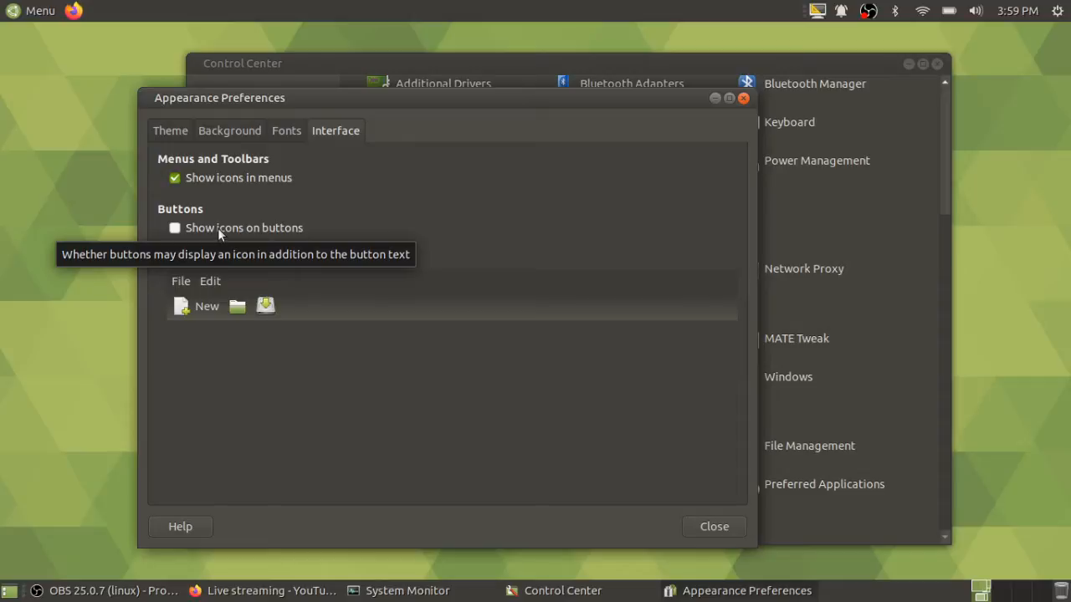
{"action": "left_click", "coordinate": [218, 228]}
{"action": "left_click", "coordinate": [218, 227]}
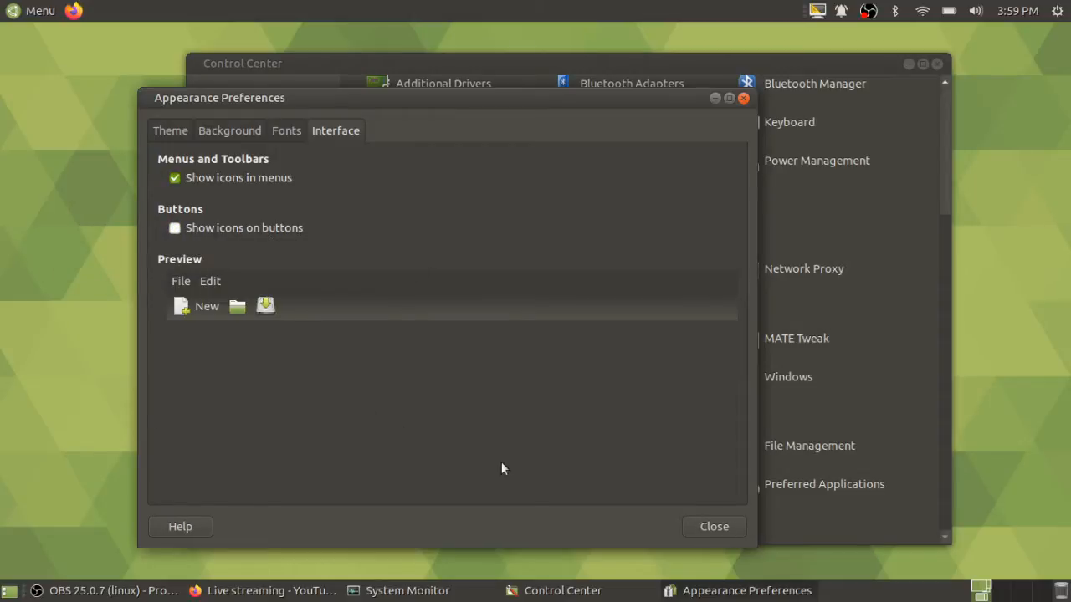
{"action": "left_click", "coordinate": [705, 525]}
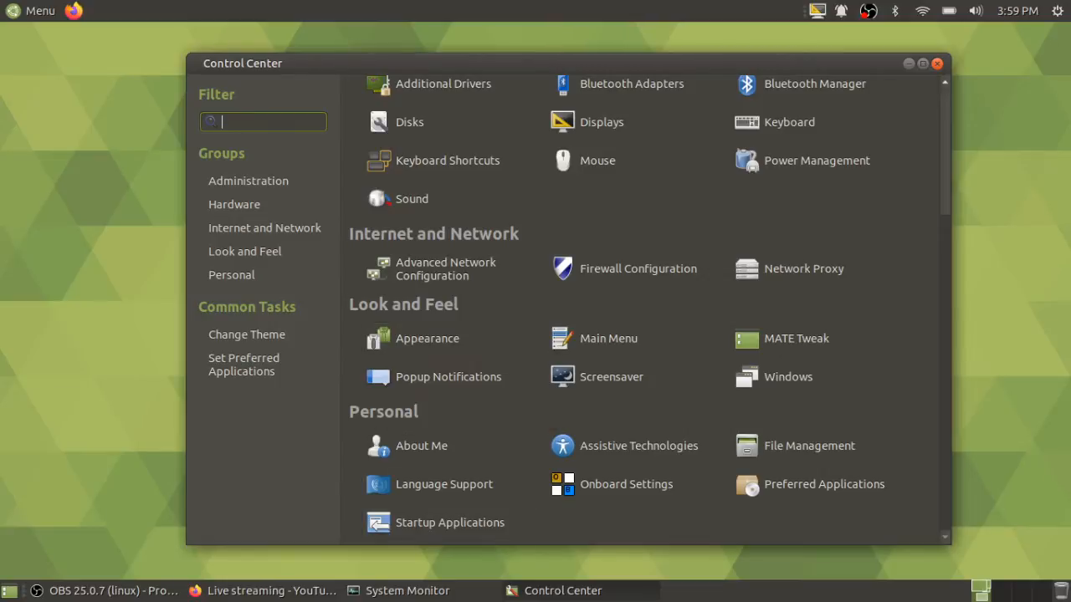
Open the Main Menu editor and compare its Applications and Accessories entries with the desktop's application menu
{"action": "left_click", "coordinate": [562, 348]}
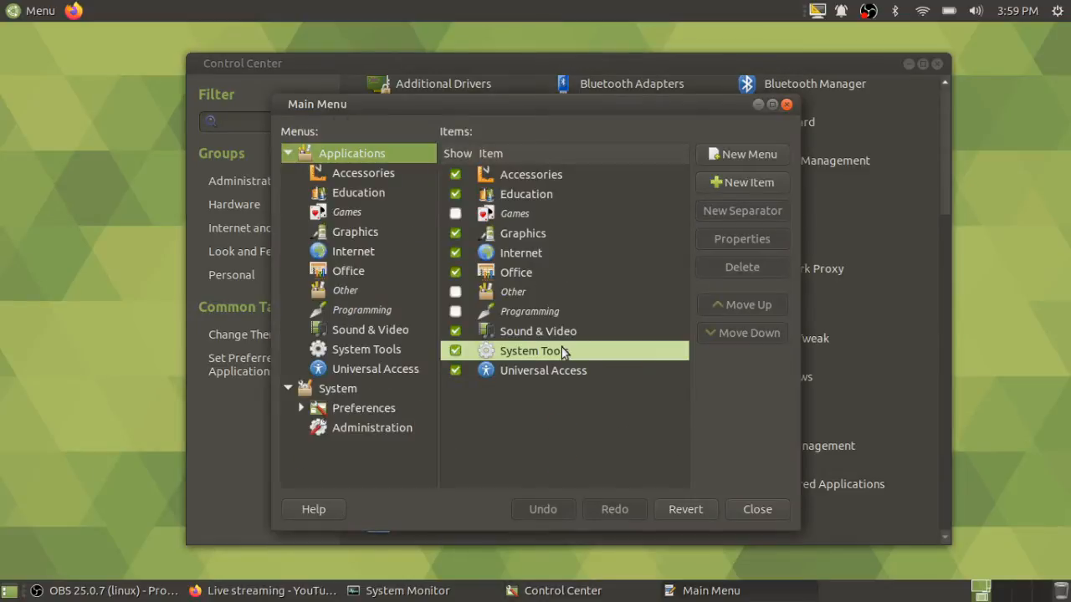
{"action": "left_click_drag", "start_coordinate": [454, 101], "coordinate": [411, 60]}
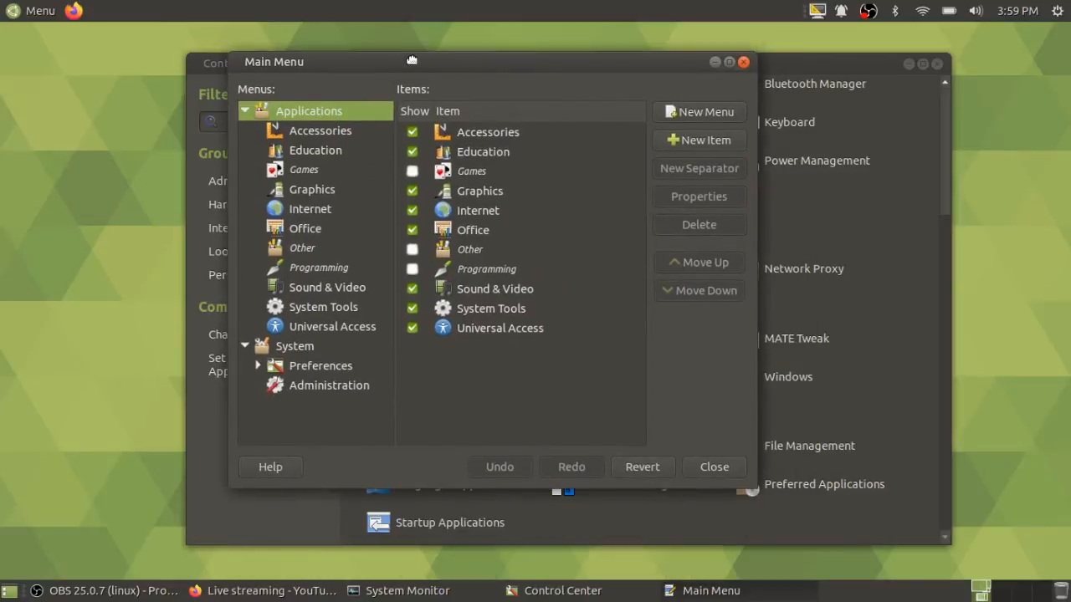
{"action": "left_click", "coordinate": [22, 13]}
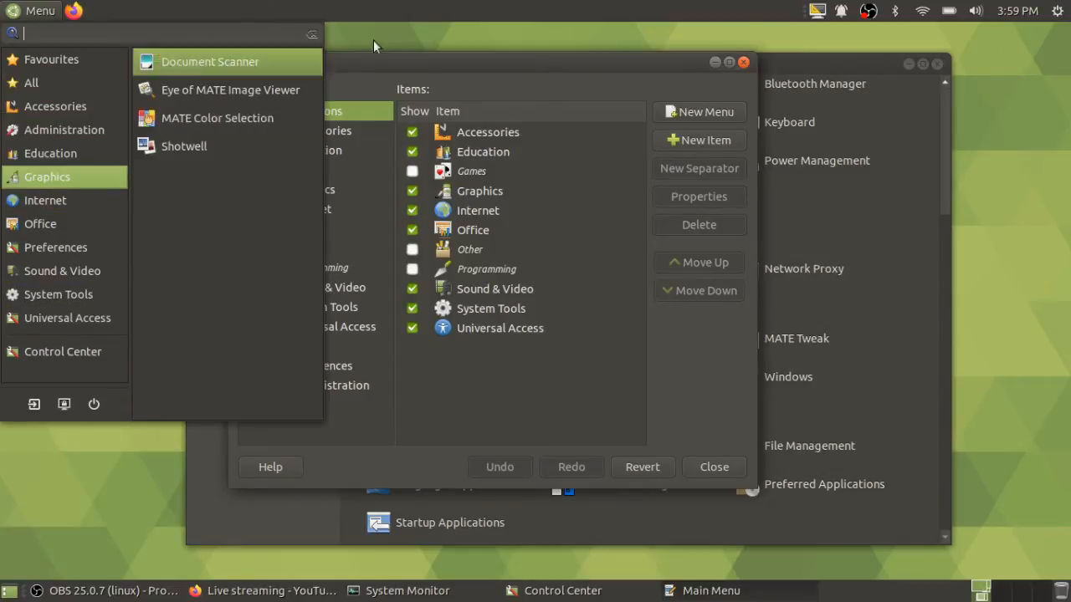
{"action": "left_click", "coordinate": [390, 66]}
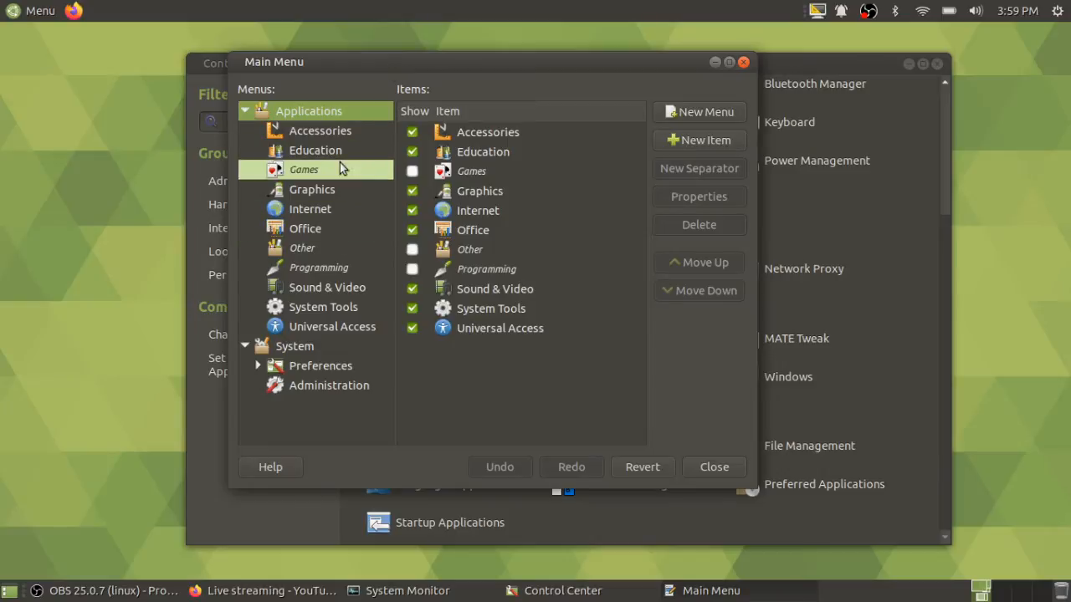
{"action": "left_click", "coordinate": [335, 138]}
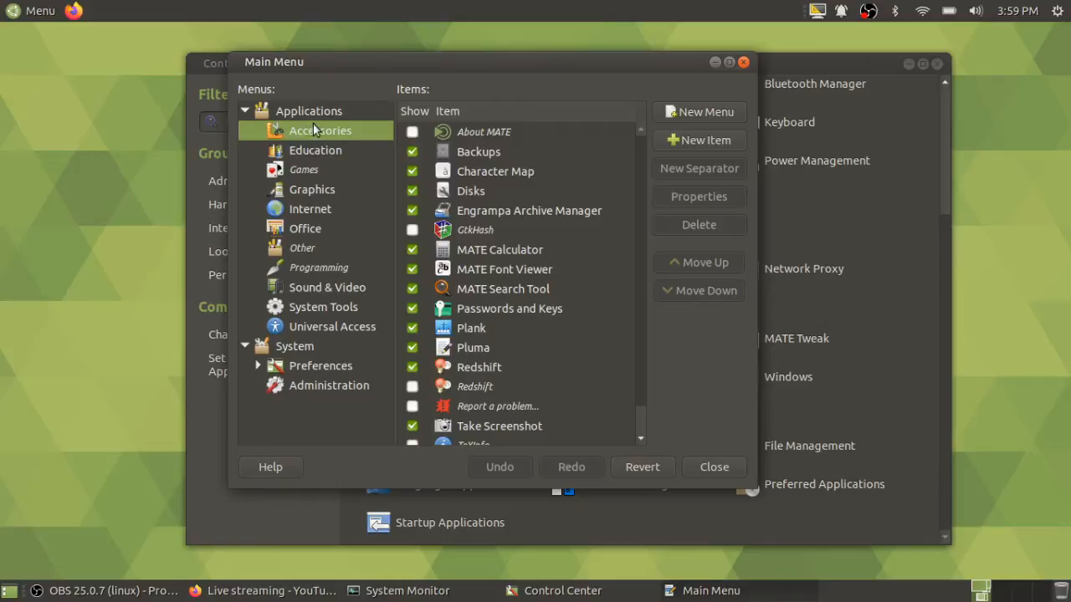
{"action": "left_click", "coordinate": [309, 116]}
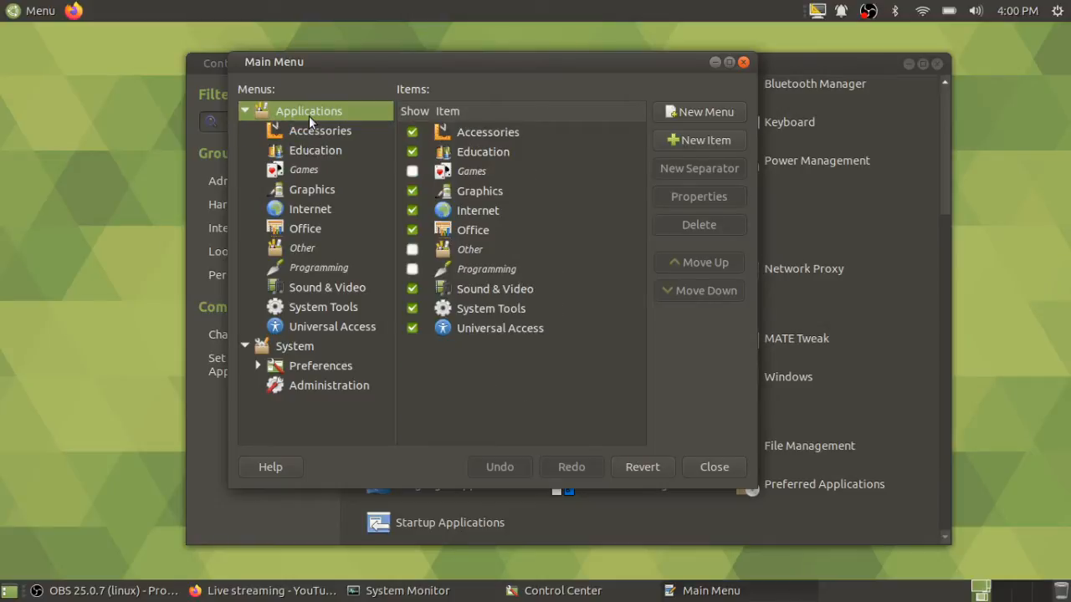
{"action": "key", "text": "super"}
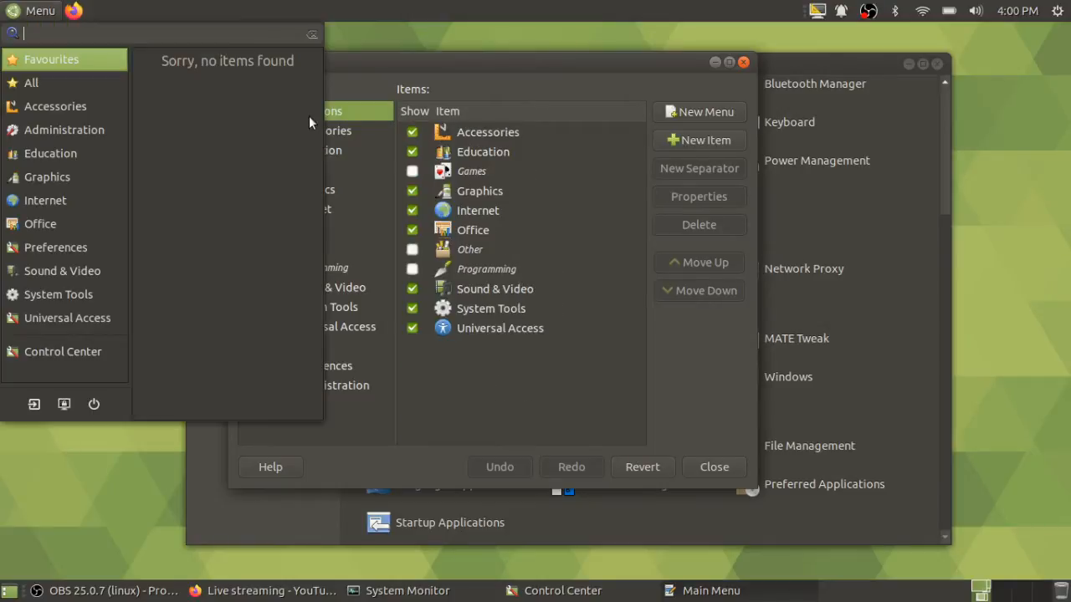
{"action": "key", "text": "Escape"}
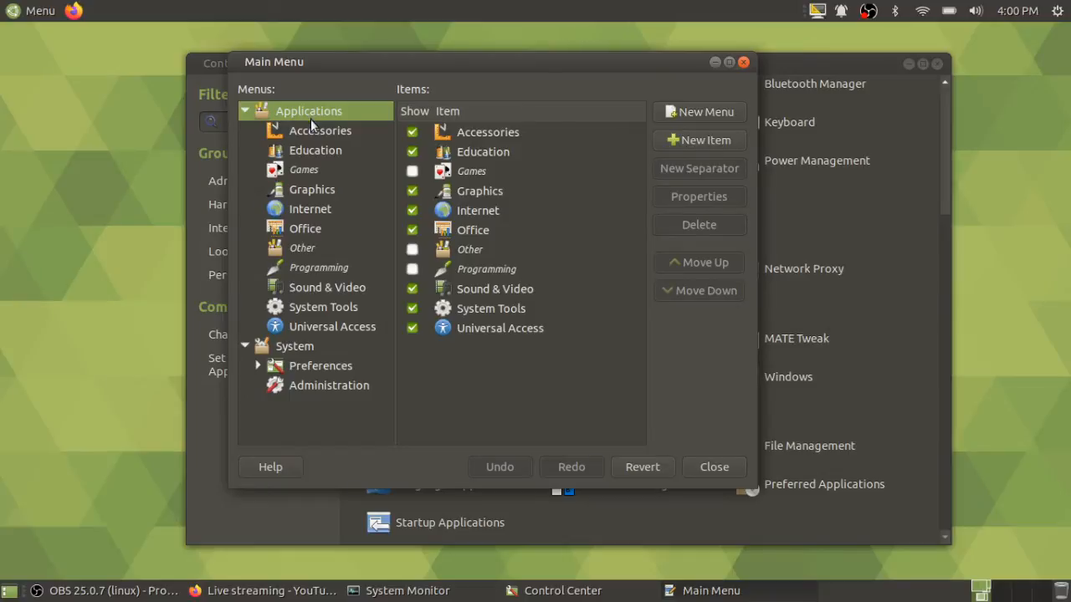
Compare the desktop's application menu categories with the Main Menu editor's entries, and close the editor
{"action": "key", "text": "super"}
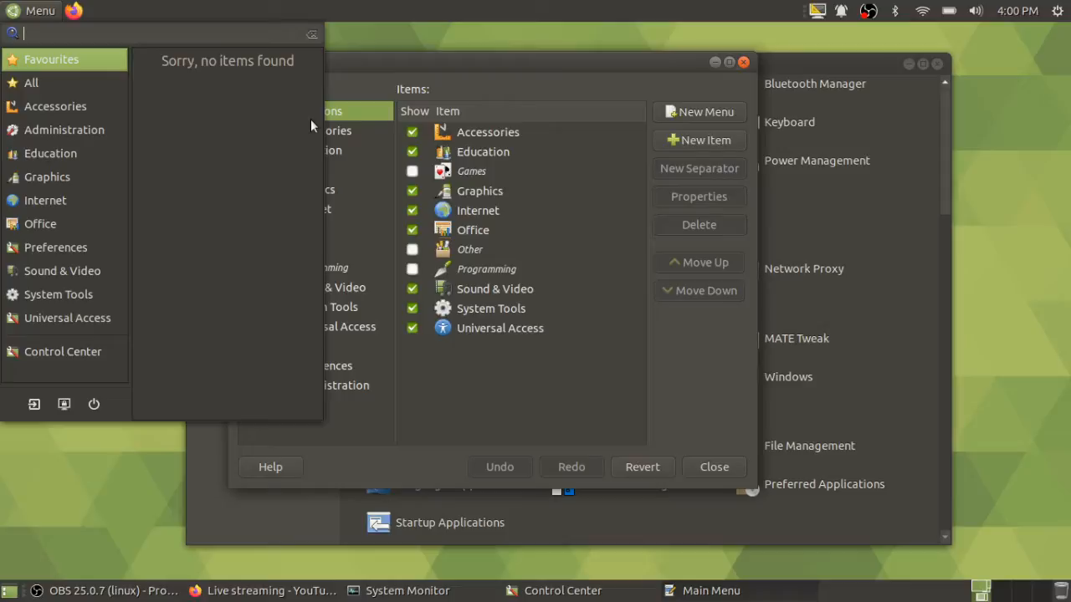
{"action": "key", "text": "Escape"}
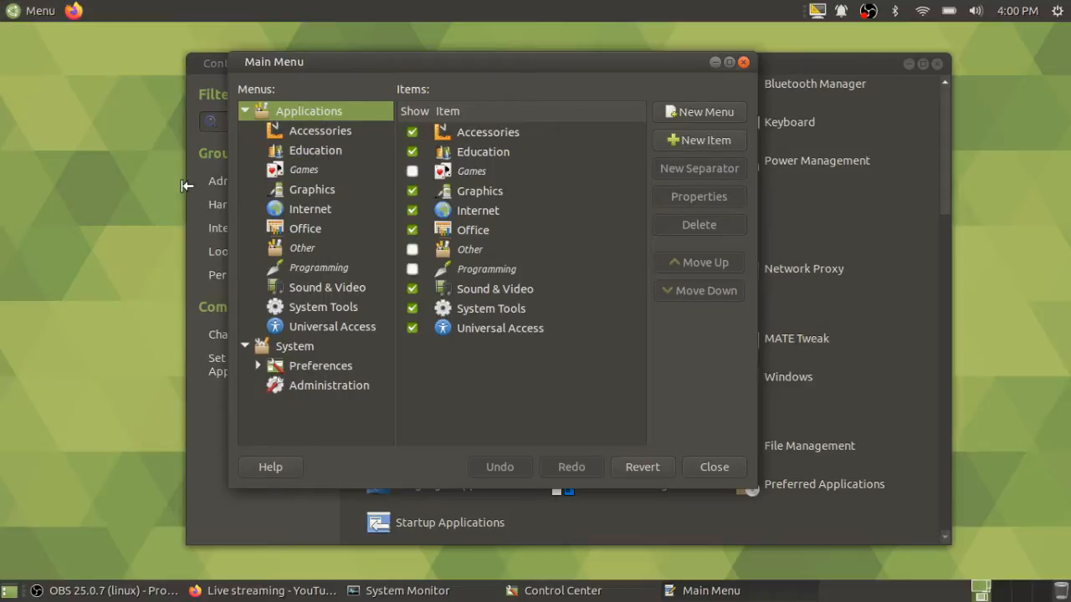
{"action": "key", "text": "super"}
{"action": "key", "text": "Escape"}
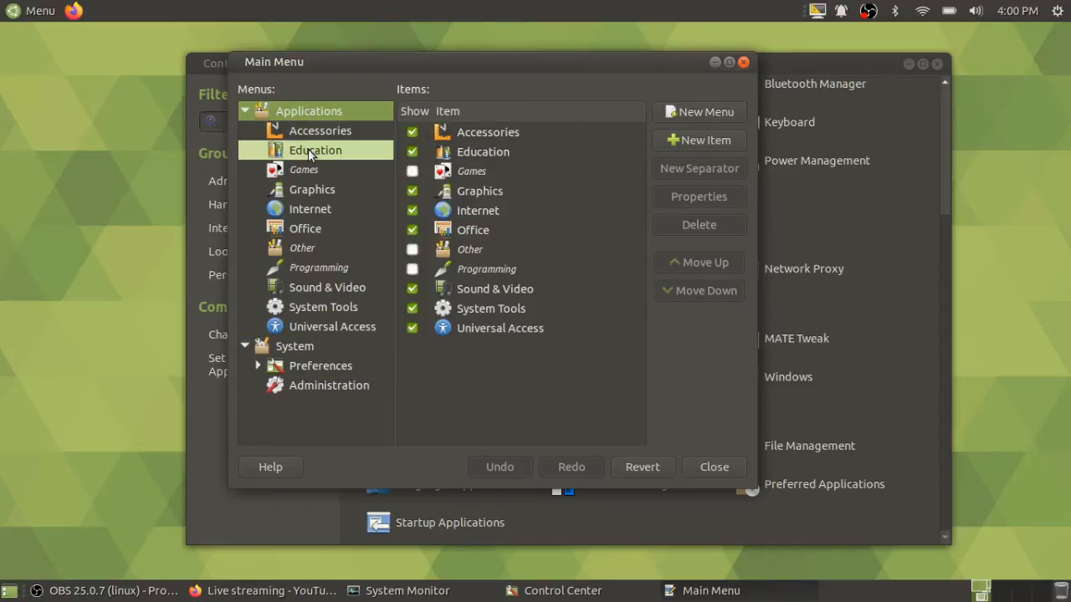
{"action": "left_click", "coordinate": [716, 468]}
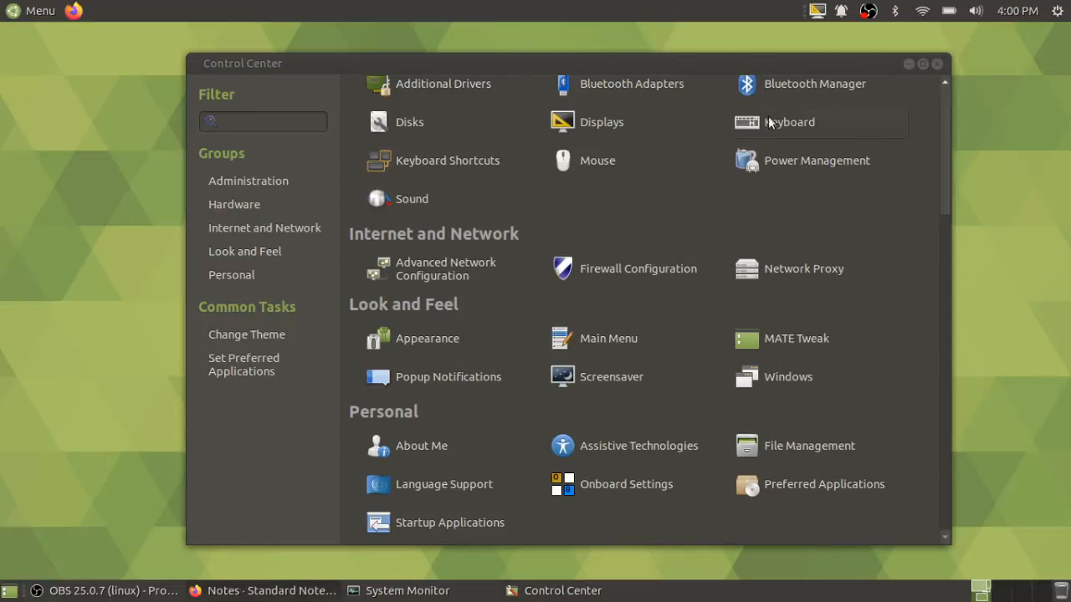
Open MATE Tweak and look through its Desktop, Windows and Panel settings
{"action": "left_click", "coordinate": [746, 350]}
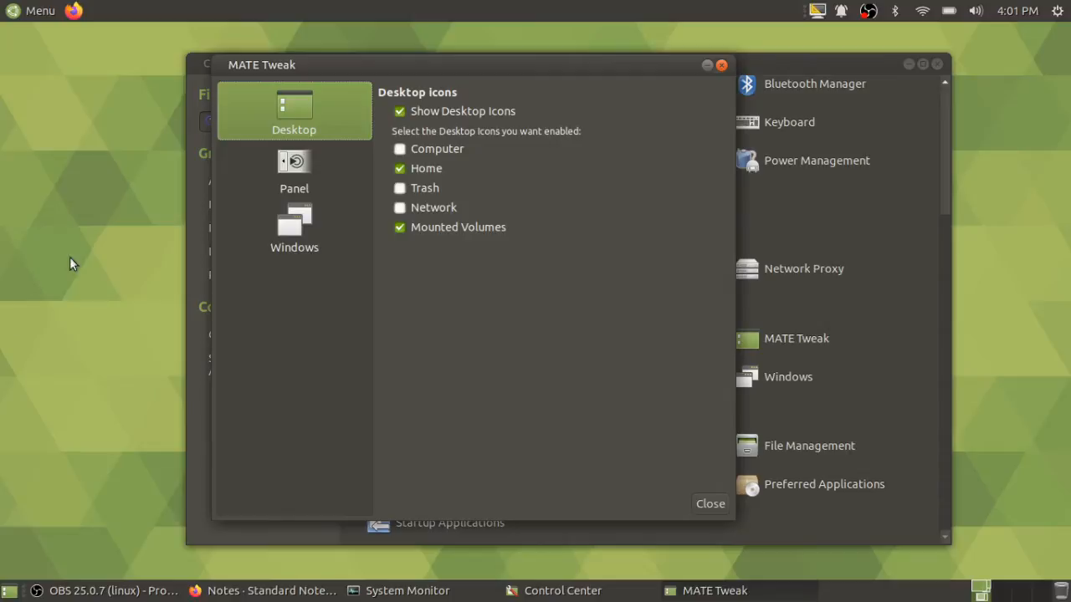
{"action": "left_click", "coordinate": [313, 242]}
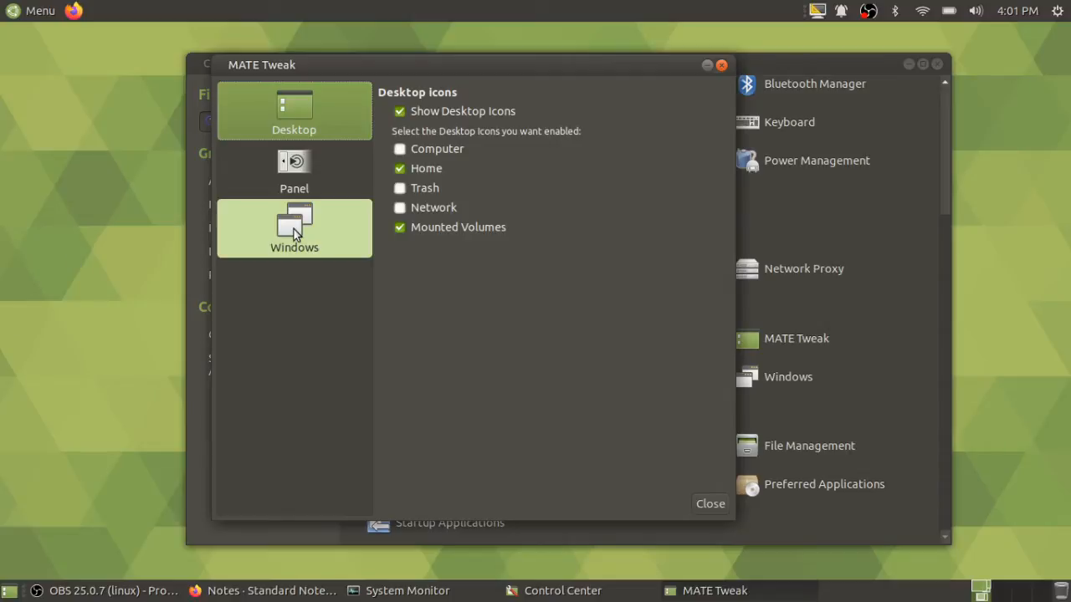
{"action": "left_click", "coordinate": [312, 171]}
{"action": "left_click", "coordinate": [294, 130]}
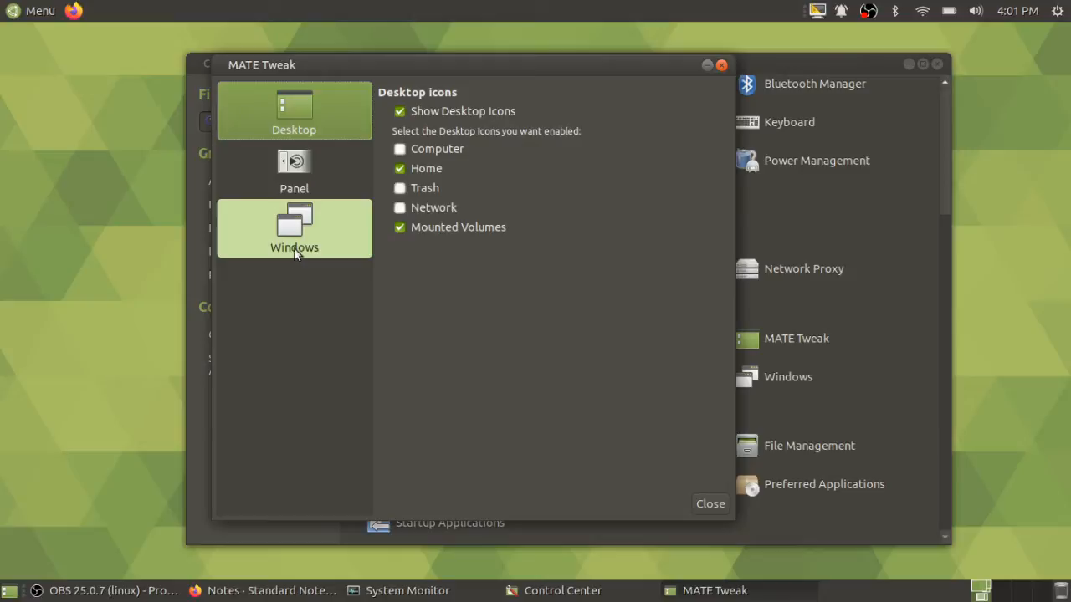
{"action": "left_click", "coordinate": [296, 164]}
Look through the available panel layouts in MATE Tweak without choosing another one
{"action": "left_click", "coordinate": [446, 138]}
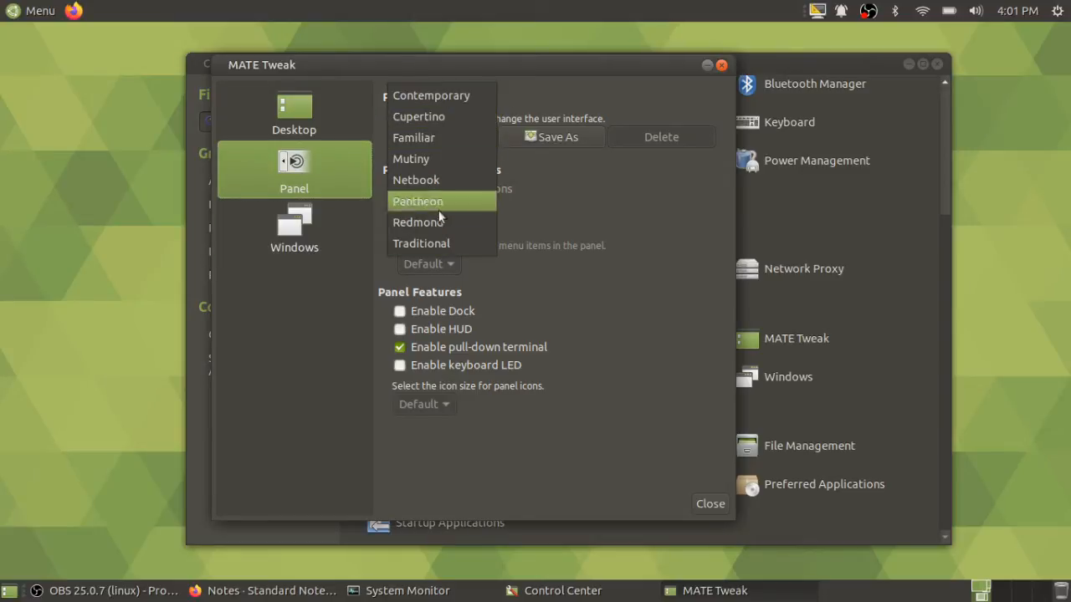
{"action": "left_click", "coordinate": [520, 99]}
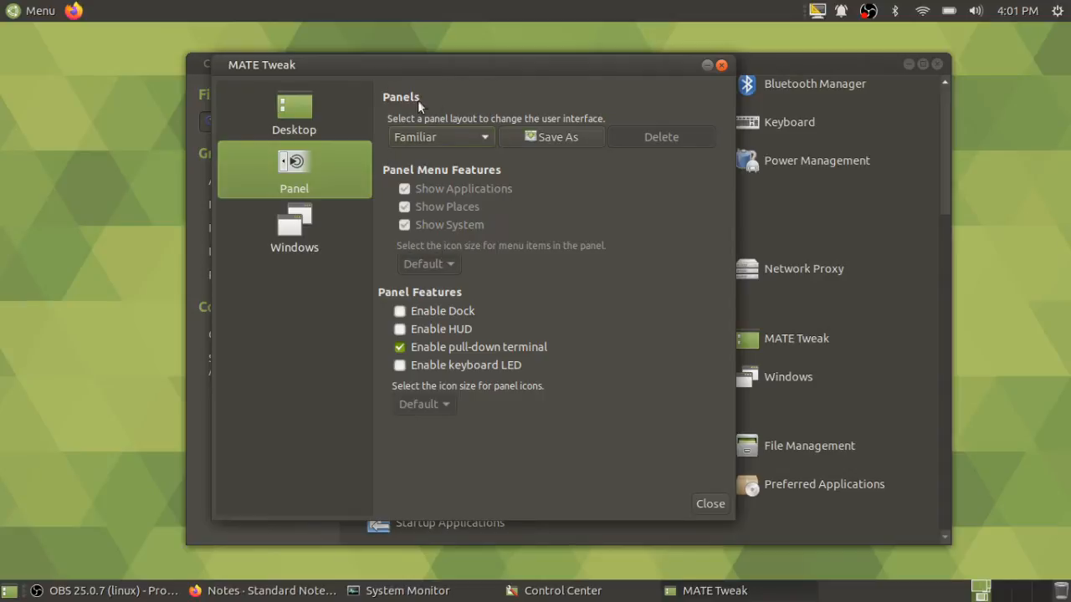
{"action": "left_click", "coordinate": [448, 138]}
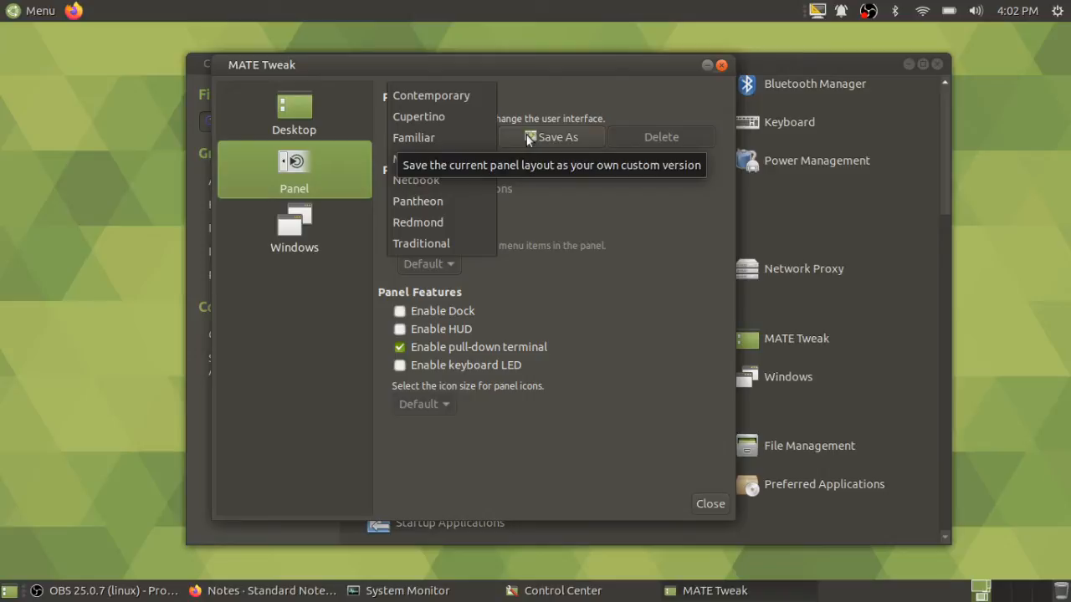
{"action": "left_click", "coordinate": [566, 72]}
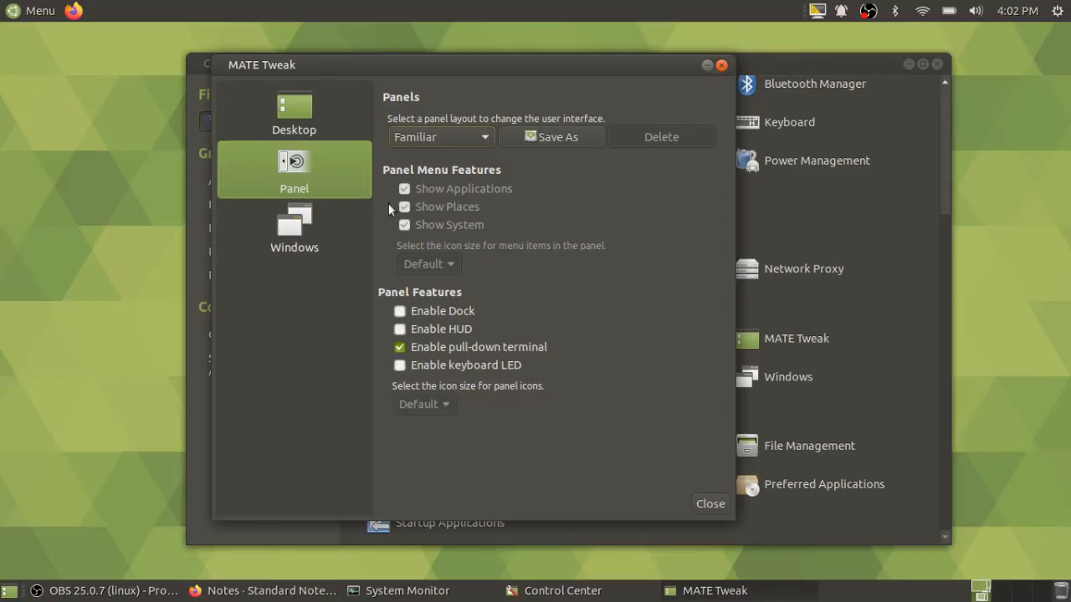
Switch the panel layout to Contemporary and accept replacing the current configuration
{"action": "left_click", "coordinate": [215, 591]}
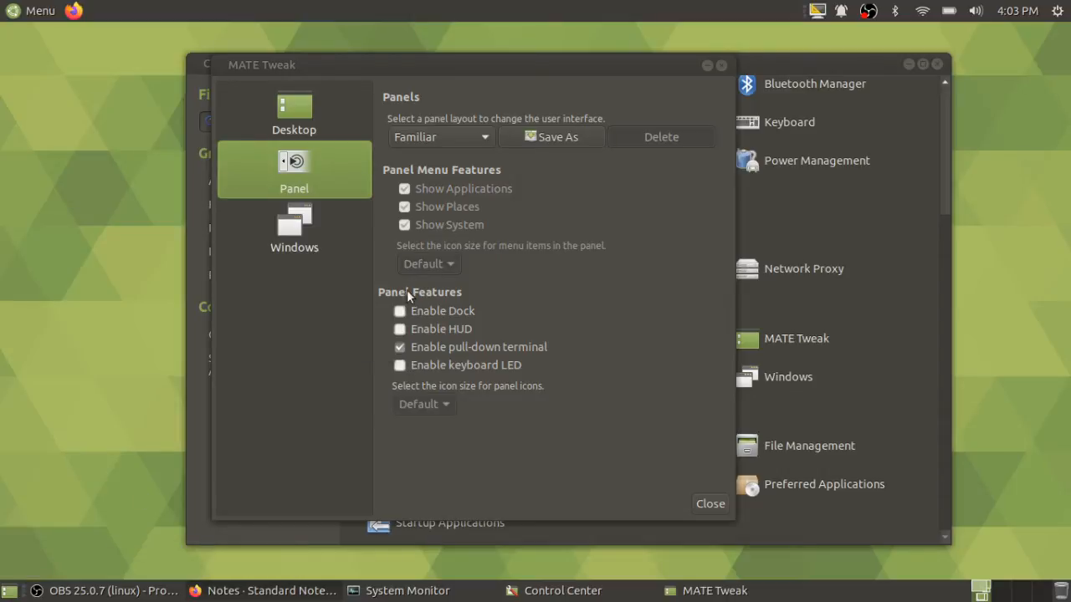
{"action": "left_click", "coordinate": [427, 143]}
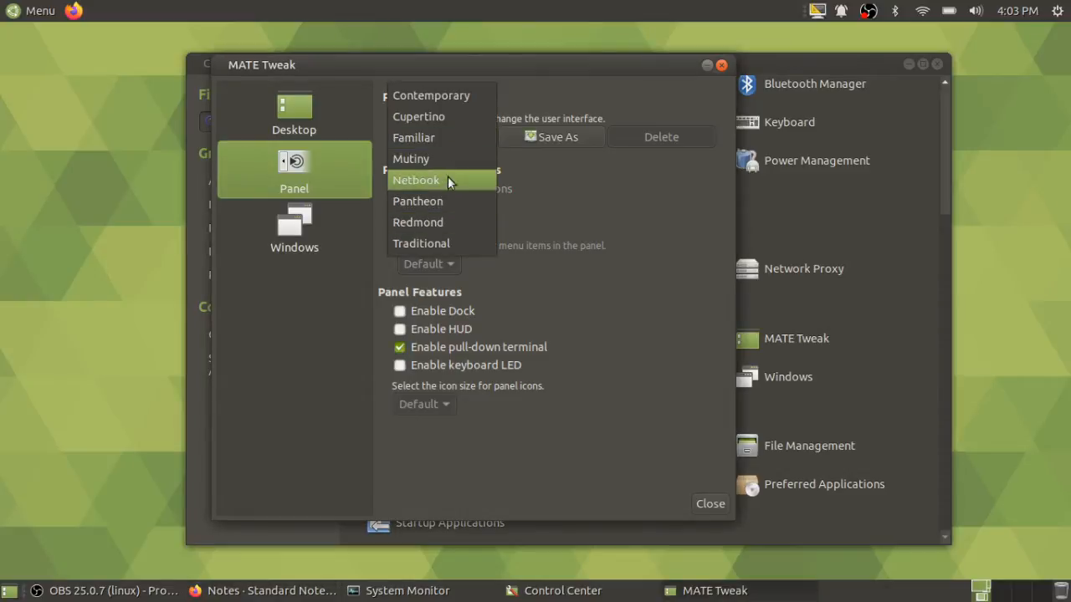
{"action": "left_click", "coordinate": [476, 96]}
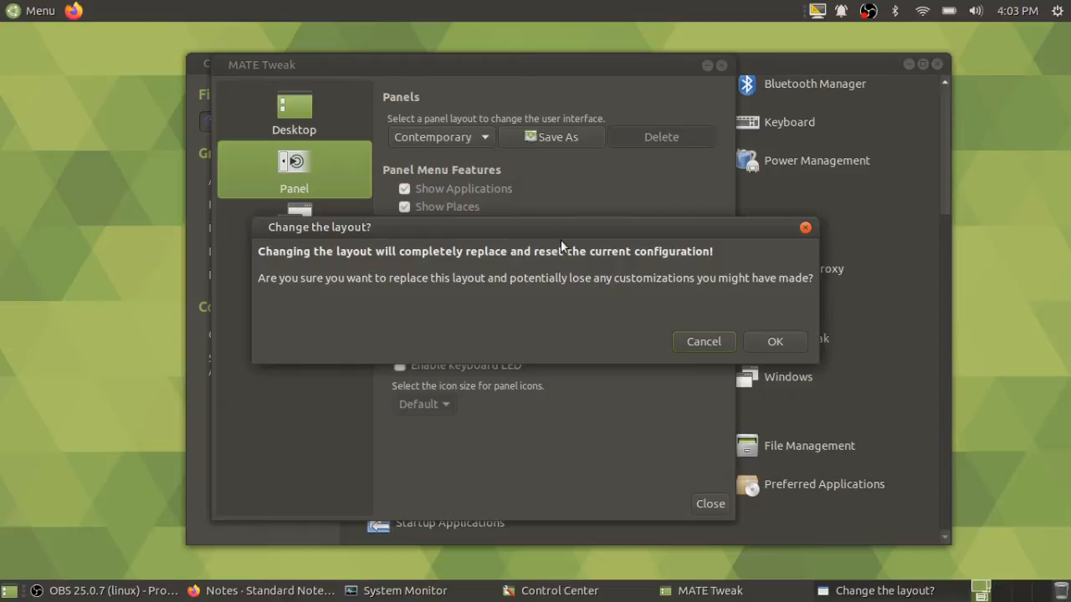
{"action": "left_click", "coordinate": [763, 336]}
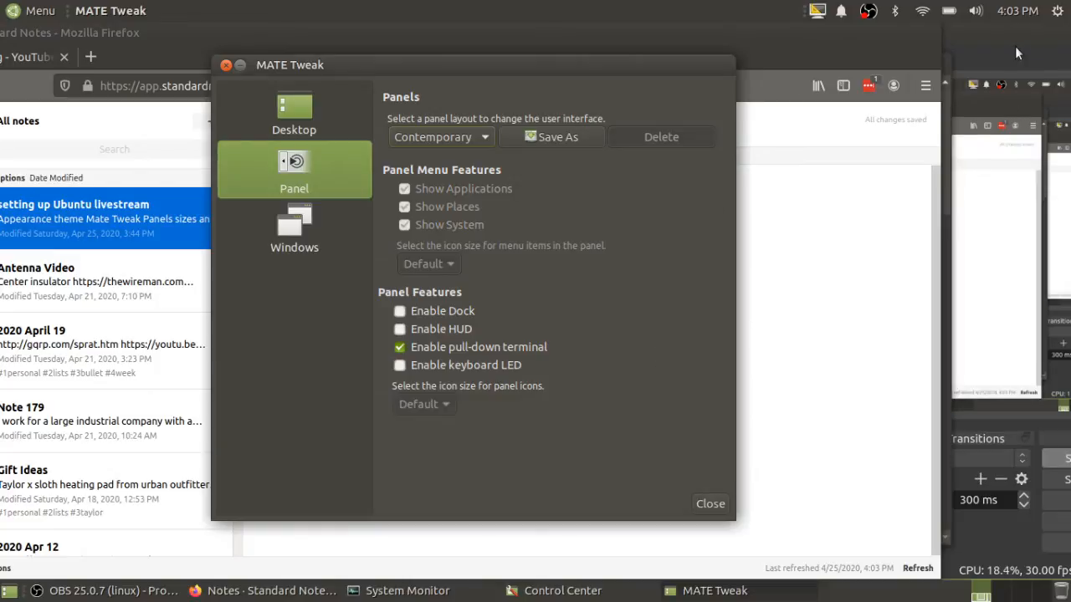
Move the Firefox, OBS Studio and System Monitor windows out of the way of MATE Tweak
{"action": "double_click", "coordinate": [414, 29]}
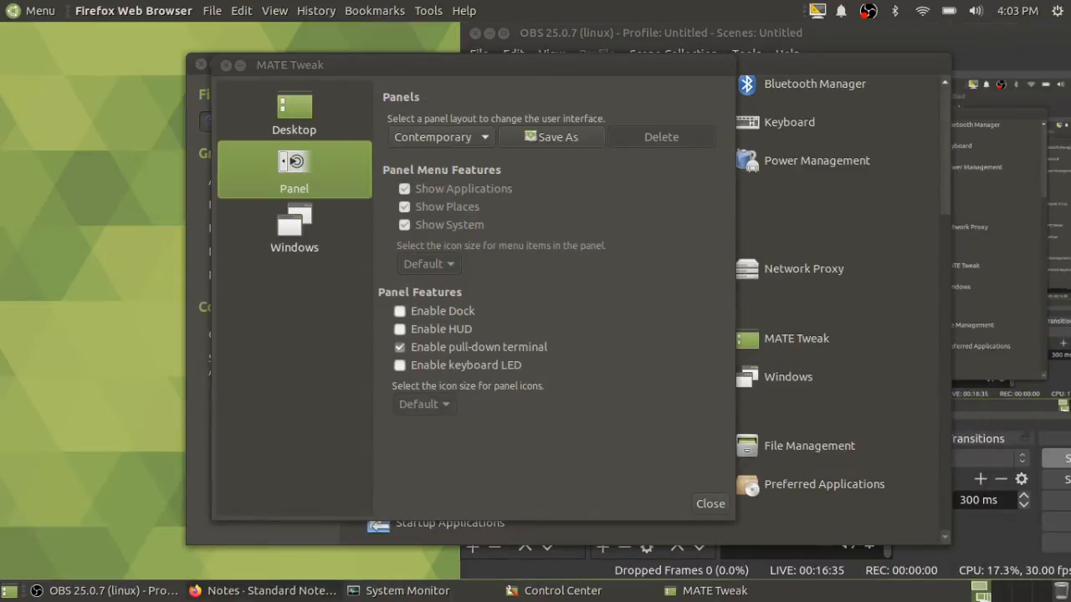
{"action": "left_click_drag", "start_coordinate": [812, 36], "coordinate": [268, 0]}
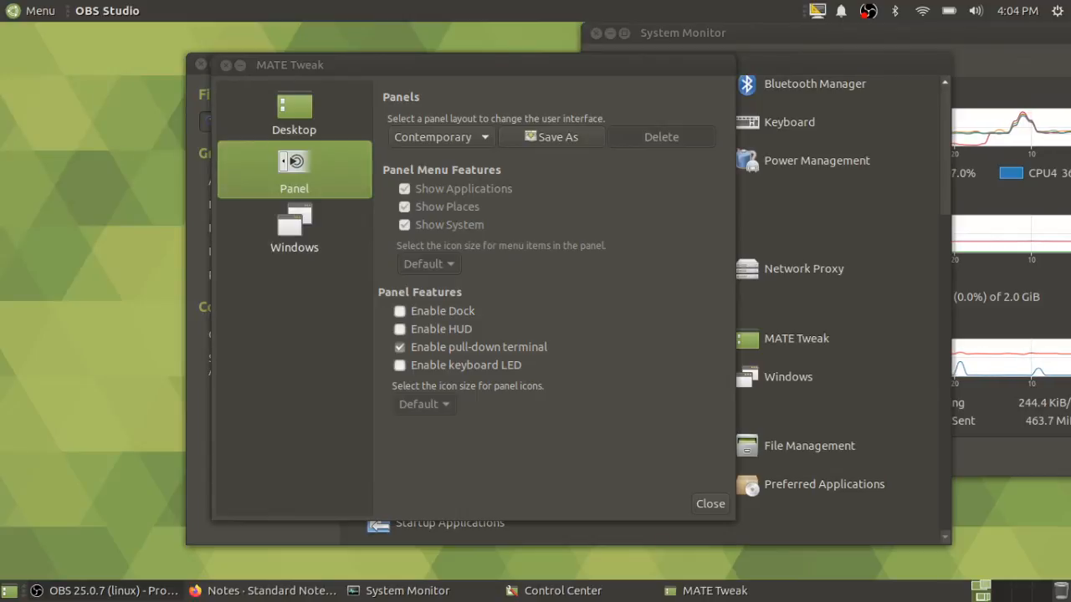
{"action": "left_click_drag", "start_coordinate": [879, 33], "coordinate": [880, 0]}
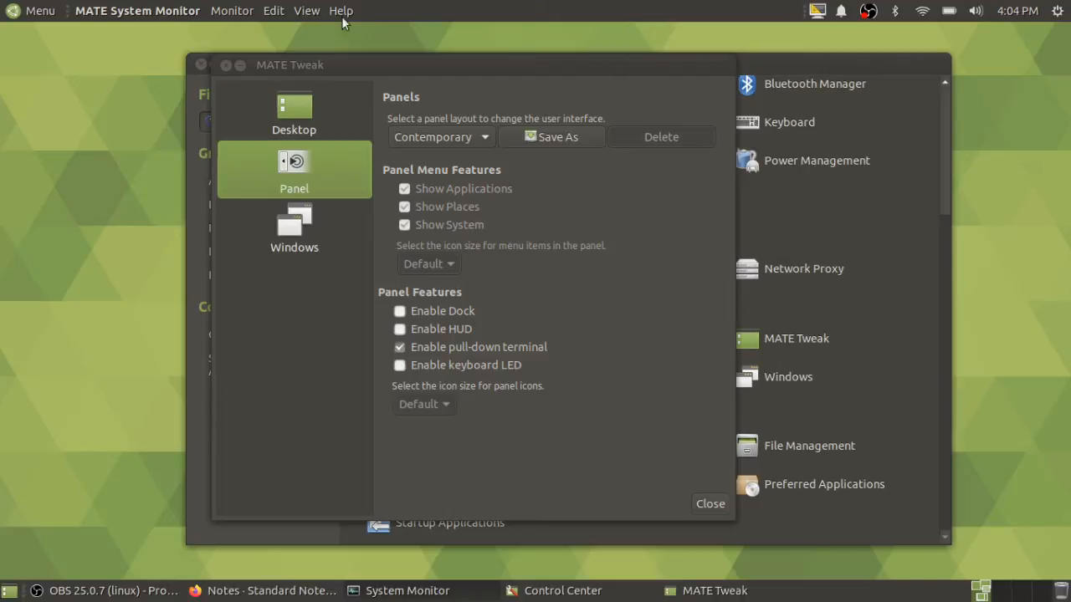
Look through the System Monitor's Monitor, Edit and View menus in the desktop panel's global menu
{"action": "left_click", "coordinate": [18, 10]}
{"action": "left_click", "coordinate": [28, 11]}
{"action": "left_click", "coordinate": [220, 12]}
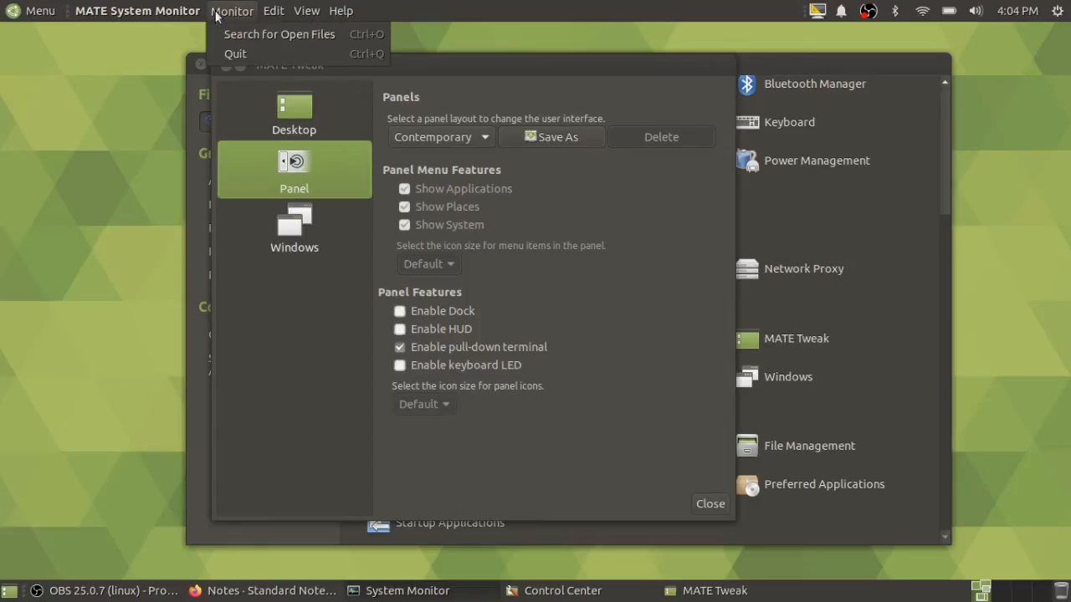
{"action": "mouse_move", "coordinate": [270, 18]}
{"action": "mouse_move", "coordinate": [308, 16]}
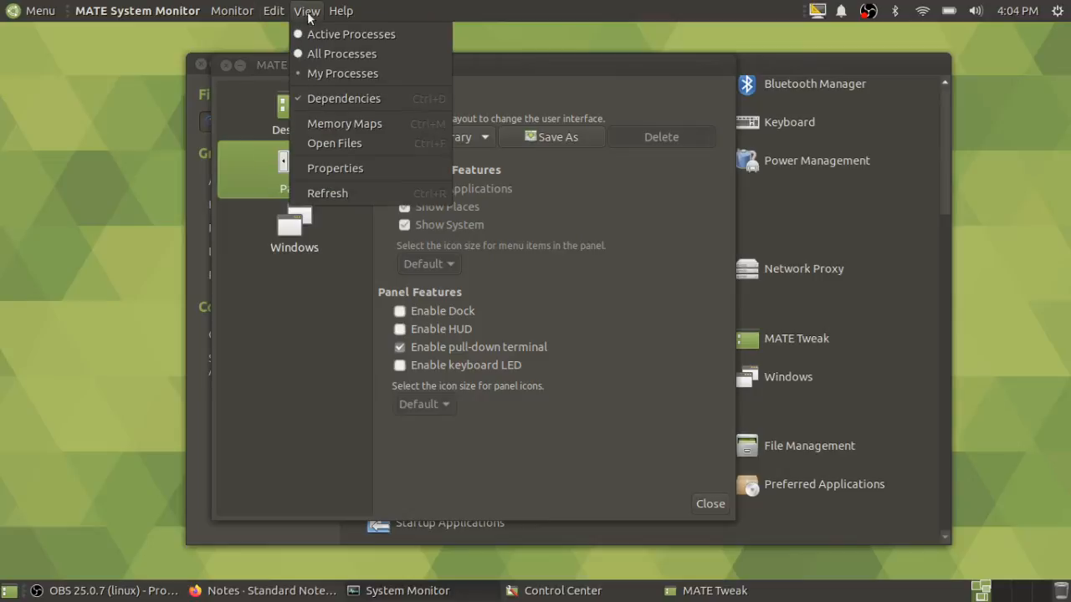
{"action": "left_click", "coordinate": [463, 90]}
Reposition the MATE Tweak window to compare it with the panel's application title, and look over the layout choices
{"action": "left_click", "coordinate": [466, 74]}
{"action": "left_click_drag", "start_coordinate": [459, 70], "coordinate": [336, 90]}
{"action": "left_click", "coordinate": [309, 161]}
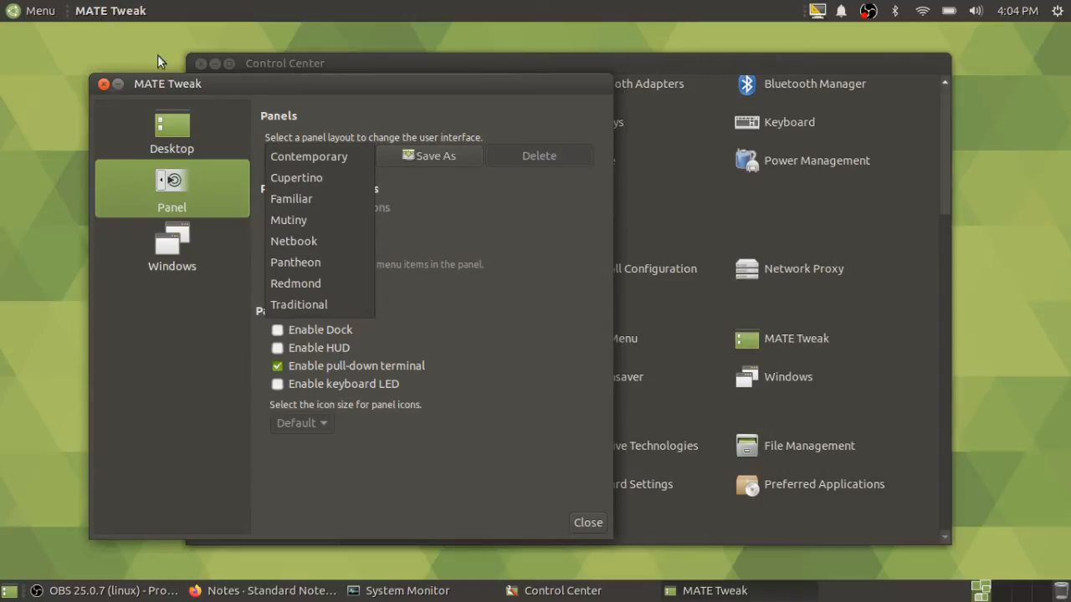
{"action": "left_click", "coordinate": [304, 94]}
{"action": "left_click_drag", "start_coordinate": [306, 96], "coordinate": [248, 48]}
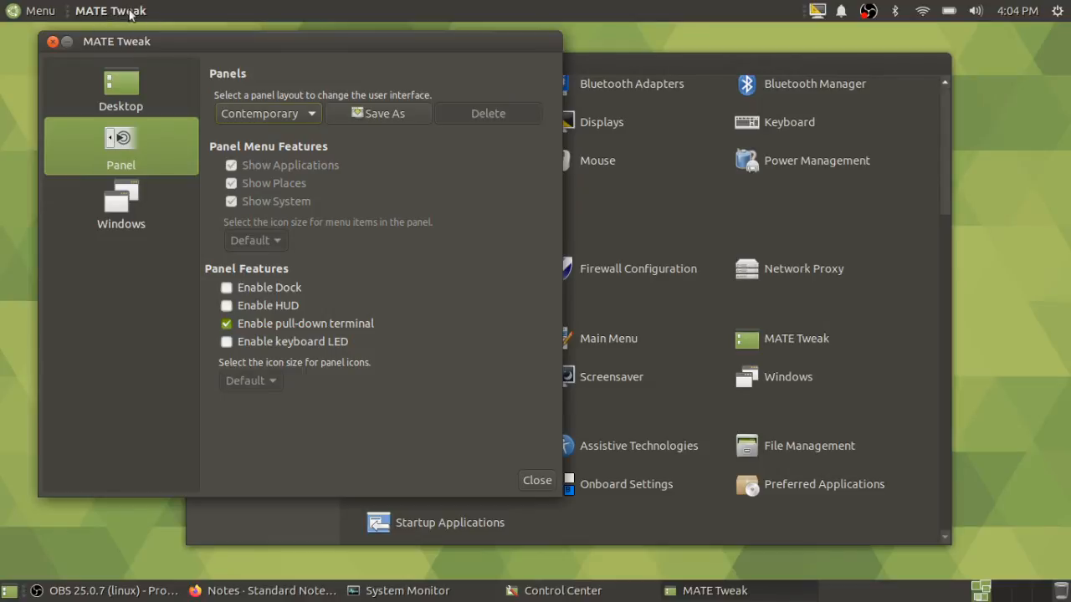
{"action": "left_click_drag", "start_coordinate": [206, 38], "coordinate": [413, 70]}
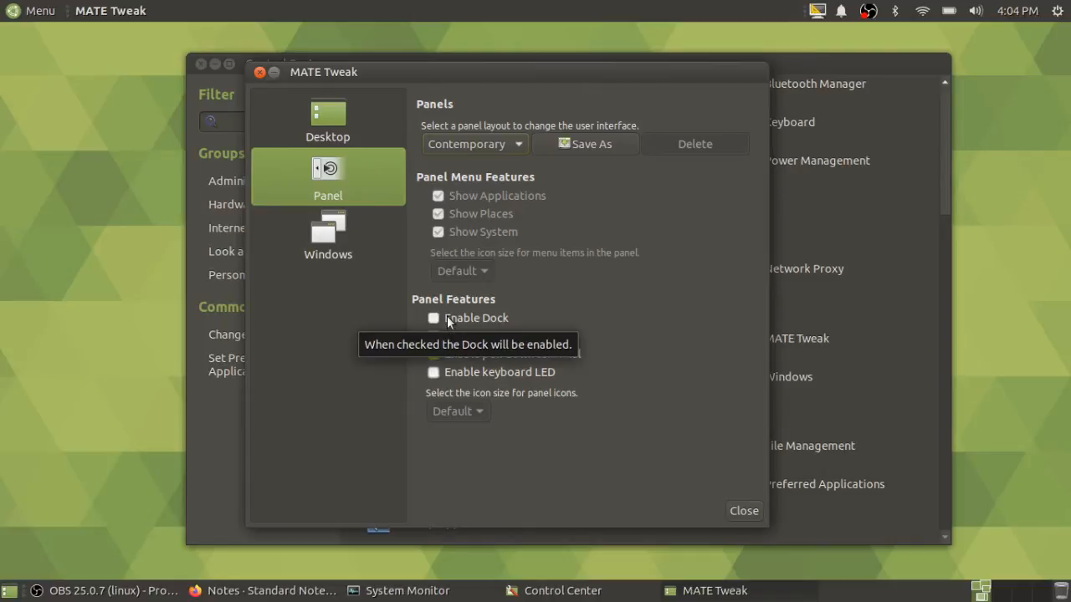
Switch the panel layout to Cupertino and accept replacing the current configuration
{"action": "left_click", "coordinate": [462, 148]}
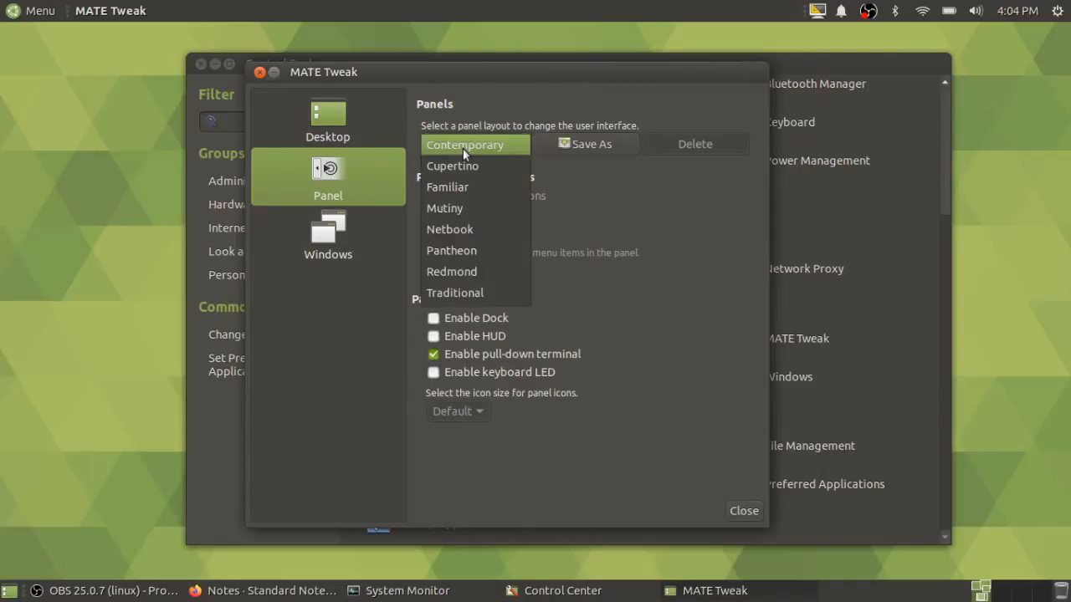
{"action": "left_click", "coordinate": [462, 168]}
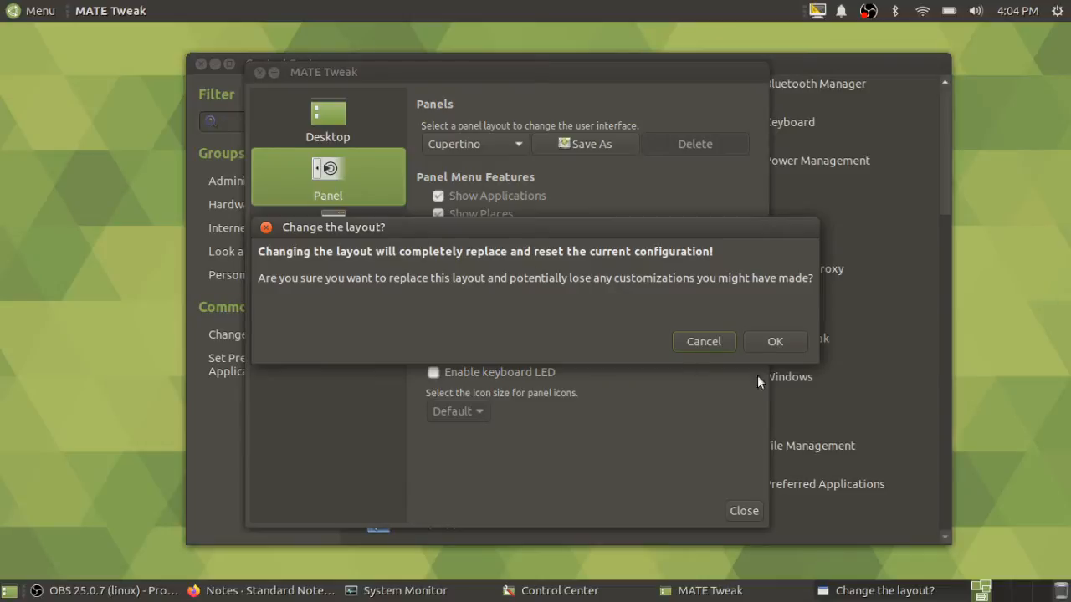
{"action": "left_click", "coordinate": [771, 344]}
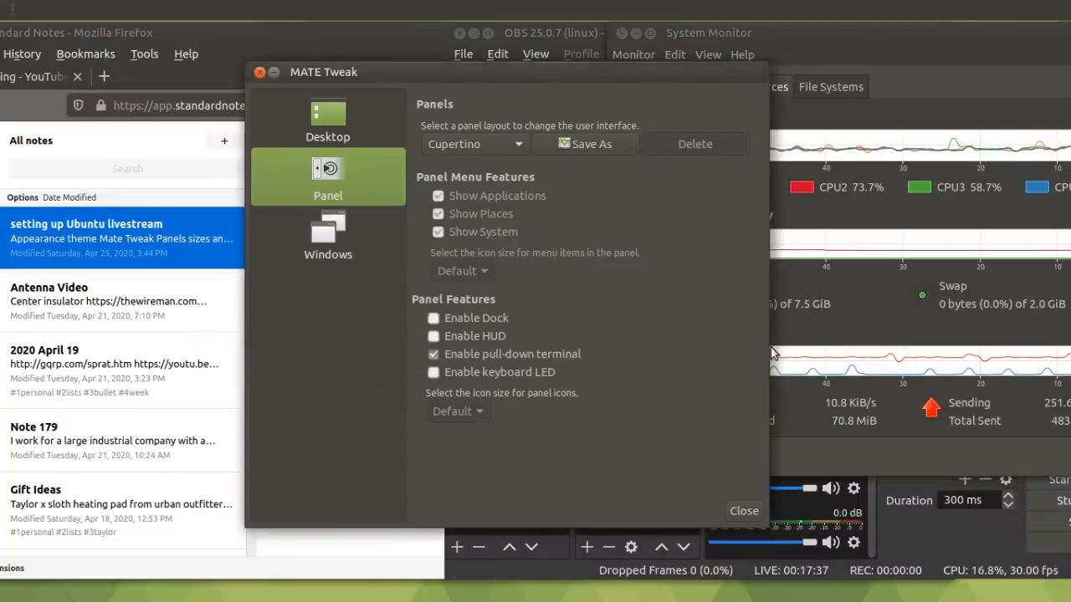
Clear the System Monitor, OBS Studio and Firefox windows away from the desktop around MATE Tweak
{"action": "left_click", "coordinate": [786, 34]}
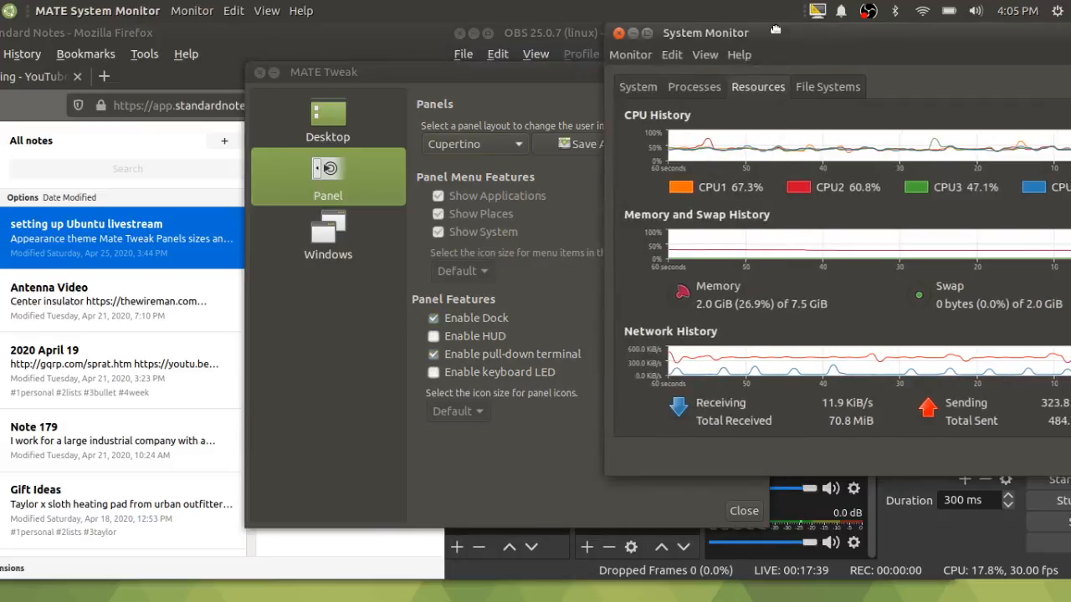
{"action": "left_click_drag", "start_coordinate": [786, 34], "coordinate": [1070, 34]}
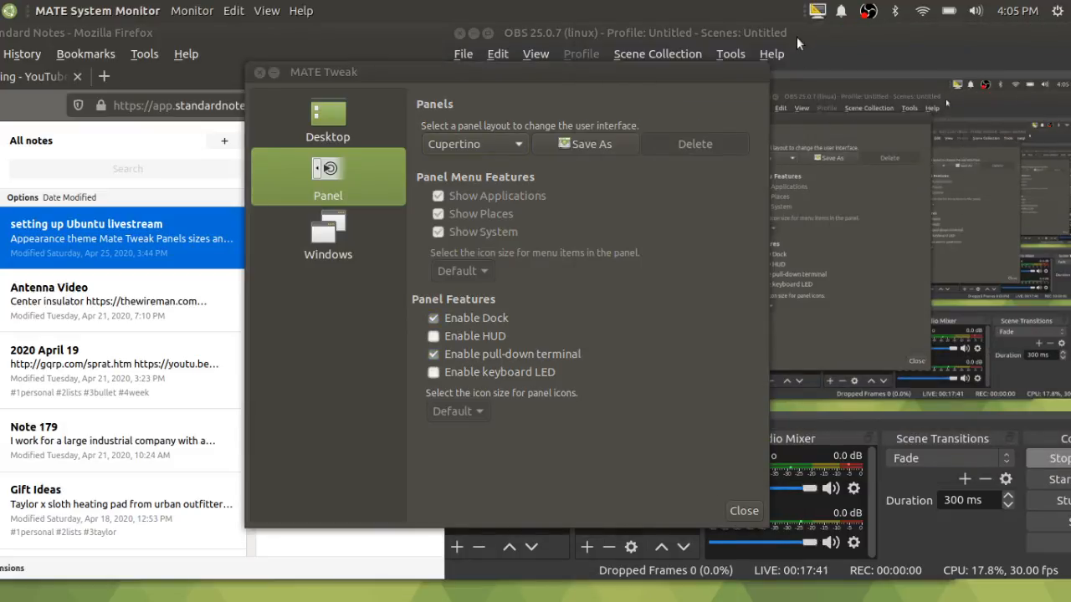
{"action": "left_click_drag", "start_coordinate": [797, 38], "coordinate": [1070, 38]}
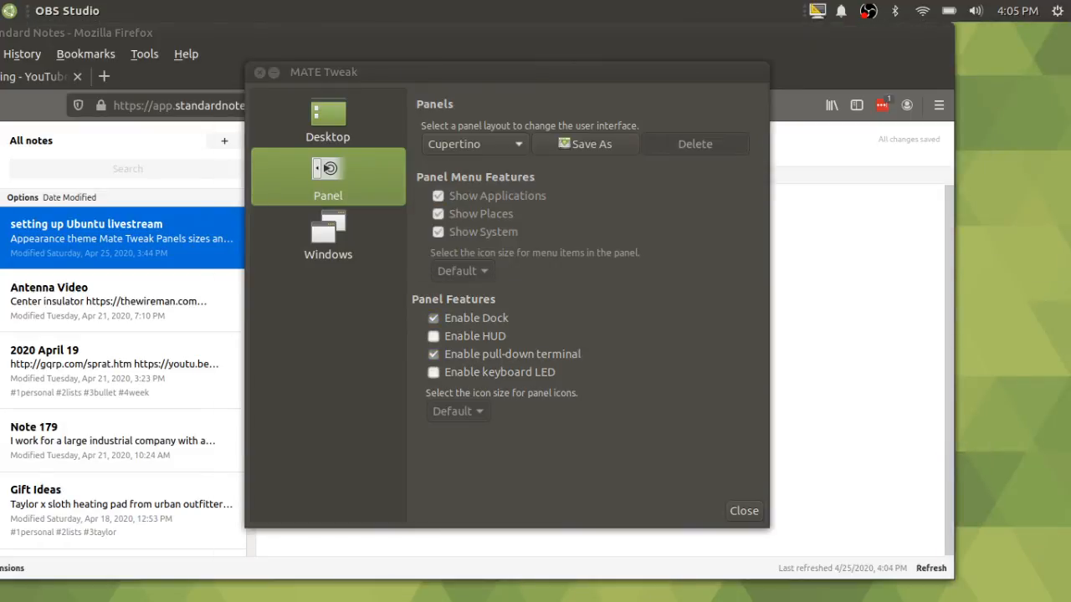
{"action": "left_click_drag", "start_coordinate": [286, 40], "coordinate": [251, 0]}
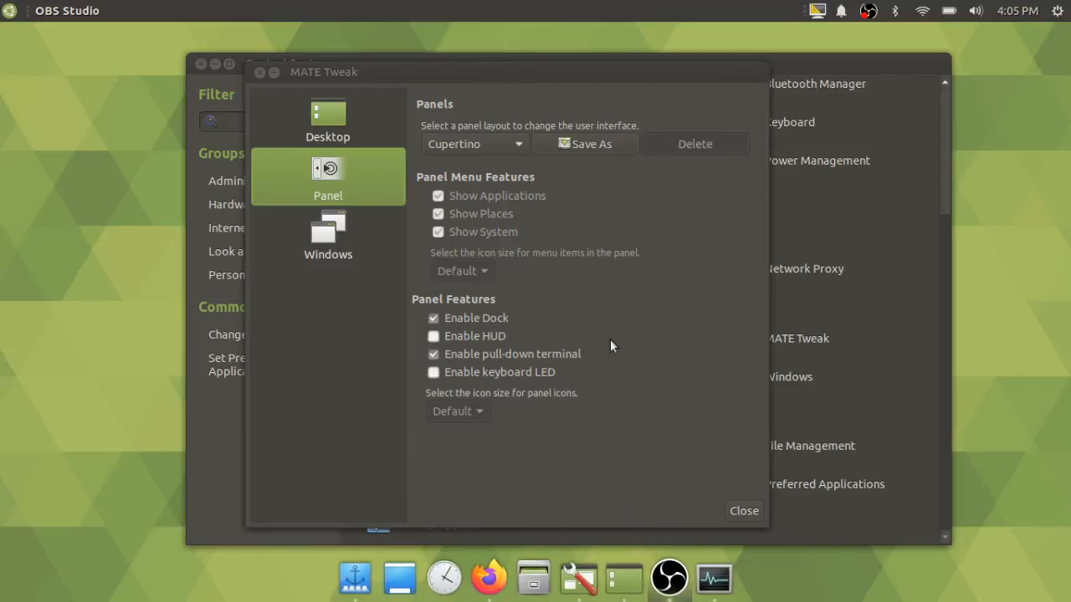
Open the Plank dock's preferences and set the dock position to Left
{"action": "left_click", "coordinate": [349, 588]}
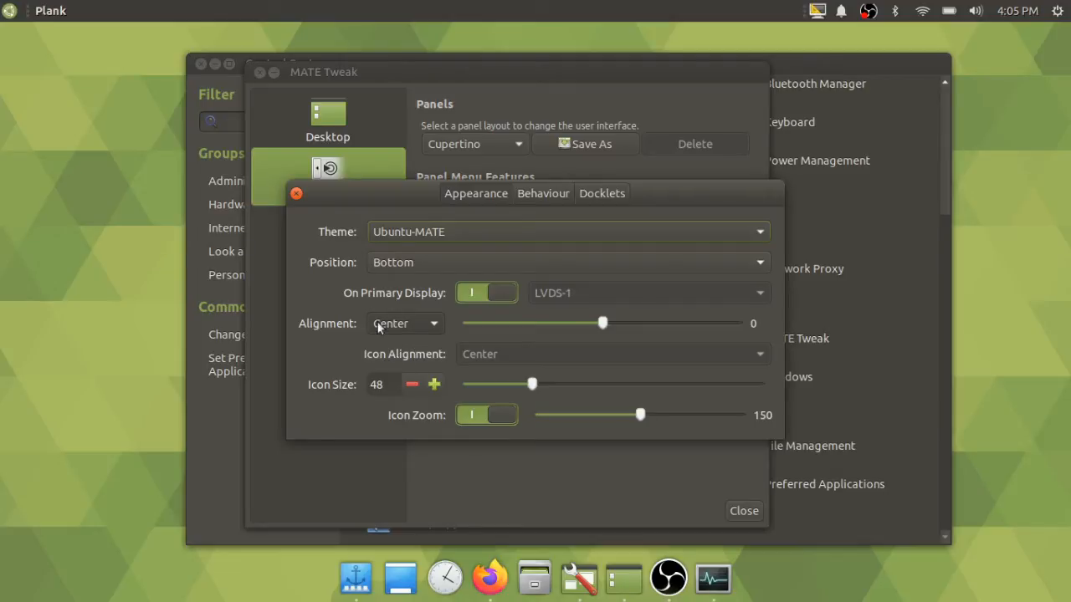
{"action": "left_click", "coordinate": [400, 264]}
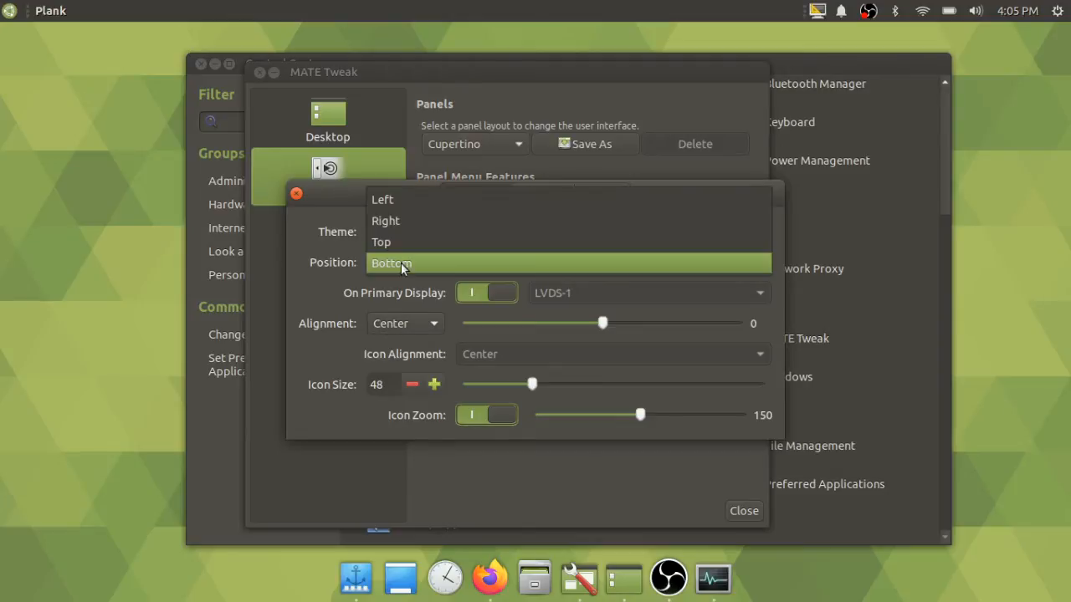
{"action": "left_click", "coordinate": [399, 203]}
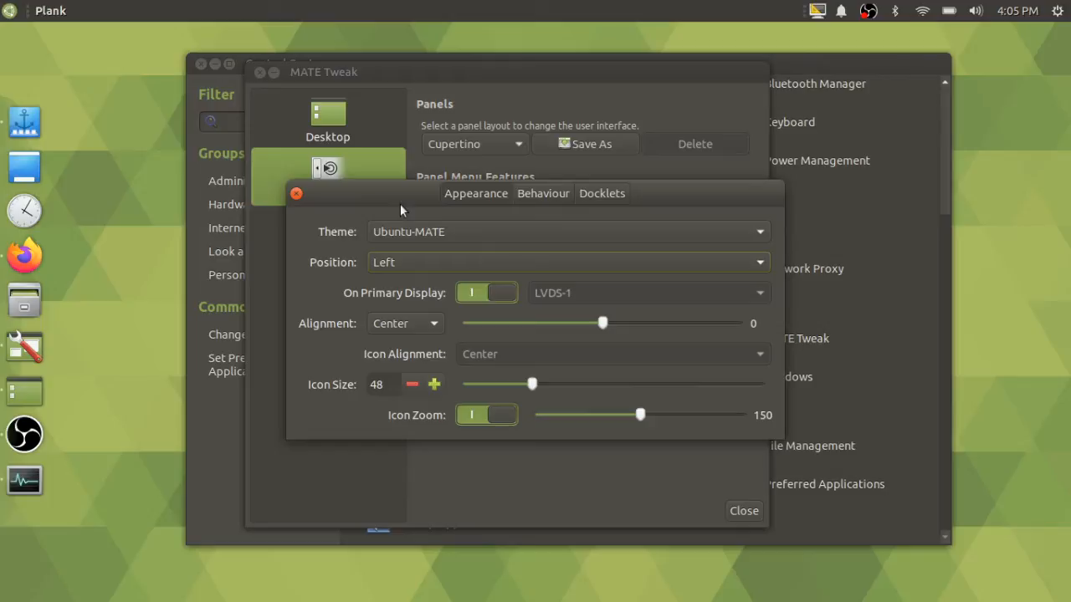
Reduce the dock's icon size to 34
{"action": "left_click", "coordinate": [412, 384]}
{"action": "left_click", "coordinate": [413, 384]}
{"action": "left_click", "coordinate": [412, 384]}
{"action": "left_click", "coordinate": [412, 384]}
{"action": "left_click", "coordinate": [413, 385]}
{"action": "left_click", "coordinate": [412, 384]}
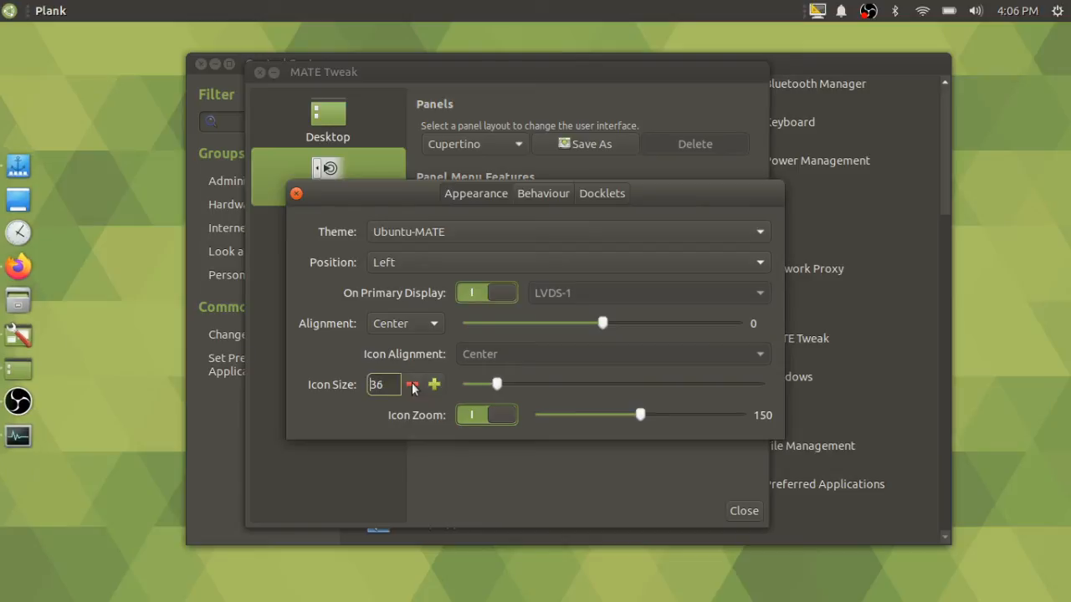
{"action": "left_click", "coordinate": [413, 384]}
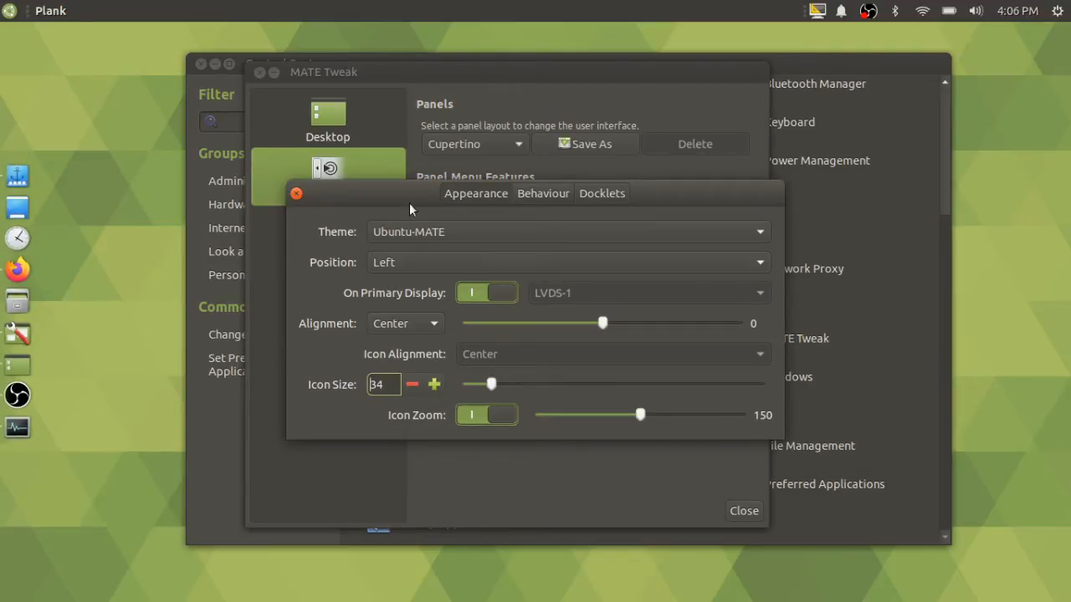
Review the dock's hiding behaviour settings with a Firefox window open behind them and close the dock preferences
{"action": "left_click", "coordinate": [539, 193]}
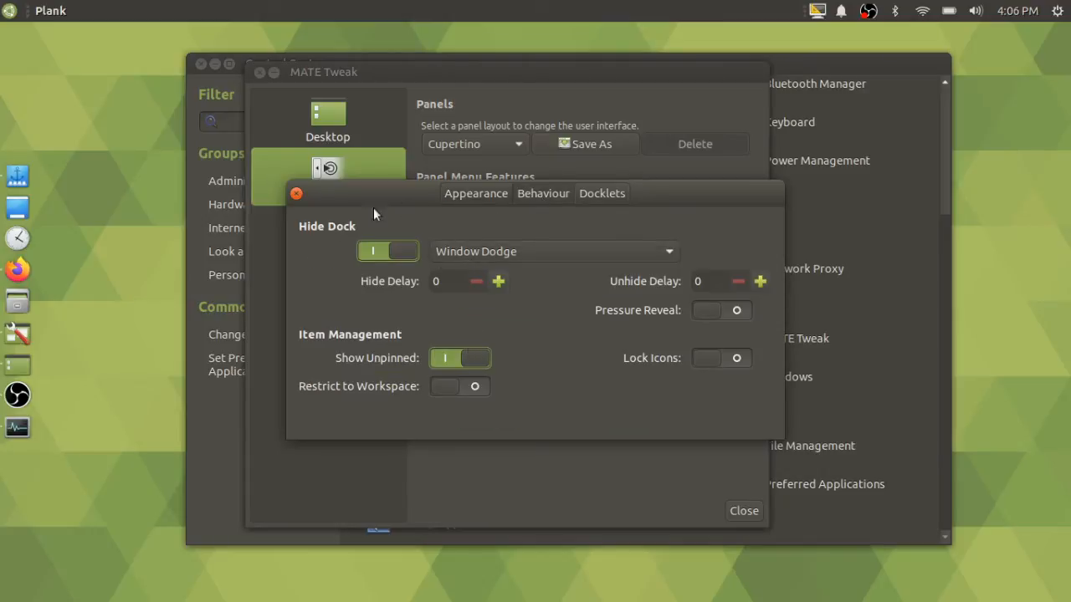
{"action": "left_click_drag", "start_coordinate": [401, 195], "coordinate": [348, 211]}
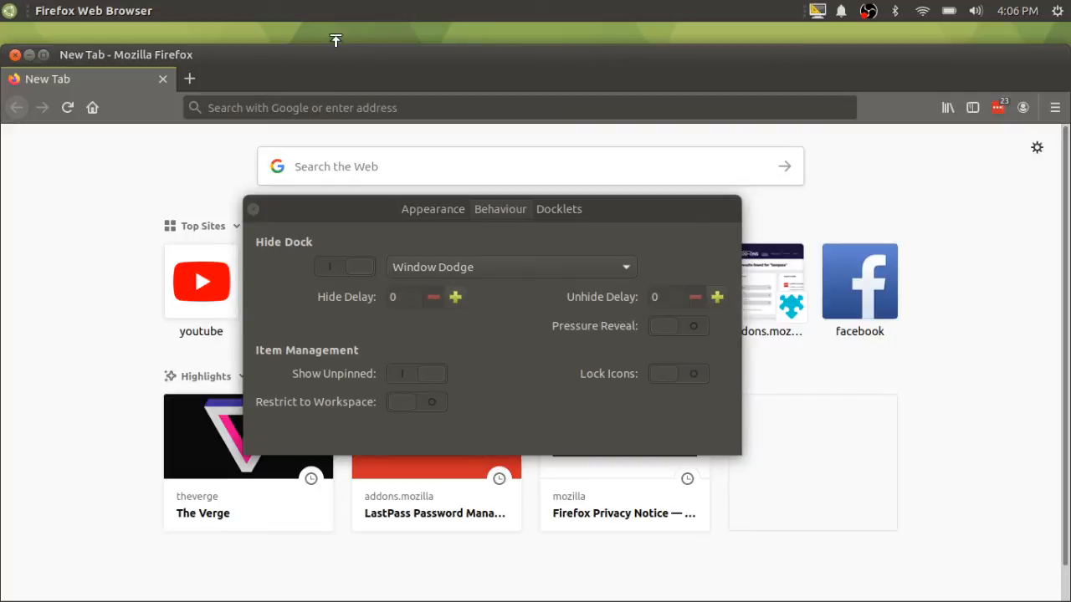
{"action": "left_click", "coordinate": [396, 233]}
{"action": "left_click", "coordinate": [254, 211]}
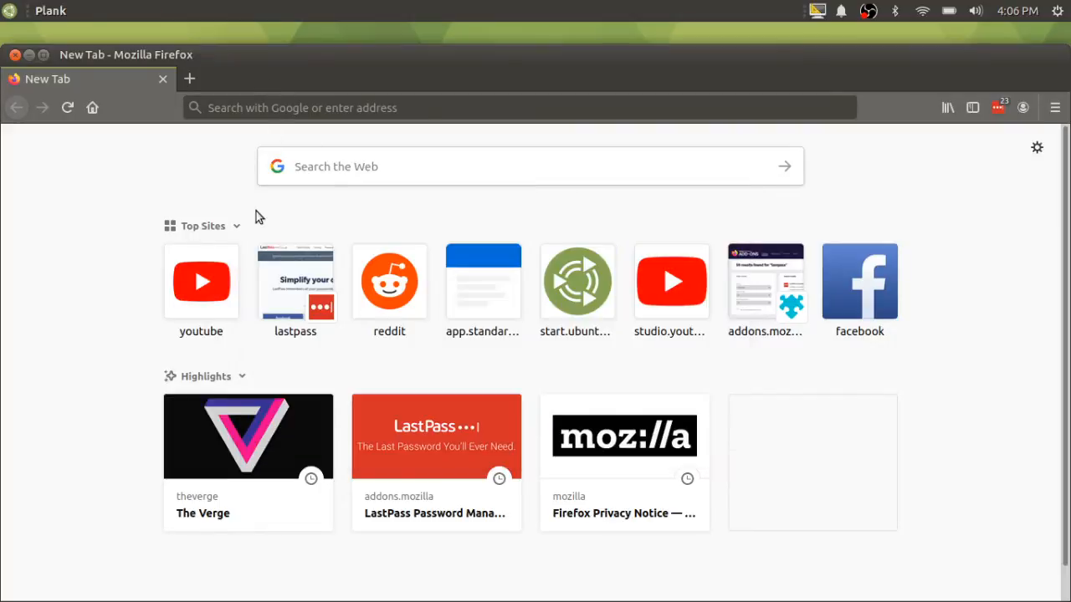
Minimise and restore the Firefox window over the dock's area, and reveal the hidden dock from the screen edge
{"action": "left_click_drag", "start_coordinate": [210, 56], "coordinate": [220, 31]}
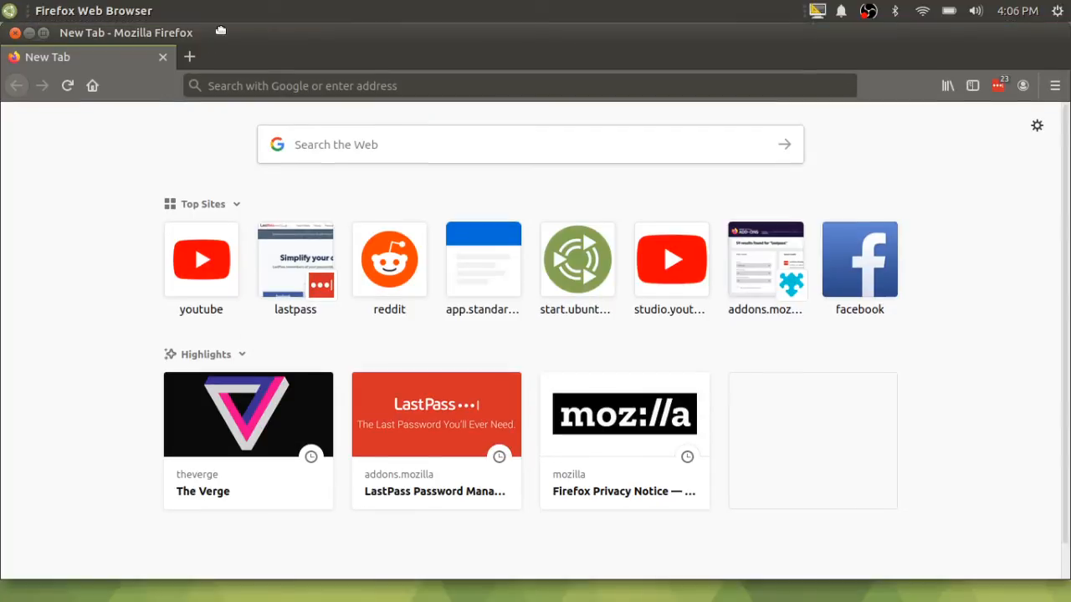
{"action": "left_click", "coordinate": [30, 33]}
{"action": "left_click", "coordinate": [22, 273]}
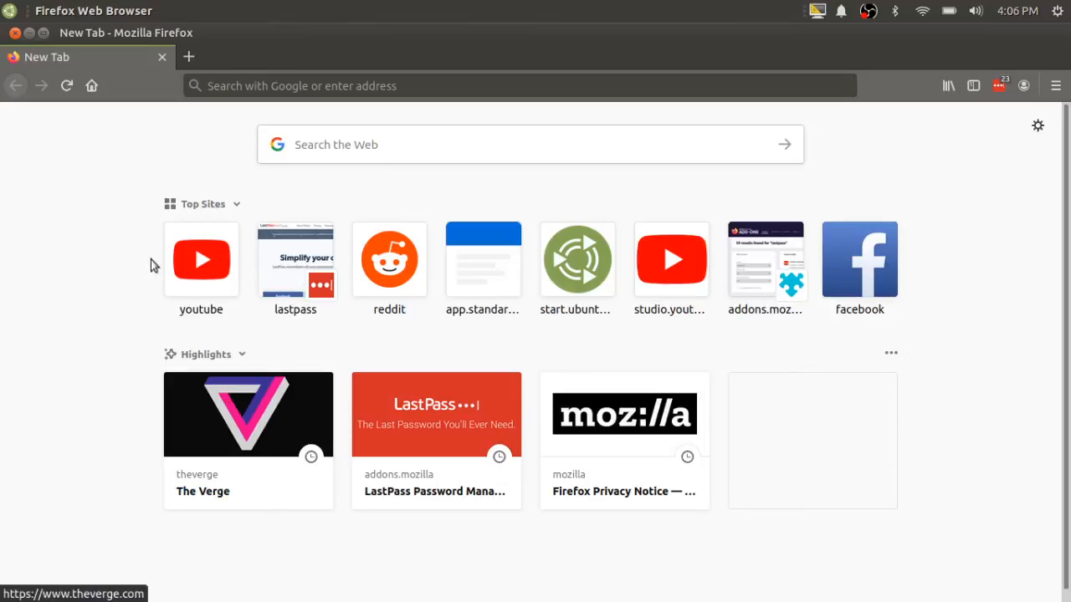
{"action": "mouse_move", "coordinate": [2, 243]}
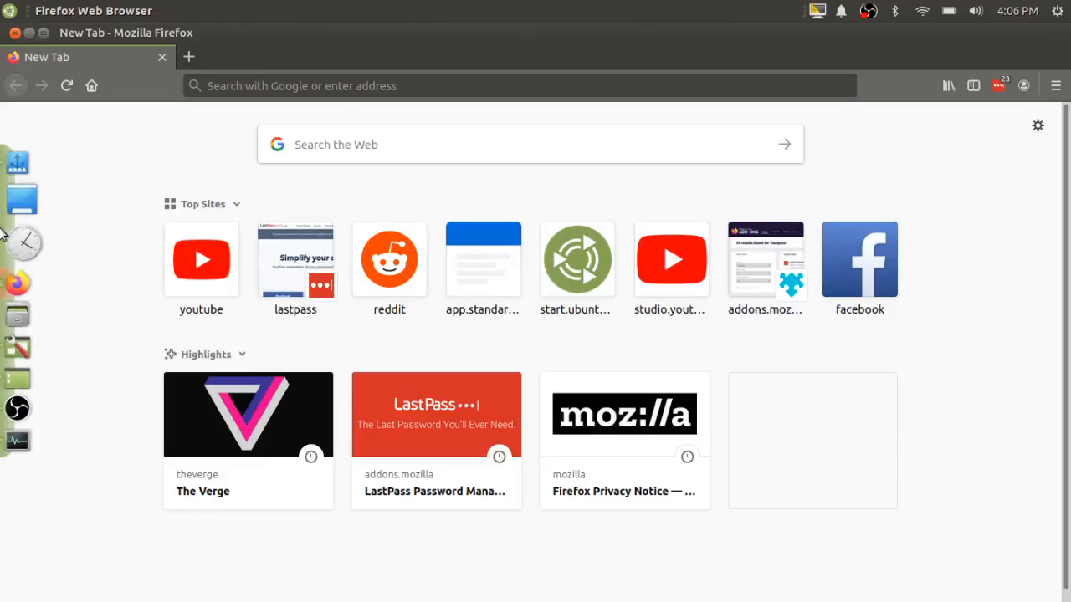
Test the dock's window dodging by moving Firefox clear of it and maximising Firefox over it, and clear Firefox from the desktop
{"action": "left_click_drag", "start_coordinate": [158, 34], "coordinate": [238, 39]}
{"action": "left_click_drag", "start_coordinate": [63, 55], "coordinate": [240, 55]}
{"action": "left_click_drag", "start_coordinate": [334, 44], "coordinate": [222, 45]}
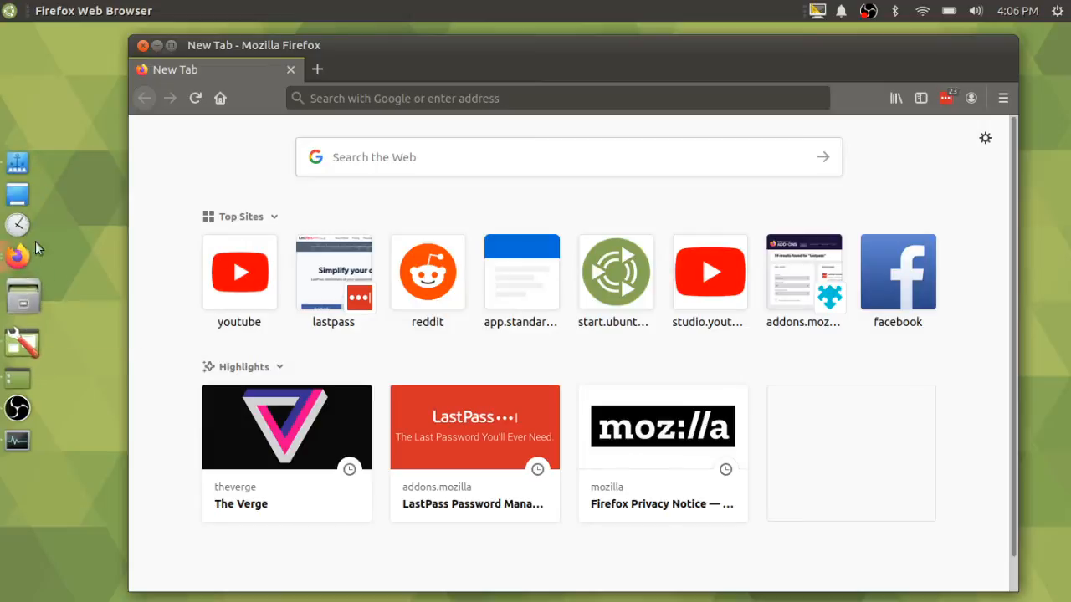
{"action": "left_click", "coordinate": [168, 48]}
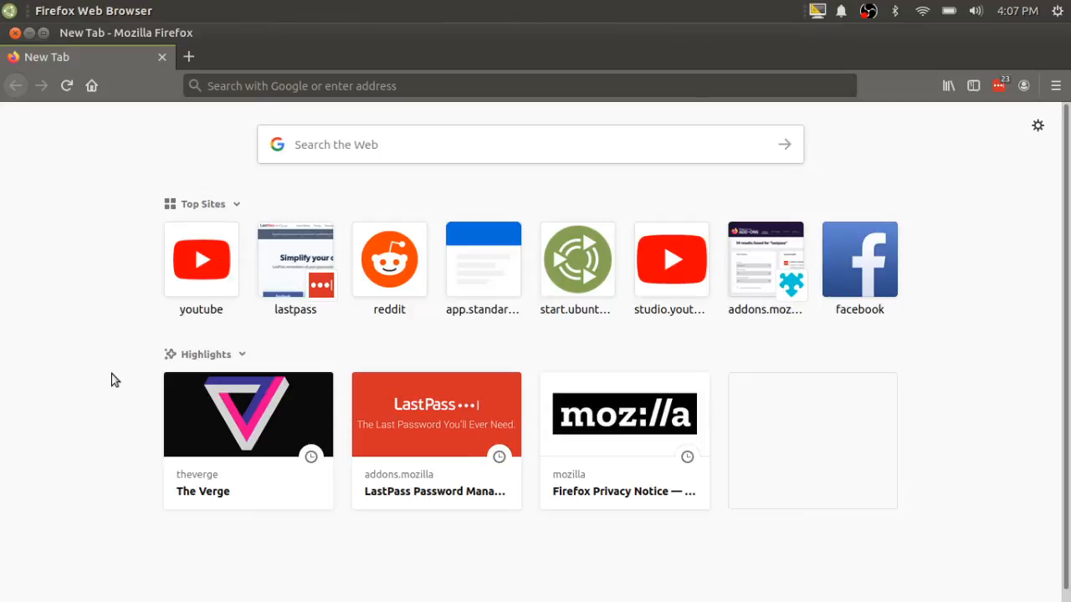
{"action": "left_click", "coordinate": [23, 35]}
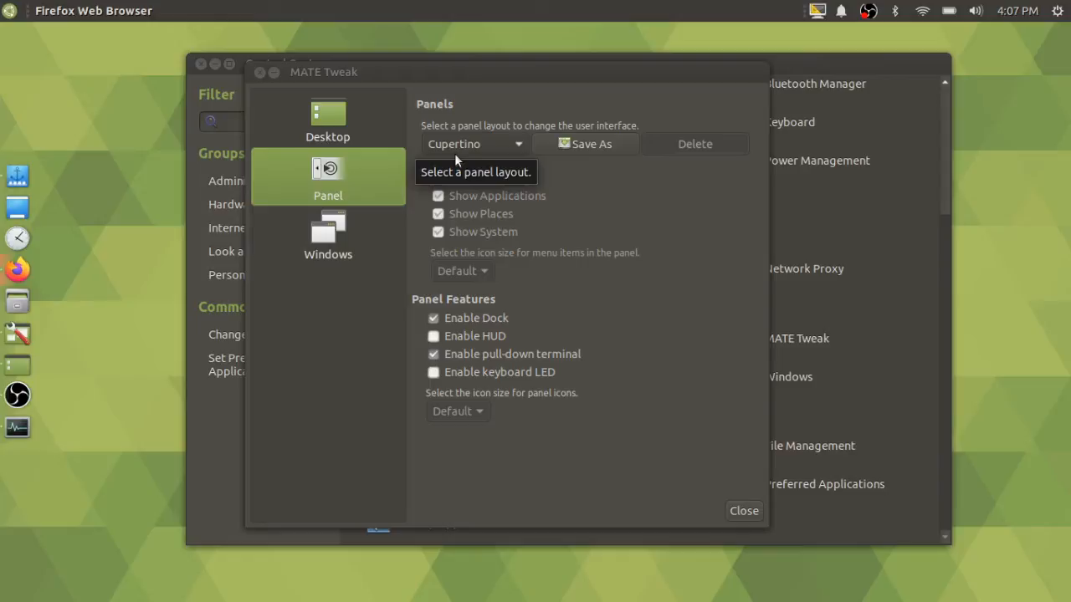
Save the current panel layout as a custom layout named "Cupertino - " followed by the username, and dismiss the notification
{"action": "left_click", "coordinate": [454, 151]}
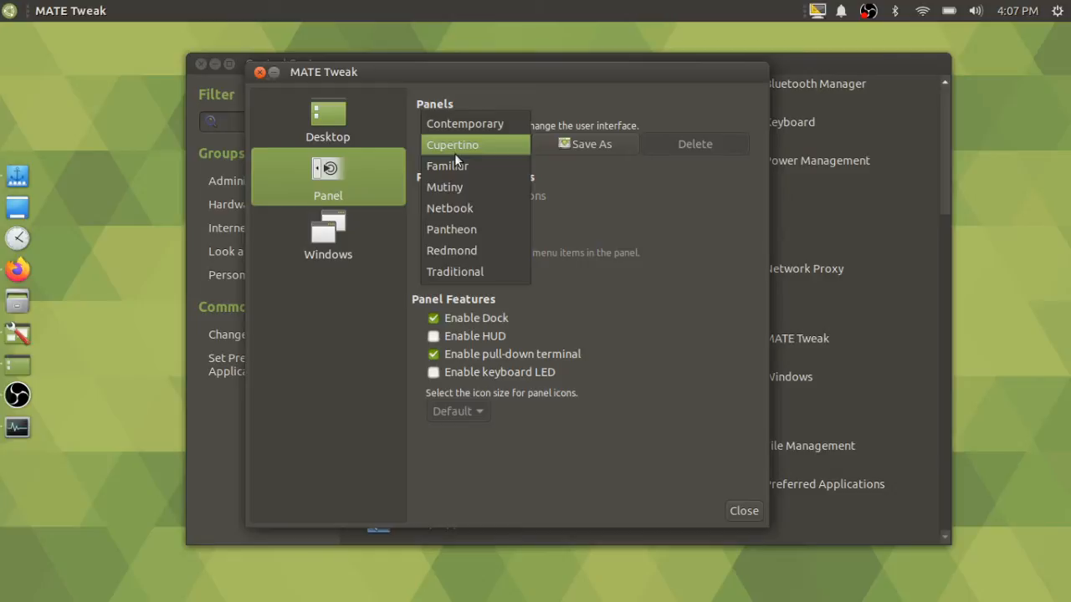
{"action": "left_click", "coordinate": [578, 104]}
{"action": "left_click", "coordinate": [503, 147]}
{"action": "left_click", "coordinate": [558, 98]}
{"action": "left_click", "coordinate": [565, 142]}
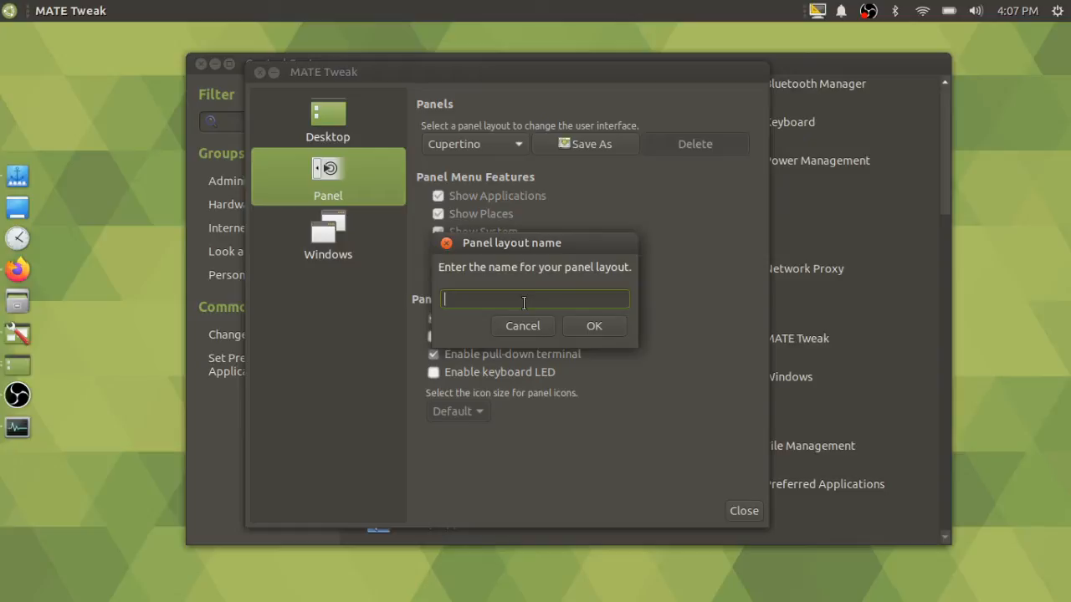
{"action": "type", "text": "Cupertino - benv"}
{"action": "left_click", "coordinate": [580, 325]}
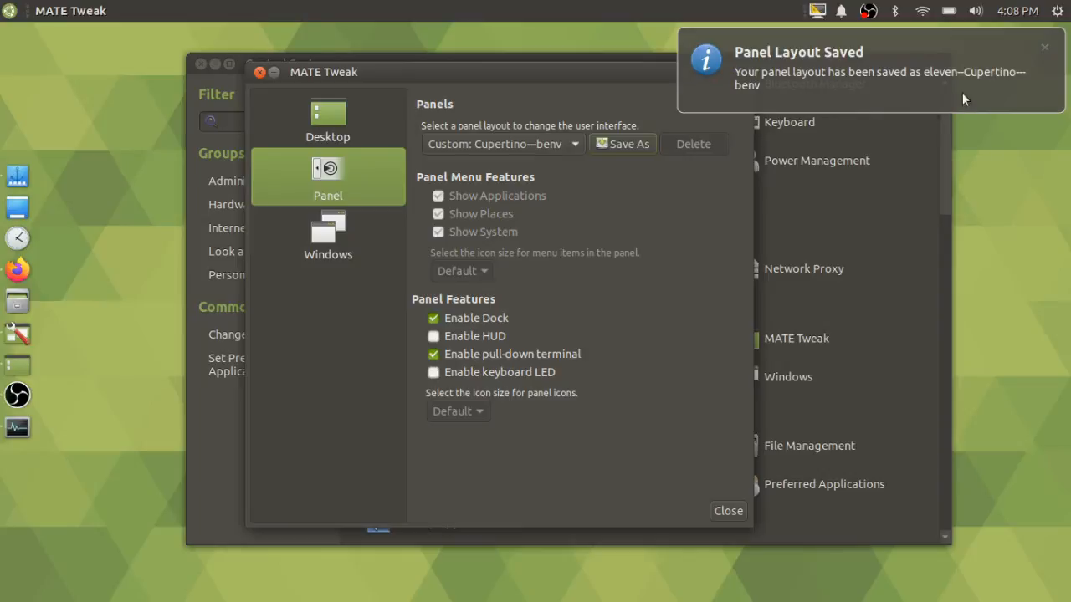
{"action": "left_click", "coordinate": [1039, 52]}
Switch the panel layout to Traditional and accept replacing the current configuration
{"action": "left_click", "coordinate": [568, 141]}
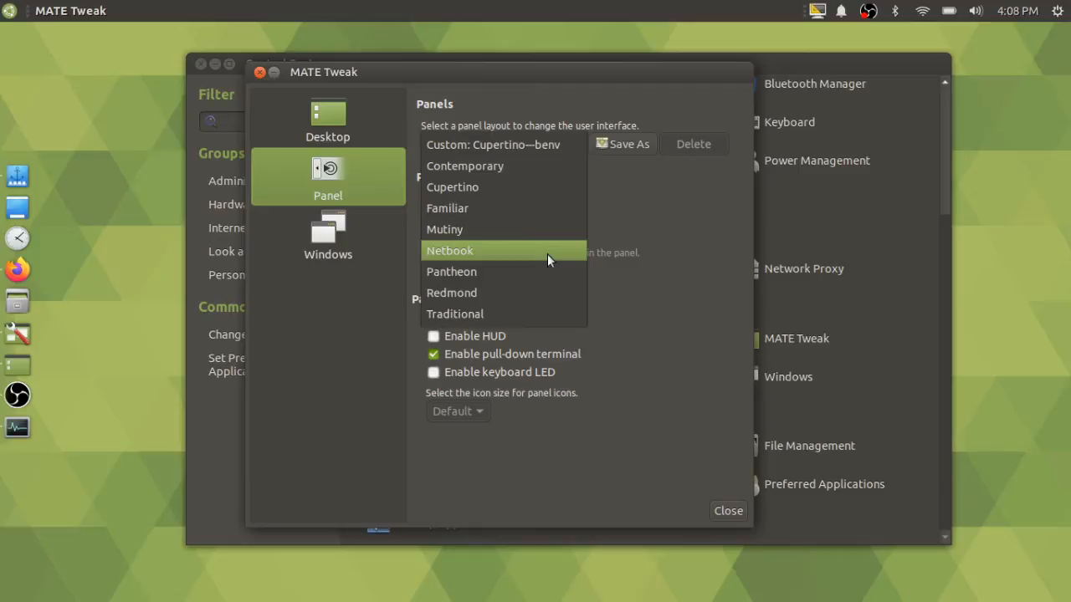
{"action": "left_click", "coordinate": [500, 307]}
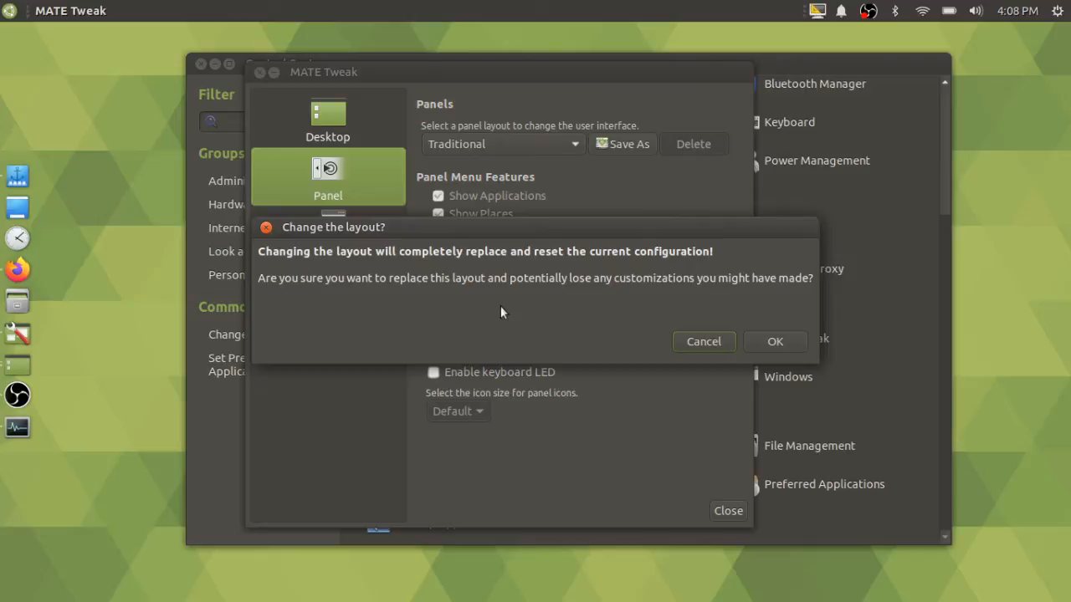
{"action": "left_click", "coordinate": [757, 343]}
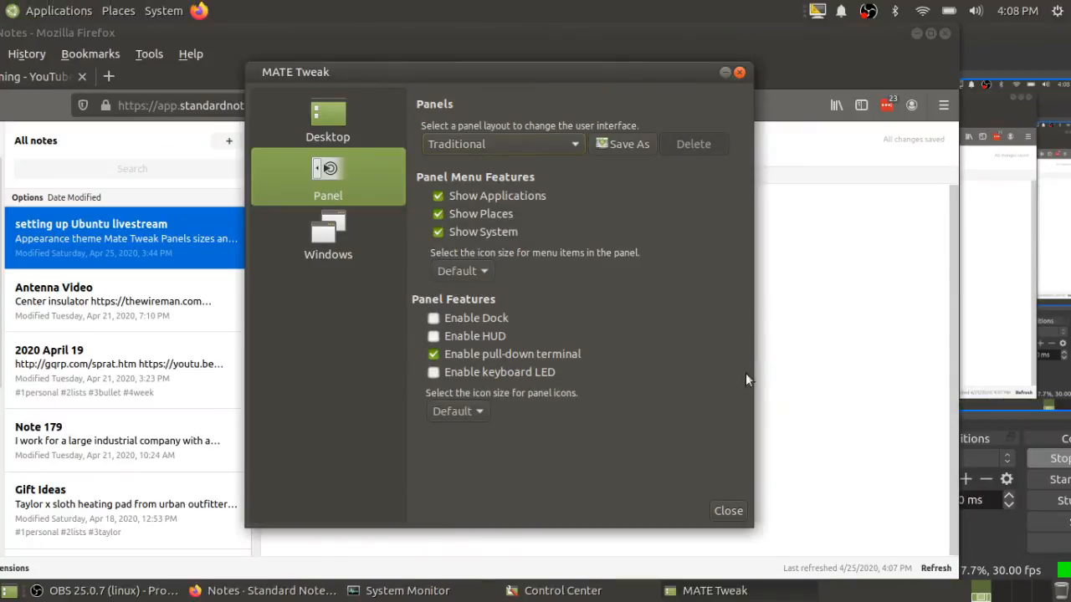
Move the Firefox, OBS Studio and System Monitor windows off the desktop behind MATE Tweak
{"action": "left_click_drag", "start_coordinate": [856, 35], "coordinate": [774, 0]}
{"action": "left_click_drag", "start_coordinate": [874, 34], "coordinate": [862, 0]}
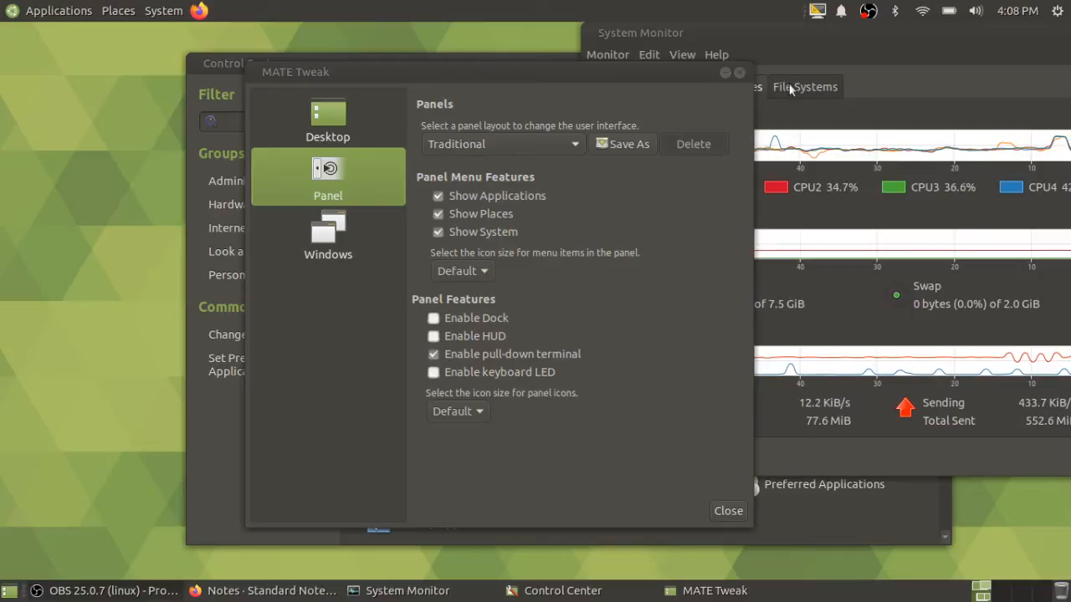
{"action": "left_click_drag", "start_coordinate": [792, 50], "coordinate": [779, 0]}
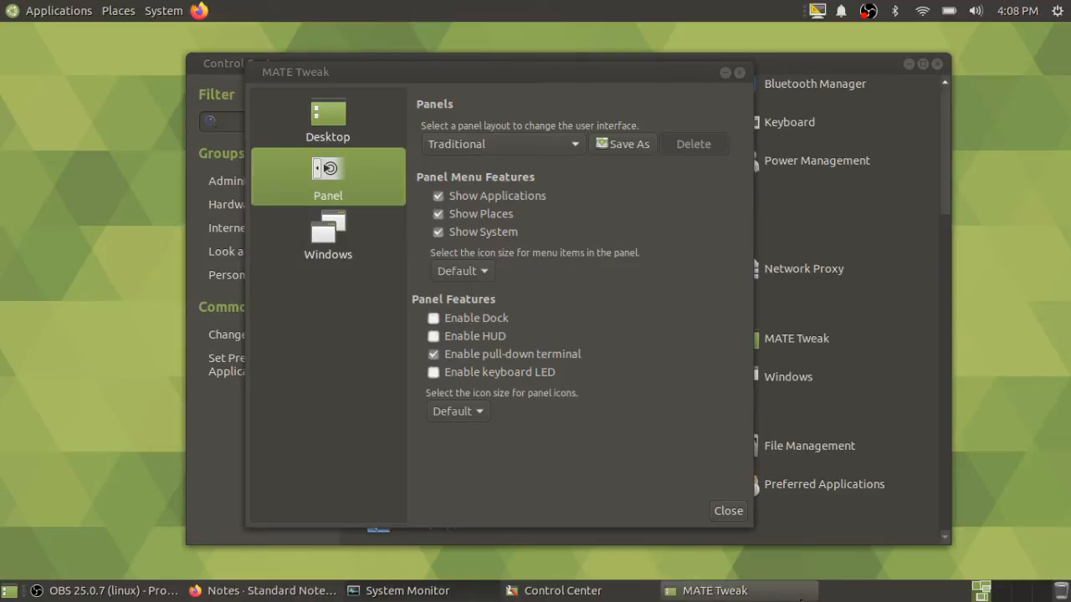
Open the properties of the panel holding the window list and set its orientation to Left
{"action": "right_click", "coordinate": [858, 586]}
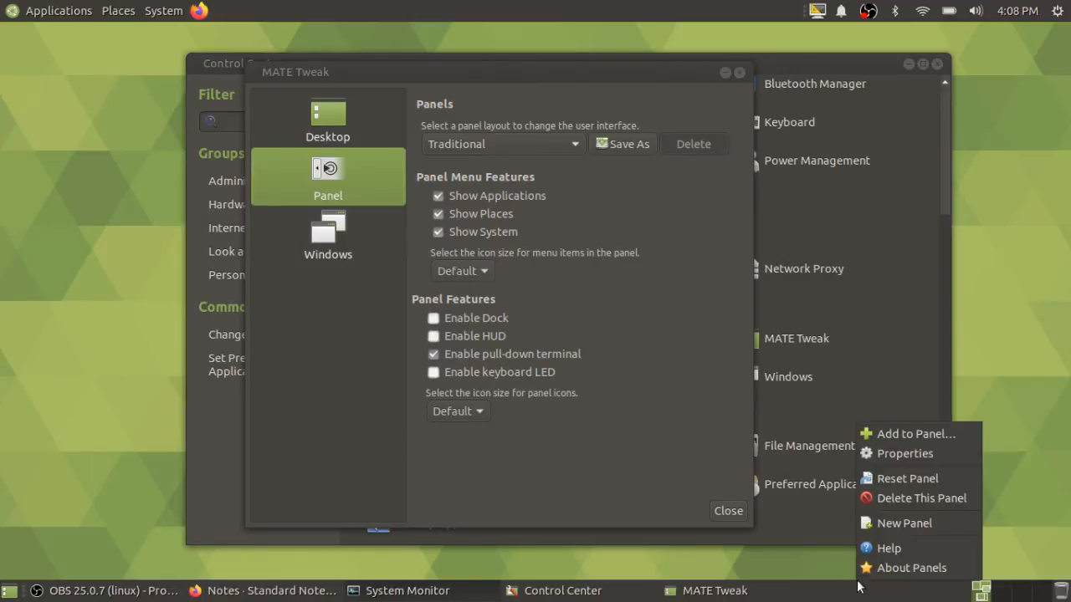
{"action": "left_click", "coordinate": [877, 456]}
{"action": "left_click", "coordinate": [548, 244]}
{"action": "left_click", "coordinate": [550, 245]}
{"action": "left_click", "coordinate": [548, 244]}
{"action": "left_click", "coordinate": [531, 266]}
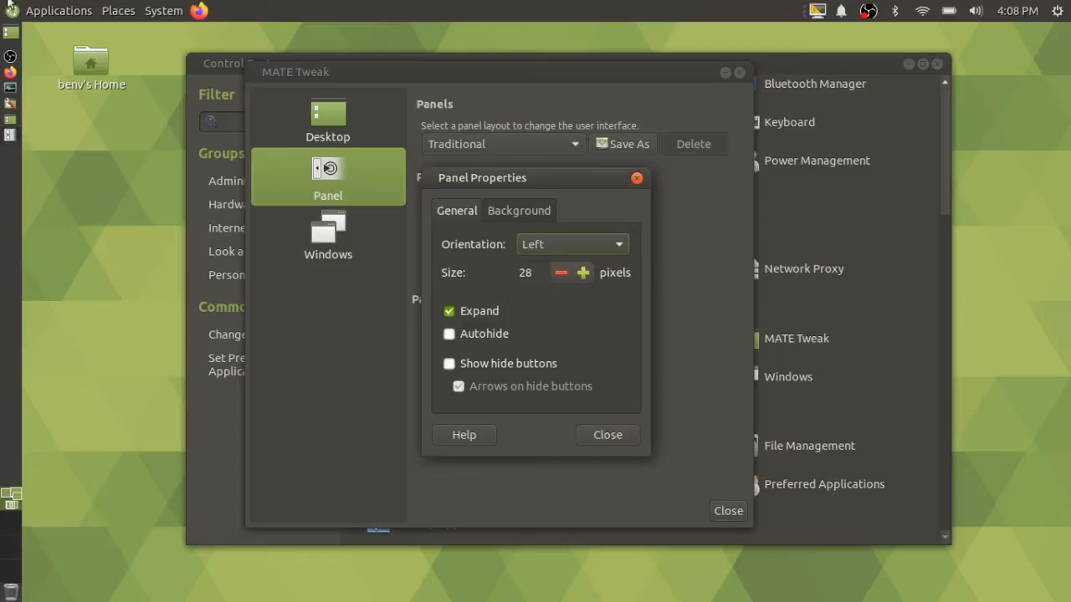
Set the window-list panel's orientation back to Bottom and close its properties
{"action": "left_click", "coordinate": [535, 243]}
{"action": "left_click", "coordinate": [541, 217]}
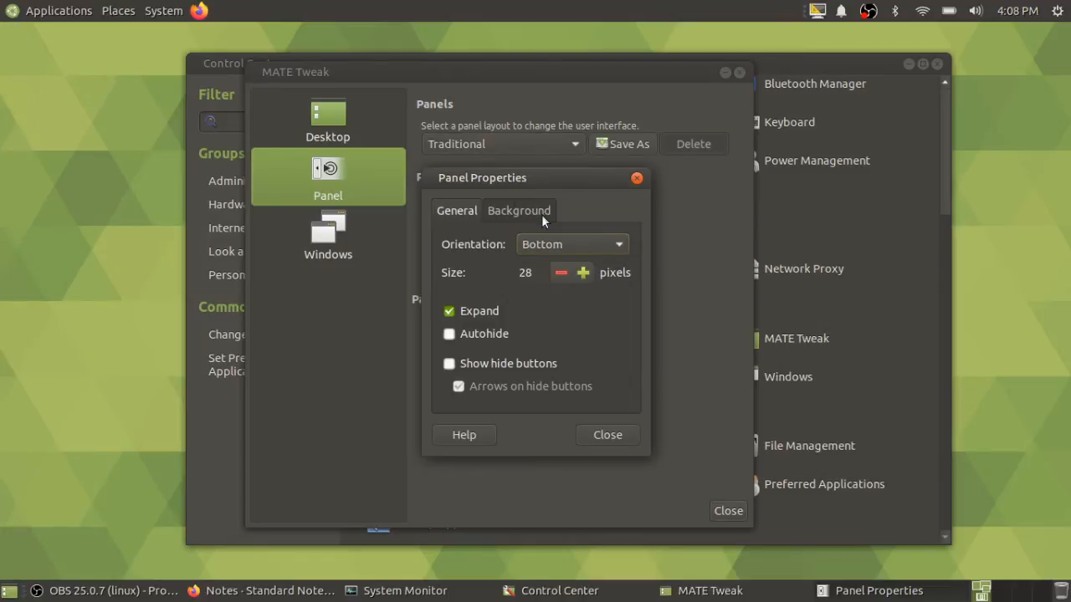
{"action": "left_click", "coordinate": [598, 440]}
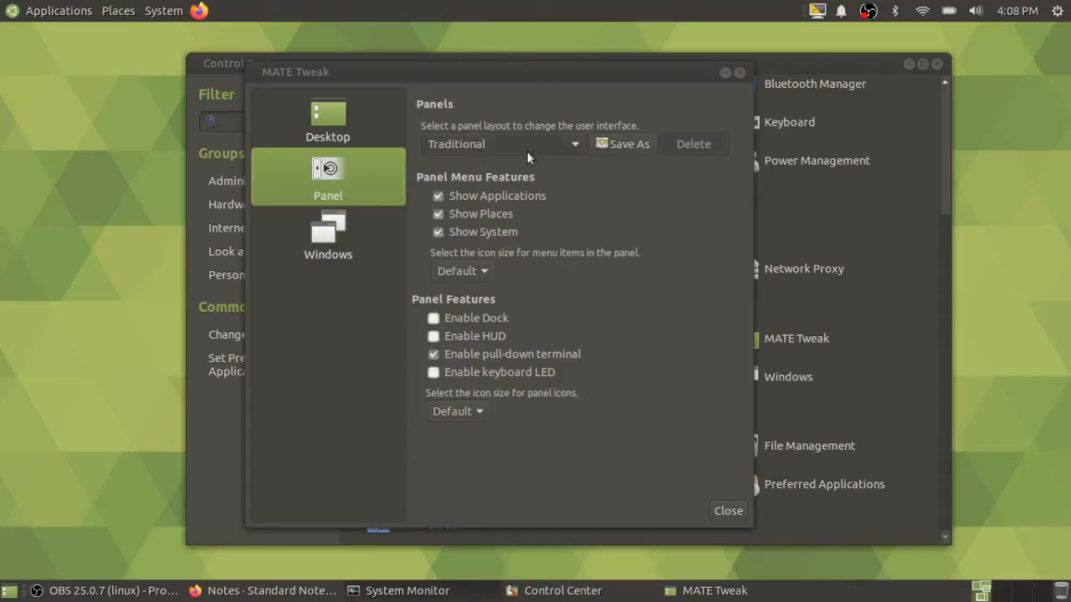
Switch the panel layout to Redmond, accept replacing the configuration, and view the layout's application menu
{"action": "left_click", "coordinate": [494, 140]}
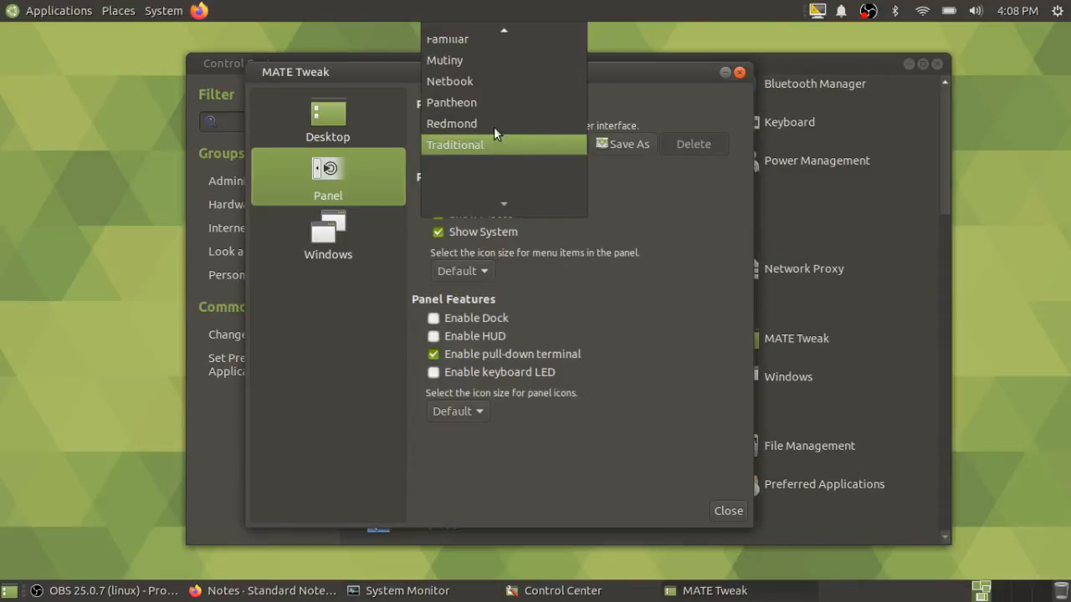
{"action": "scroll", "coordinate": [496, 131], "scroll_direction": "up", "scroll_amount": 2}
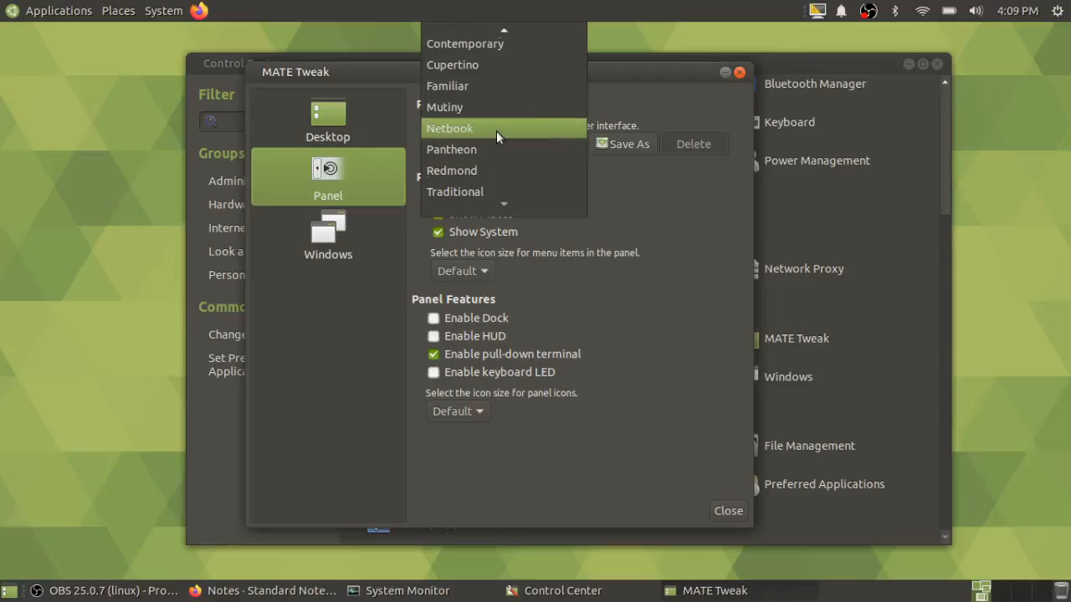
{"action": "scroll", "coordinate": [496, 130], "scroll_direction": "up", "scroll_amount": 1}
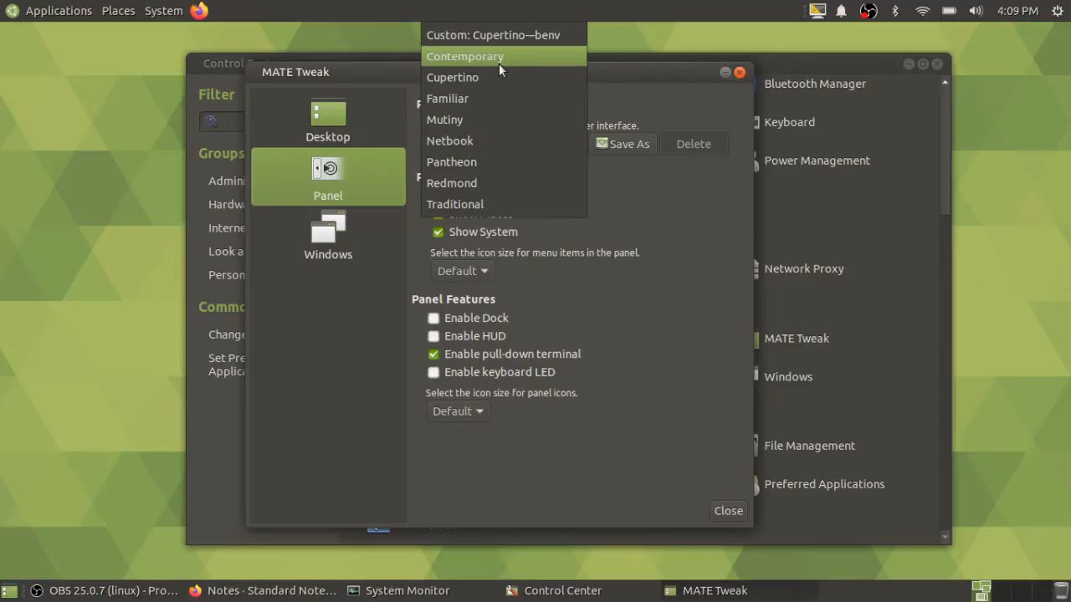
{"action": "left_click", "coordinate": [475, 178]}
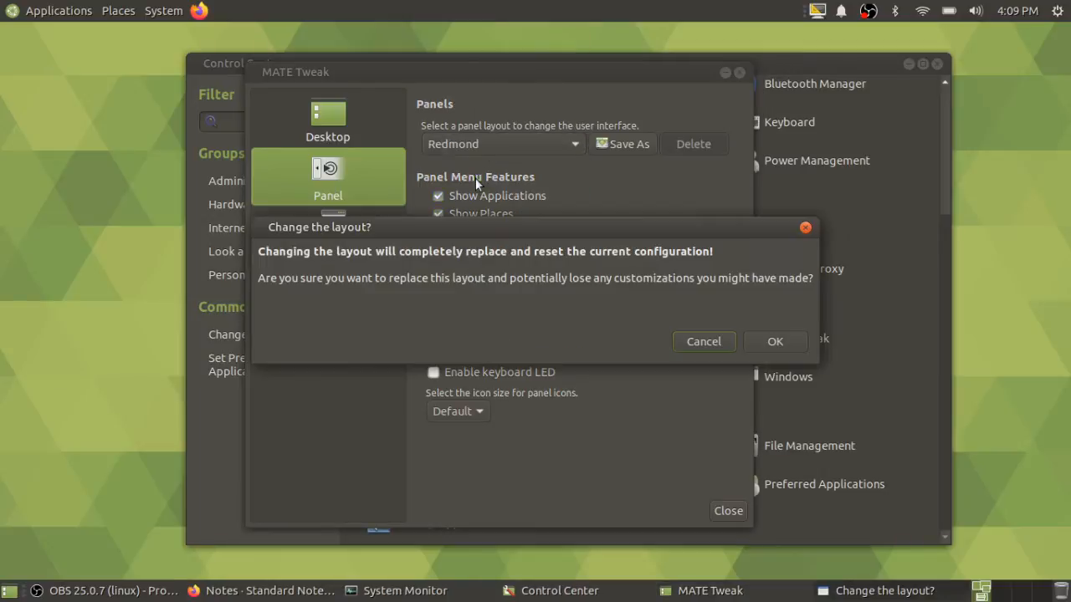
{"action": "left_click", "coordinate": [761, 341]}
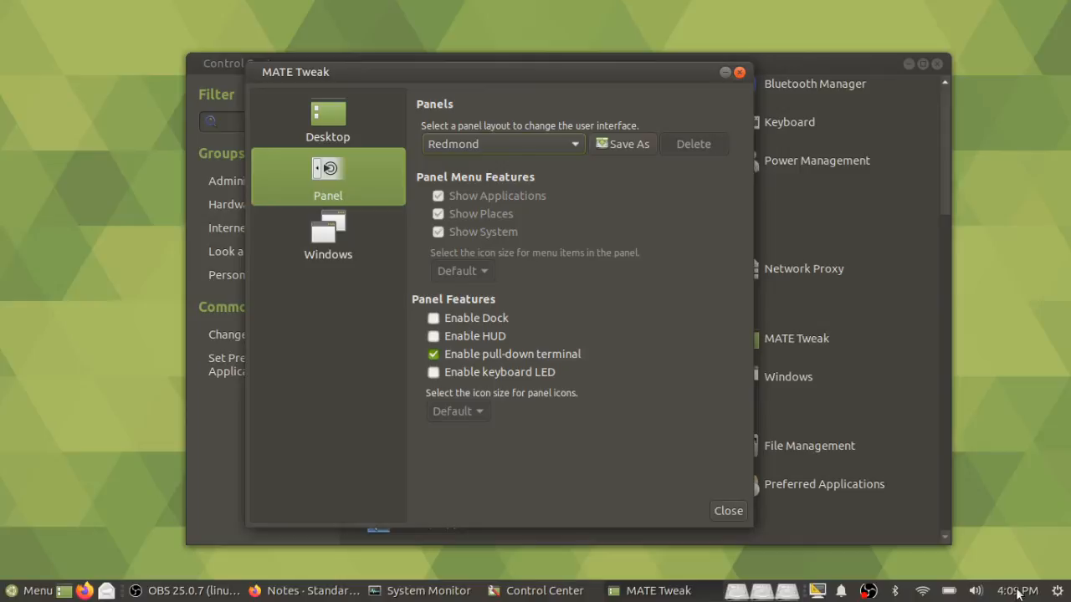
{"action": "left_click", "coordinate": [44, 594]}
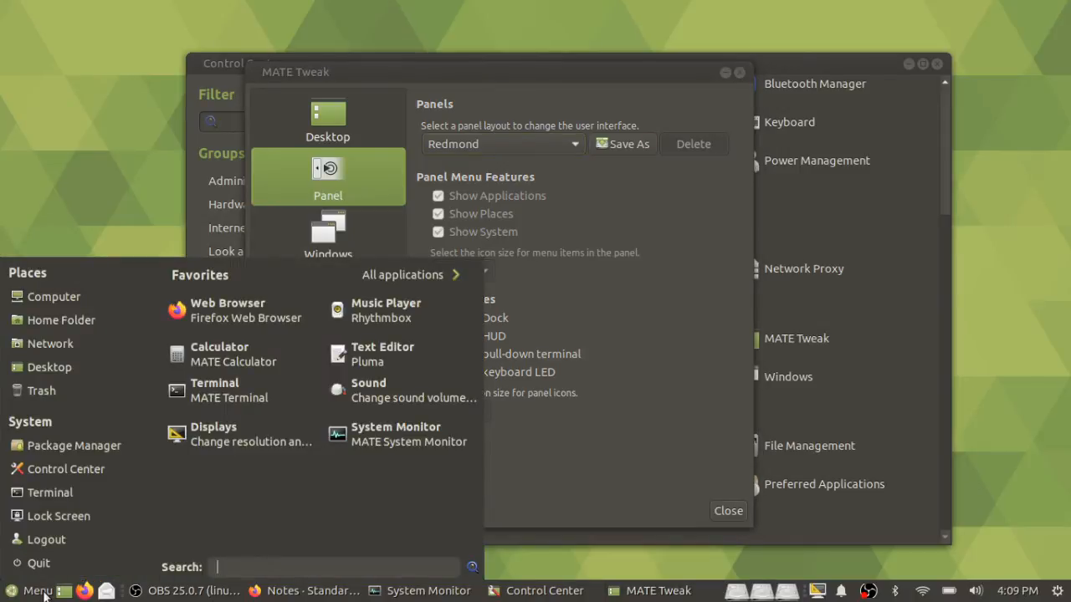
{"action": "left_click", "coordinate": [44, 594]}
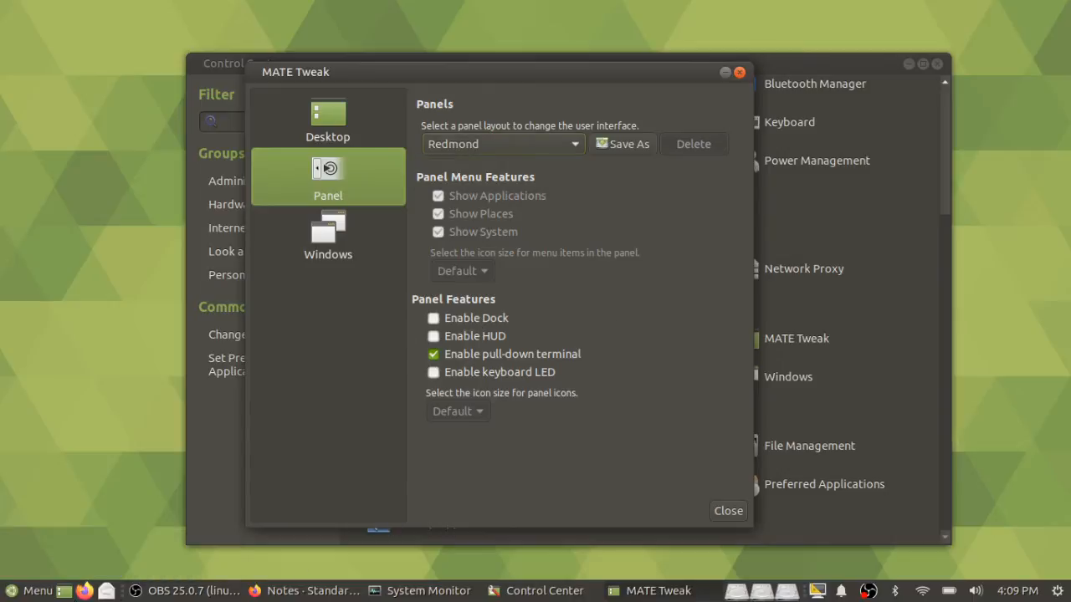
Switch the panel layout to Pantheon and accept replacing the current configuration
{"action": "left_click", "coordinate": [485, 145]}
{"action": "scroll", "coordinate": [483, 147], "scroll_direction": "up", "scroll_amount": 1}
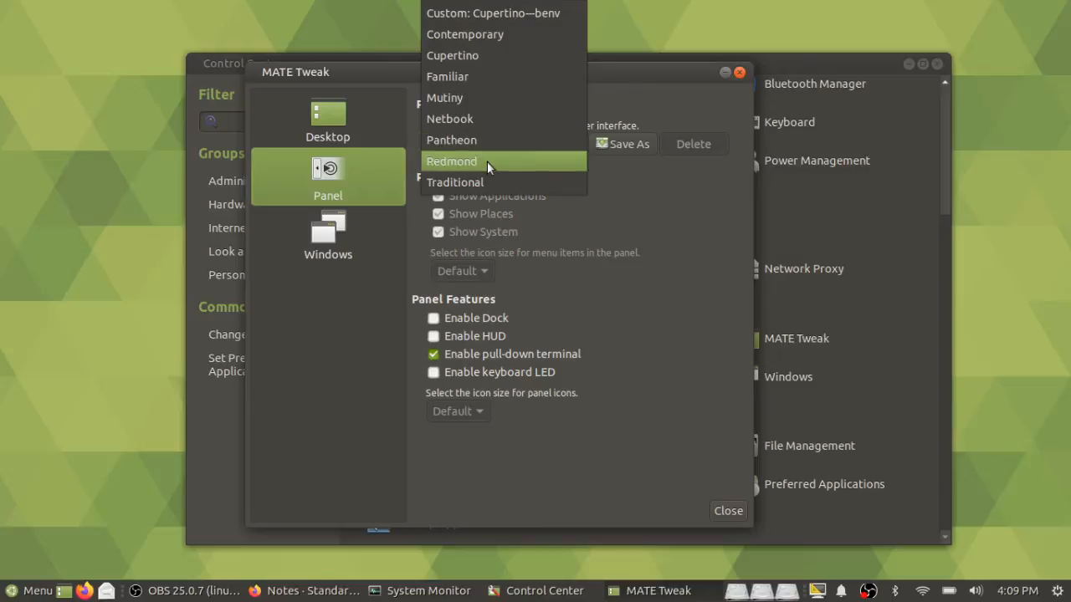
{"action": "left_click", "coordinate": [486, 145]}
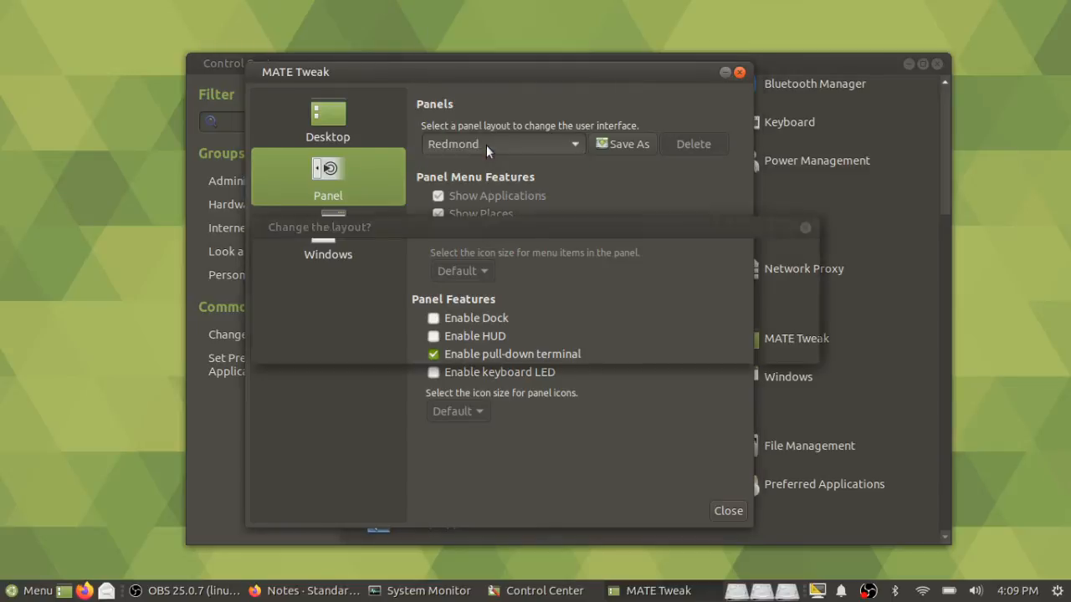
{"action": "left_click", "coordinate": [763, 350]}
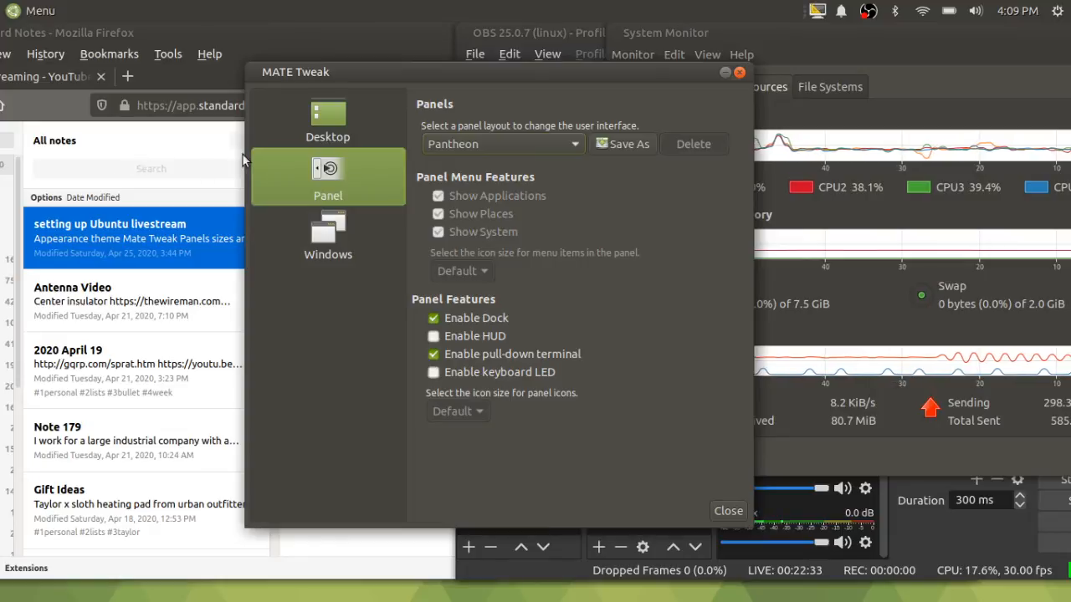
Clear the System Monitor, OBS Studio and Firefox windows off the desktop to expose the Pantheon layout
{"action": "left_click_drag", "start_coordinate": [633, 36], "coordinate": [642, 0]}
{"action": "left_click", "coordinate": [643, 25]}
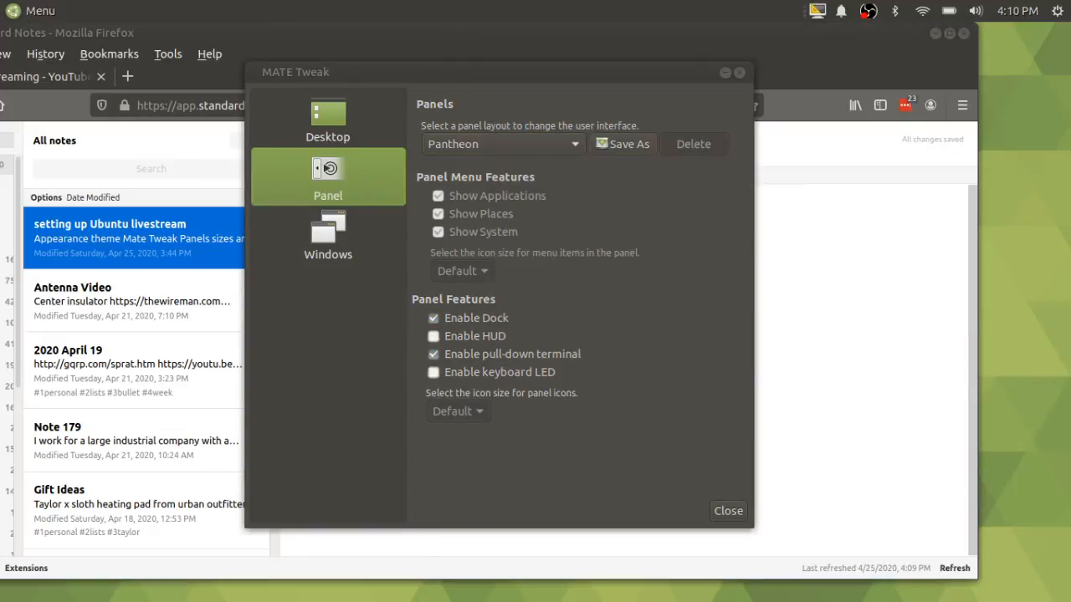
{"action": "left_click_drag", "start_coordinate": [117, 26], "coordinate": [136, 0]}
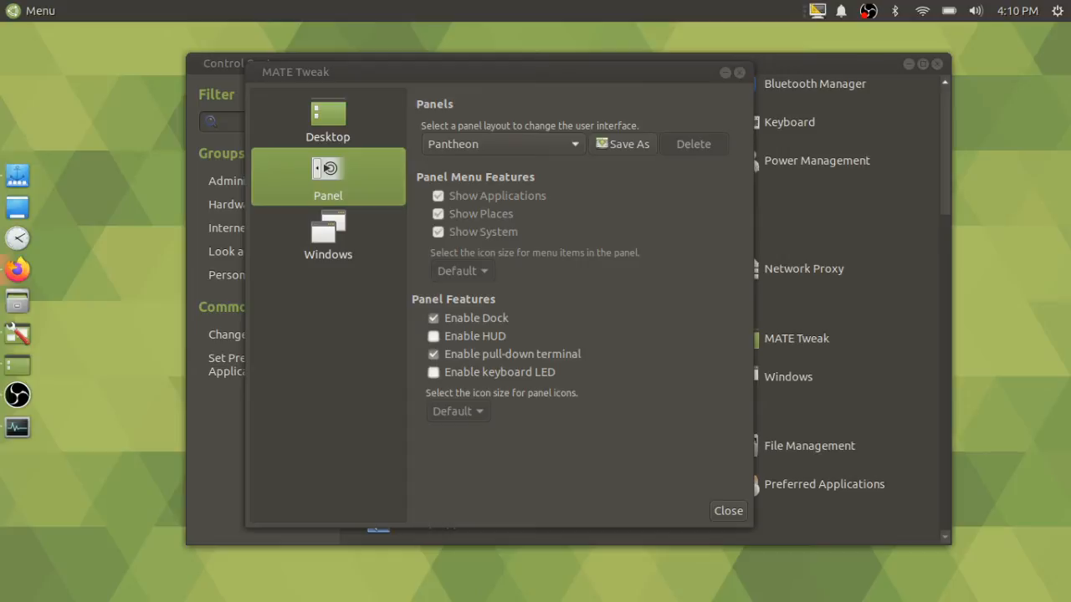
{"action": "left_click", "coordinate": [476, 143]}
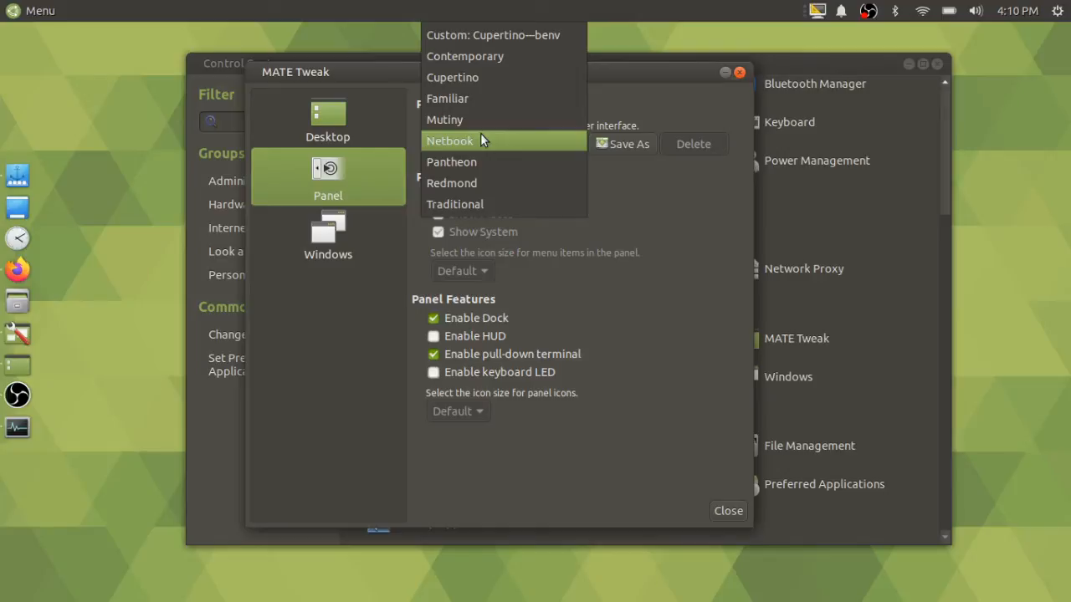
{"action": "left_click", "coordinate": [664, 291]}
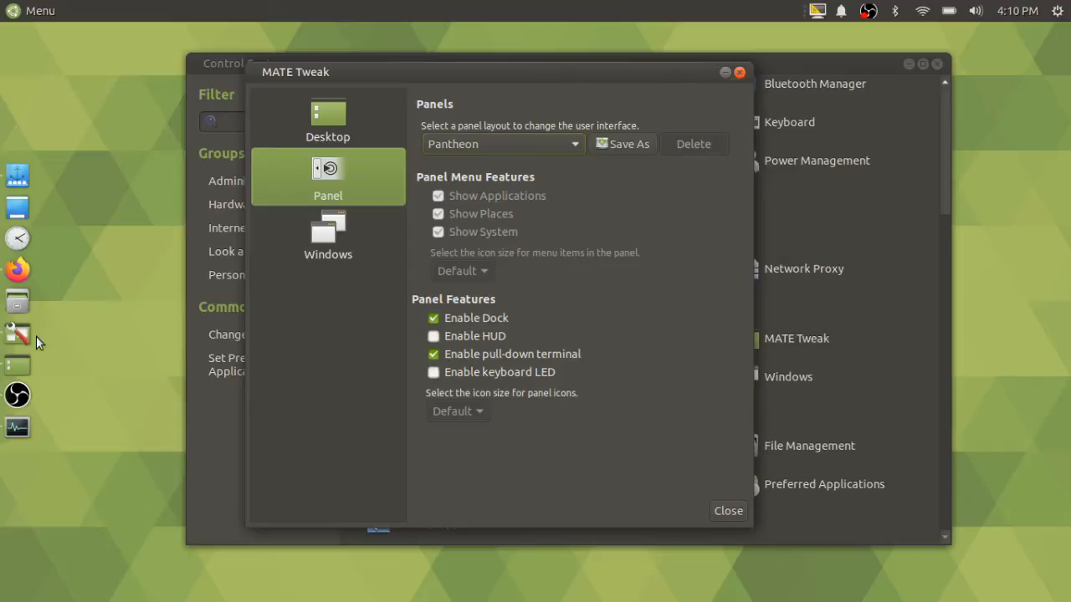
Open and close the Pantheon layout's application menu, and reposition the MATE Tweak window over the Control Center
{"action": "left_click", "coordinate": [26, 17]}
{"action": "left_click", "coordinate": [26, 17]}
{"action": "left_click_drag", "start_coordinate": [322, 73], "coordinate": [102, 17]}
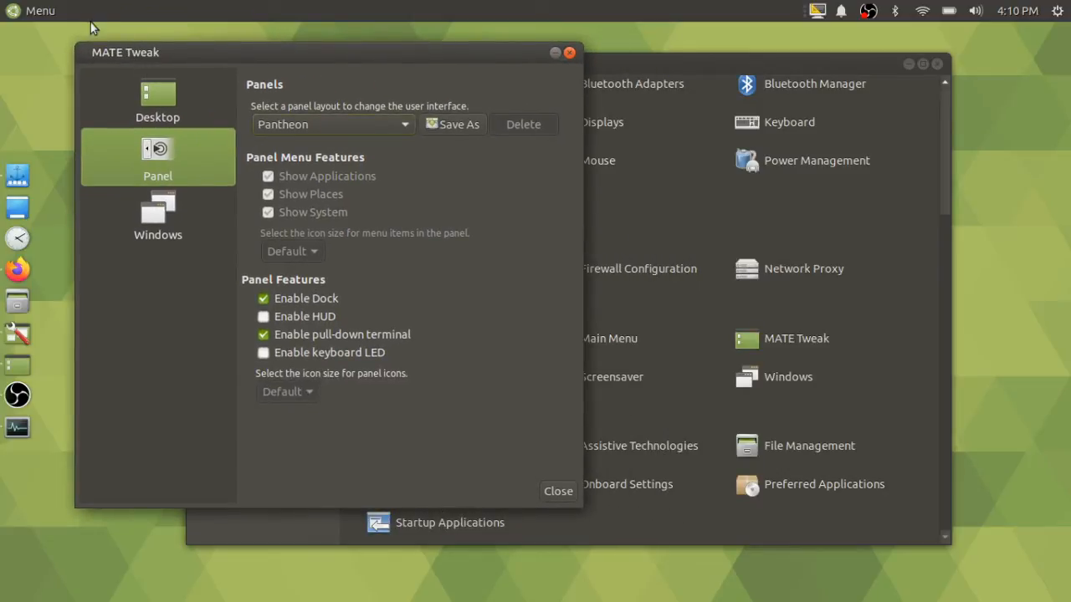
{"action": "left_click_drag", "start_coordinate": [167, 51], "coordinate": [383, 92]}
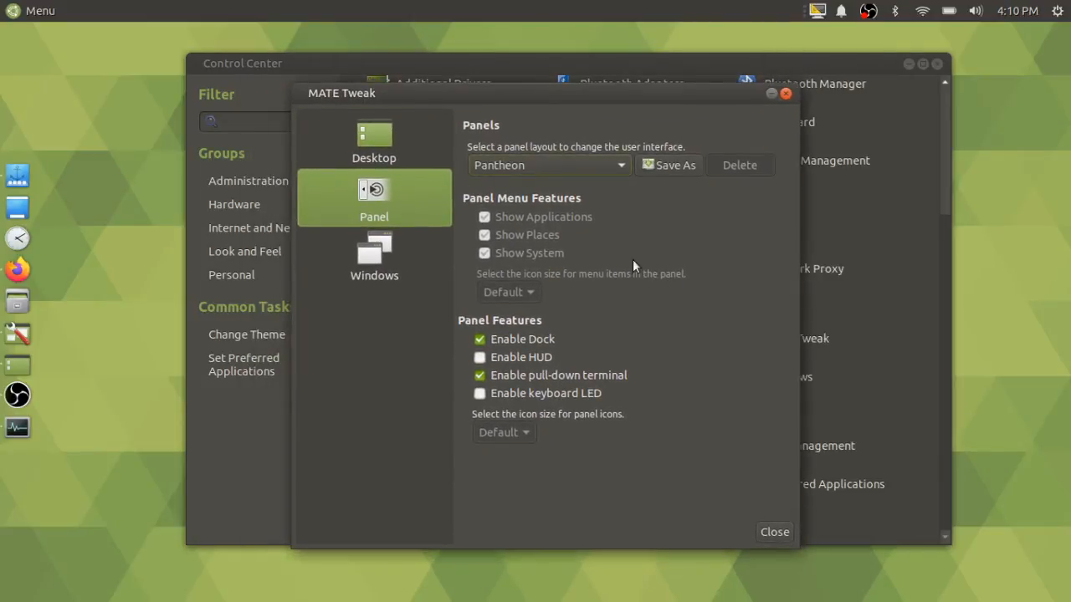
Switch the panel layout to Netbook and accept replacing the current configuration
{"action": "left_click", "coordinate": [579, 166]}
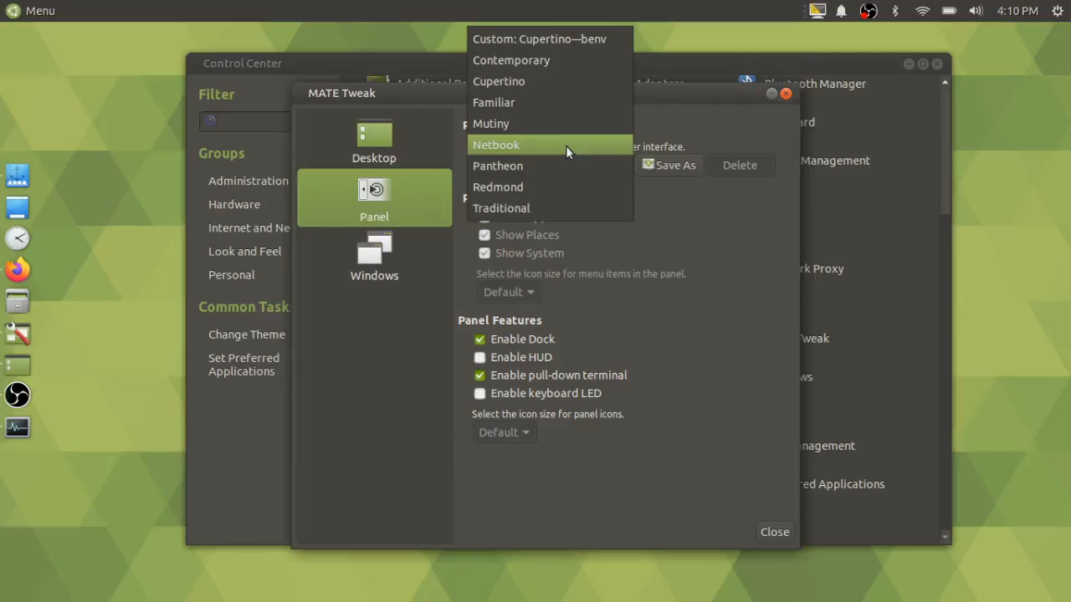
{"action": "left_click", "coordinate": [565, 145]}
{"action": "left_click", "coordinate": [758, 339]}
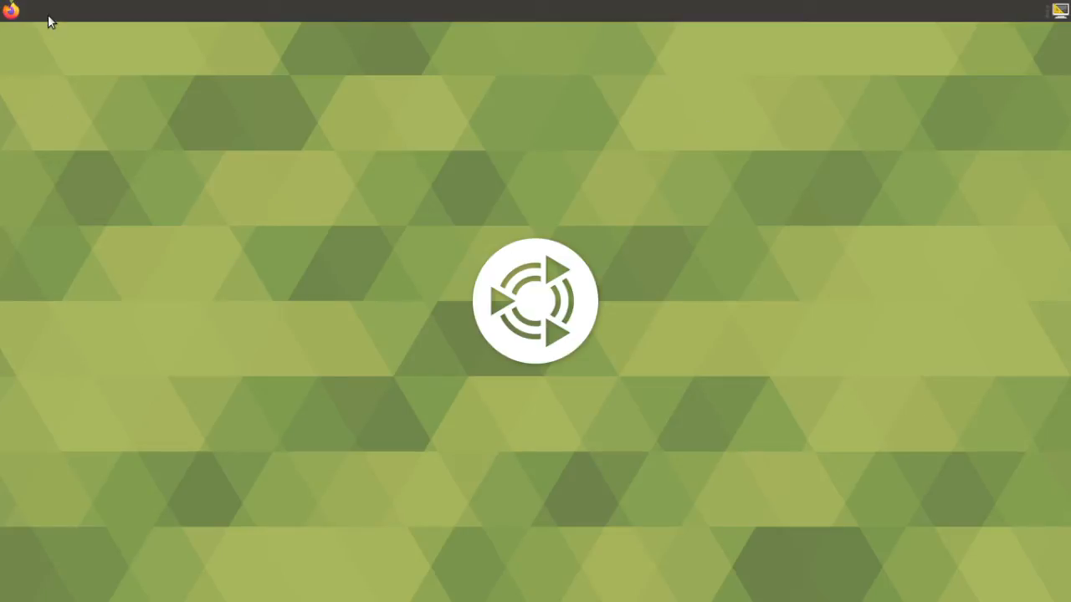
{"action": "key", "text": "alt+Tab"}
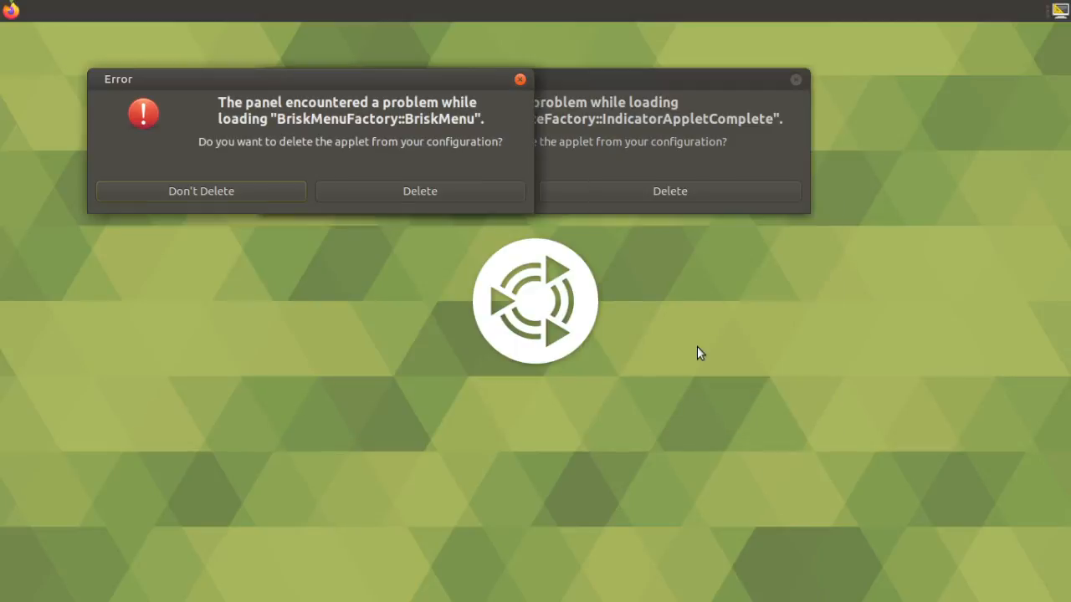
Delete the BriskMenu applet from the panel configuration and dismiss the IndicatorAppletComplete error
{"action": "left_click", "coordinate": [462, 196]}
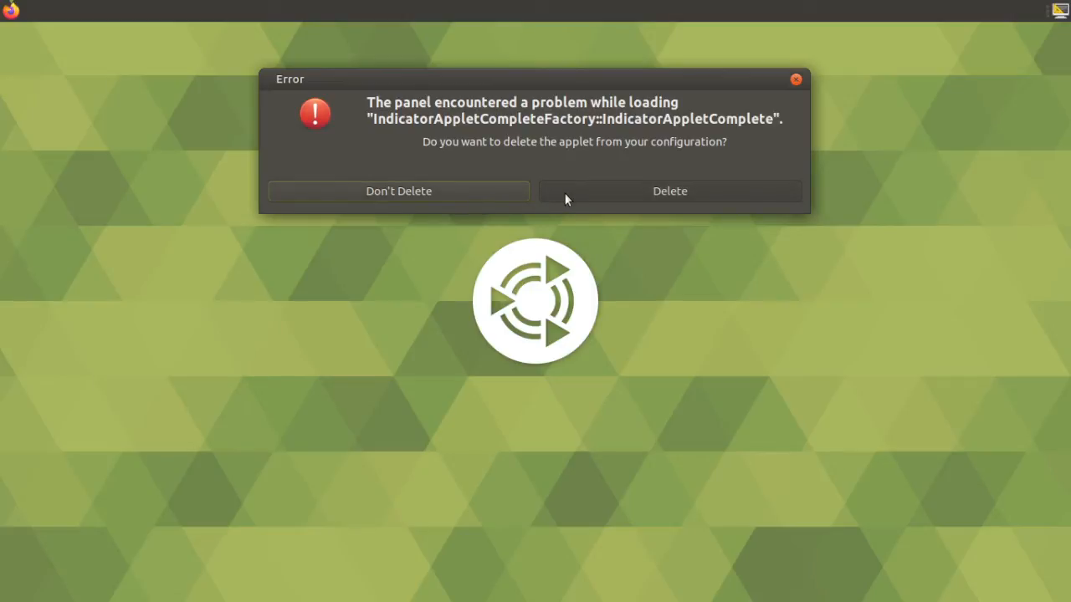
{"action": "left_click", "coordinate": [508, 195]}
{"action": "key", "text": "alt+Tab"}
{"action": "key", "text": "alt+Tab"}
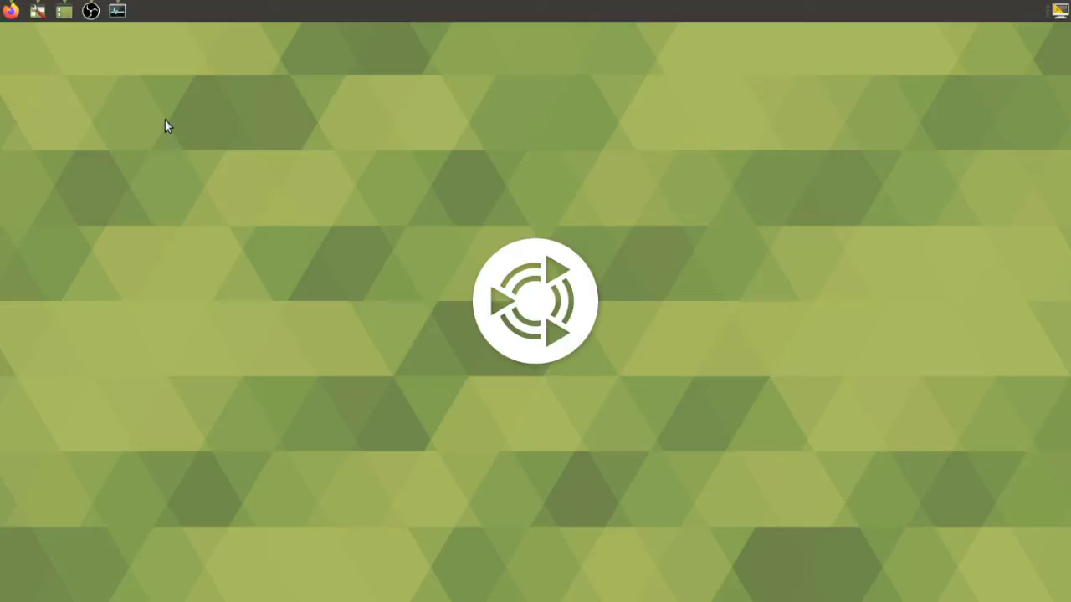
Move the Firefox, OBS Studio and System Monitor windows off the desktop to expose the Netbook layout
{"action": "left_click", "coordinate": [10, 18]}
{"action": "left_click_drag", "start_coordinate": [75, 36], "coordinate": [242, 1]}
{"action": "left_click", "coordinate": [90, 10]}
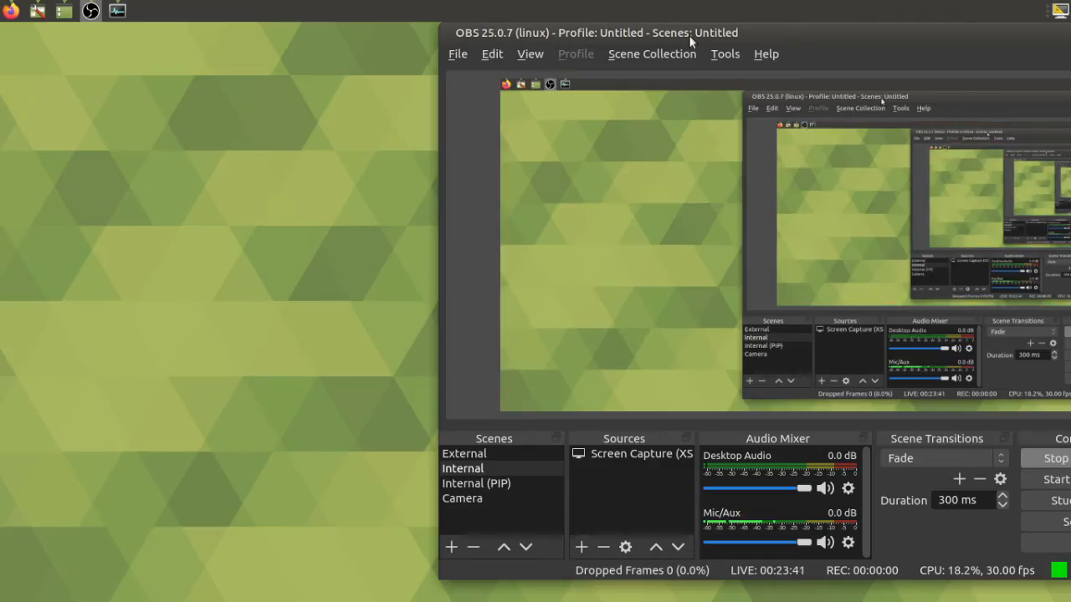
{"action": "left_click_drag", "start_coordinate": [691, 42], "coordinate": [708, 0]}
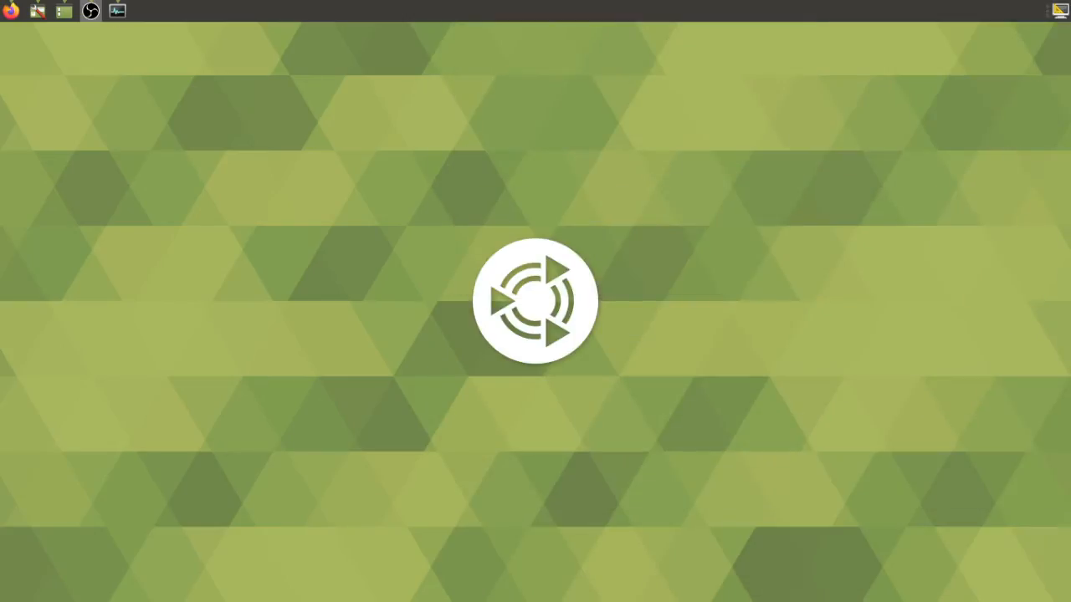
{"action": "left_click", "coordinate": [119, 11]}
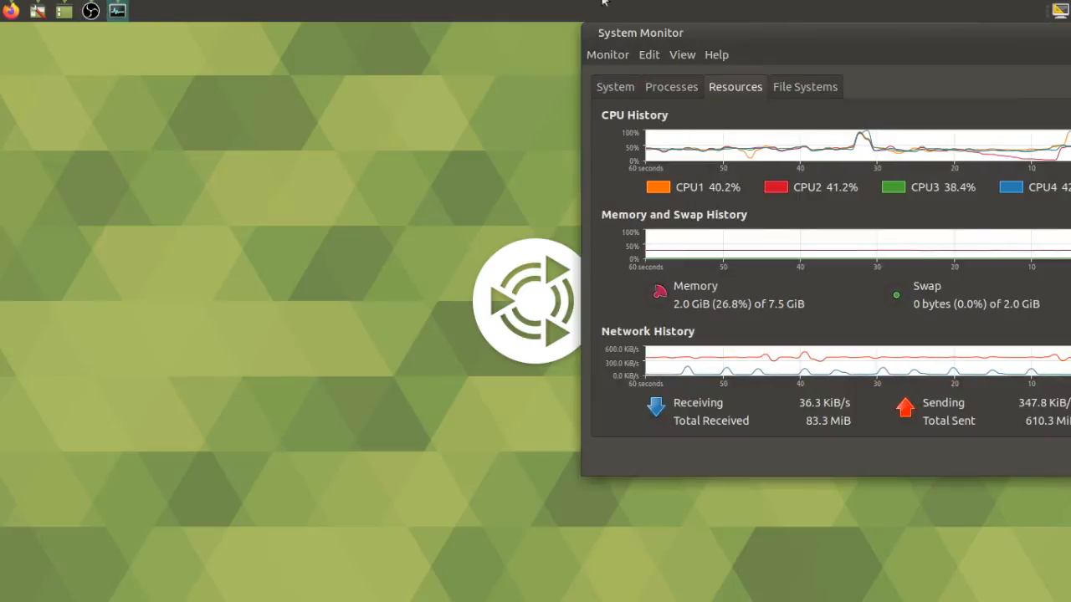
{"action": "left_click_drag", "start_coordinate": [607, 34], "coordinate": [619, 0]}
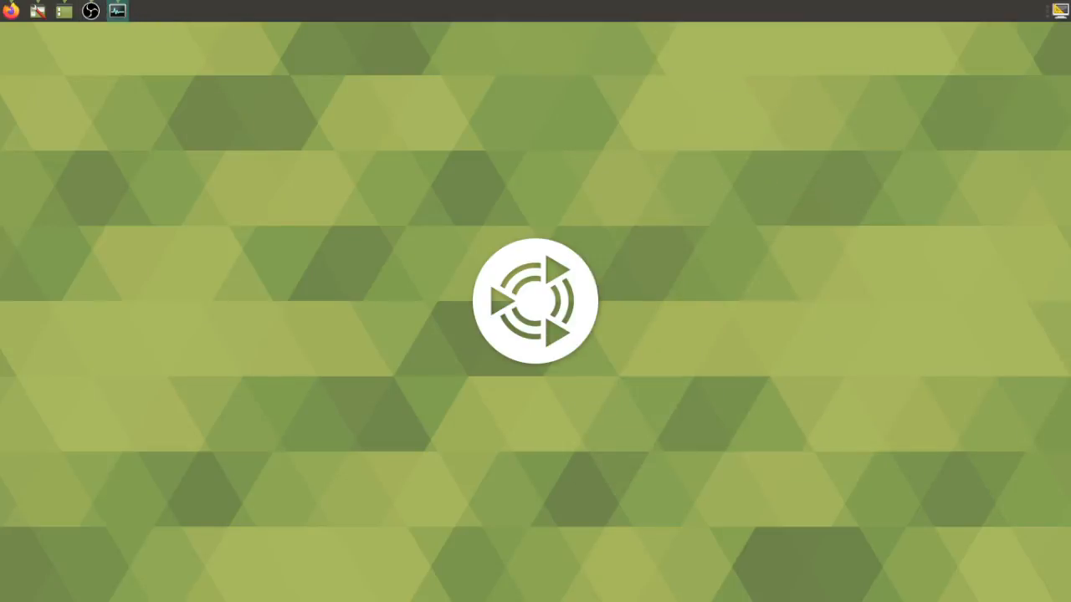
Bring MATE Tweak back up, switch the panel layout to Pantheon, and accept replacing the configuration
{"action": "left_click", "coordinate": [64, 12]}
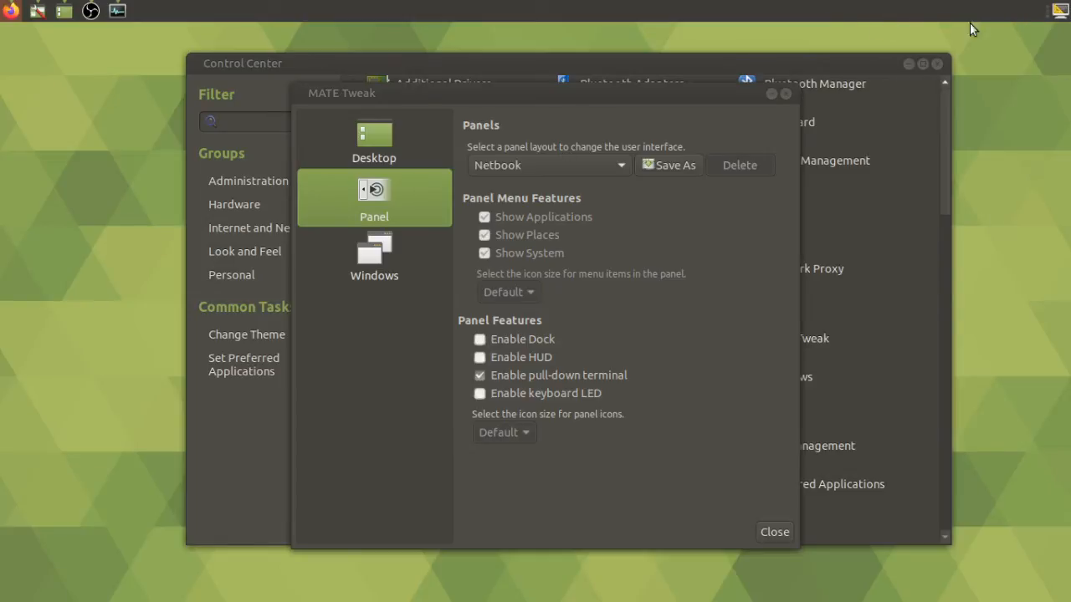
{"action": "left_click", "coordinate": [598, 165]}
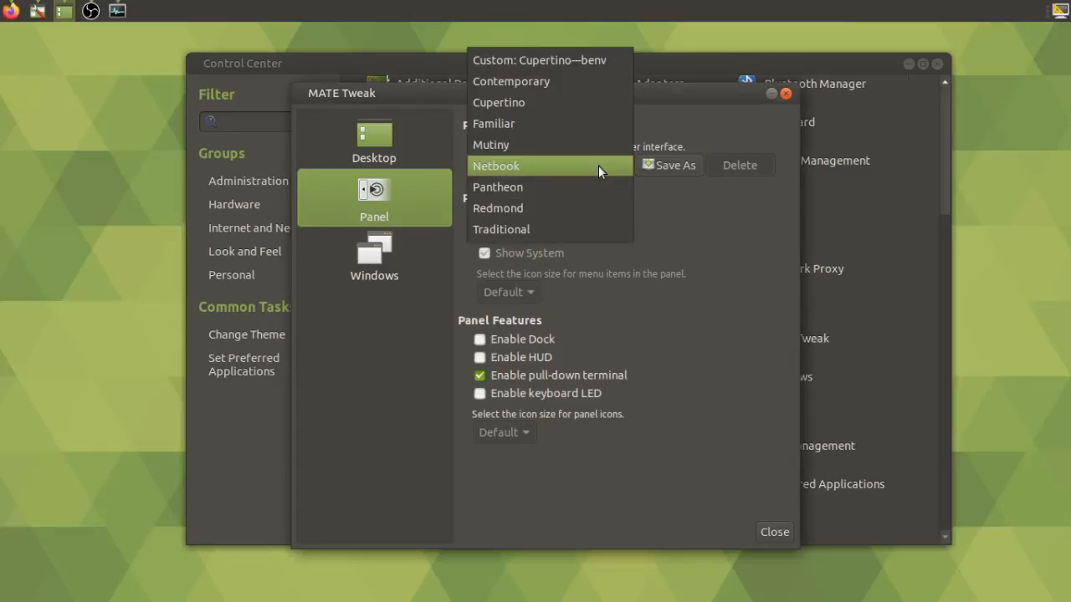
{"action": "left_click", "coordinate": [587, 192]}
{"action": "left_click", "coordinate": [770, 343]}
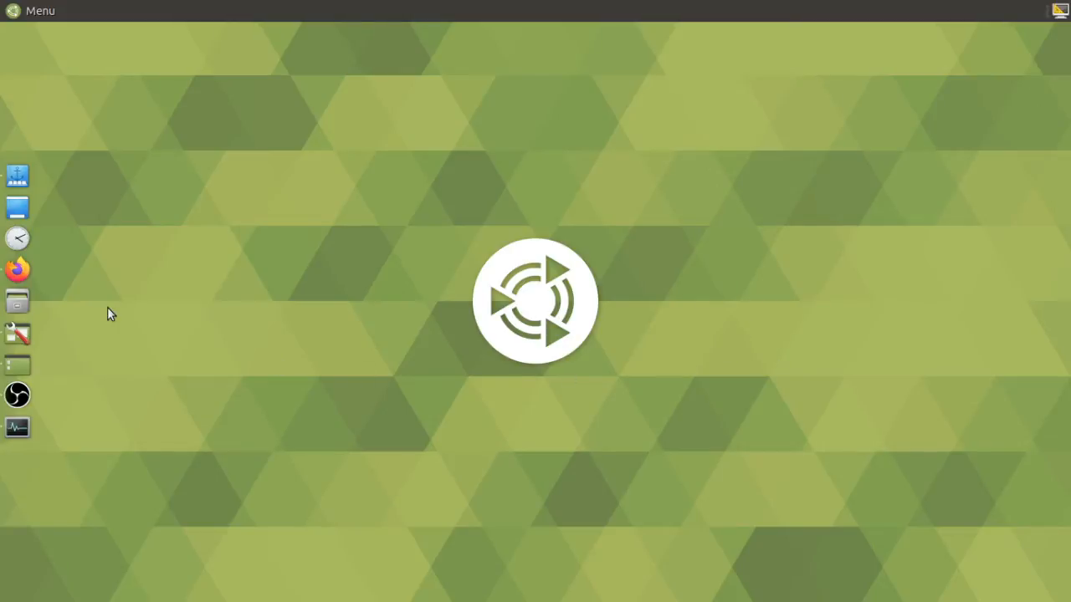
Move the OBS Studio and Firefox windows off the desktop, and bring MATE Tweak and the Control Center forward
{"action": "left_click", "coordinate": [22, 395]}
{"action": "left_click", "coordinate": [20, 269]}
{"action": "left_click_drag", "start_coordinate": [245, 38], "coordinate": [311, 0]}
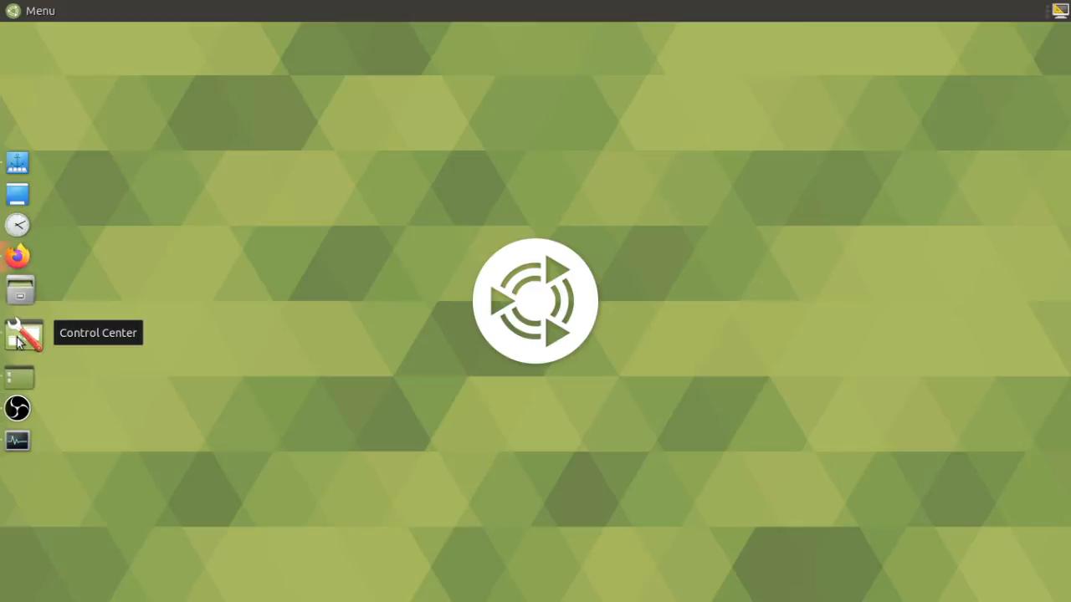
{"action": "left_click", "coordinate": [20, 367]}
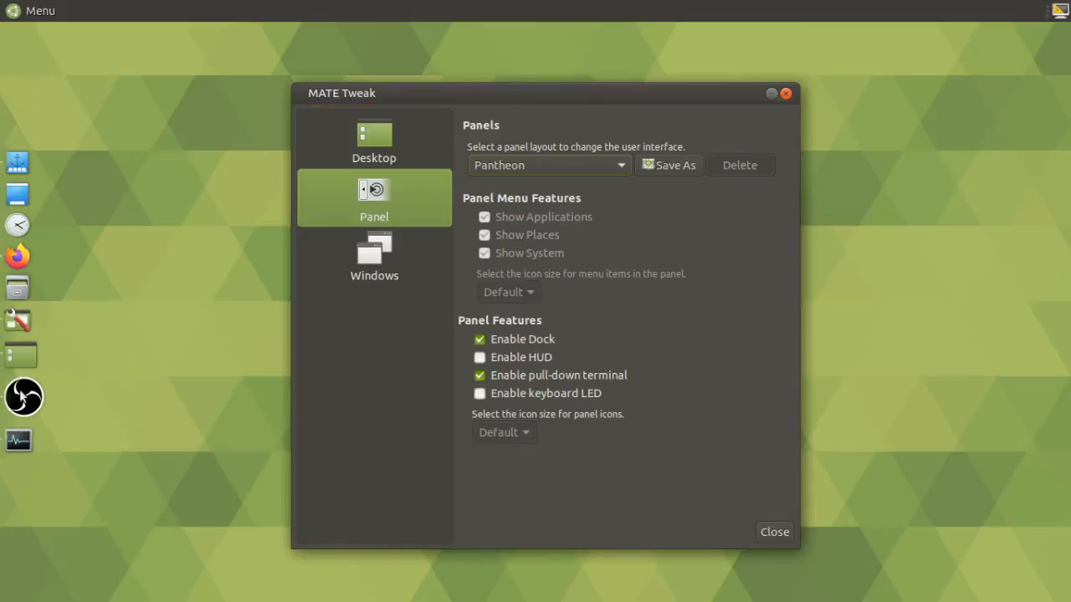
{"action": "left_click", "coordinate": [14, 347]}
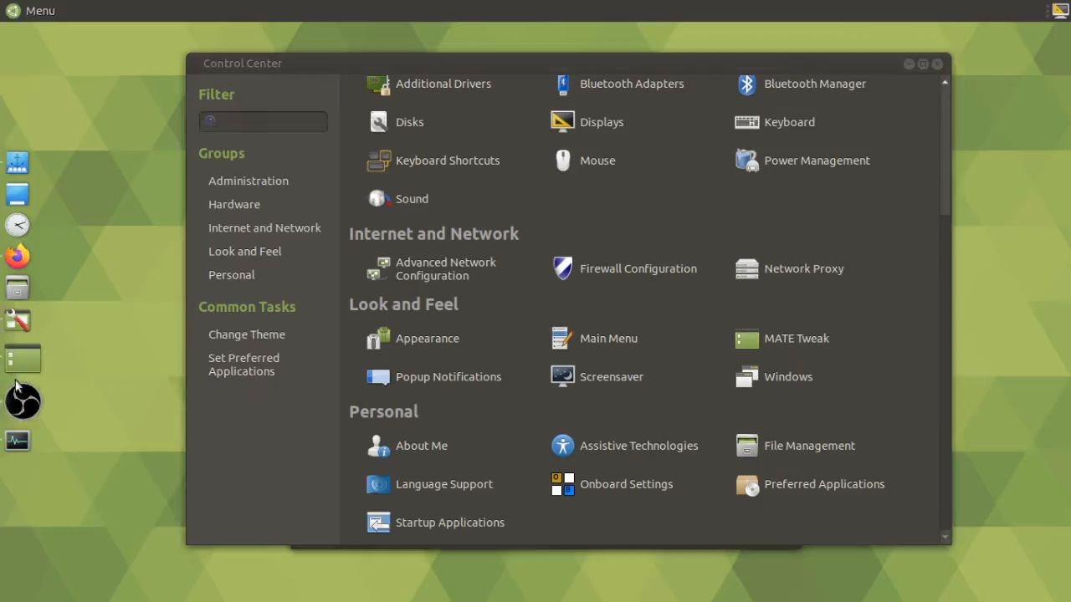
{"action": "left_click", "coordinate": [16, 368]}
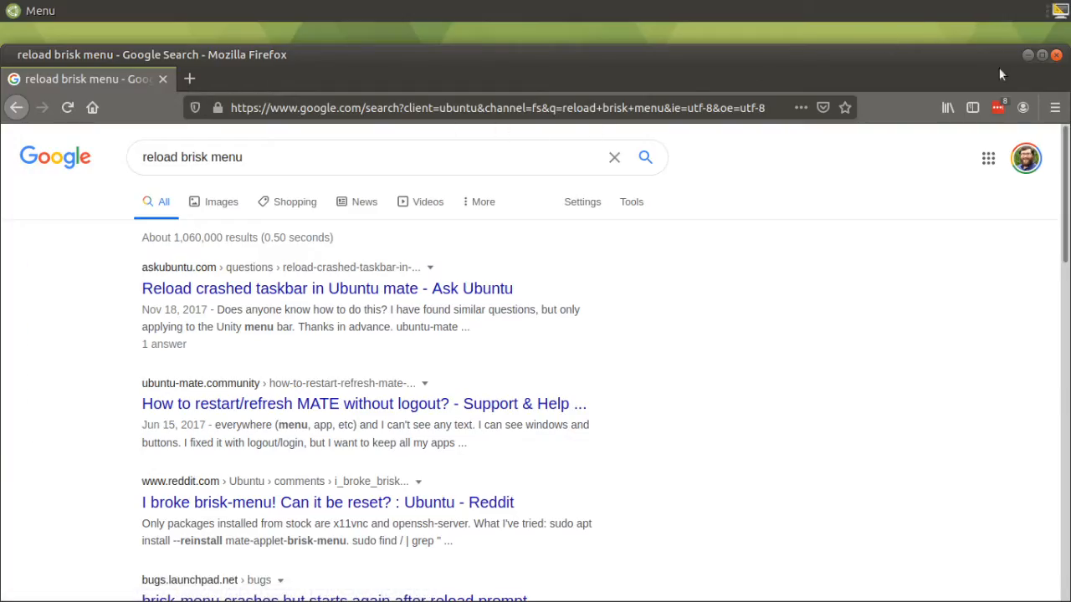
Maximize Firefox, open the Ask Ubuntu result on reloading a crashed taskbar, and copy its "mate-panel --replace" command
{"action": "left_click", "coordinate": [1042, 55]}
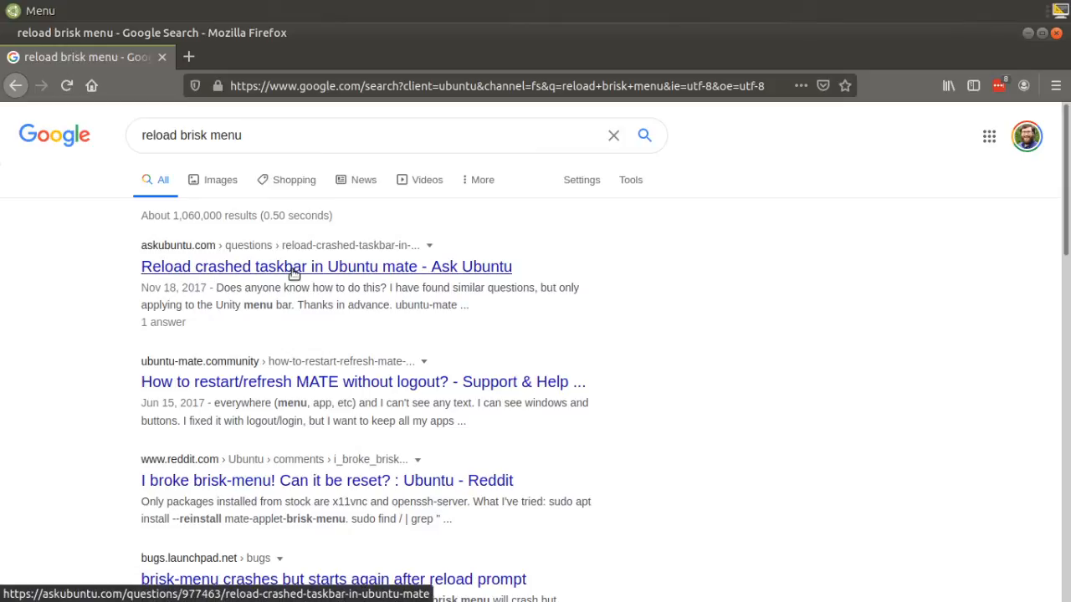
{"action": "left_click", "coordinate": [295, 266]}
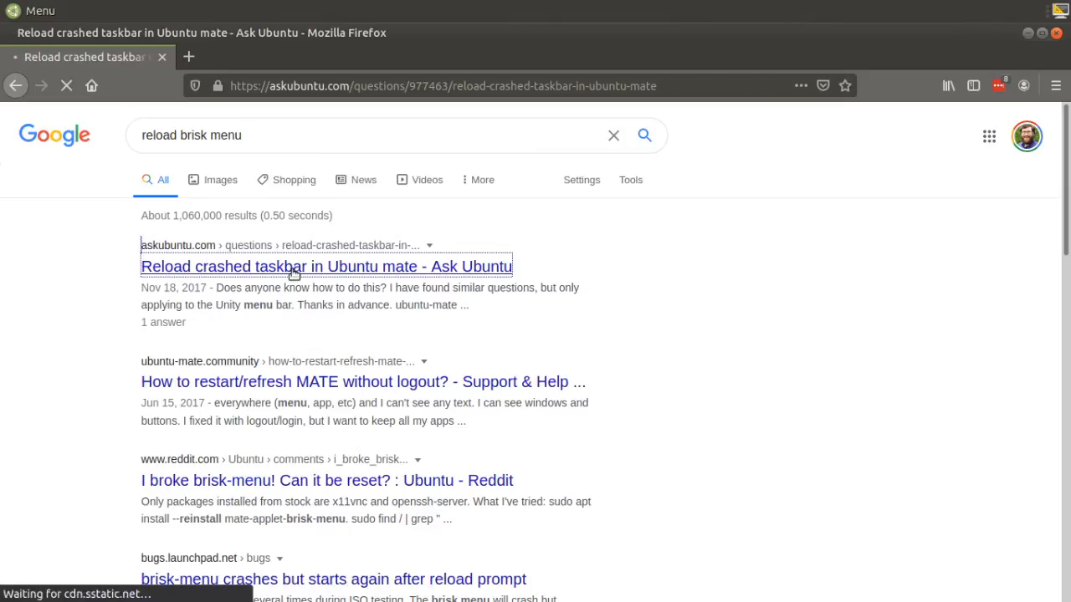
{"action": "scroll", "coordinate": [275, 331], "scroll_direction": "down", "scroll_amount": 5}
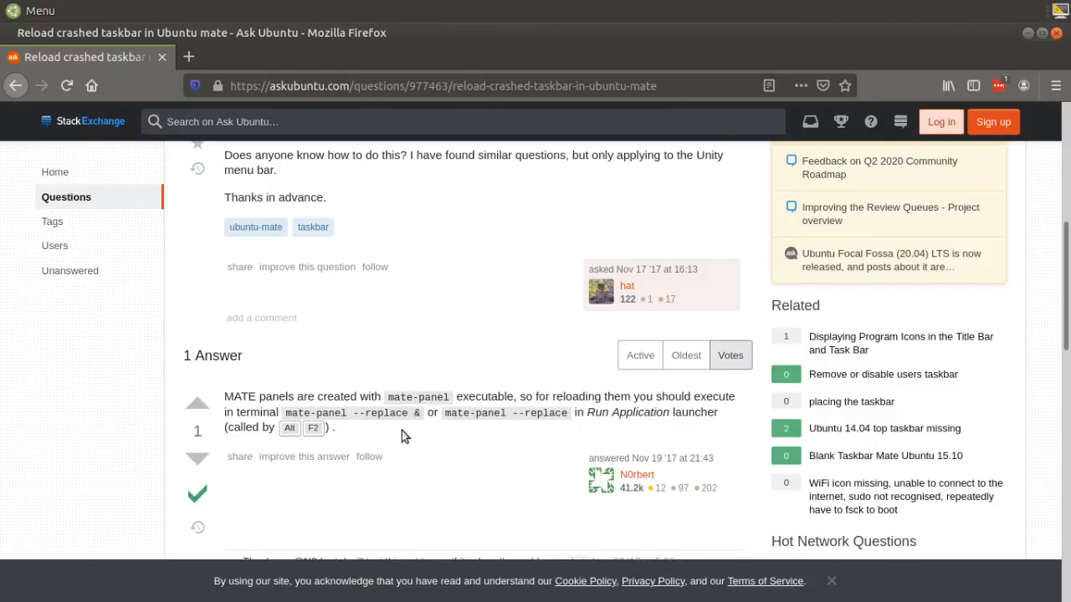
{"action": "scroll", "coordinate": [402, 436], "scroll_direction": "down", "scroll_amount": 5}
{"action": "scroll", "coordinate": [402, 436], "scroll_direction": "up", "scroll_amount": 4}
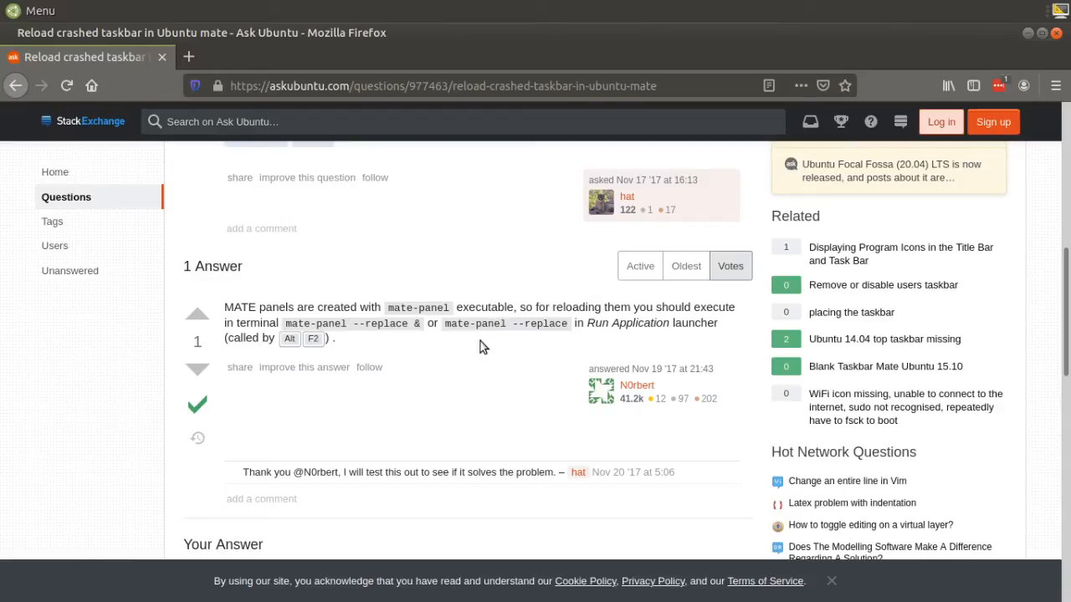
{"action": "left_click_drag", "start_coordinate": [448, 327], "coordinate": [542, 328]}
{"action": "key", "text": "ctrl+c"}
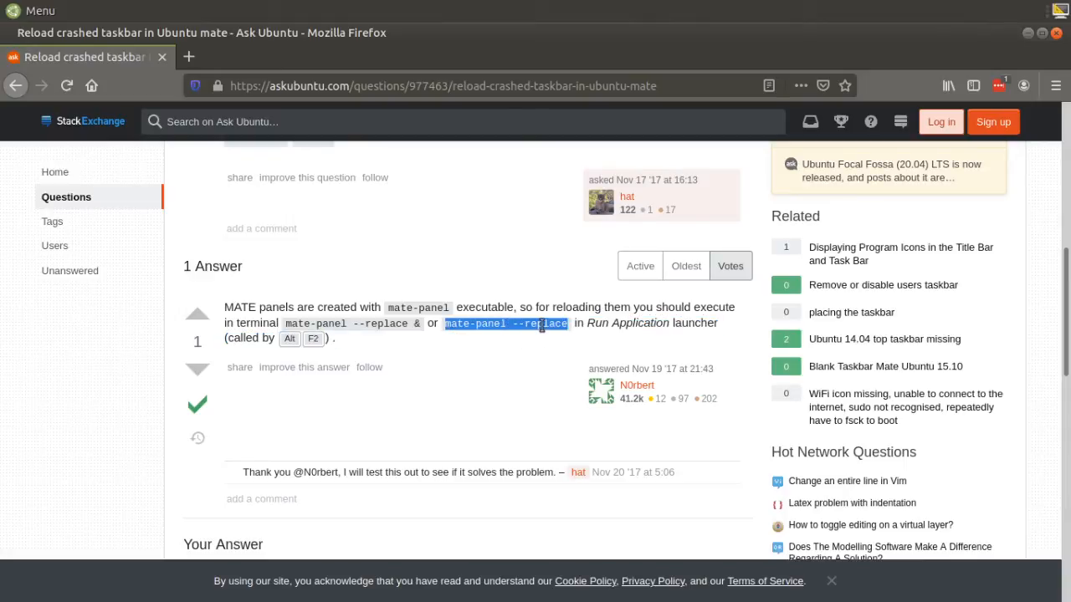
Paste and run "mate-panel --replace" in the pull-down terminal to reload the panels, and hide the terminal
{"action": "key", "text": "F12"}
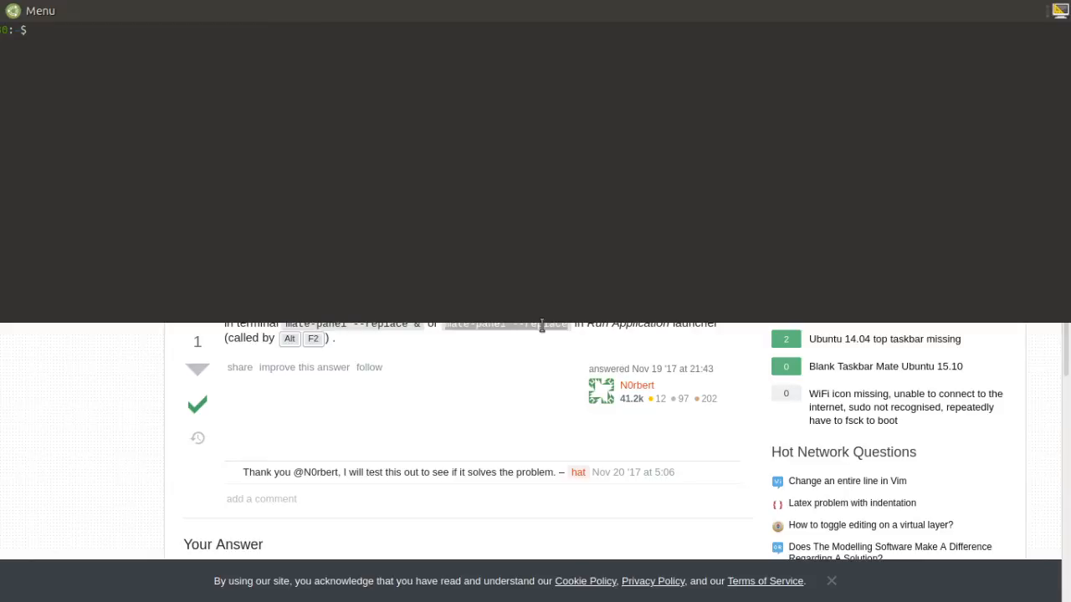
{"action": "right_click", "coordinate": [390, 214]}
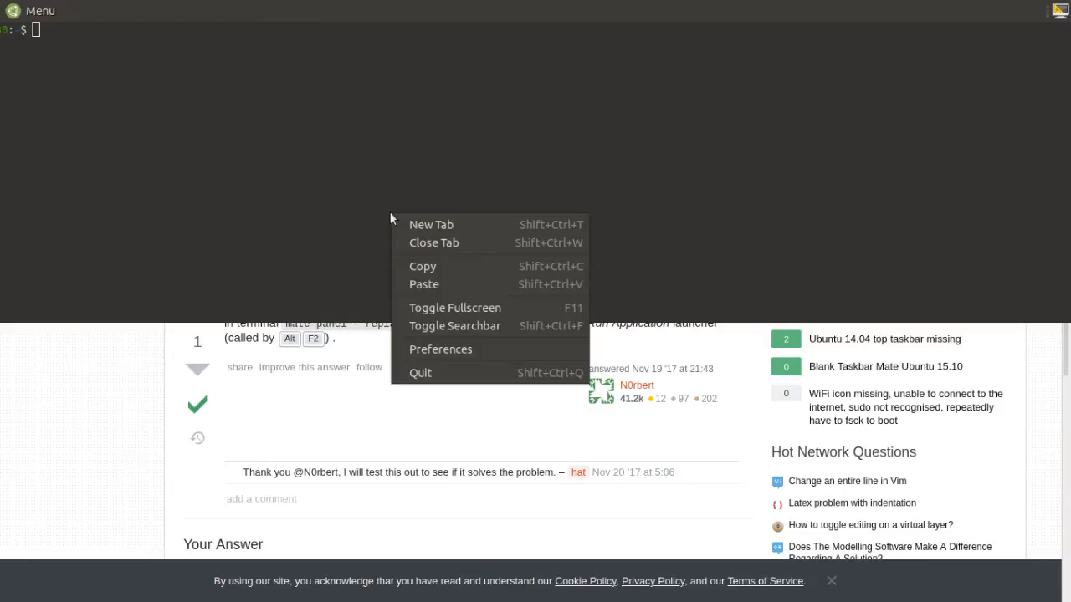
{"action": "left_click", "coordinate": [414, 283]}
{"action": "key", "text": "Return"}
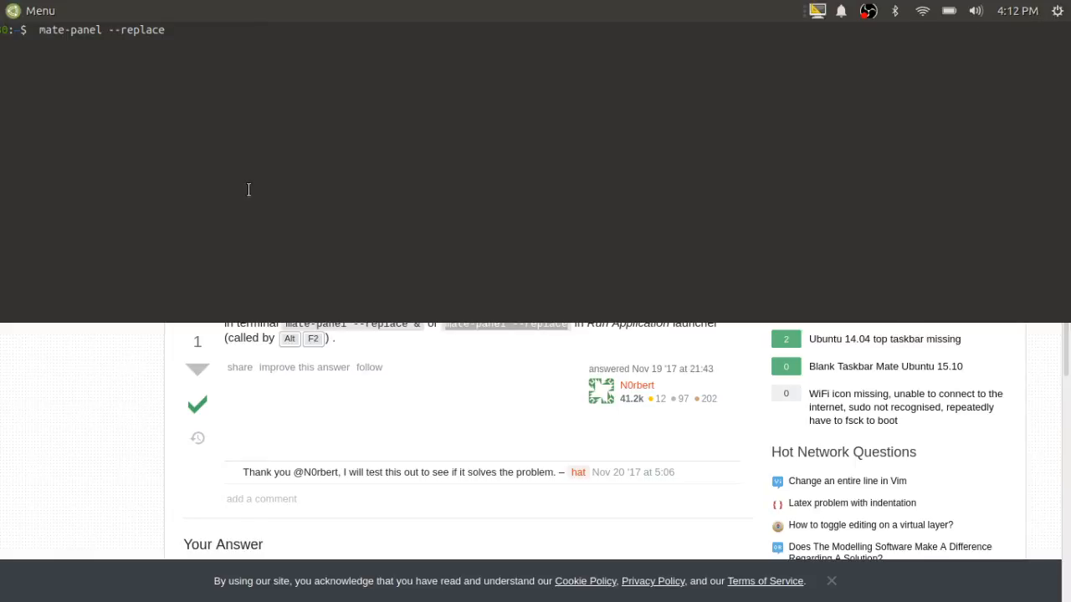
{"action": "key", "text": "F12"}
{"action": "left_click", "coordinate": [459, 360]}
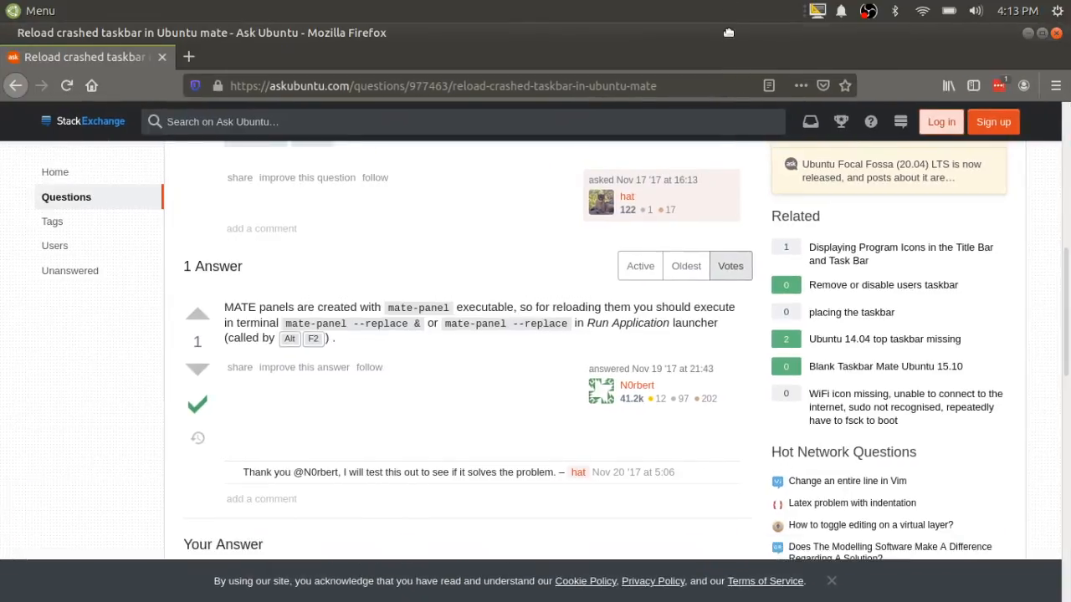
Clear the Firefox and OBS Studio windows off the desktop so MATE Tweak and the Control Center remain
{"action": "key", "text": "alt+Tab"}
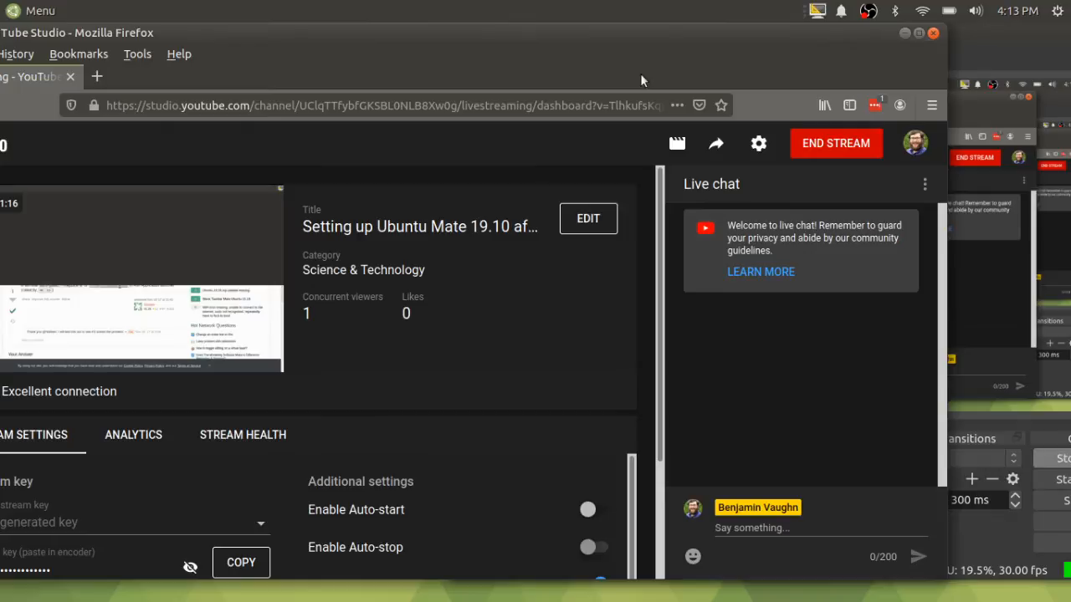
{"action": "left_click_drag", "start_coordinate": [640, 36], "coordinate": [682, 0]}
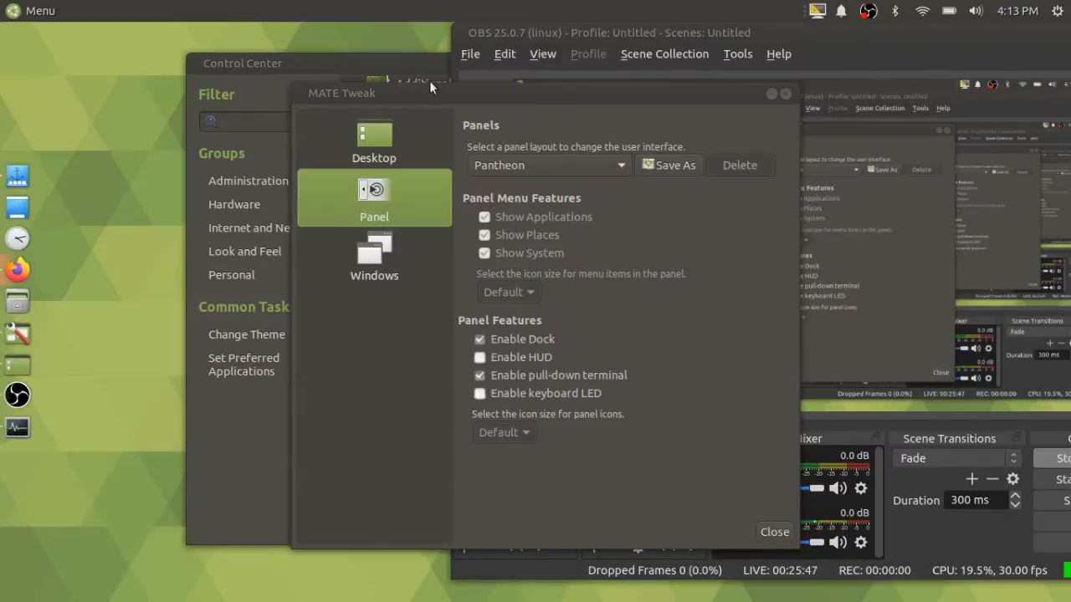
{"action": "left_click", "coordinate": [20, 280]}
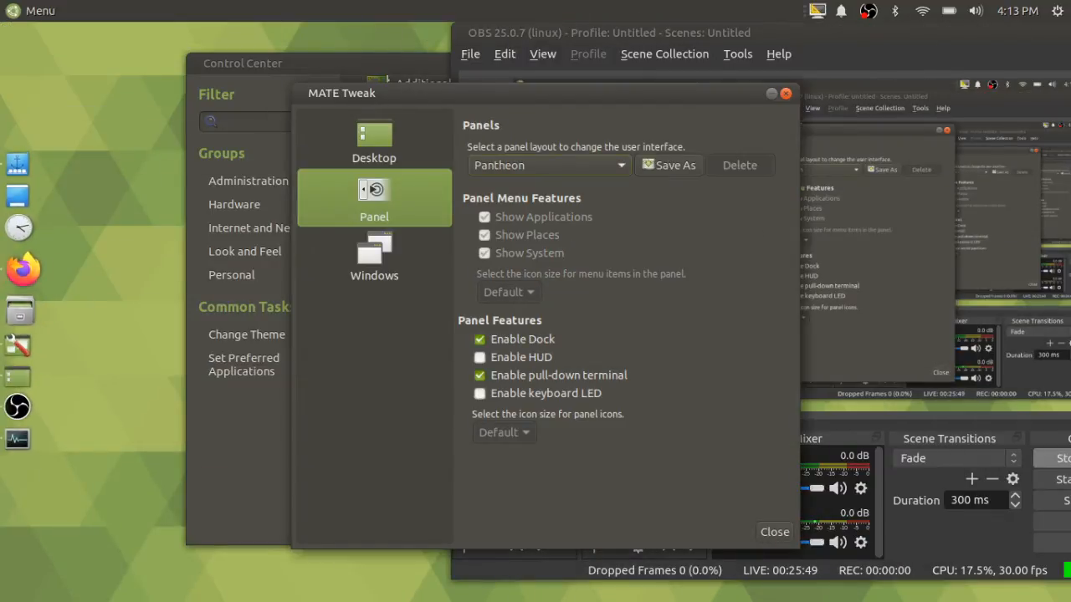
{"action": "left_click", "coordinate": [20, 270]}
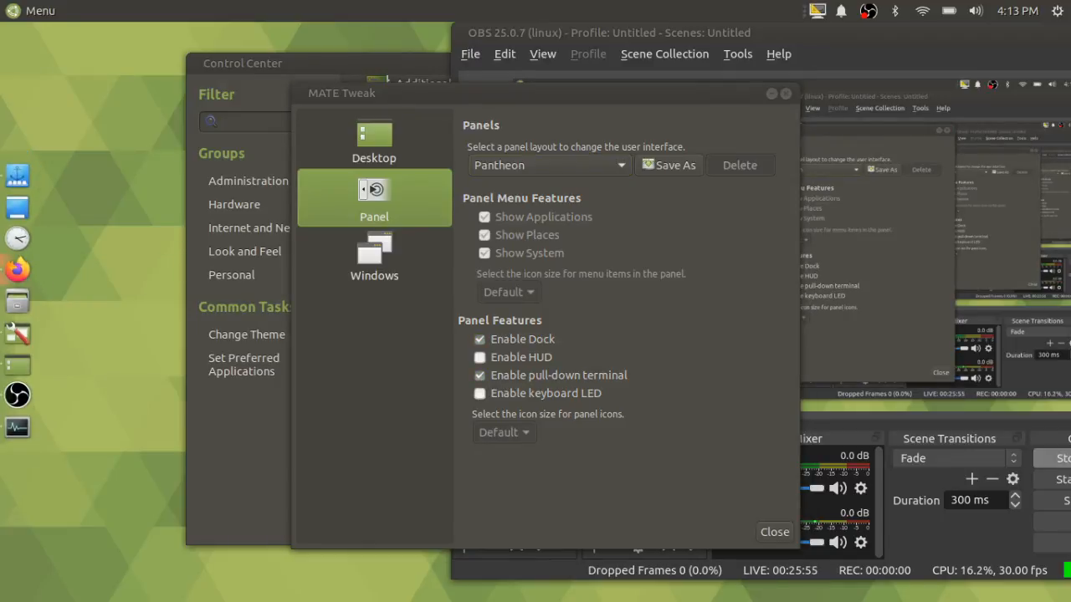
{"action": "left_click", "coordinate": [1070, 33]}
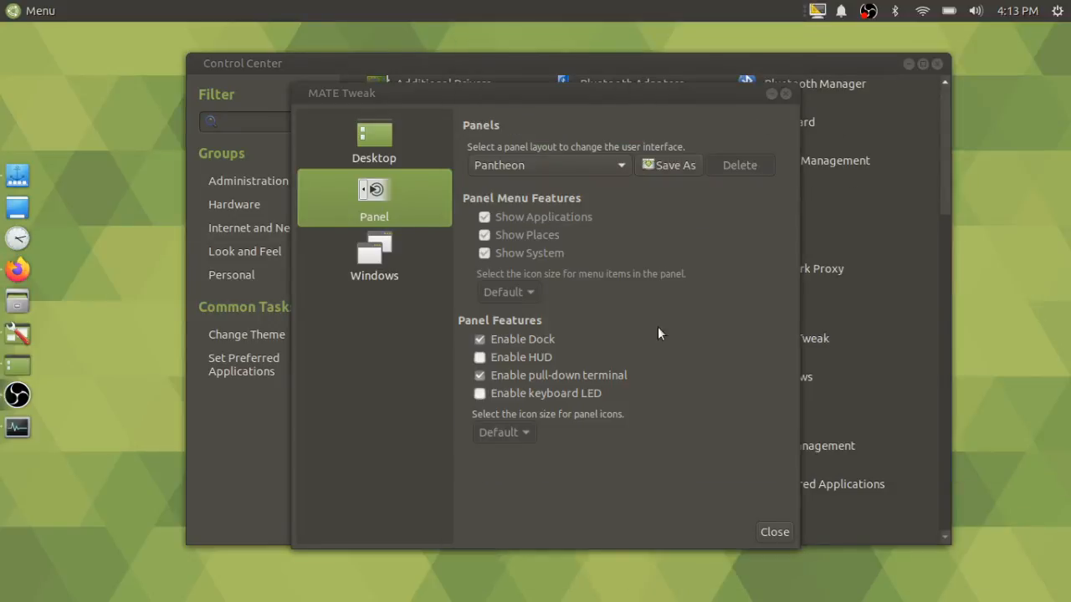
Switch the panel layout to Mutiny, accept replacing the configuration, and cycle to the OBS Studio window
{"action": "left_click", "coordinate": [545, 165]}
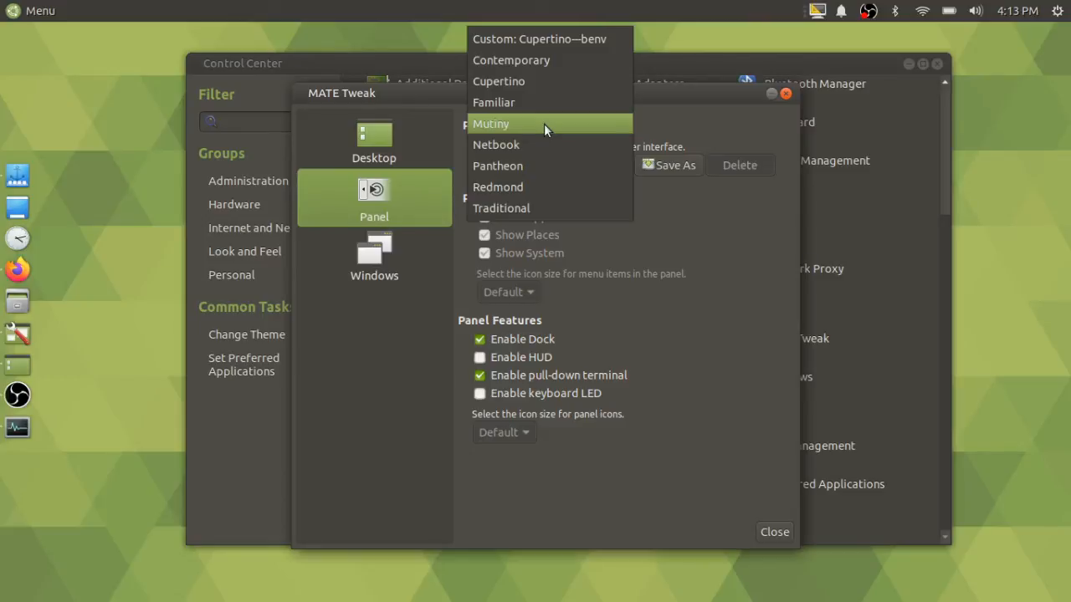
{"action": "left_click", "coordinate": [494, 125]}
{"action": "left_click", "coordinate": [762, 342]}
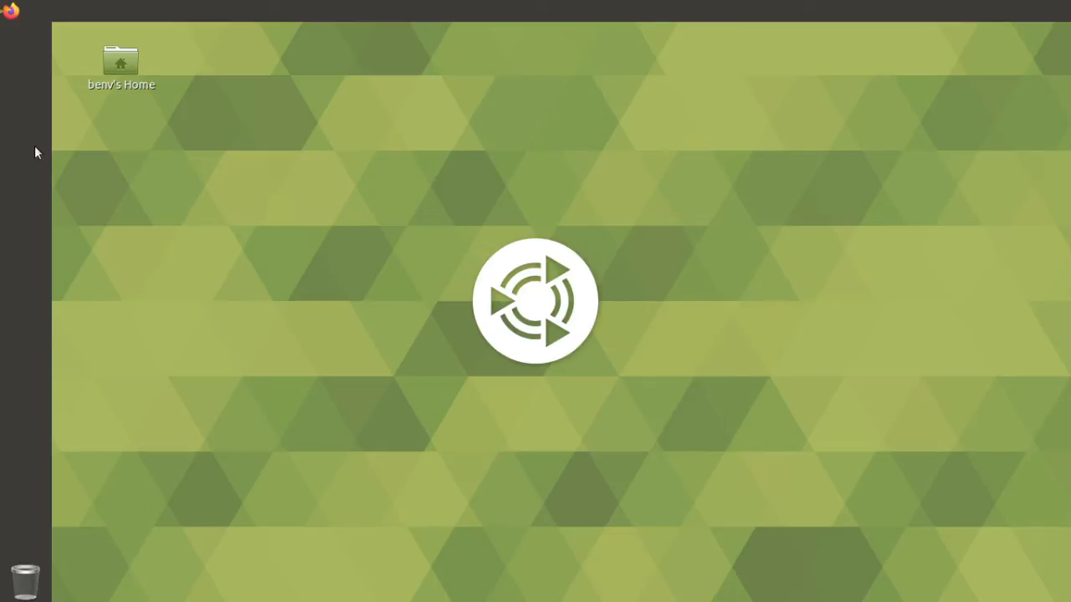
{"action": "key", "text": "alt+Tab"}
{"action": "key", "text": "alt+Tab"}
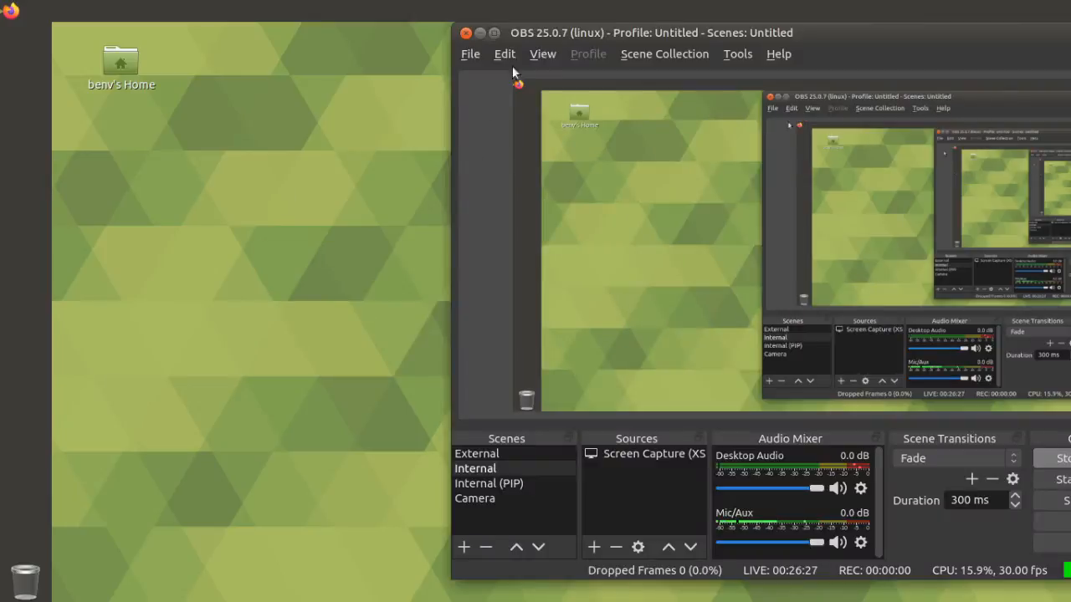
Move the OBS Studio window off this screen, switch to the Firefox window, and move it off as well
{"action": "left_click_drag", "start_coordinate": [552, 35], "coordinate": [1070, 41]}
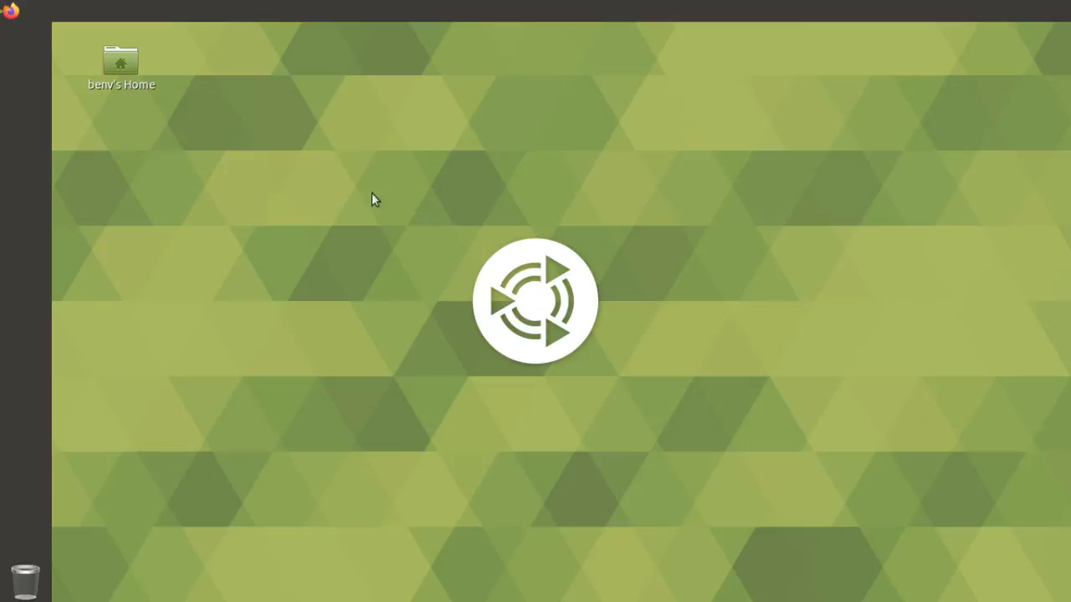
{"action": "key", "text": "alt+Tab"}
{"action": "key", "text": "alt+Tab"}
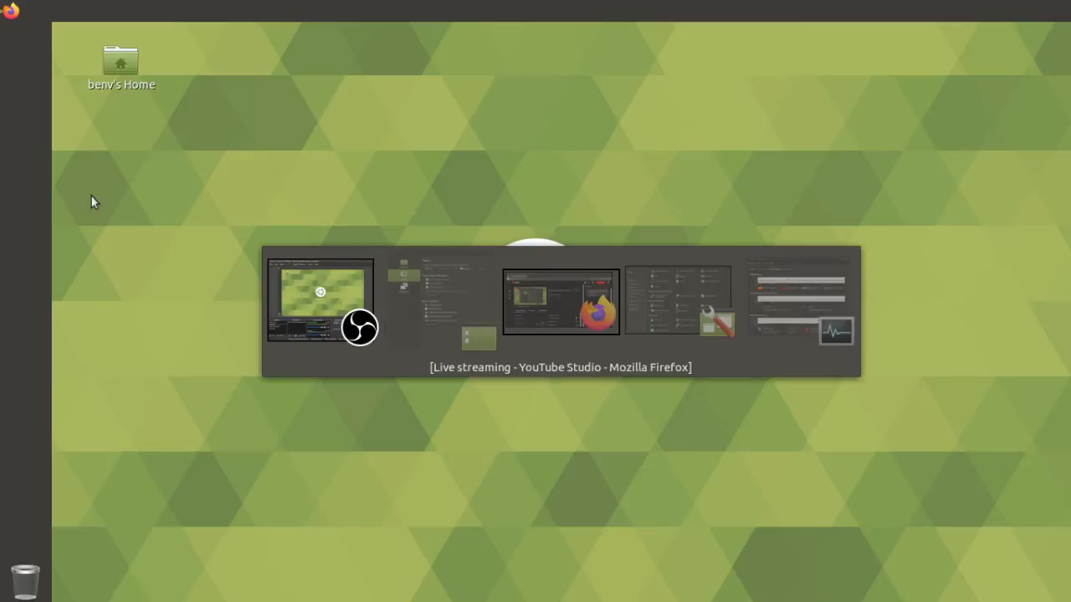
{"action": "left_click_drag", "start_coordinate": [229, 34], "coordinate": [1070, 36]}
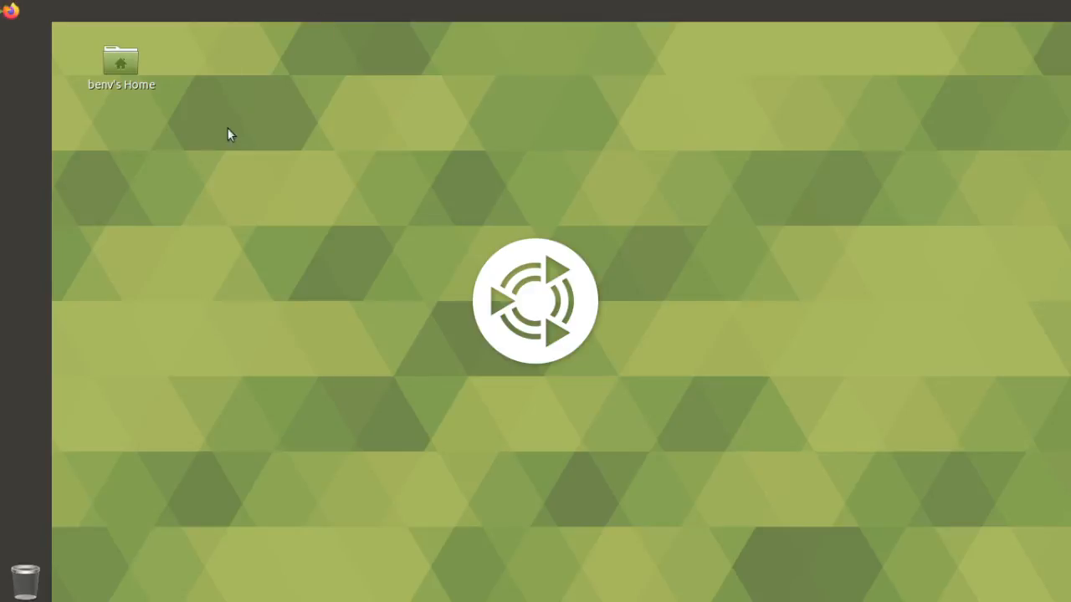
Cycle through the open windows to bring the Control Center, MATE Tweak and System Monitor windows forward
{"action": "key", "text": "alt+Tab"}
{"action": "key", "text": "alt+Tab"}
{"action": "key", "text": "alt+Tab"}
{"action": "key", "text": "alt+Tab"}
{"action": "key", "text": "alt+Tab"}
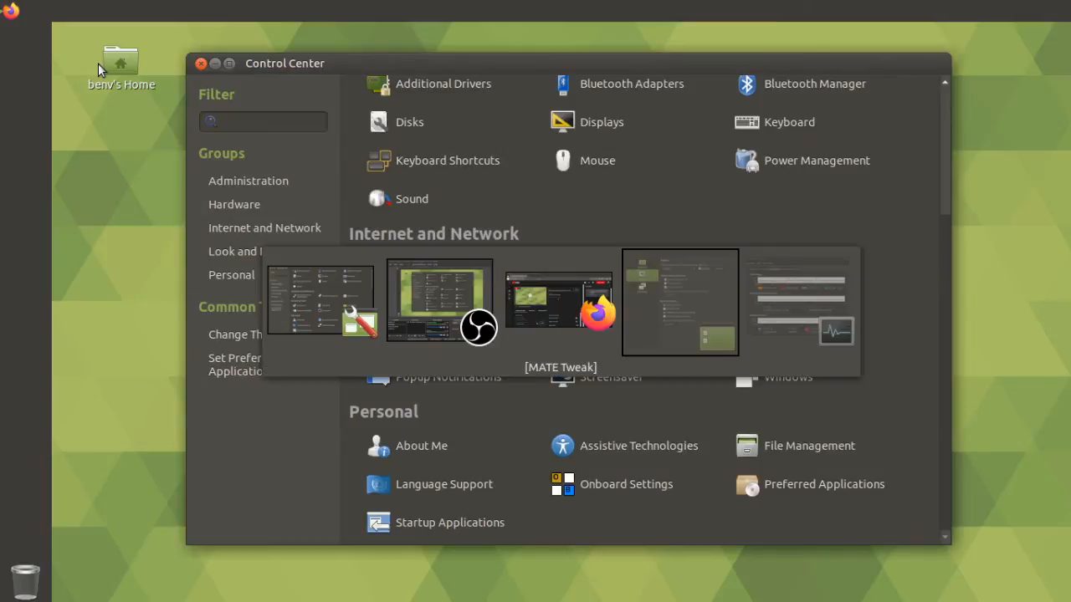
{"action": "key", "text": "alt+Tab"}
{"action": "key", "text": "alt+Tab"}
{"action": "key", "text": "alt+Tab"}
{"action": "key", "text": "alt+Tab"}
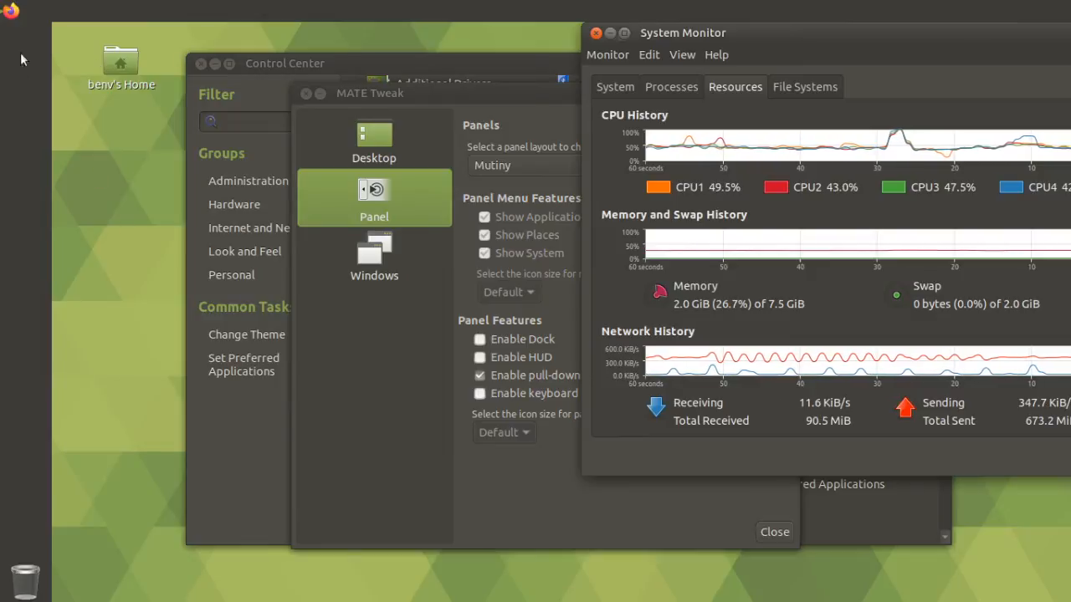
Reset the broken side panel to its default settings, accept losing its customisations, and check the top panel's options
{"action": "left_click", "coordinate": [10, 8]}
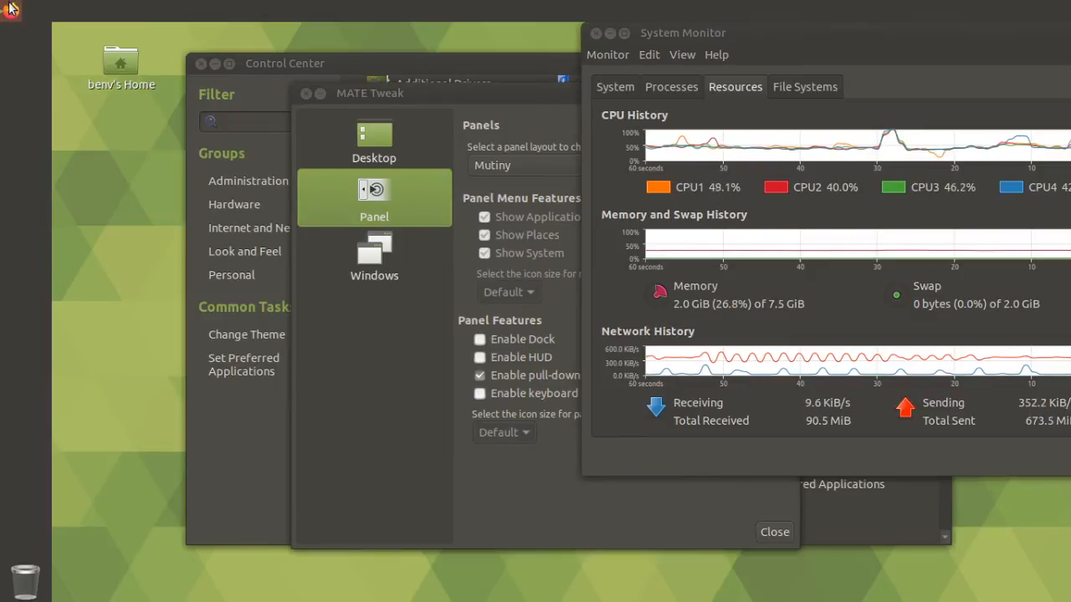
{"action": "right_click", "coordinate": [14, 328]}
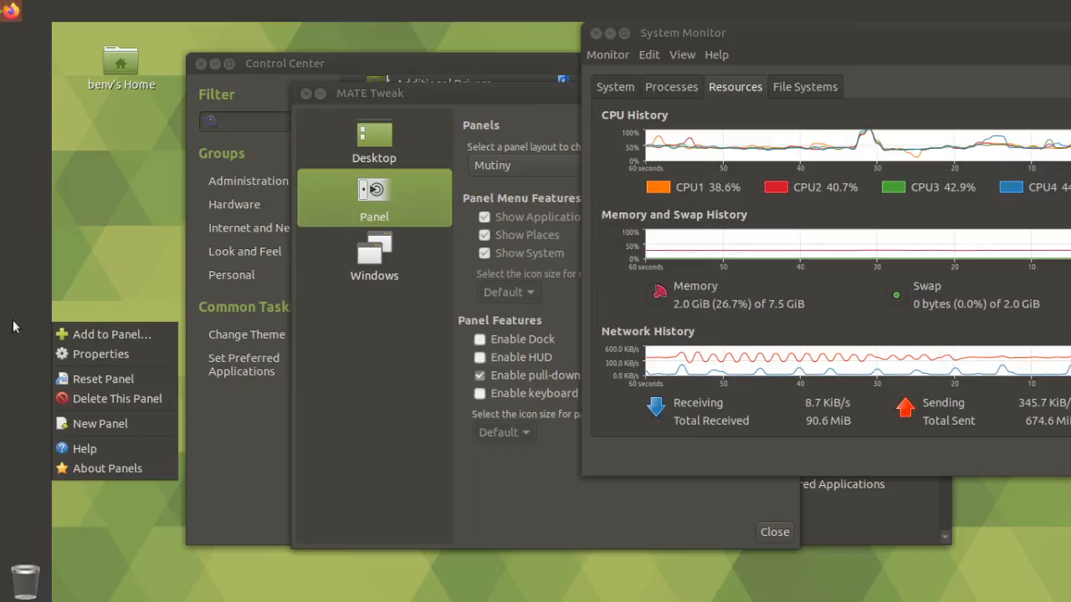
{"action": "left_click", "coordinate": [88, 379]}
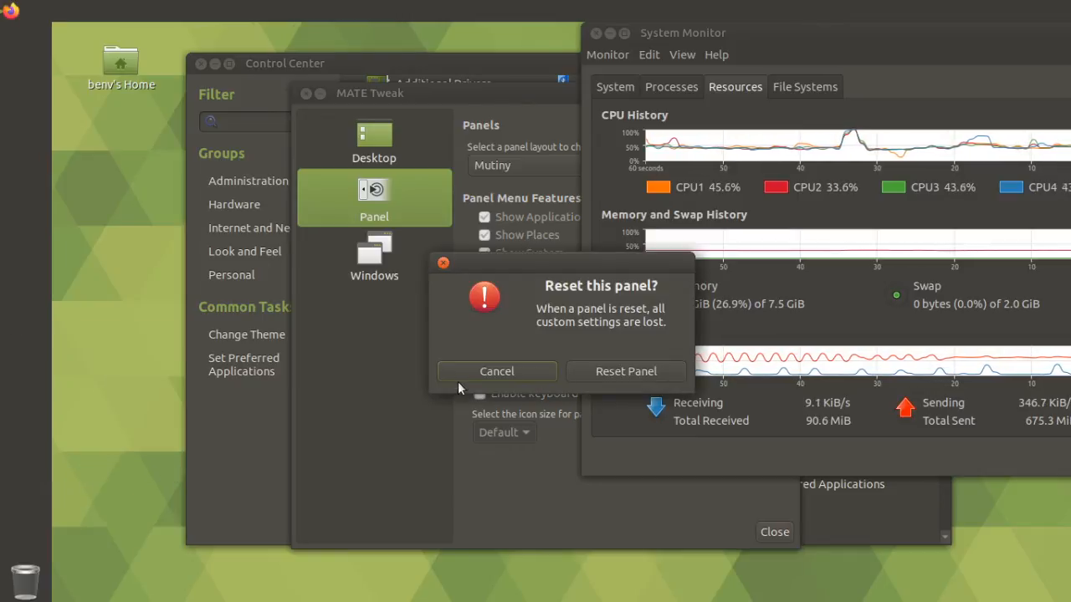
{"action": "left_click", "coordinate": [606, 372]}
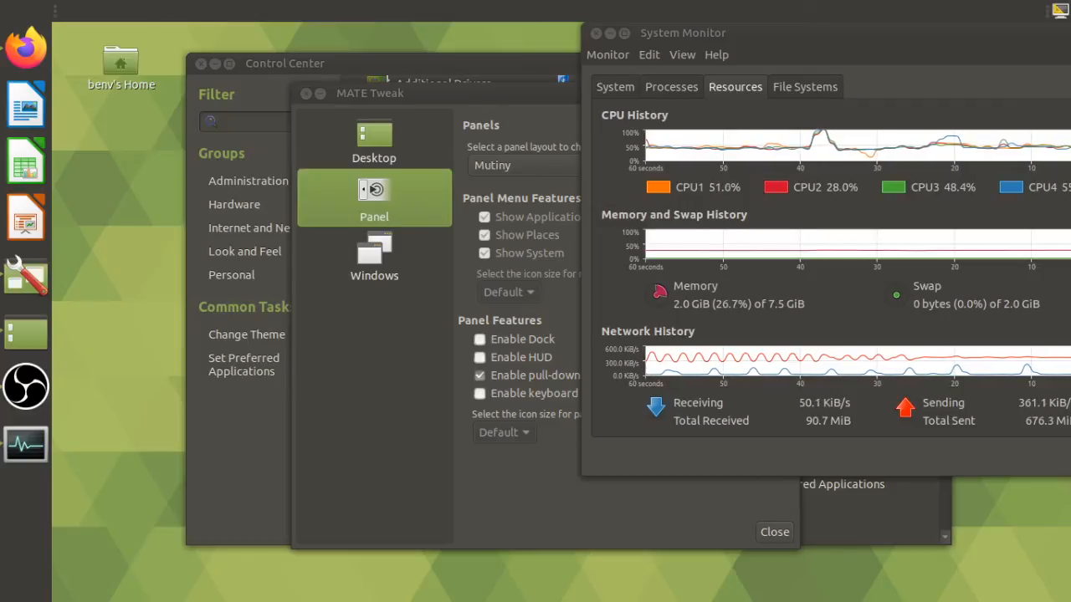
{"action": "right_click", "coordinate": [174, 10]}
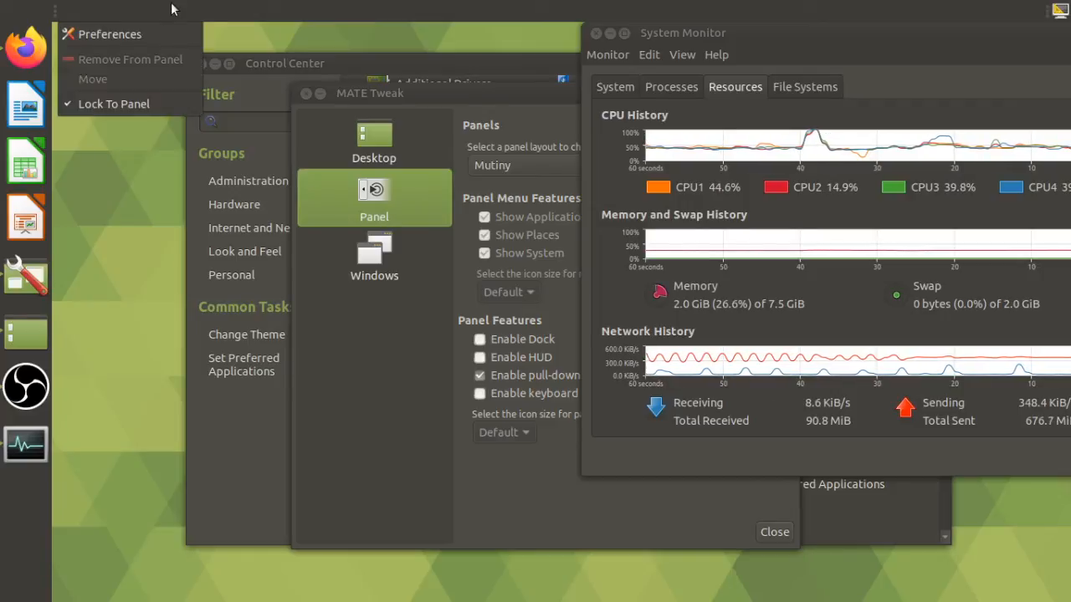
{"action": "left_click", "coordinate": [238, 13]}
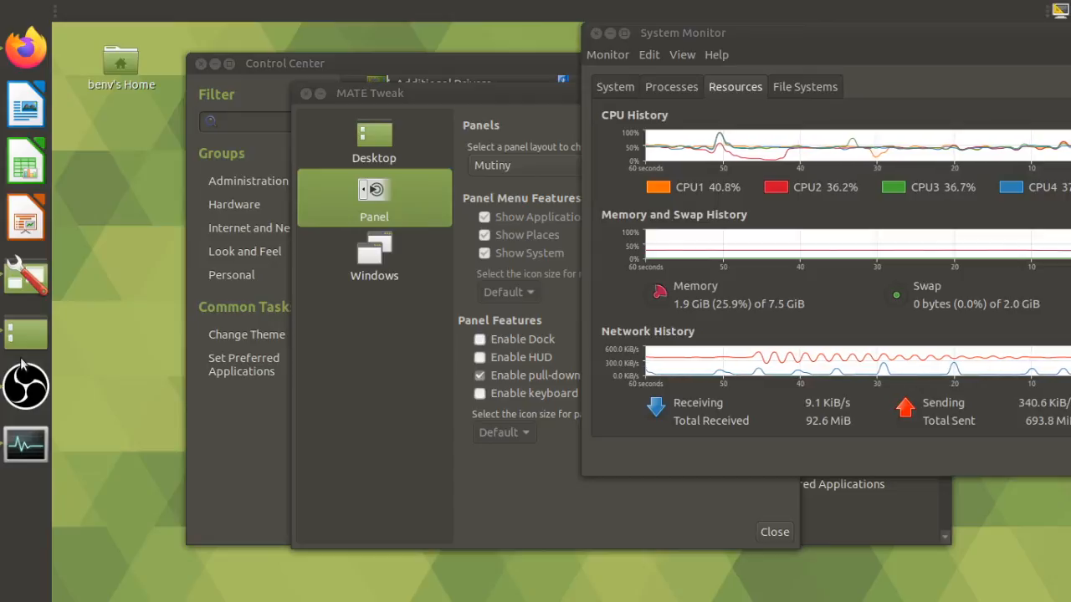
Try to recall the previous command in the pull-down terminal, and hide the terminal
{"action": "left_click", "coordinate": [508, 163]}
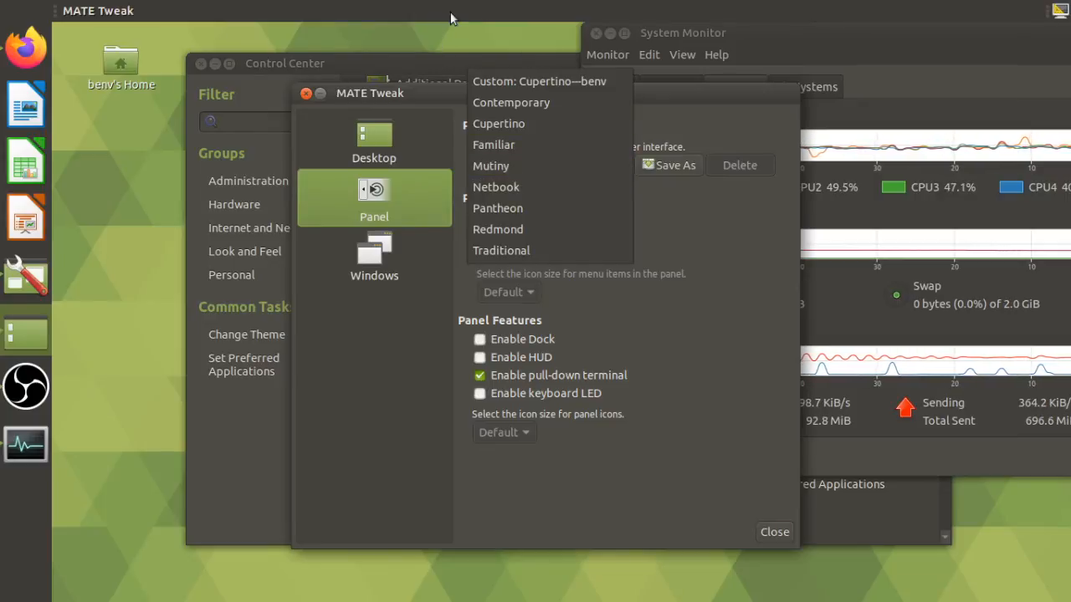
{"action": "left_click", "coordinate": [435, 95]}
{"action": "key", "text": "F12"}
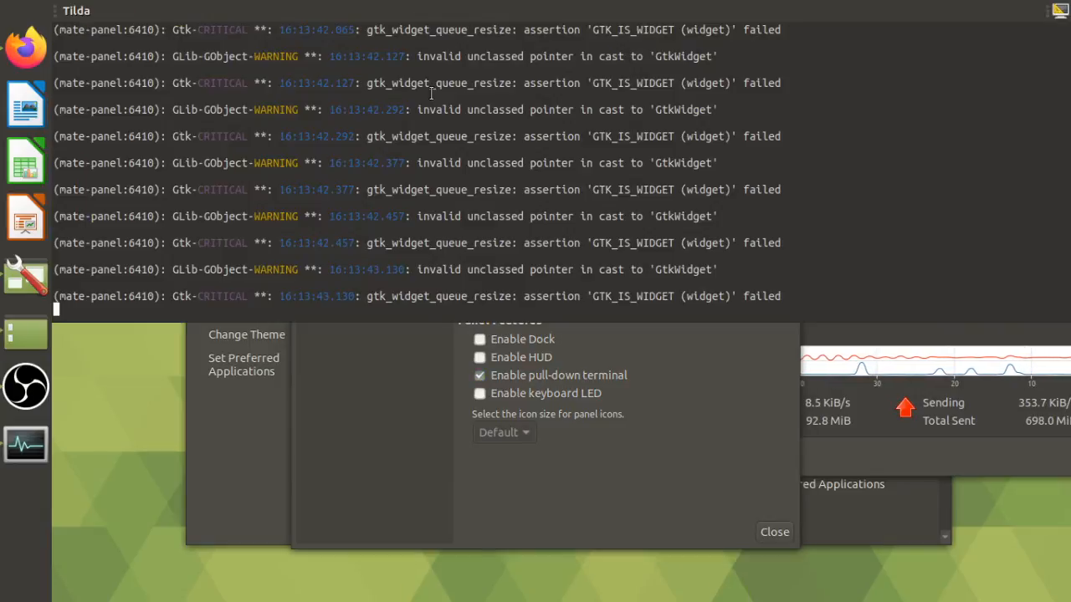
{"action": "key", "text": "Up"}
{"action": "key", "text": "Down"}
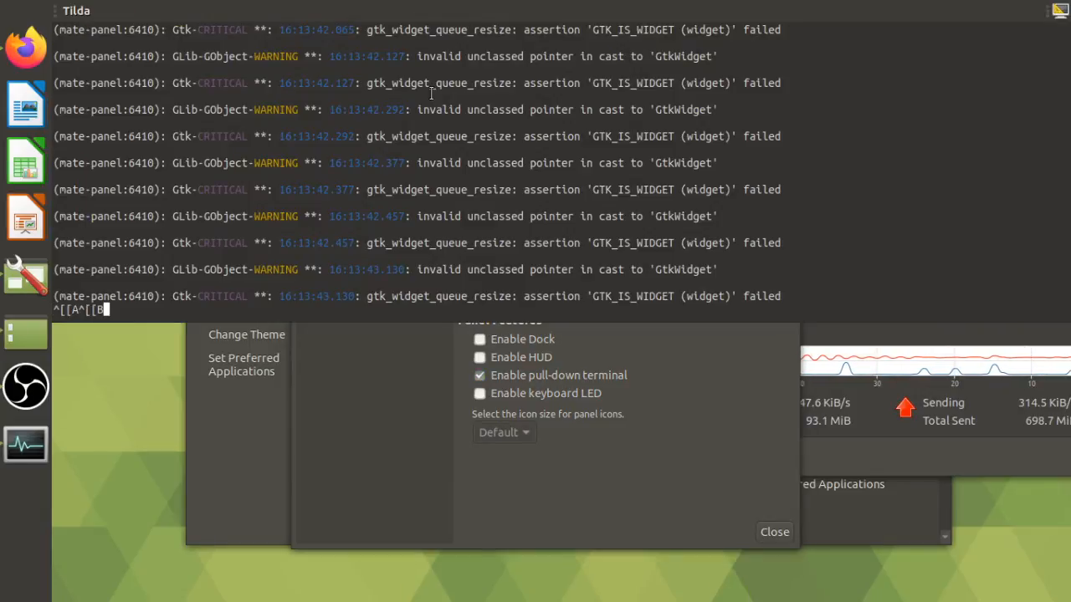
{"action": "key", "text": "Down"}
{"action": "key", "text": "Down"}
{"action": "key", "text": "Down"}
{"action": "key", "text": "Down"}
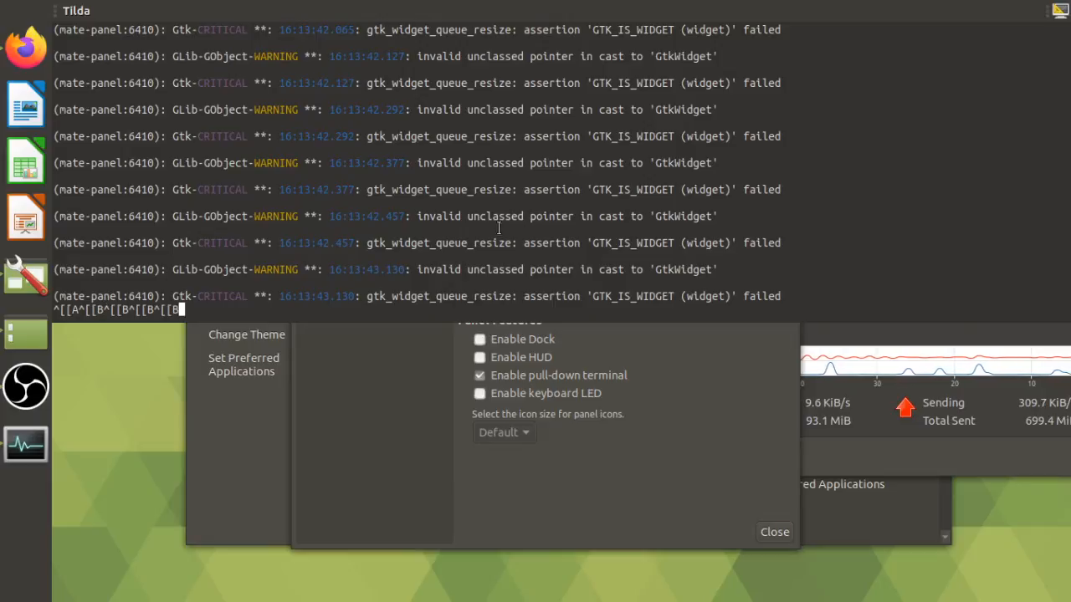
{"action": "key", "text": "F12"}
{"action": "key", "text": "F12"}
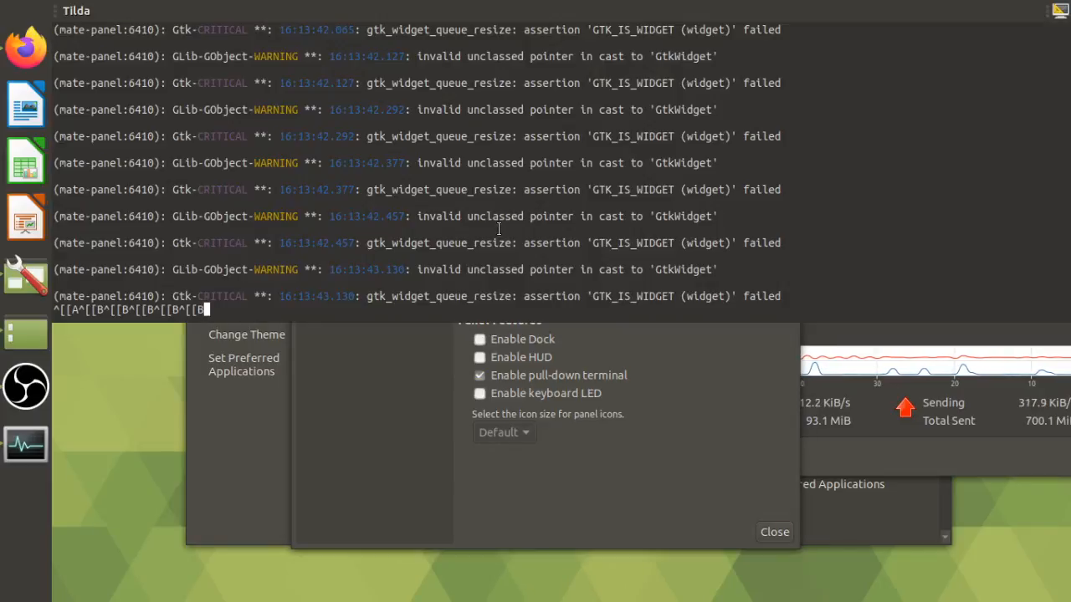
{"action": "key", "text": "F12"}
Launch a MATE Terminal window, paste the copied "mate-panel --replace" command and run it to reload the panels
{"action": "key", "text": "super"}
{"action": "type", "text": "terminal"}
{"action": "key", "text": "Return"}
{"action": "key", "text": "Up"}
{"action": "key", "text": "Up"}
{"action": "key", "text": "Down"}
{"action": "key", "text": "Down"}
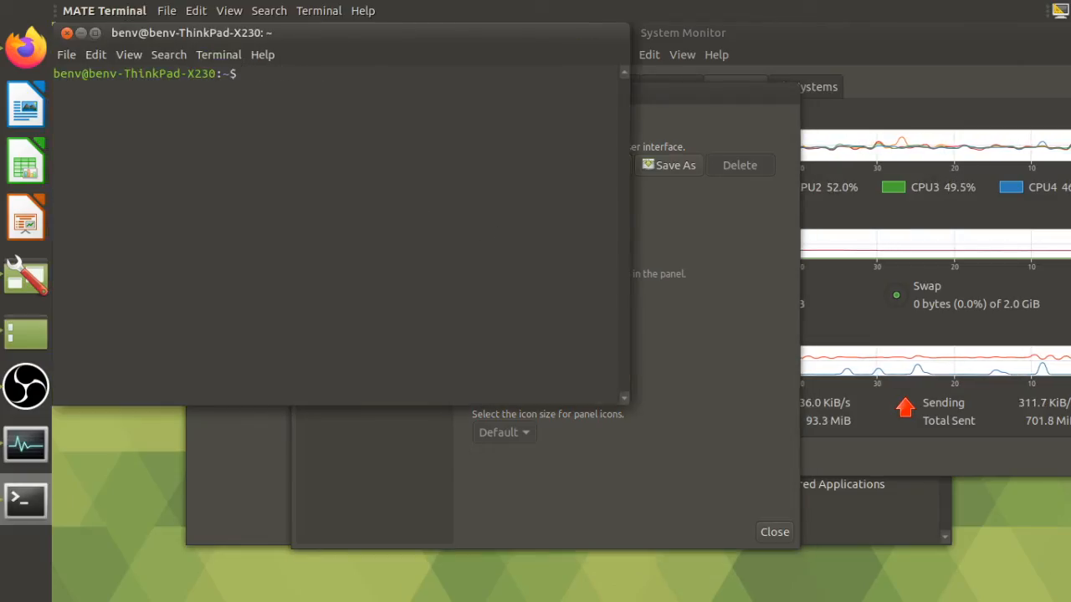
{"action": "right_click", "coordinate": [415, 238]}
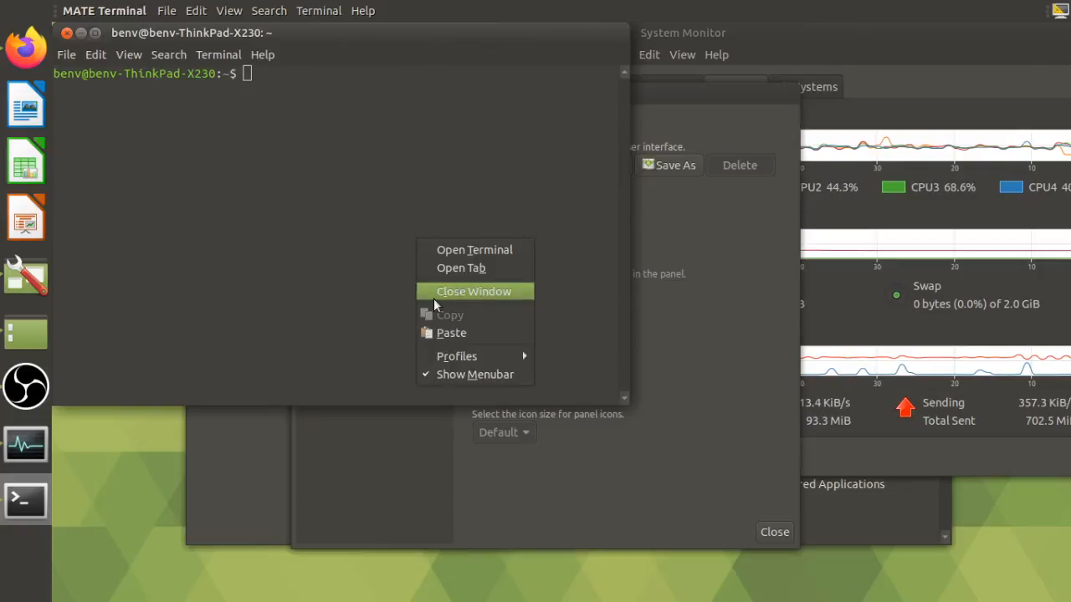
{"action": "left_click", "coordinate": [452, 333]}
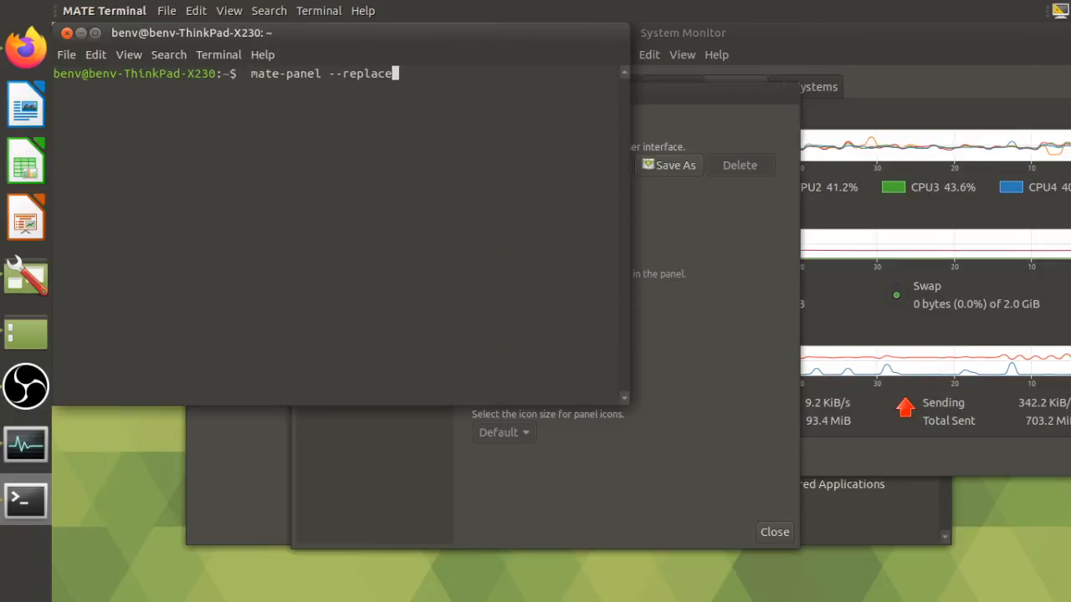
{"action": "key", "text": "Return"}
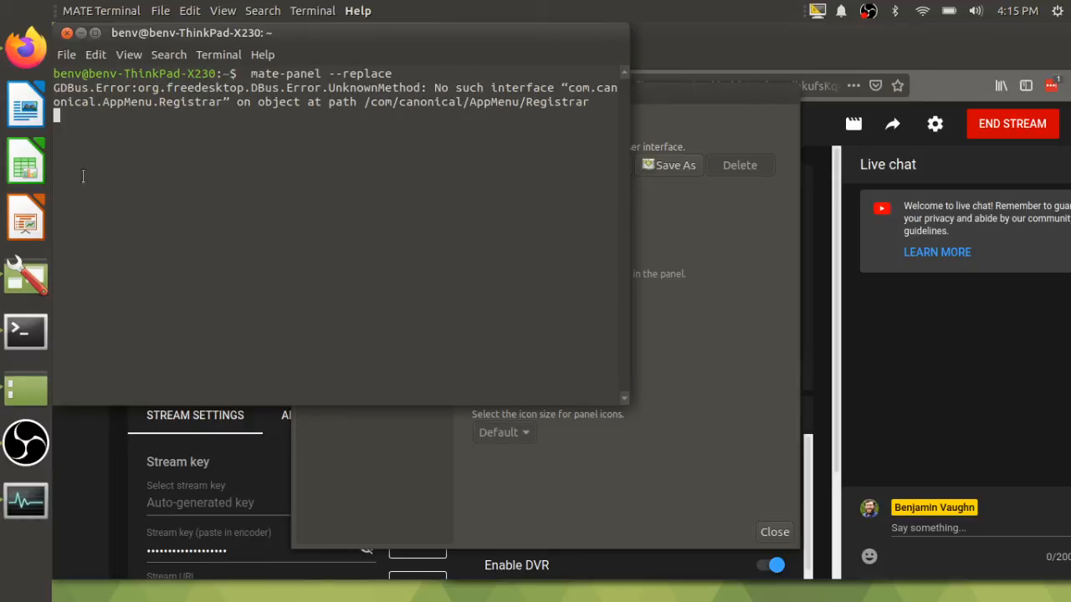
Move the terminal window down over MATE Tweak and clear the Firefox, OBS Studio and System Monitor windows off this screen
{"action": "left_click", "coordinate": [94, 35]}
{"action": "left_click", "coordinate": [42, 11]}
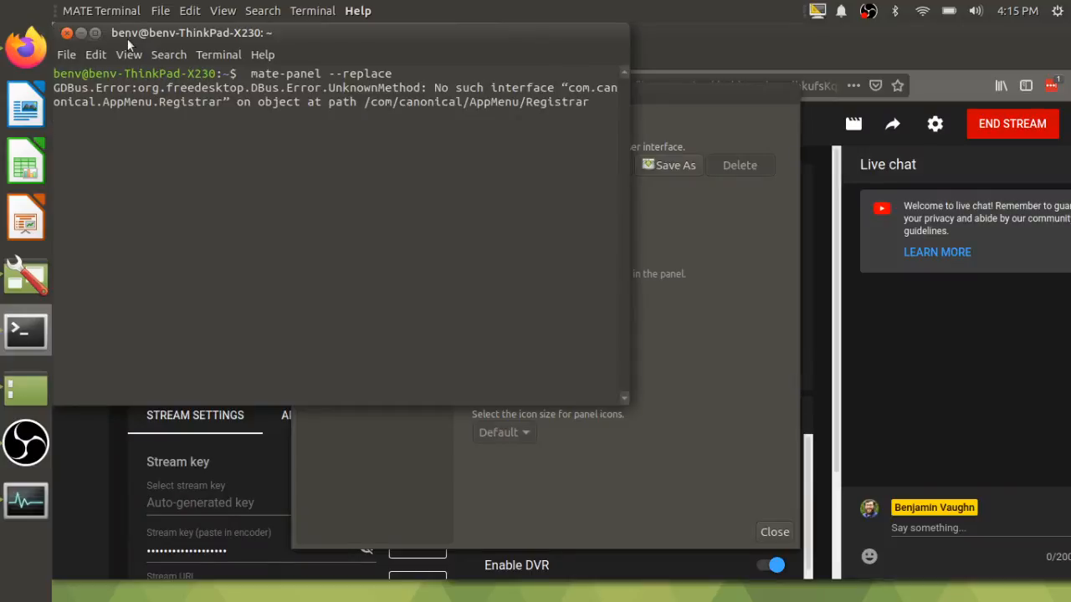
{"action": "left_click_drag", "start_coordinate": [125, 32], "coordinate": [261, 126]}
{"action": "left_click", "coordinate": [251, 57]}
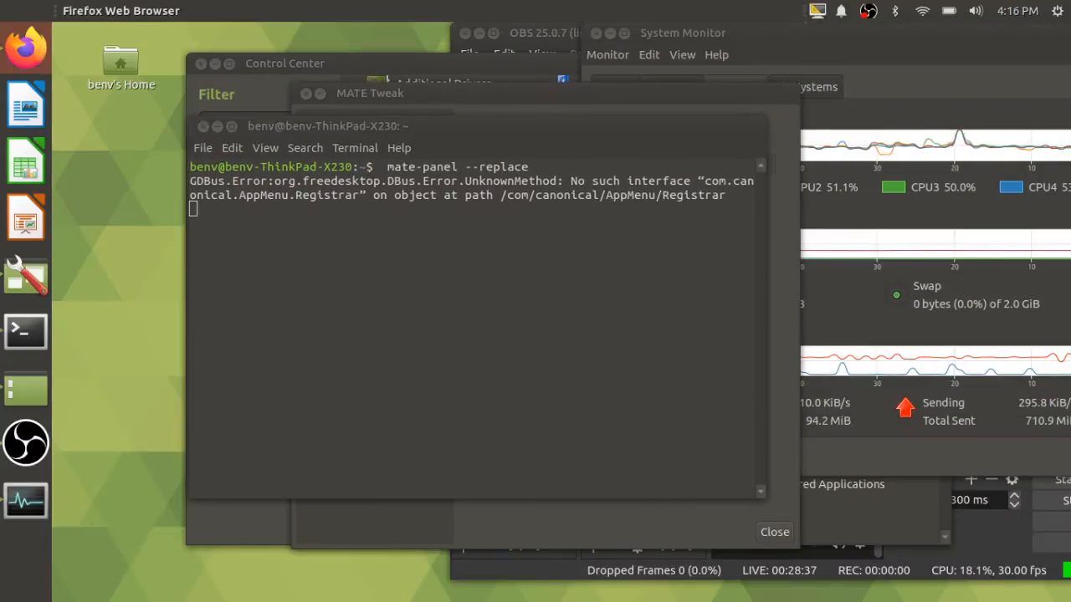
{"action": "left_click_drag", "start_coordinate": [558, 33], "coordinate": [555, 0]}
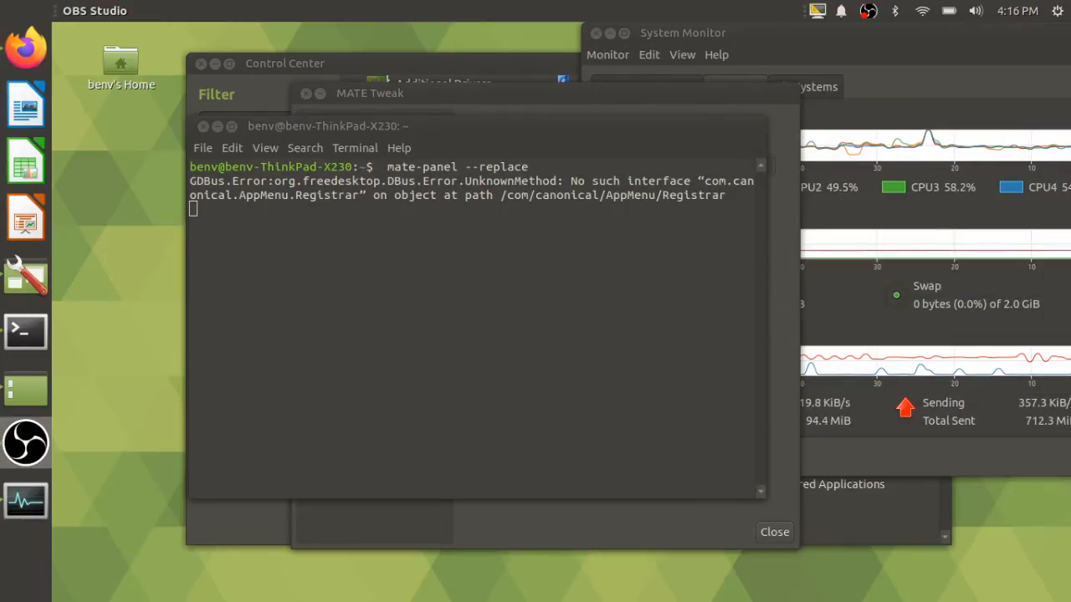
{"action": "left_click_drag", "start_coordinate": [896, 32], "coordinate": [892, 0]}
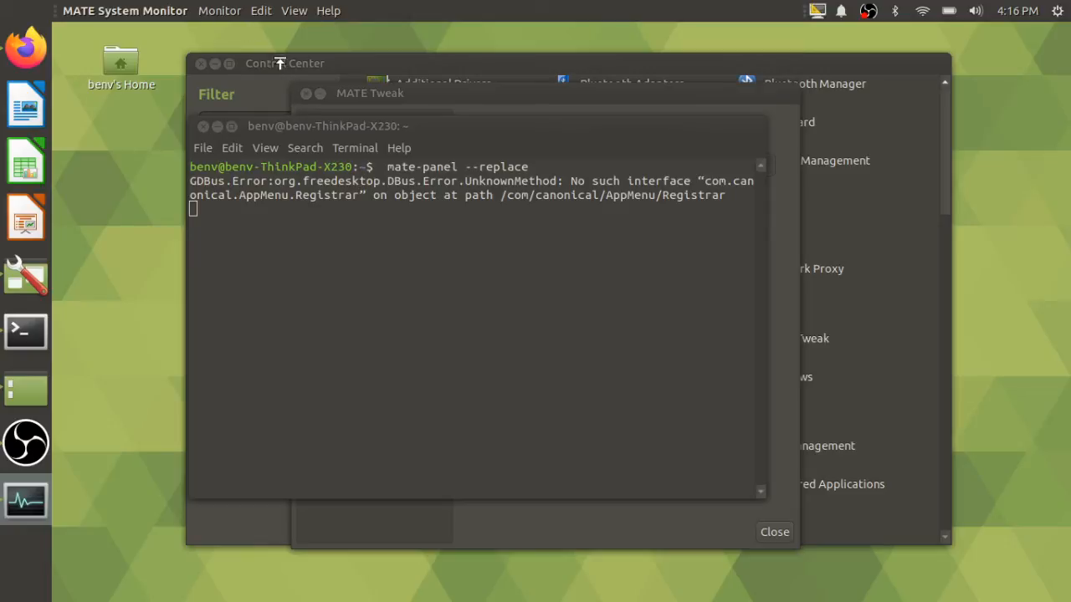
Look through the terminal's menus in the global menu of the top panel
{"action": "left_click", "coordinate": [282, 125]}
{"action": "left_click", "coordinate": [171, 10]}
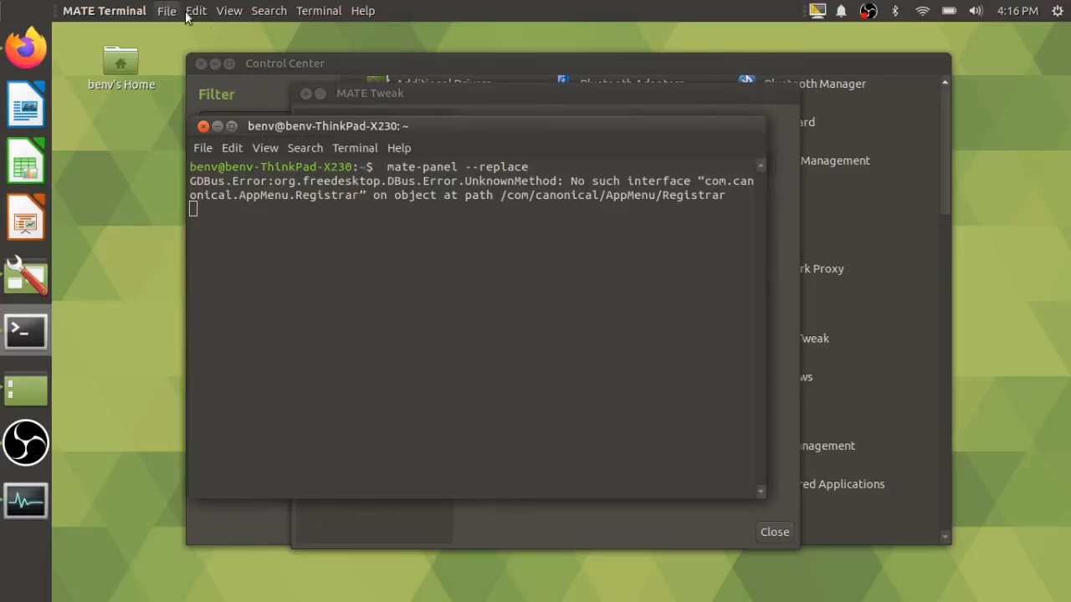
{"action": "mouse_move", "coordinate": [223, 15]}
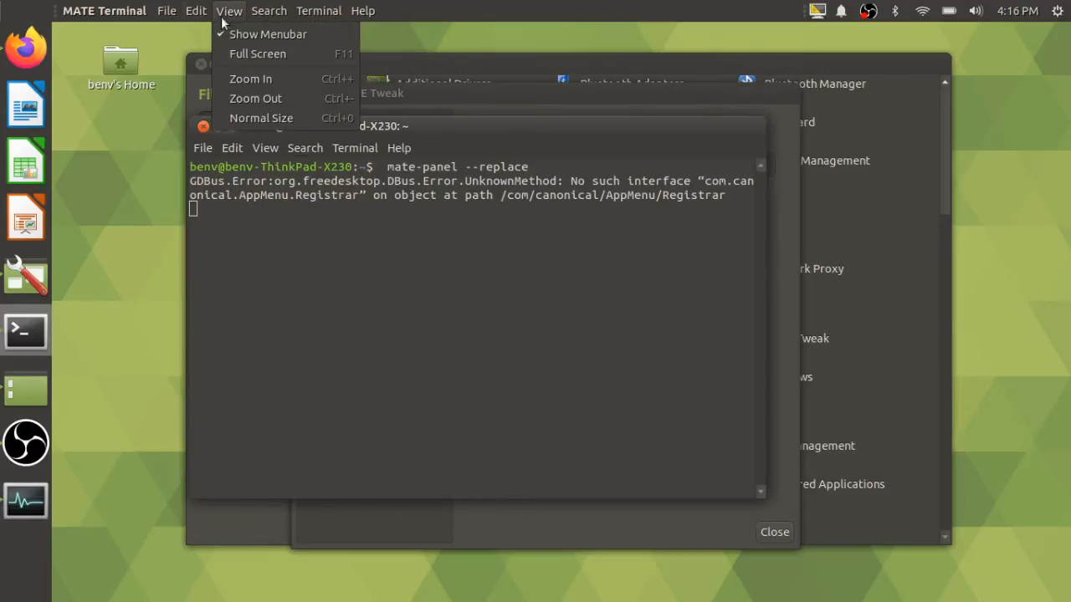
{"action": "left_click", "coordinate": [406, 119]}
Maximize the terminal to examine its window controls in the top panel, restore it, and move it back down
{"action": "left_click_drag", "start_coordinate": [414, 122], "coordinate": [369, 31]}
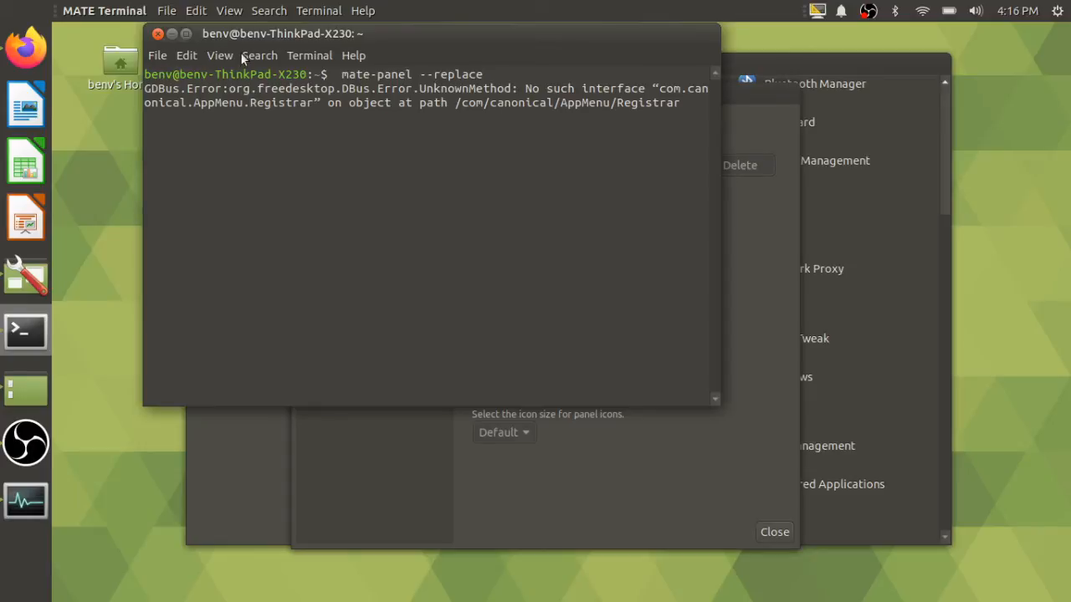
{"action": "left_click", "coordinate": [187, 34]}
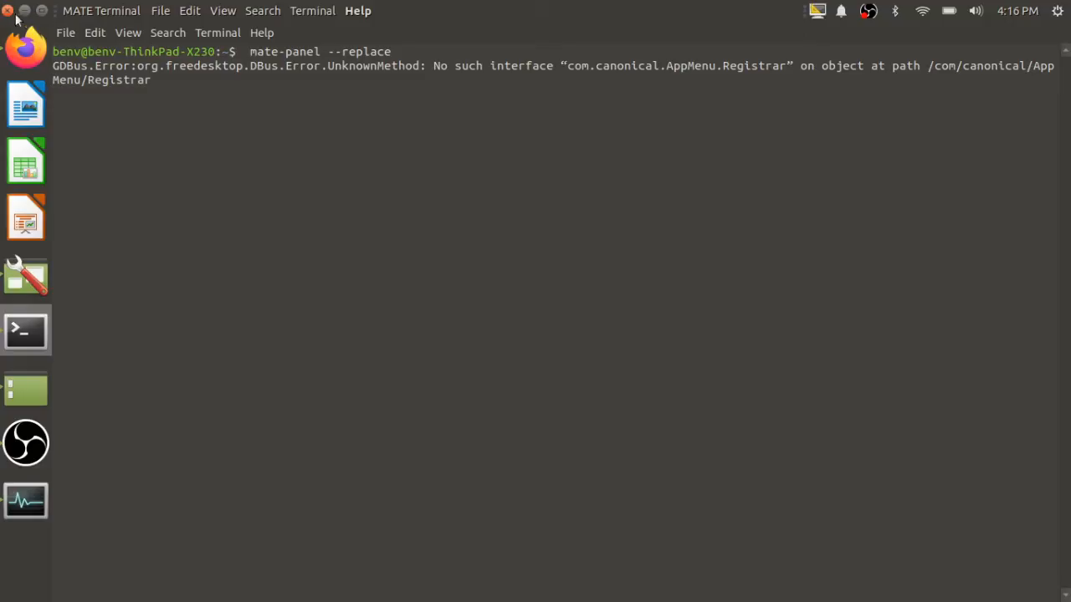
{"action": "left_click", "coordinate": [42, 11]}
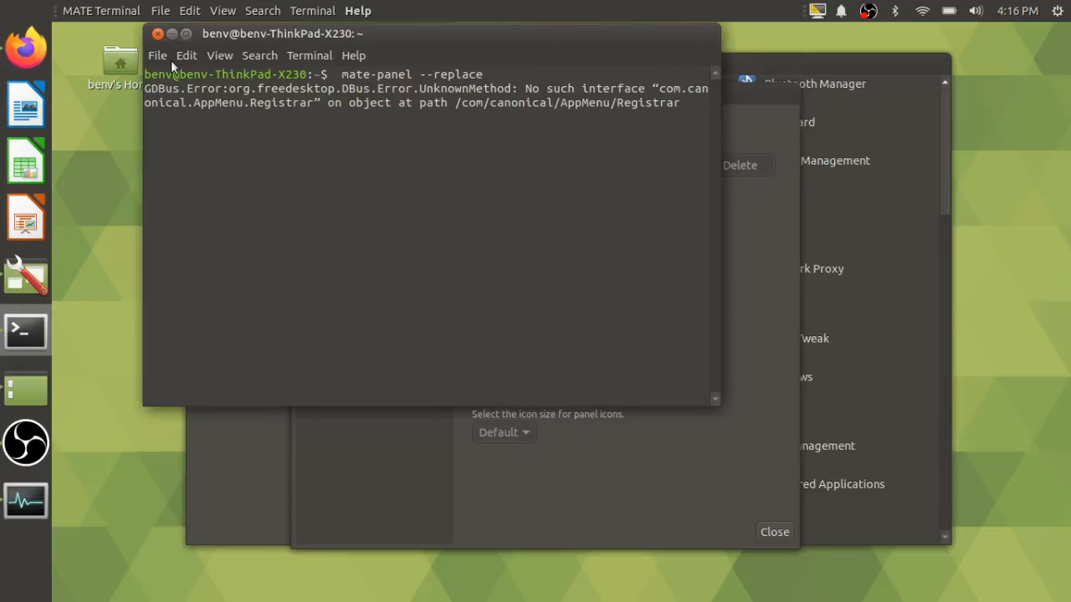
{"action": "left_click_drag", "start_coordinate": [207, 33], "coordinate": [197, 126]}
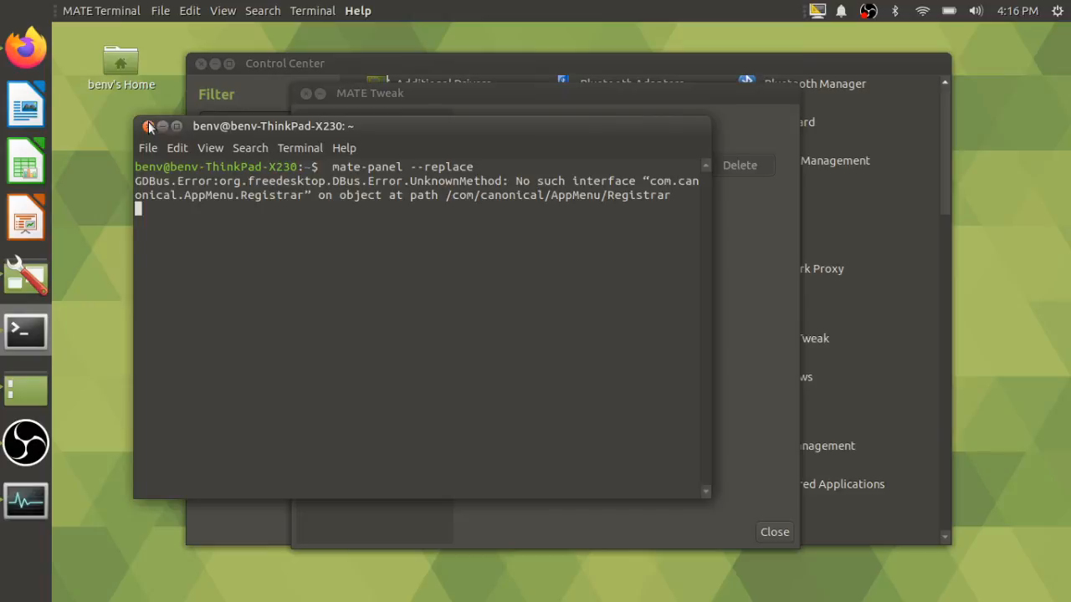
Interrupt the running mate-panel process in the terminal and close the terminal window
{"action": "left_click", "coordinate": [148, 126]}
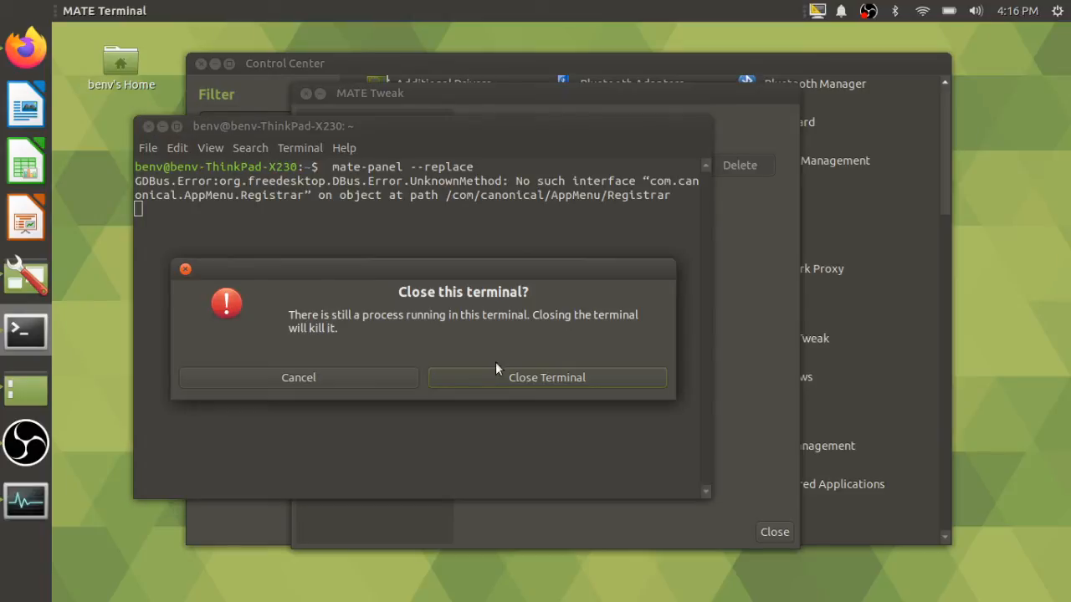
{"action": "left_click", "coordinate": [339, 382]}
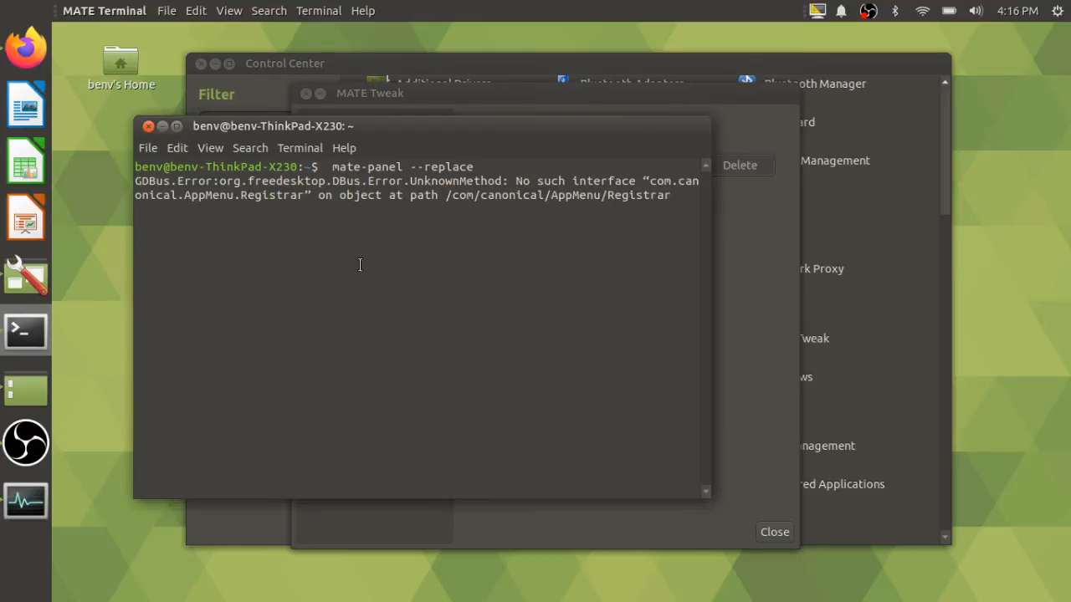
{"action": "key", "text": "ctrl+c"}
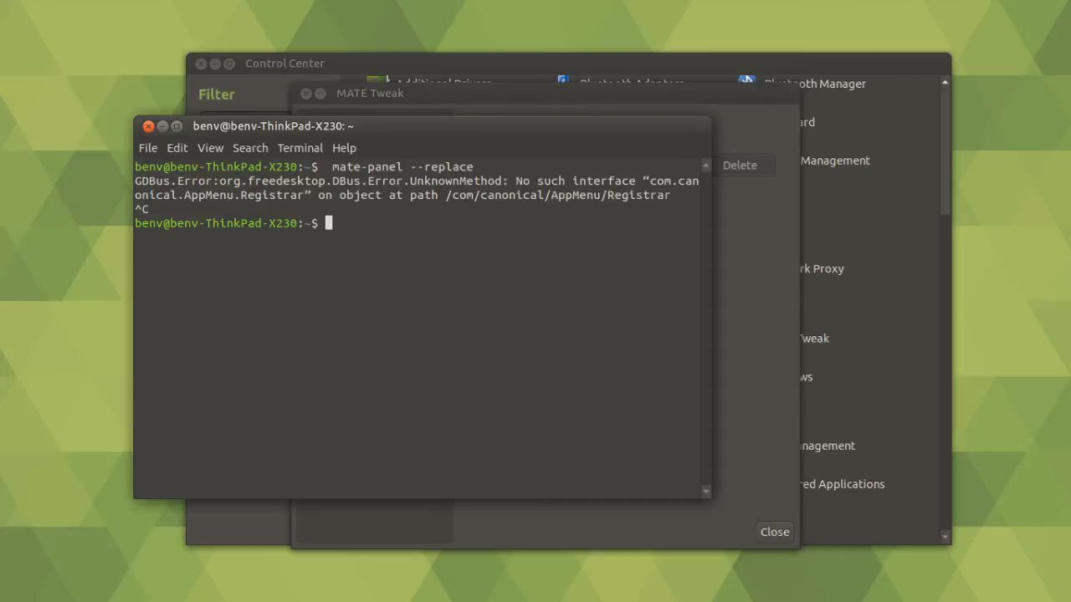
{"action": "left_click", "coordinate": [148, 126]}
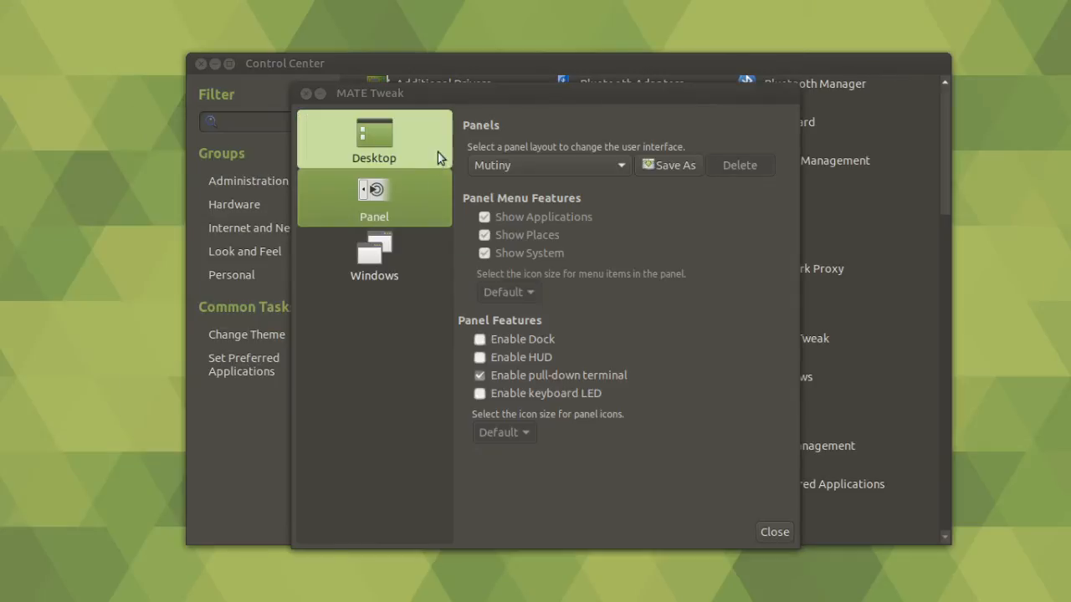
Switch the panel layout from Mutiny to Pantheon and accept replacing the current configuration
{"action": "left_click", "coordinate": [513, 157]}
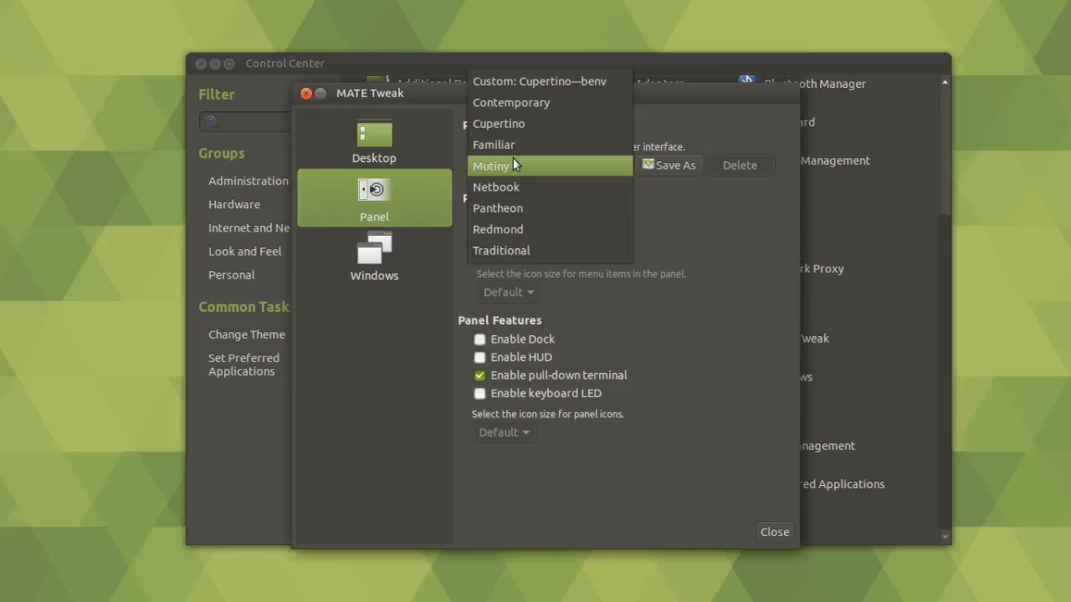
{"action": "left_click", "coordinate": [521, 208]}
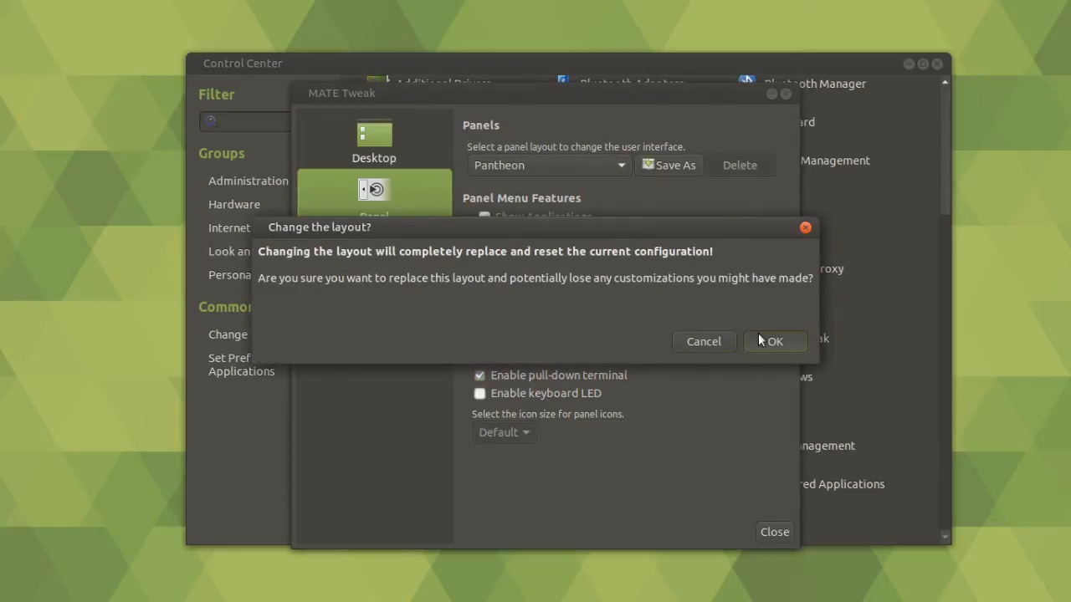
{"action": "key", "text": "Return"}
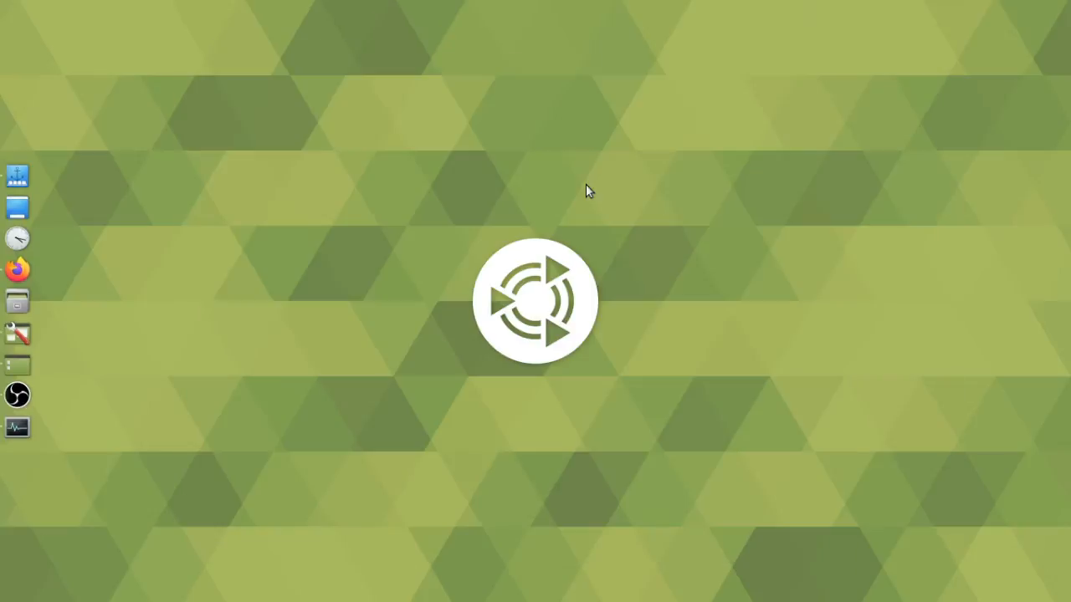
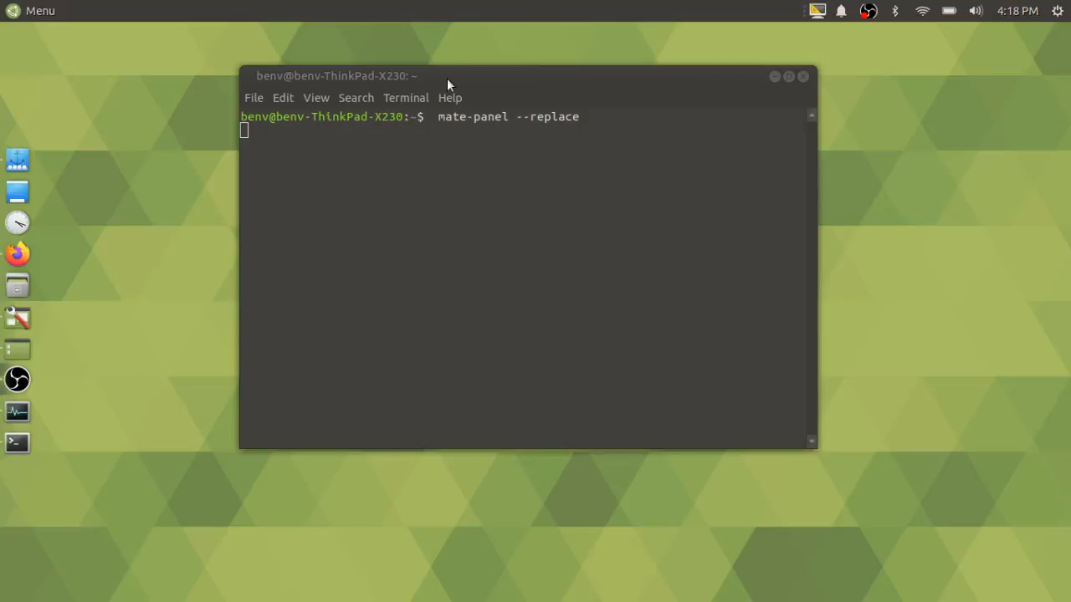
Move the terminal window closer to the dock, then maximize and restore it to examine its window controls
{"action": "left_click_drag", "start_coordinate": [447, 78], "coordinate": [296, 79]}
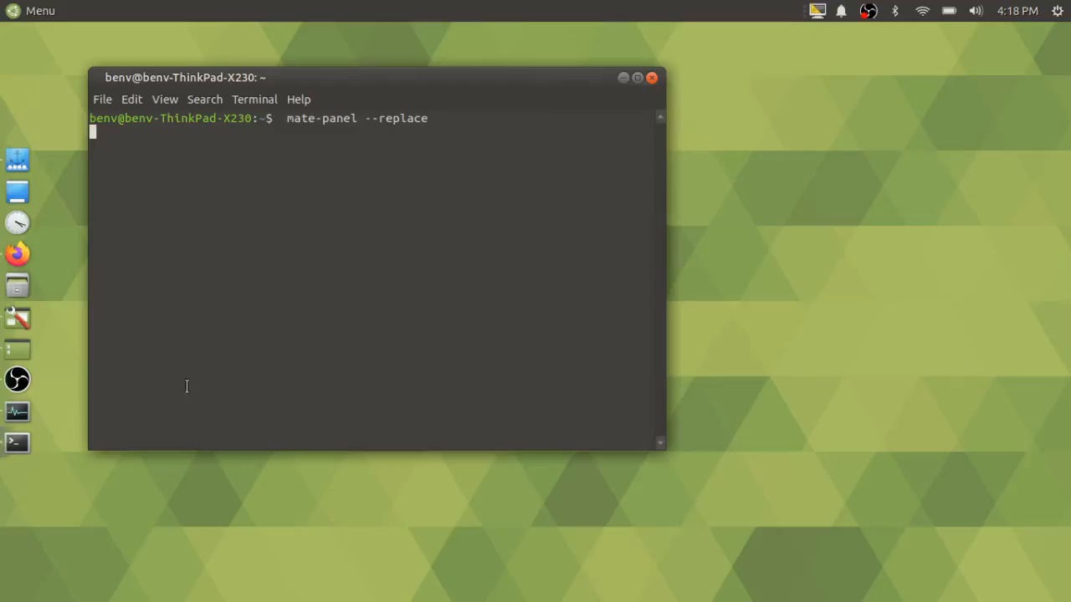
{"action": "left_click", "coordinate": [637, 78]}
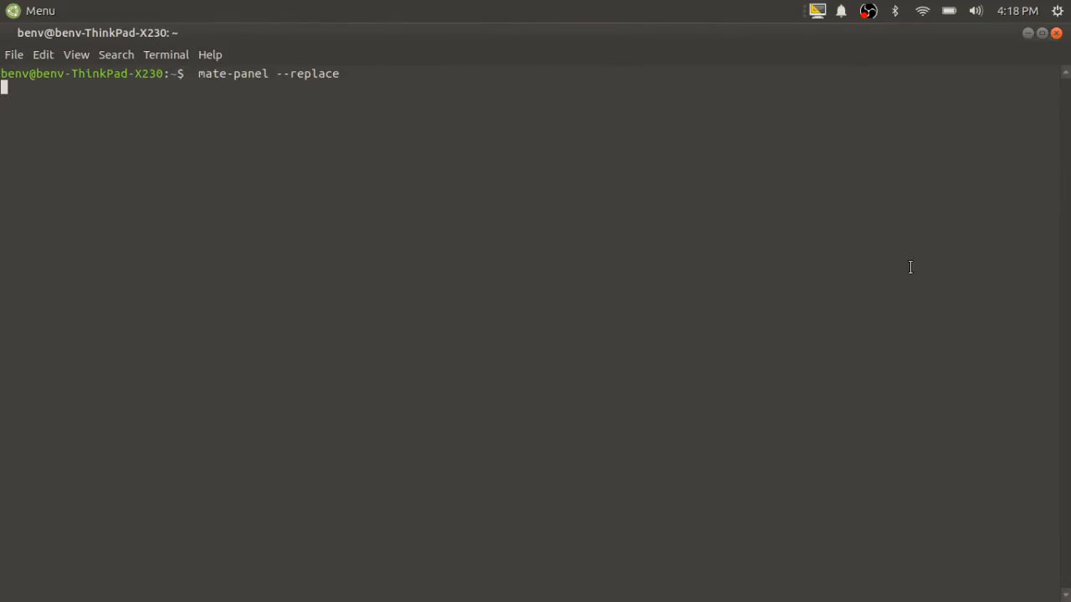
{"action": "left_click", "coordinate": [1041, 34]}
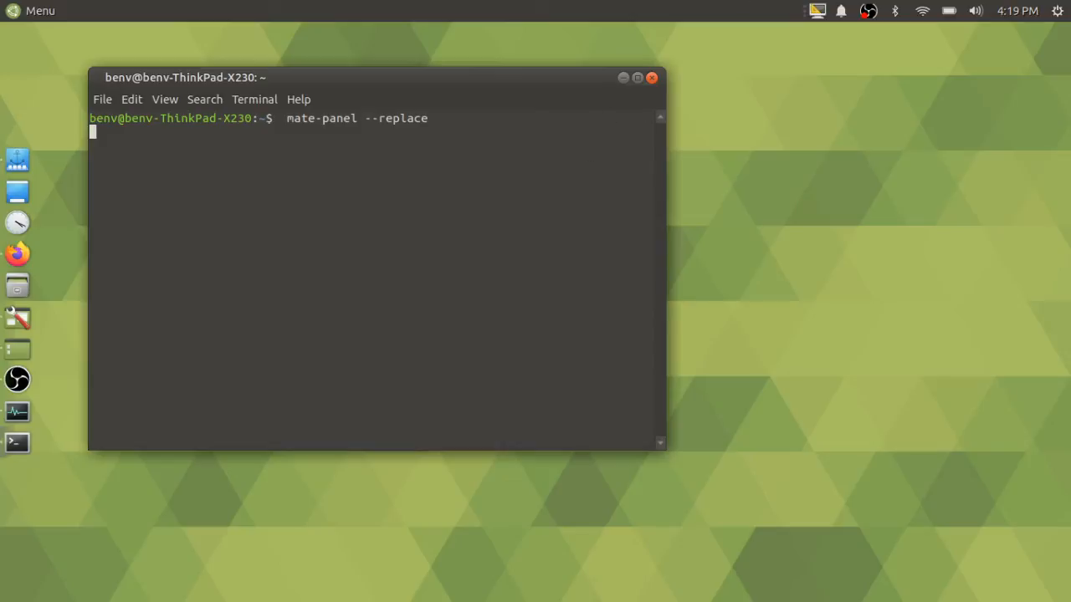
Bring the System Monitor window onto this screen and maximize it
{"action": "key", "text": "alt+F2"}
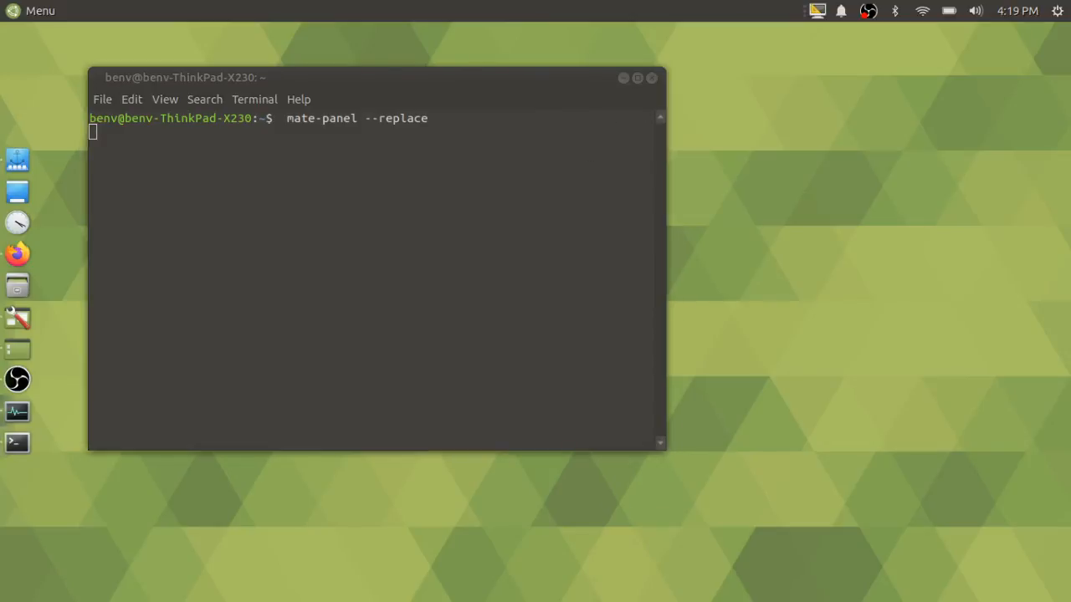
{"action": "left_click_drag", "start_coordinate": [701, 0], "coordinate": [604, 51]}
{"action": "left_click", "coordinate": [553, 278]}
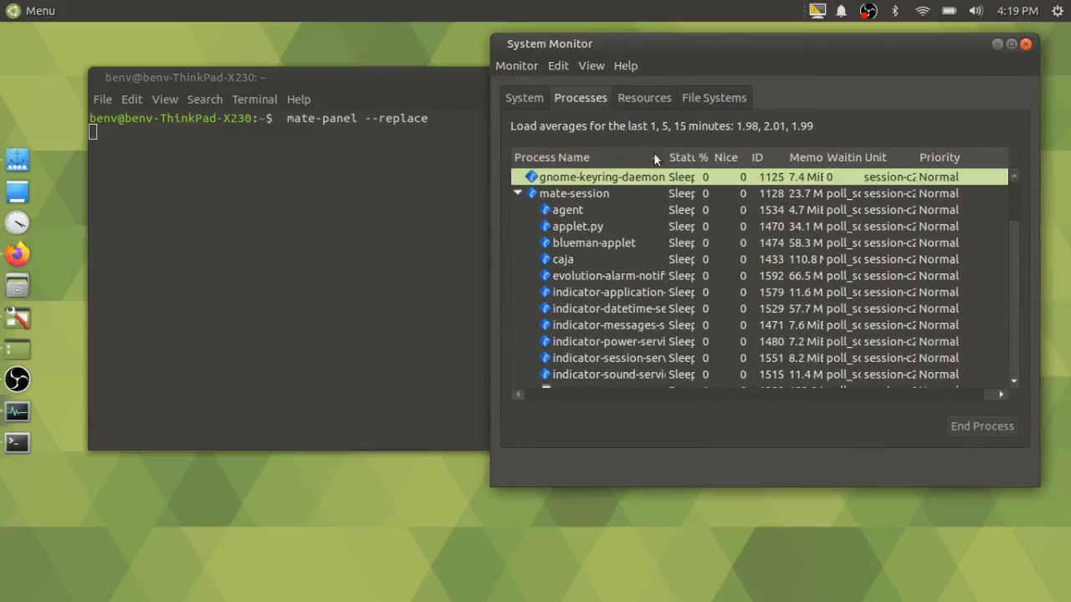
{"action": "left_click", "coordinate": [1011, 43]}
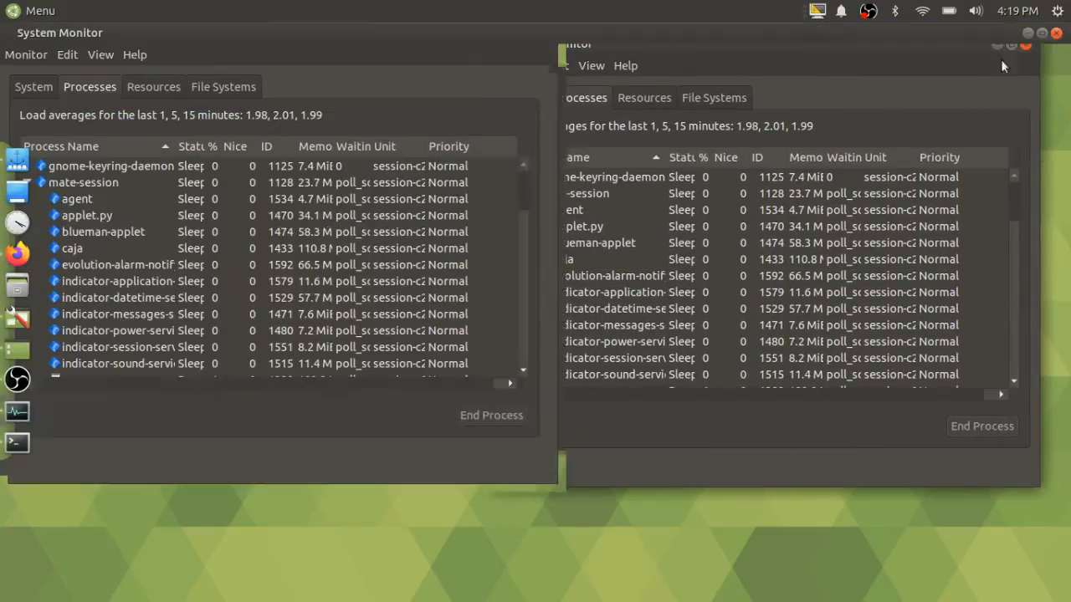
Sort the processes by % CPU and widen the Process Name column to fit the full names
{"action": "left_click", "coordinate": [215, 144]}
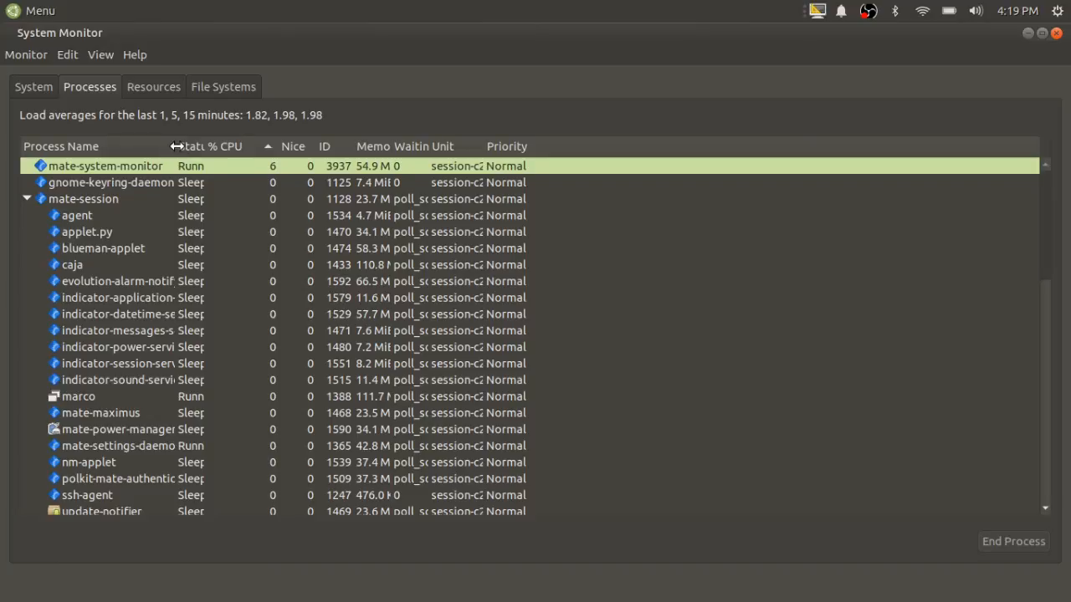
{"action": "left_click_drag", "start_coordinate": [179, 150], "coordinate": [268, 156]}
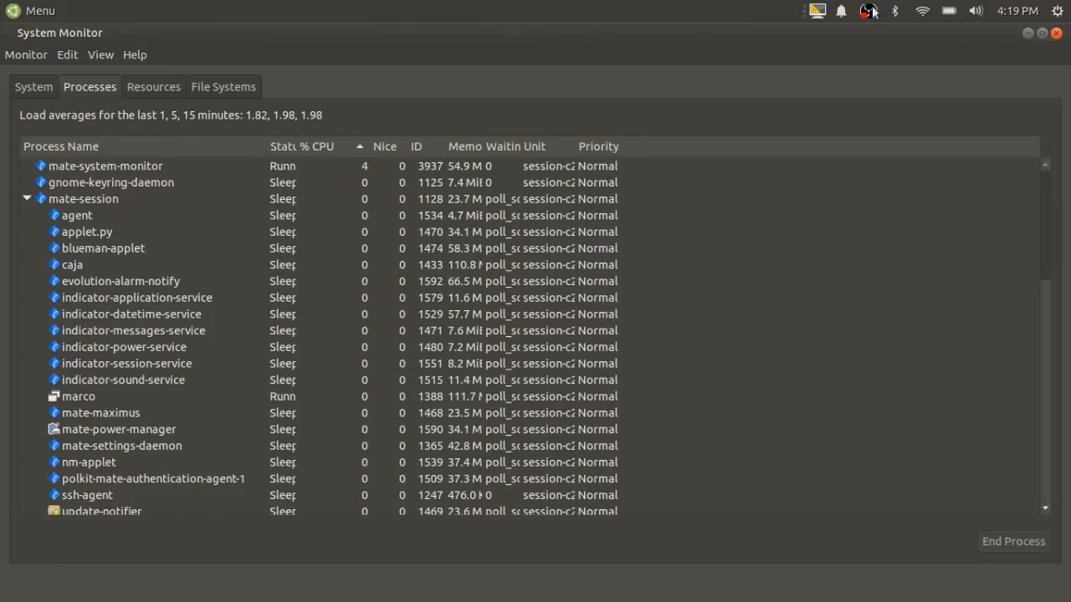
View the system information through About This Computer in the session menu, then return to the process list
{"action": "left_click", "coordinate": [1058, 10]}
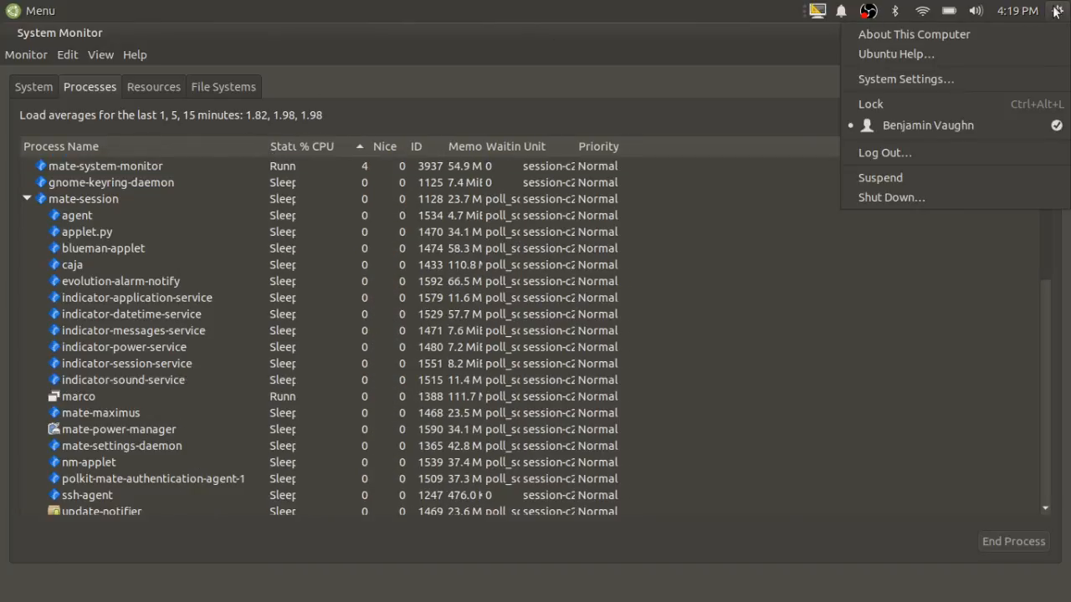
{"action": "left_click", "coordinate": [1017, 35]}
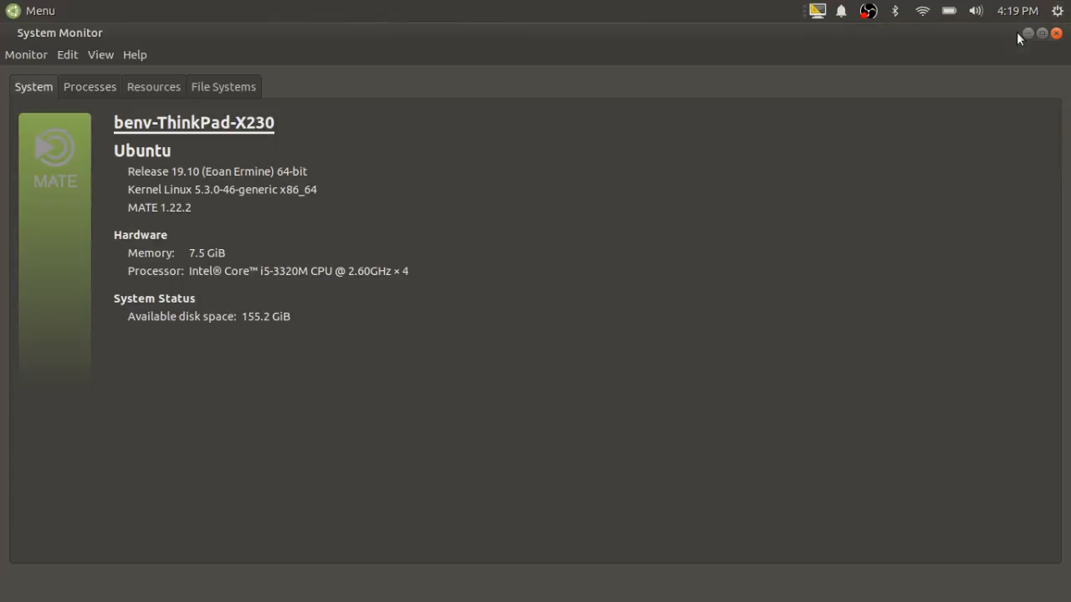
{"action": "left_click", "coordinate": [88, 88]}
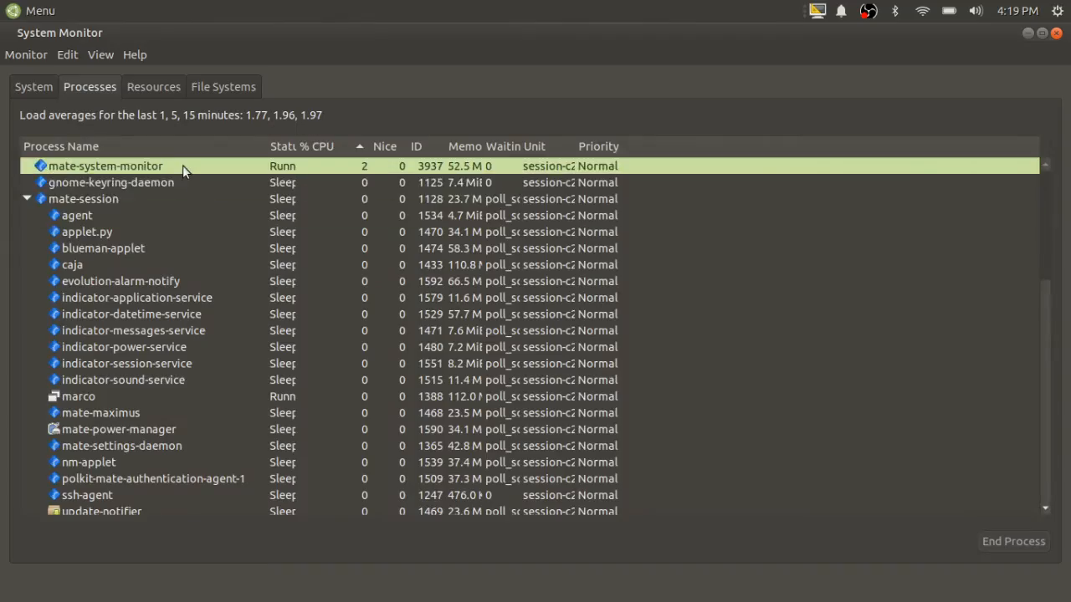
Reverse the % CPU sort order and switch it back, then widen the Status column
{"action": "left_click", "coordinate": [343, 149]}
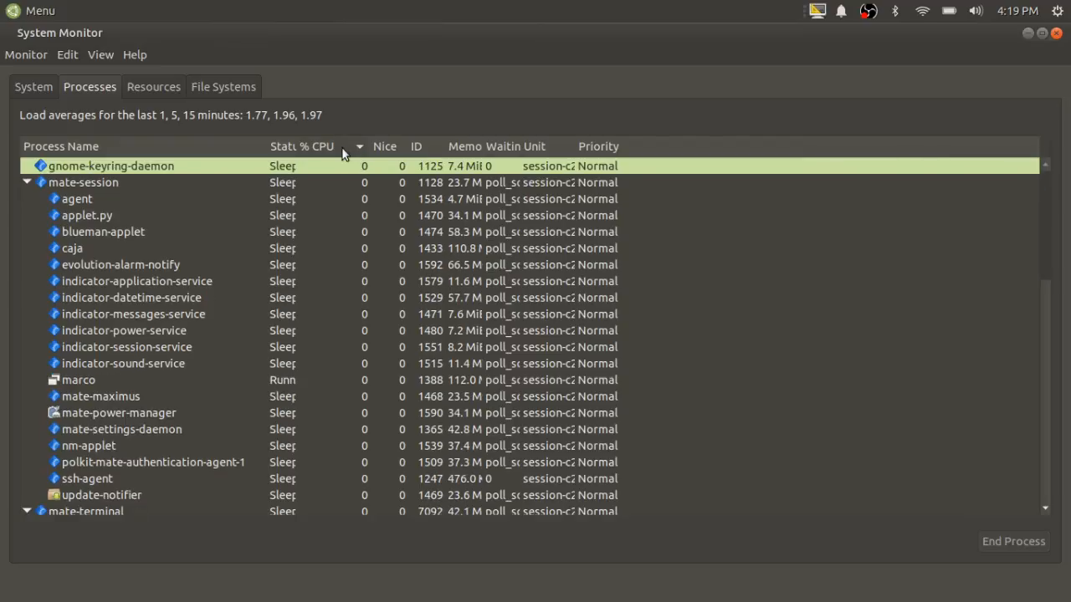
{"action": "left_click", "coordinate": [342, 151]}
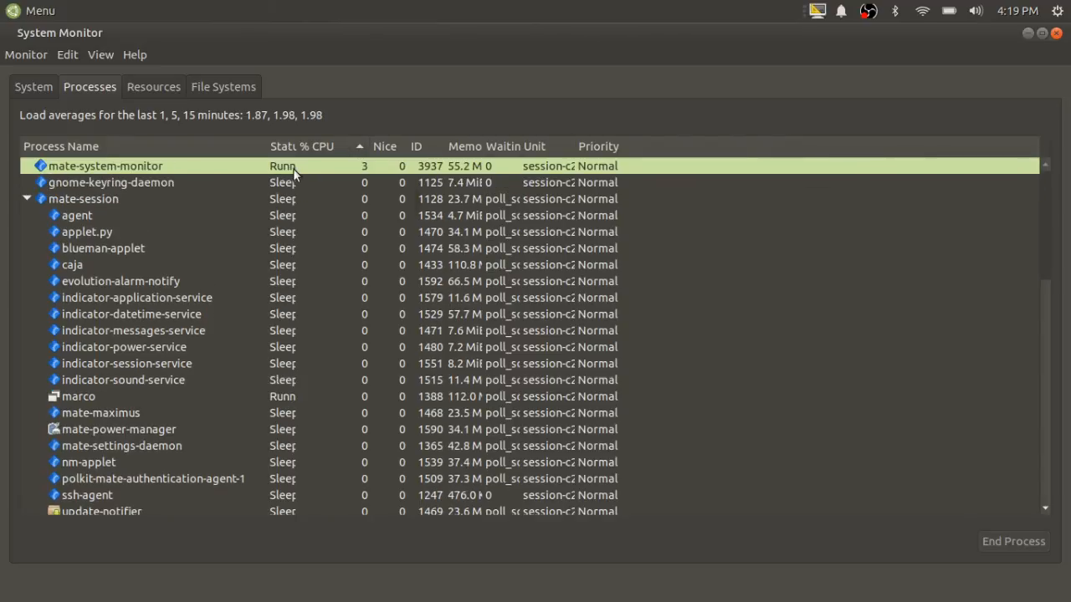
{"action": "left_click_drag", "start_coordinate": [297, 146], "coordinate": [335, 147]}
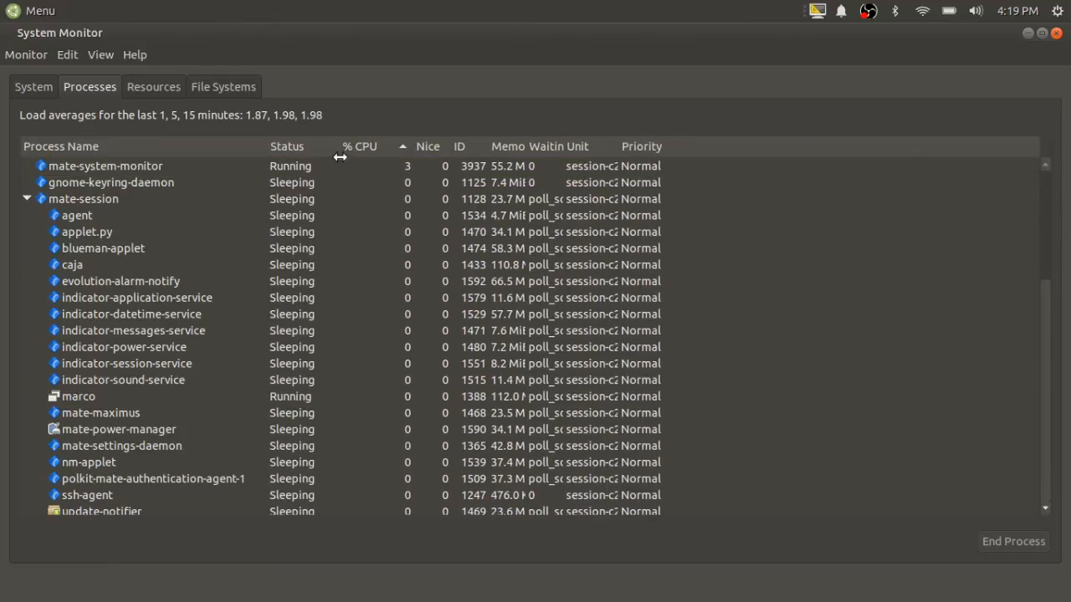
Look through the running processes from the mate-session entries down to systemd, noting their status and CPU use
{"action": "left_click", "coordinate": [301, 203]}
{"action": "left_click", "coordinate": [142, 213]}
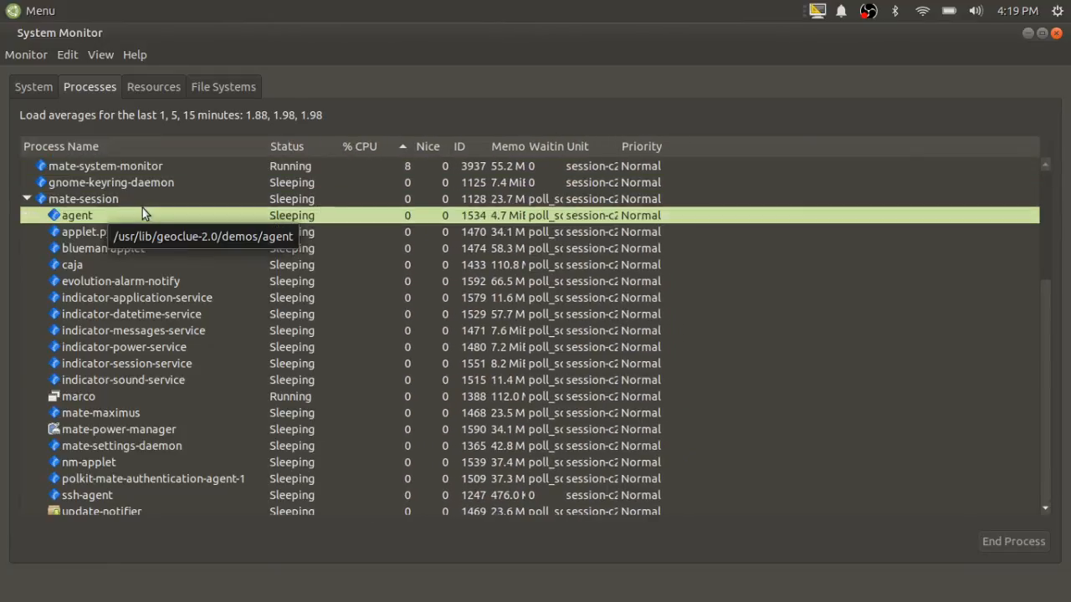
{"action": "left_click", "coordinate": [148, 282]}
{"action": "left_click", "coordinate": [236, 379]}
{"action": "left_click", "coordinate": [230, 397]}
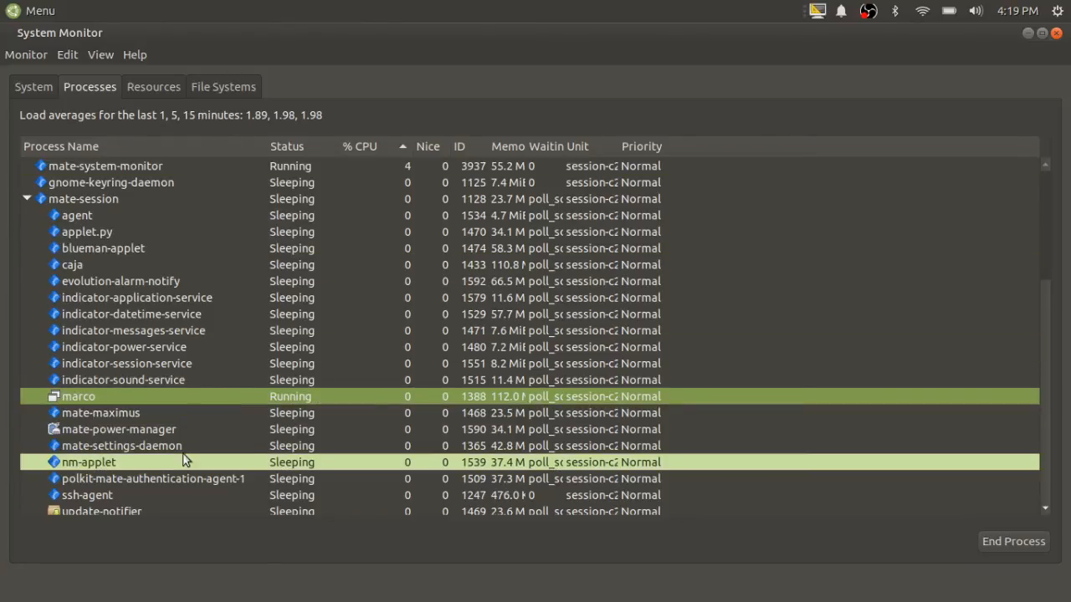
{"action": "scroll", "coordinate": [192, 416], "scroll_direction": "down", "scroll_amount": 2}
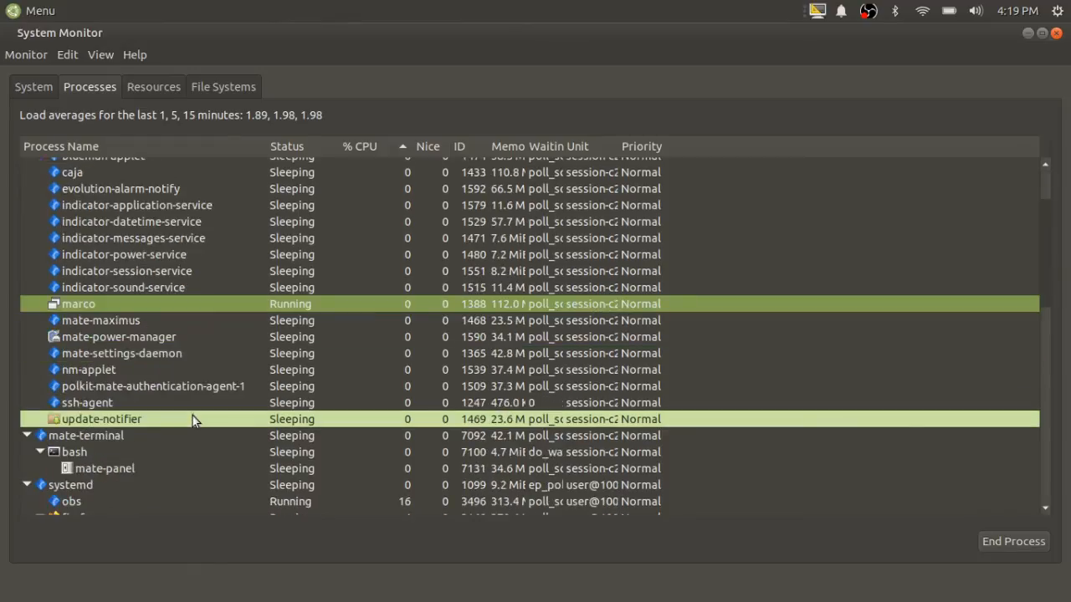
{"action": "scroll", "coordinate": [179, 465], "scroll_direction": "down", "scroll_amount": 3}
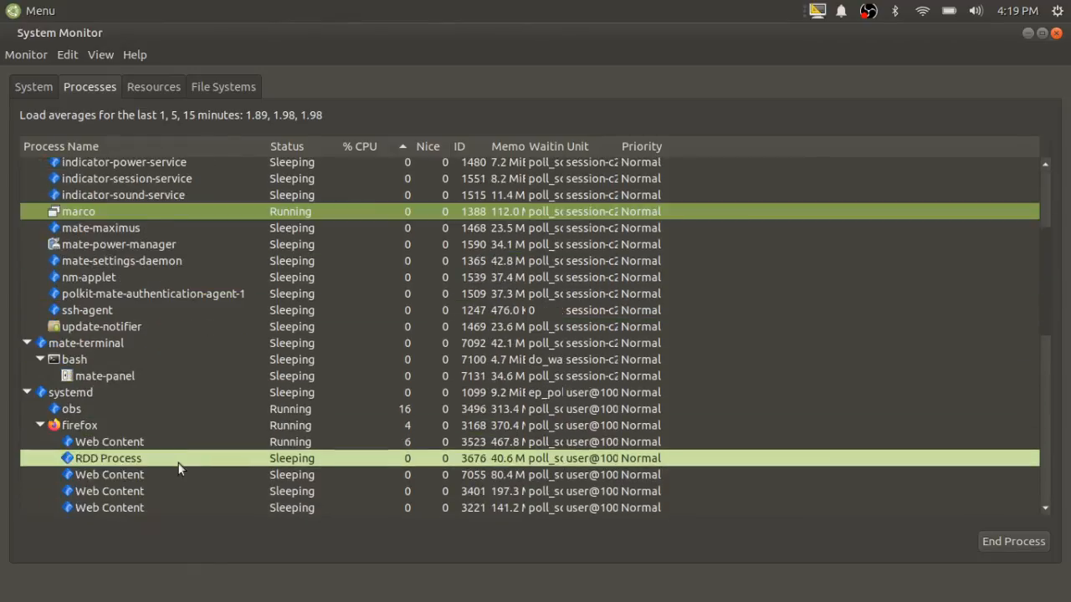
{"action": "scroll", "coordinate": [179, 463], "scroll_direction": "down", "scroll_amount": 1}
{"action": "scroll", "coordinate": [178, 463], "scroll_direction": "down", "scroll_amount": 2}
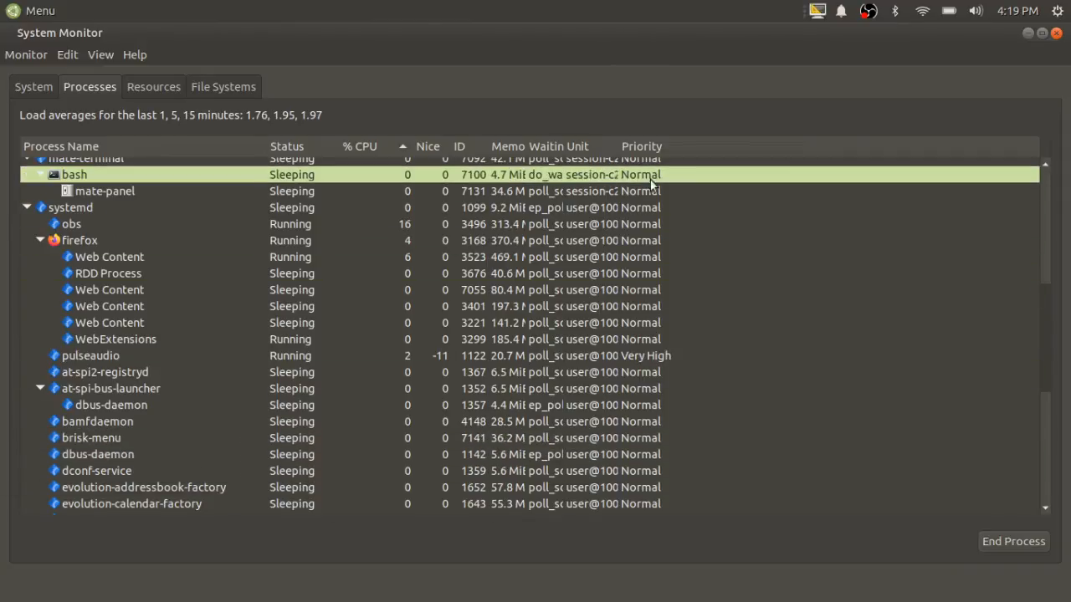
Widen the Memory, ID and Unit columns of the process list and select the brisk-menu process
{"action": "left_click_drag", "start_coordinate": [528, 148], "coordinate": [563, 158]}
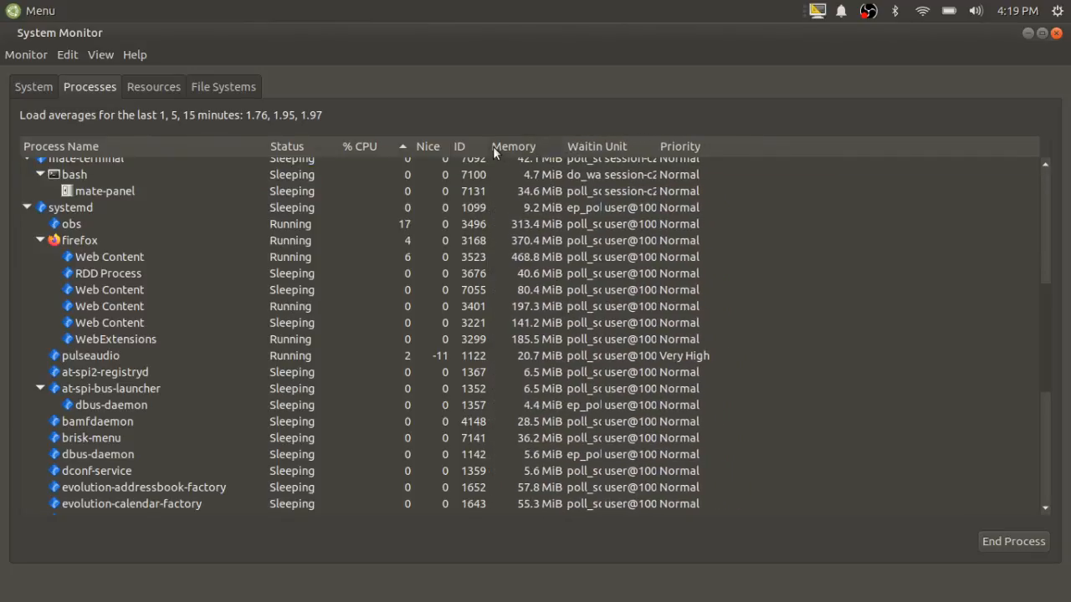
{"action": "left_click_drag", "start_coordinate": [493, 146], "coordinate": [504, 161]}
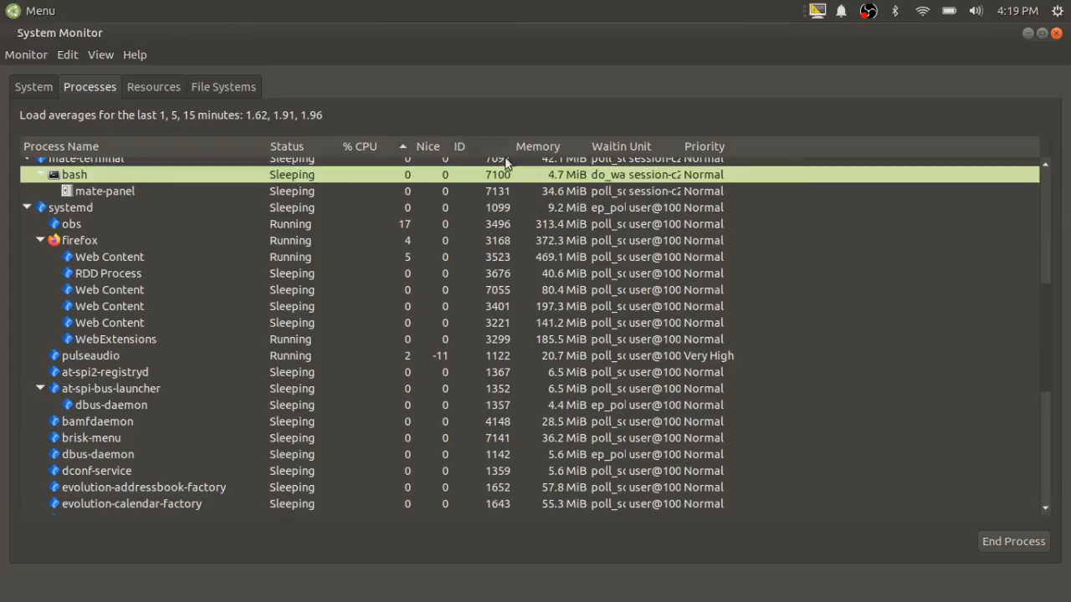
{"action": "left_click", "coordinate": [217, 461]}
{"action": "left_click", "coordinate": [255, 439]}
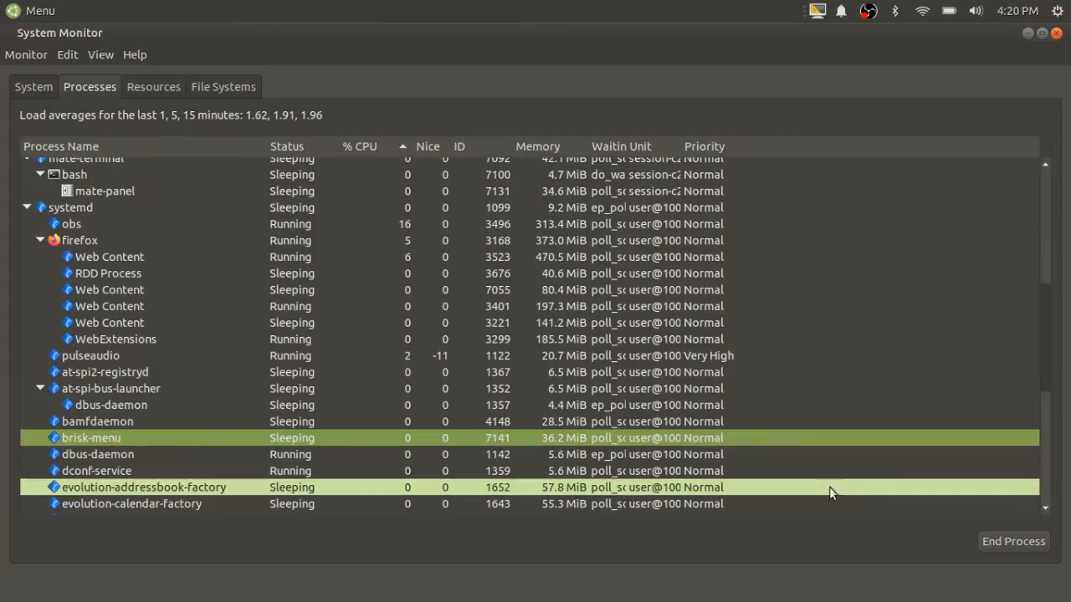
{"action": "left_click_drag", "start_coordinate": [682, 152], "coordinate": [758, 166]}
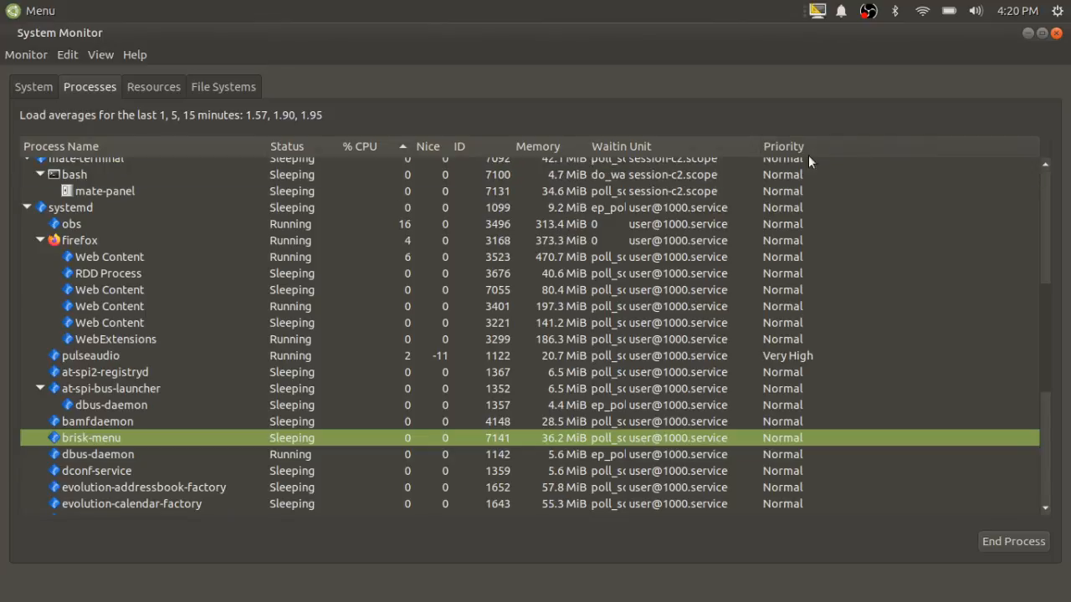
Widen the Waiting Channel column and look through the remaining processes at the end of the list
{"action": "scroll", "coordinate": [195, 360], "scroll_direction": "down", "scroll_amount": 3}
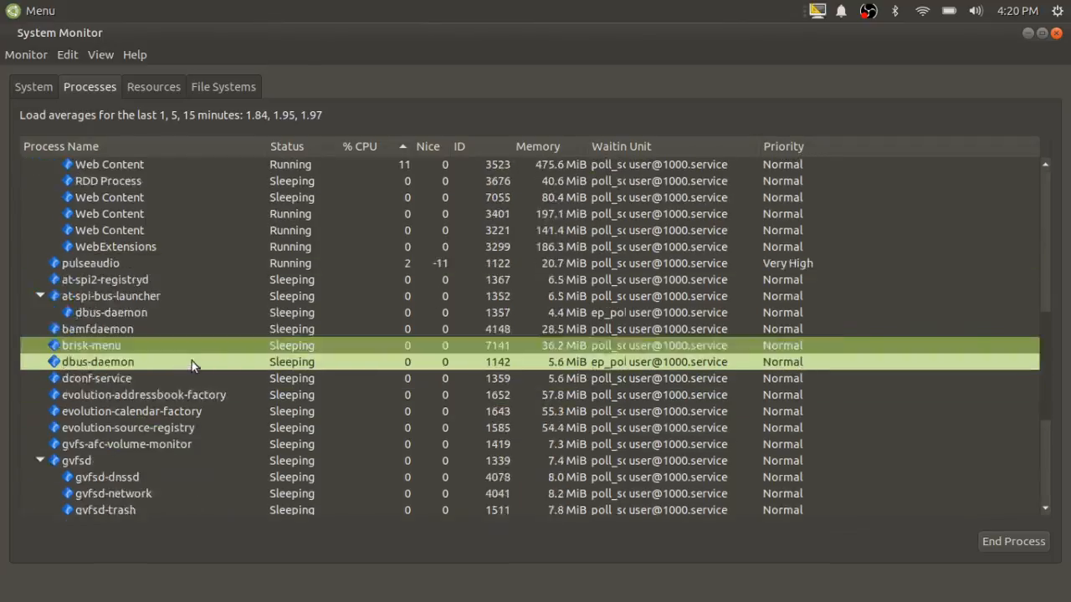
{"action": "scroll", "coordinate": [192, 360], "scroll_direction": "down", "scroll_amount": 4}
{"action": "scroll", "coordinate": [191, 361], "scroll_direction": "down", "scroll_amount": 3}
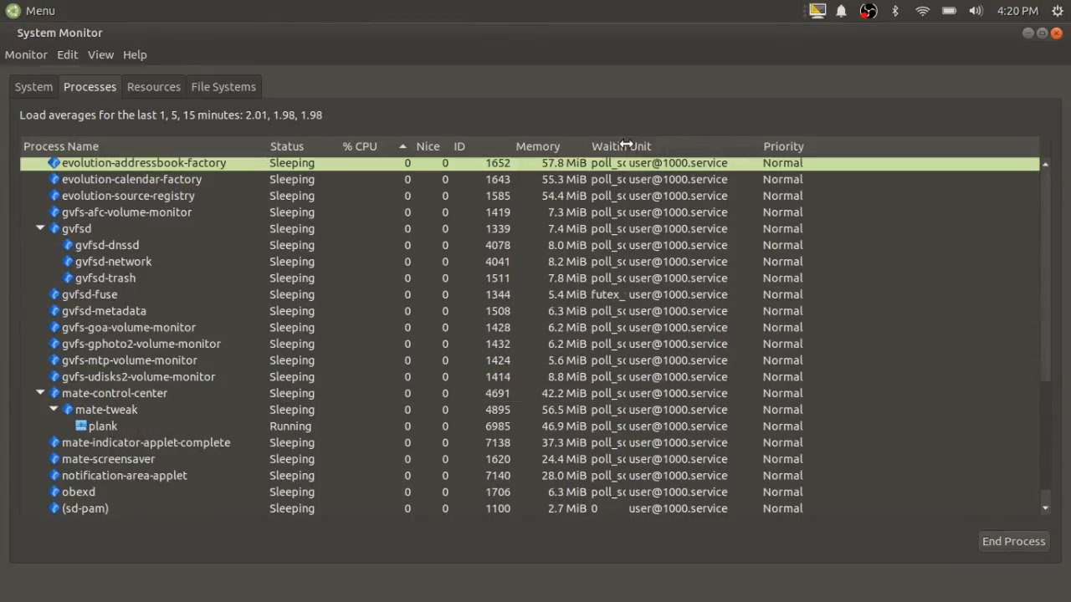
{"action": "left_click_drag", "start_coordinate": [628, 145], "coordinate": [795, 159]}
{"action": "scroll", "coordinate": [101, 410], "scroll_direction": "down", "scroll_amount": 1}
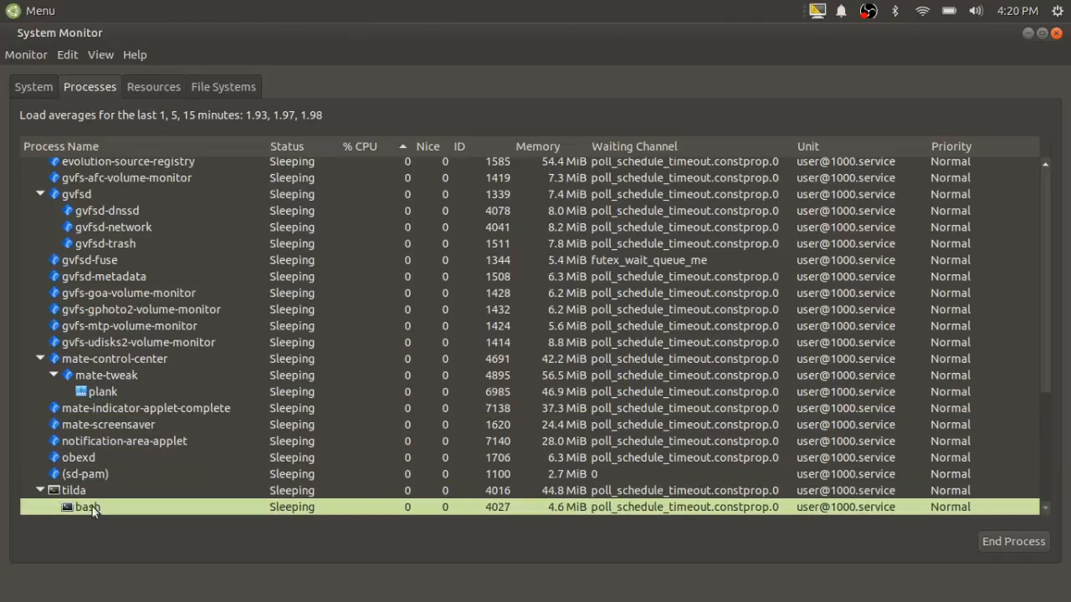
Check the CPU, memory and network history graphs, then clear System Monitor off this screen
{"action": "left_click", "coordinate": [145, 86]}
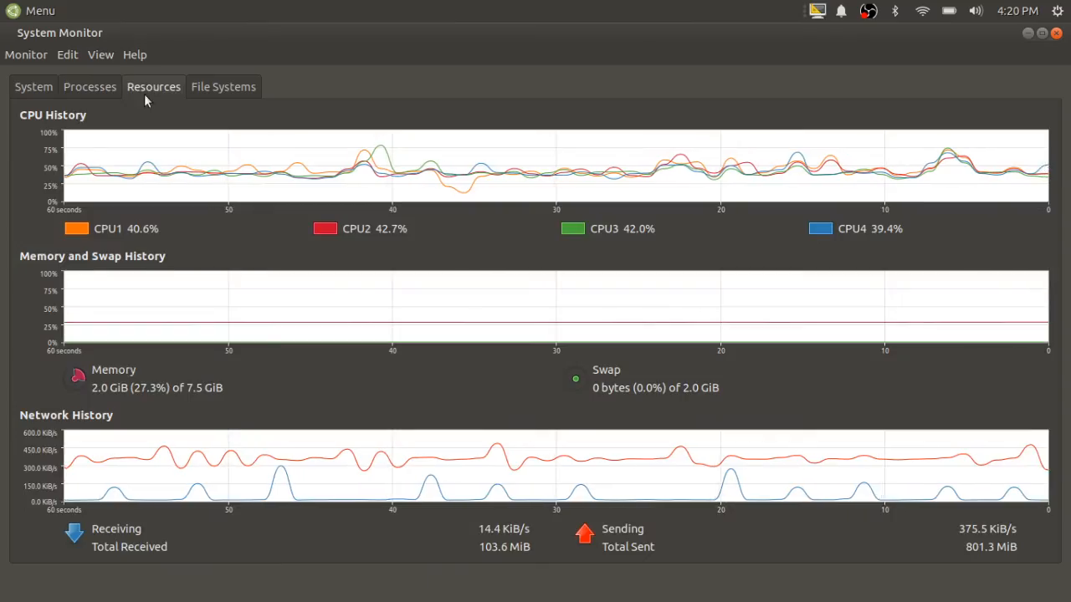
{"action": "double_click", "coordinate": [136, 36]}
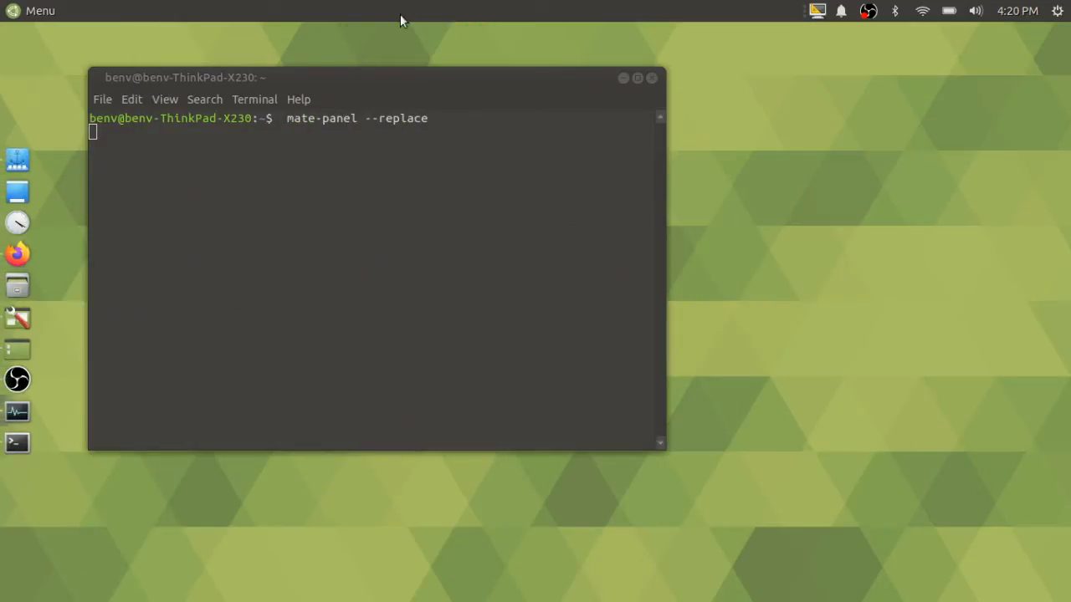
Minimize the terminal running mate-panel --replace and bring up the MATE Tweak window from the dock
{"action": "left_click", "coordinate": [323, 173]}
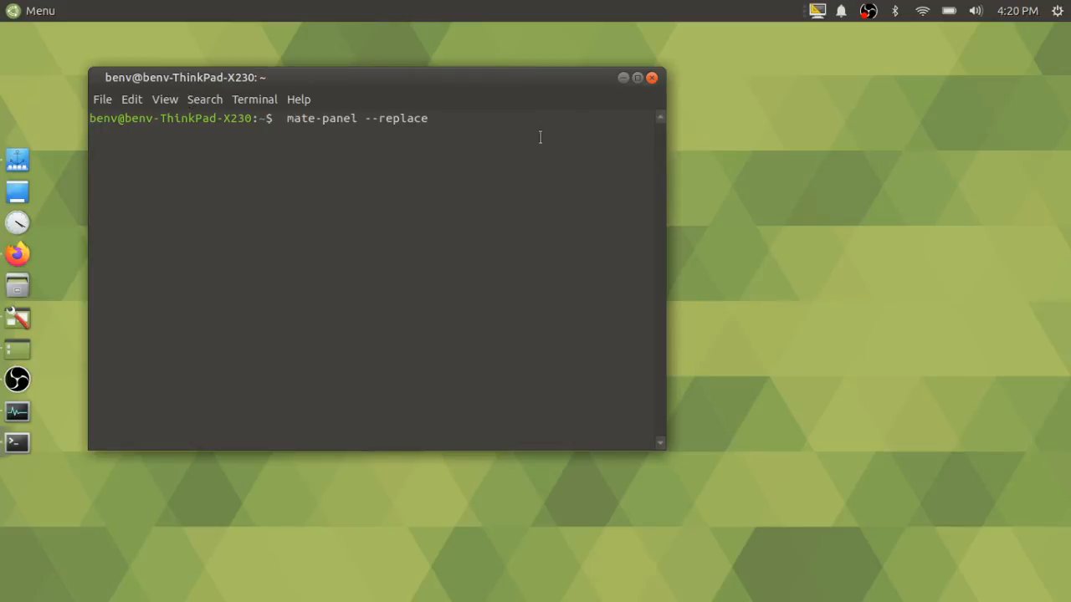
{"action": "key", "text": "Return"}
{"action": "left_click", "coordinate": [623, 79]}
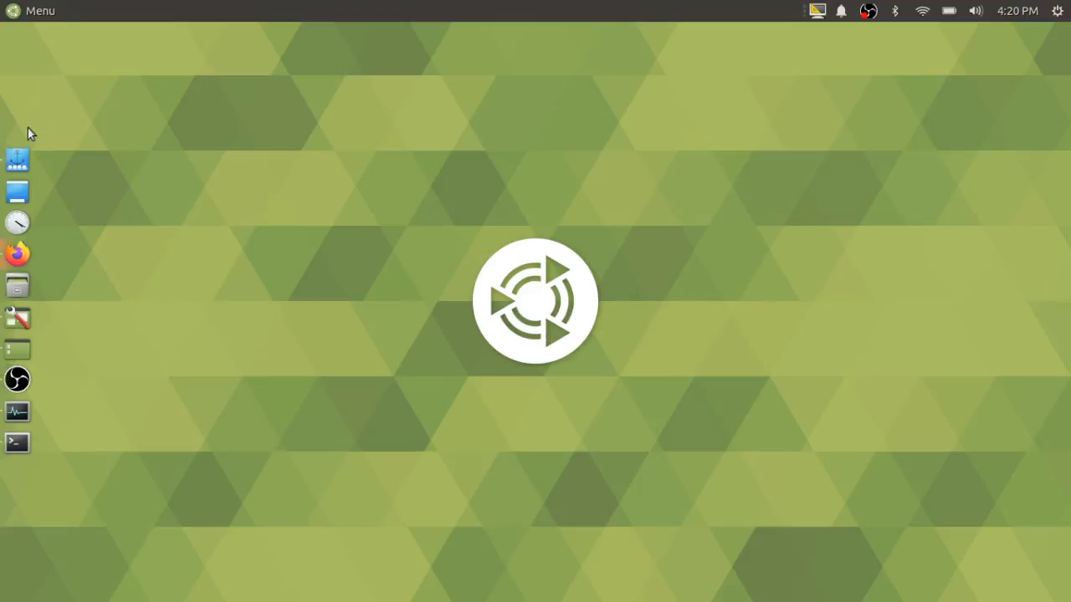
{"action": "left_click", "coordinate": [17, 351]}
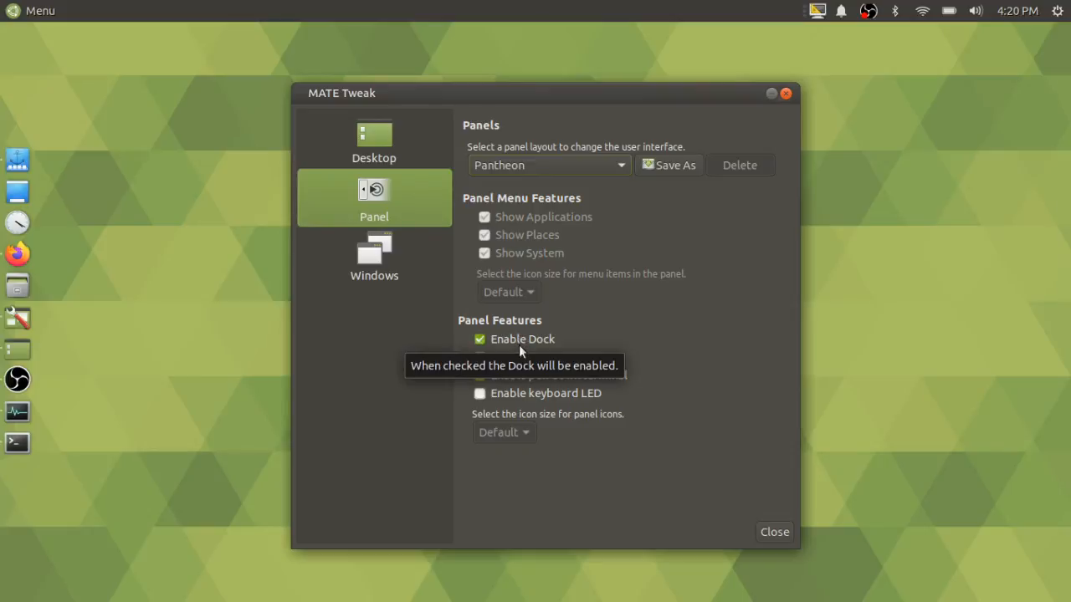
Show and hide the pull-down terminal three times over the MATE Tweak window
{"action": "key", "text": "F12"}
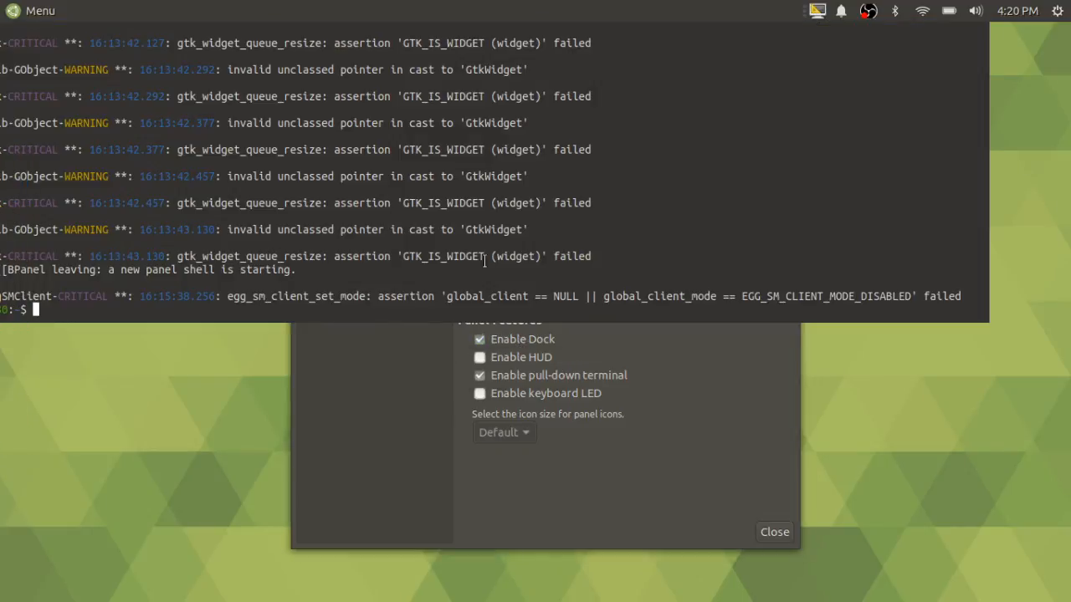
{"action": "key", "text": "F12"}
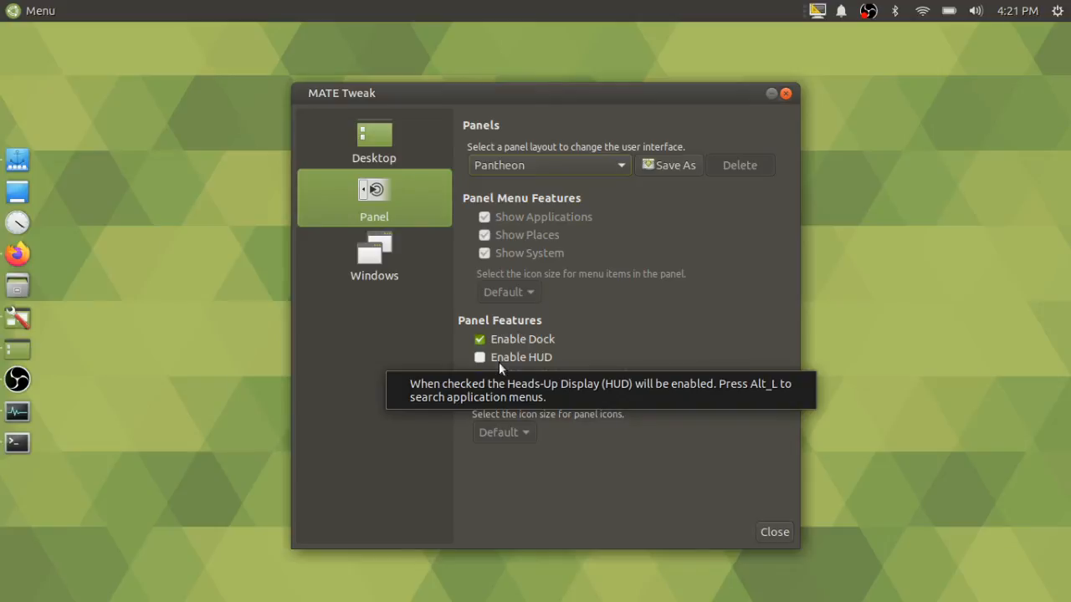
{"action": "key", "text": "F12"}
{"action": "key", "text": "F12"}
{"action": "key", "text": "F12"}
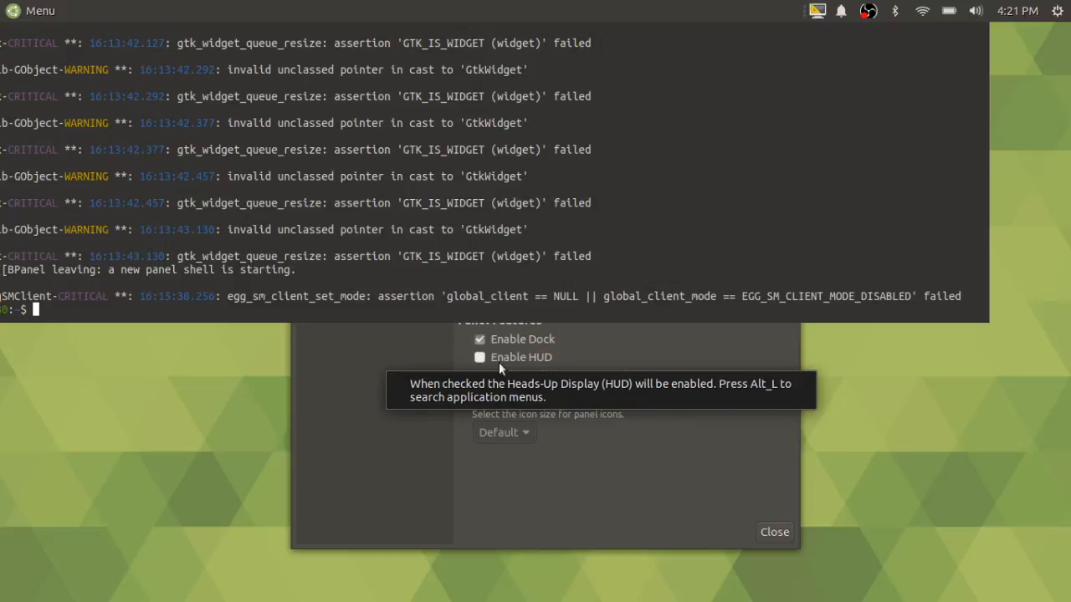
{"action": "key", "text": "F12"}
Search the application menu for "tilda", then clear the search and close the menu
{"action": "key", "text": "super"}
{"action": "type", "text": "til"}
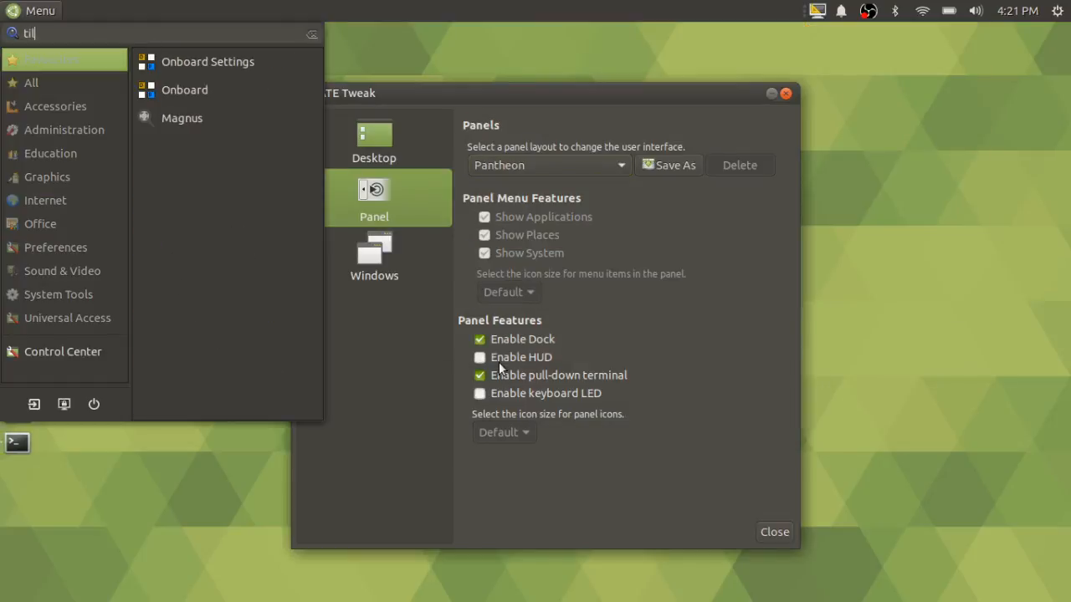
{"action": "type", "text": "da"}
{"action": "key", "text": "BackSpace"}
{"action": "key", "text": "BackSpace"}
{"action": "key", "text": "BackSpace"}
{"action": "key", "text": "BackSpace"}
{"action": "key", "text": "BackSpace"}
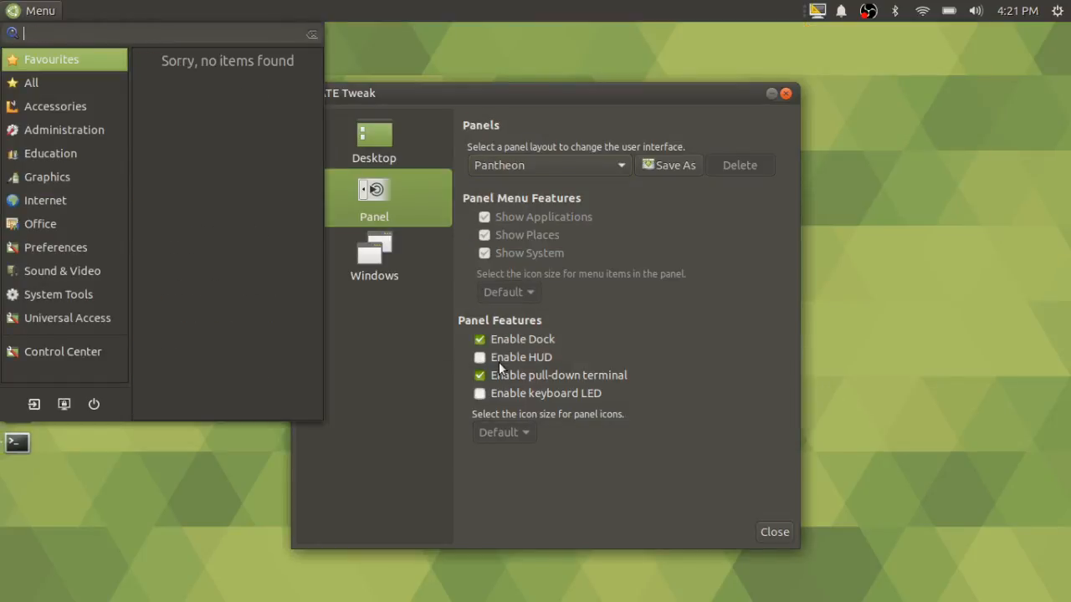
{"action": "key", "text": "Escape"}
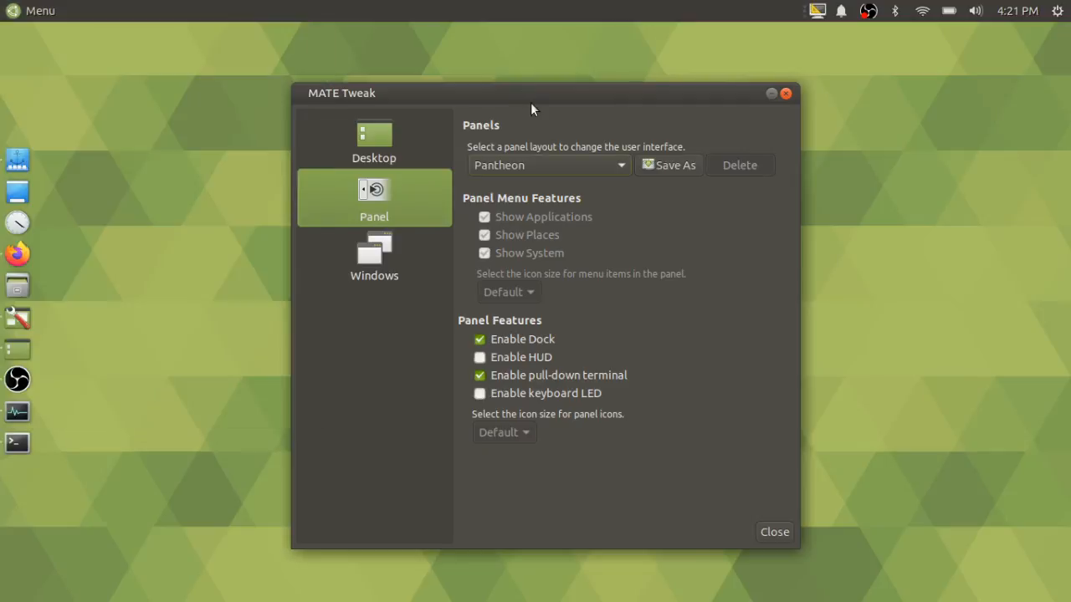
Demonstrate the pull-down terminal twice more, leaving it hidden
{"action": "key", "text": "F12"}
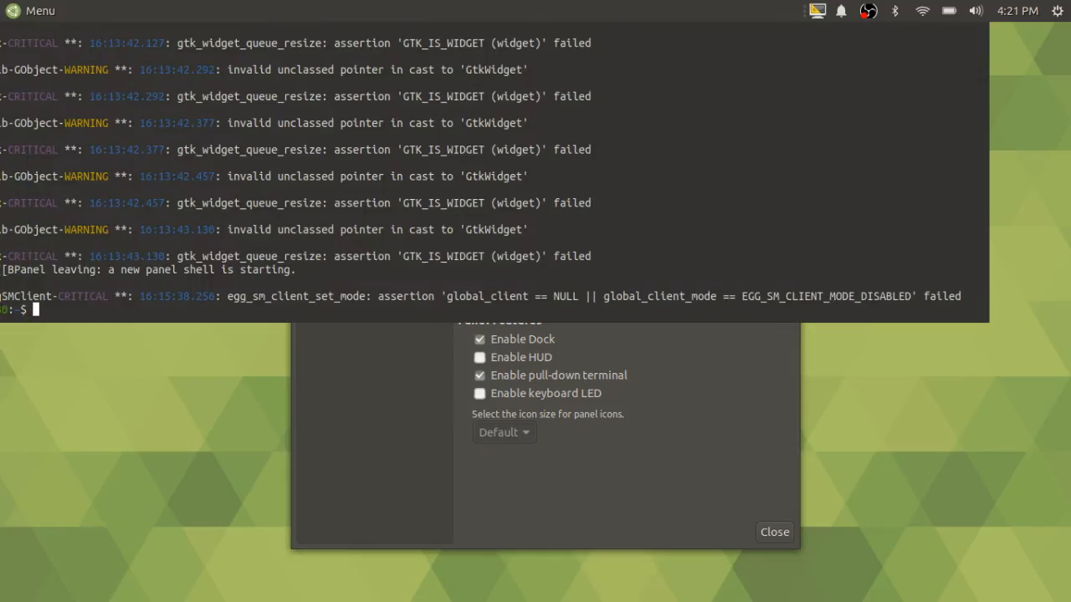
{"action": "key", "text": "F12"}
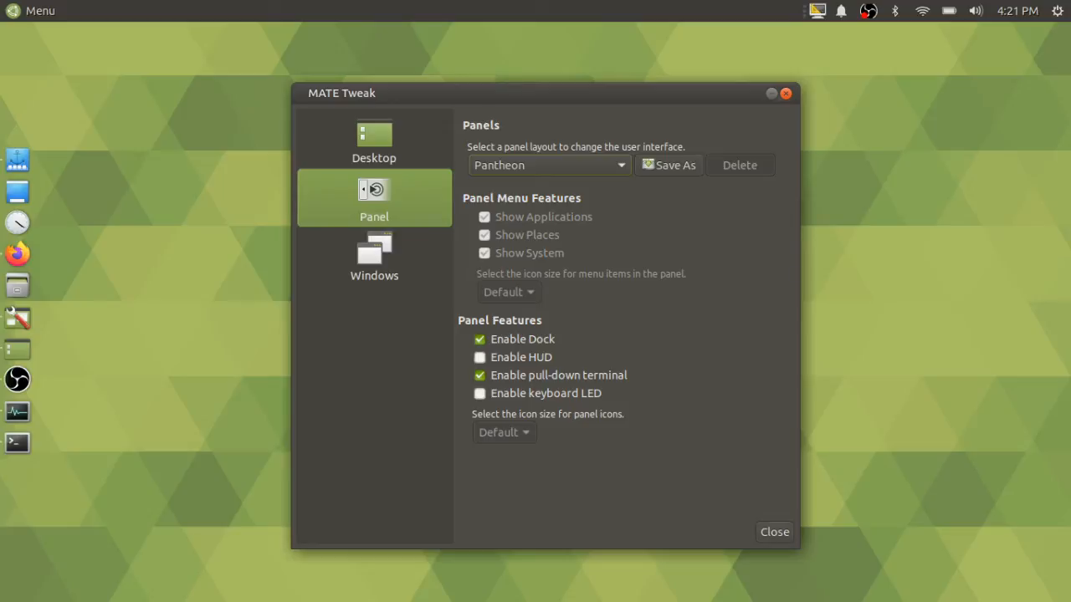
{"action": "key", "text": "F12"}
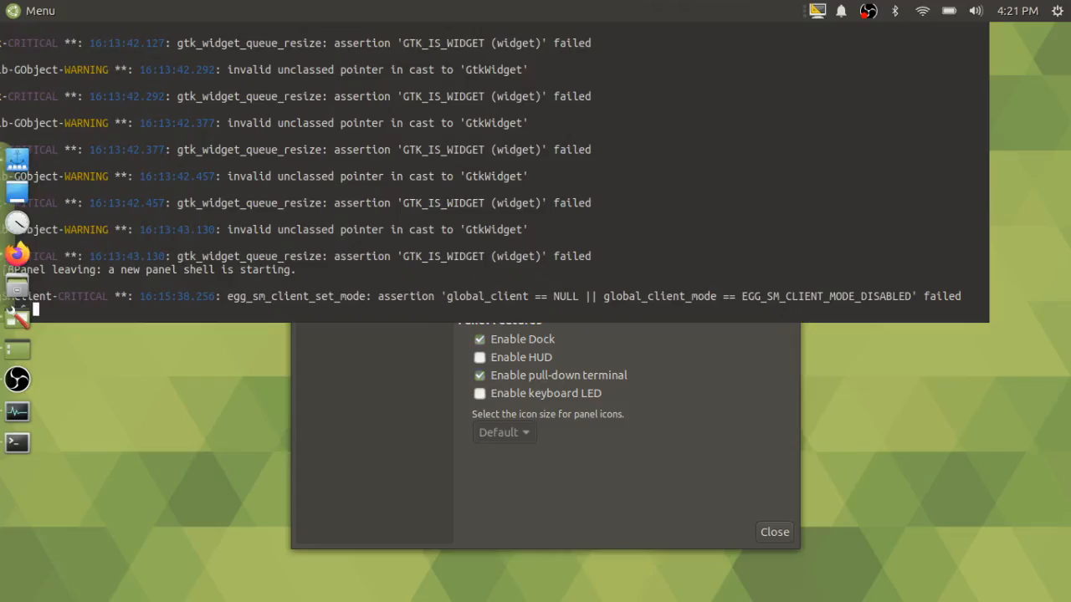
{"action": "key", "text": "F12"}
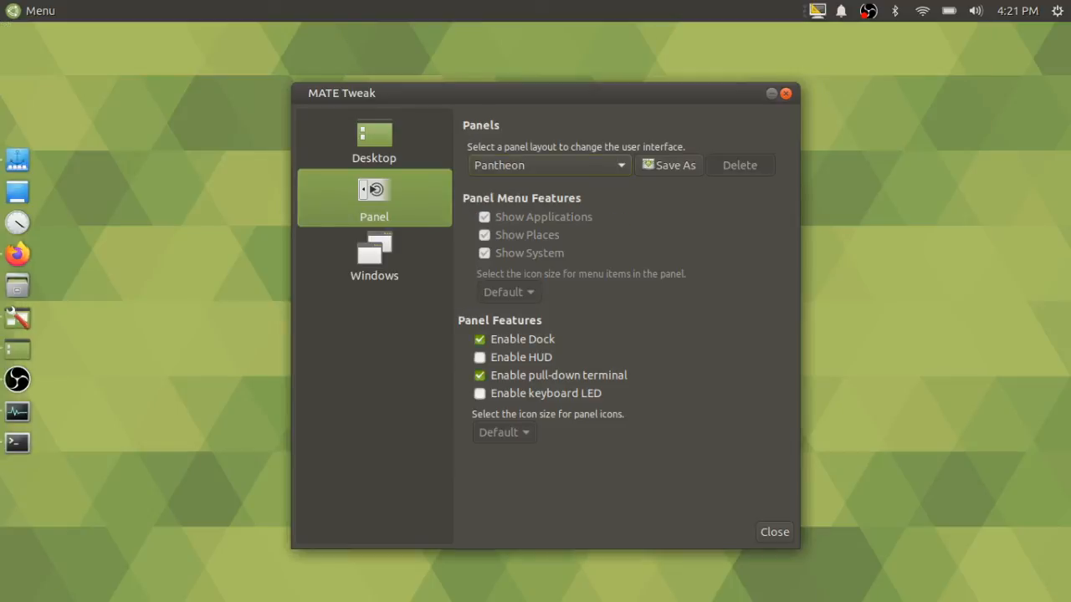
Bring down the pull-down terminal, clear its output, run uname -a and hide the terminal
{"action": "key", "text": "F12"}
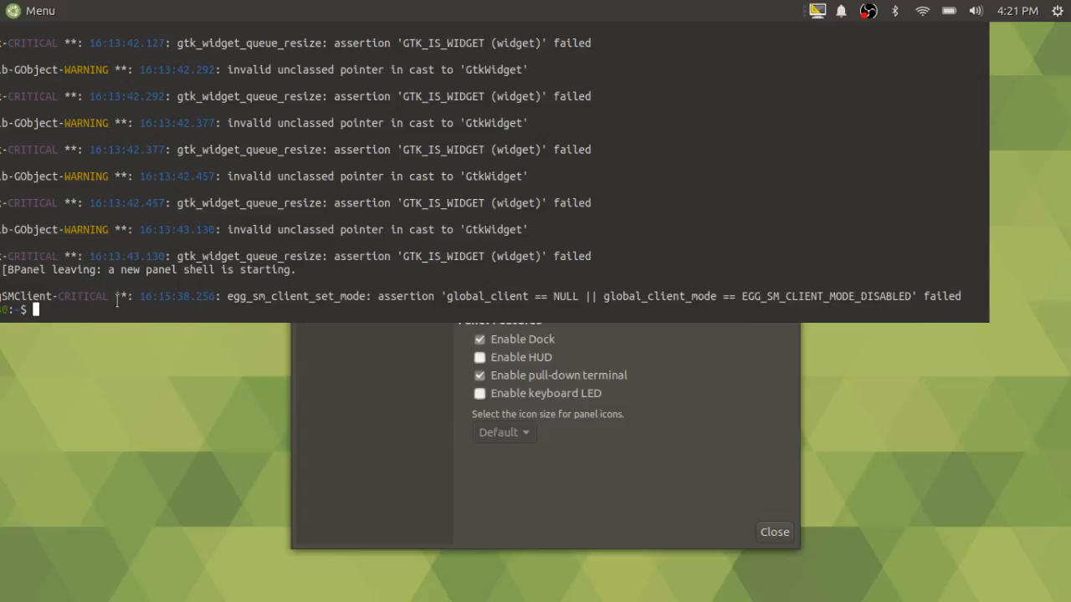
{"action": "type", "text": "clear"}
{"action": "key", "text": "Return"}
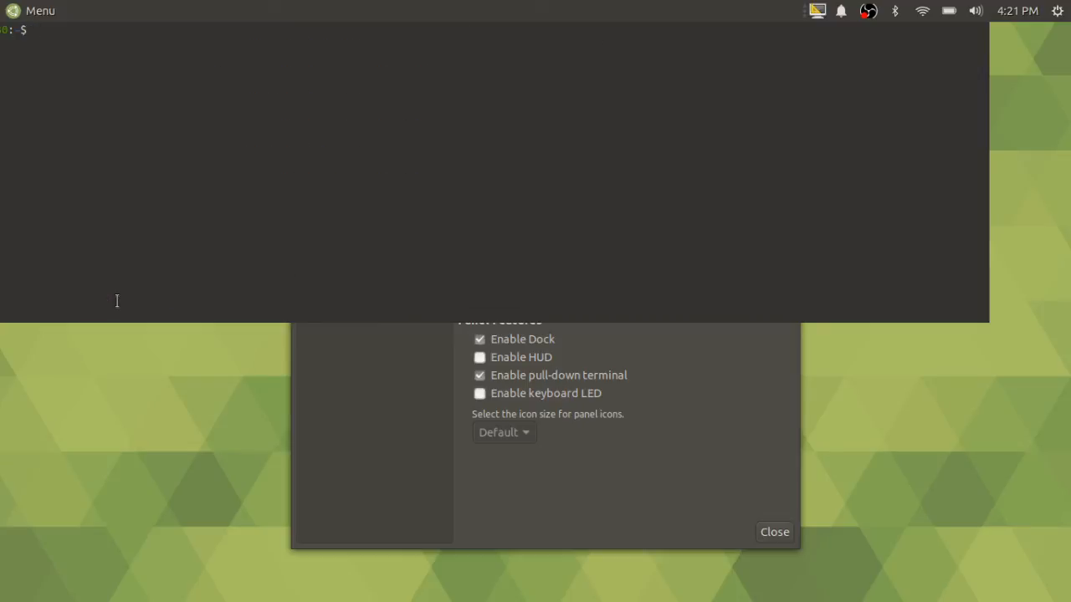
{"action": "type", "text": "uname -a"}
{"action": "key", "text": "Return"}
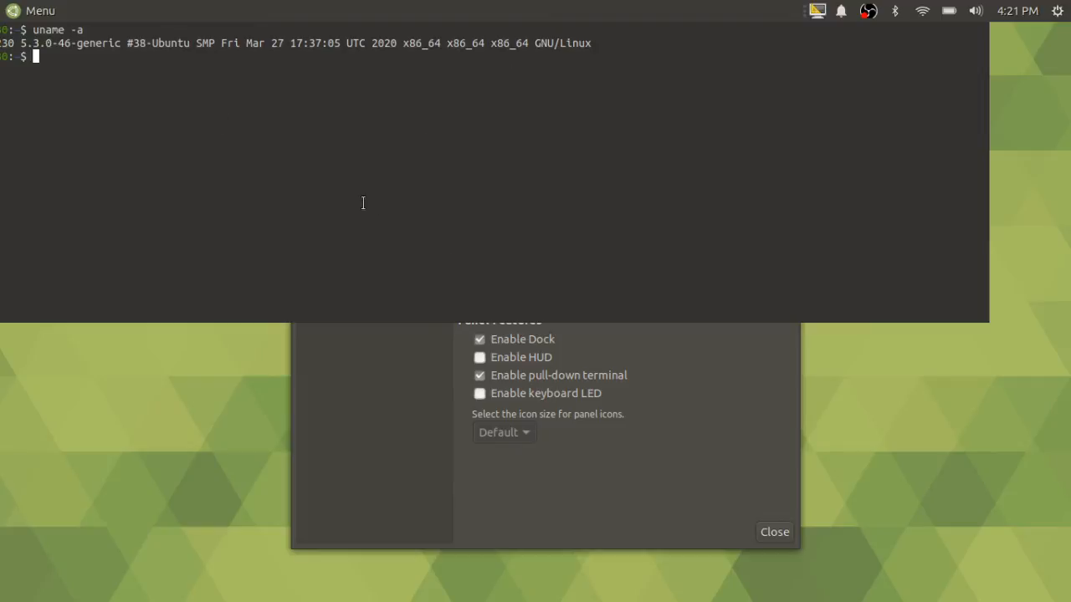
{"action": "key", "text": "F12"}
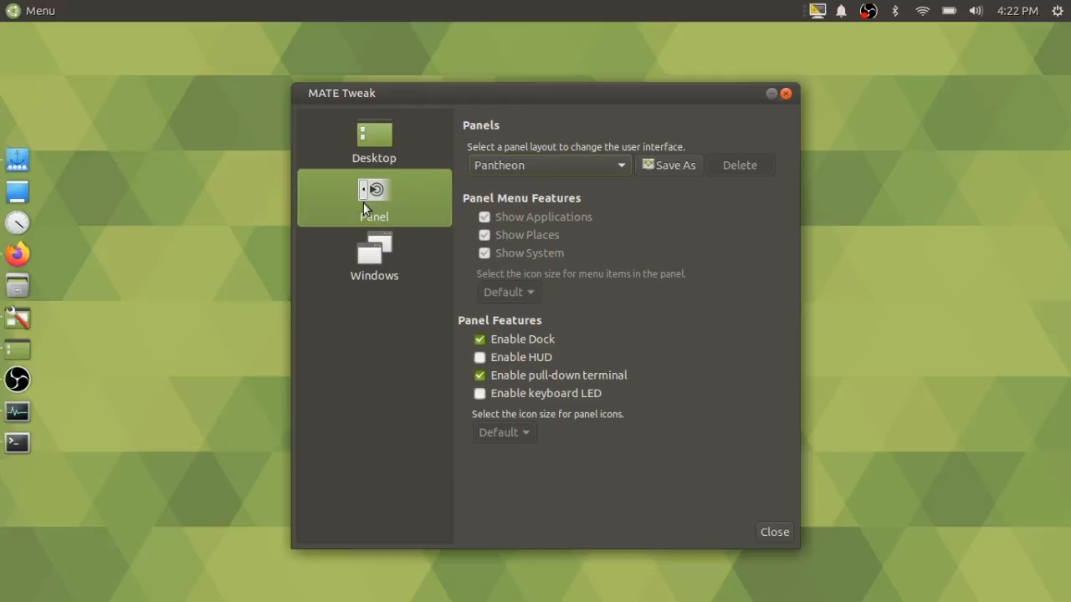
Show the pull-down terminal again, clear the uname output and hide the terminal
{"action": "key", "text": "F12"}
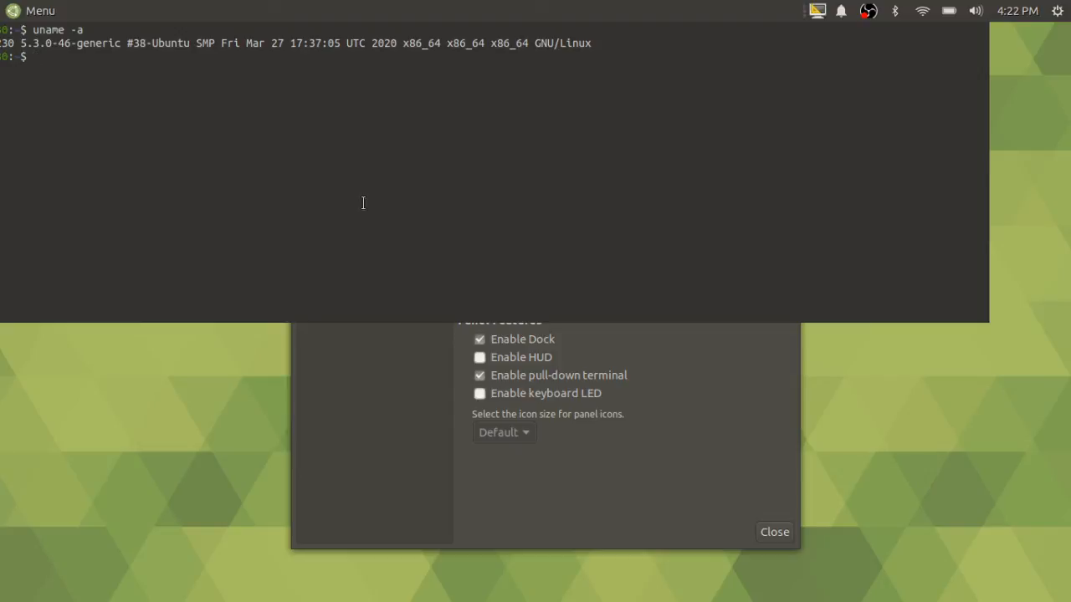
{"action": "type", "text": "clear"}
{"action": "key", "text": "Return"}
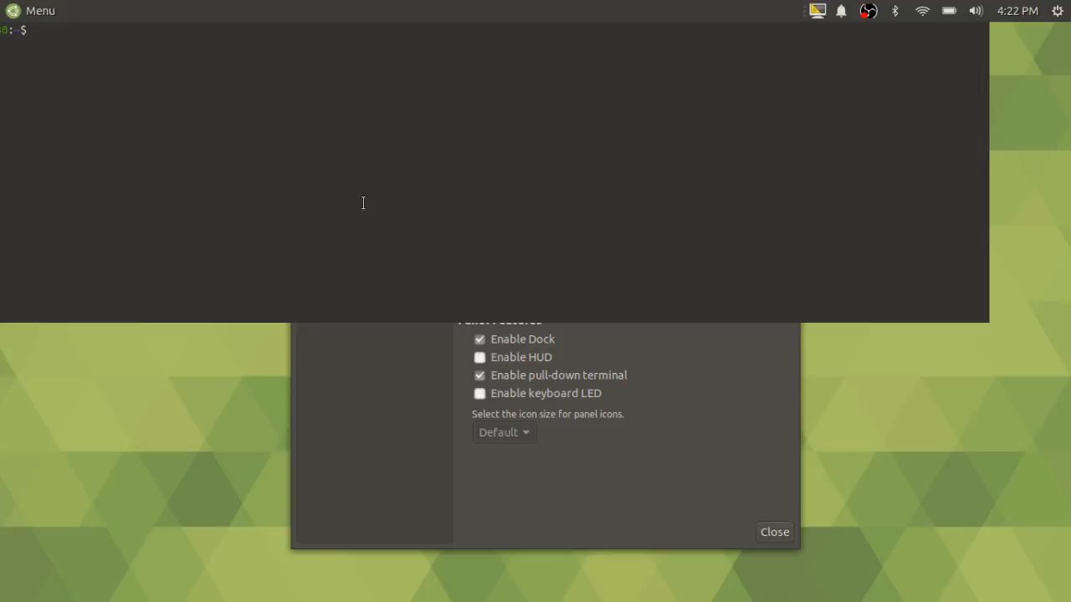
{"action": "key", "text": "F12"}
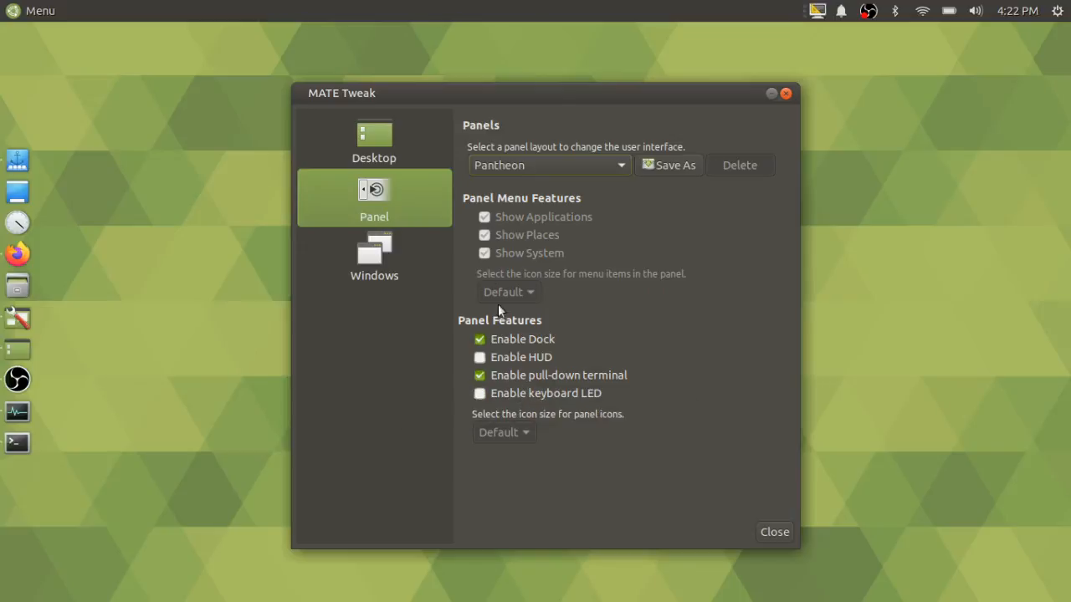
Open the Windows settings in MATE Tweak and review the window manager choices without changing the selection
{"action": "left_click", "coordinate": [364, 274]}
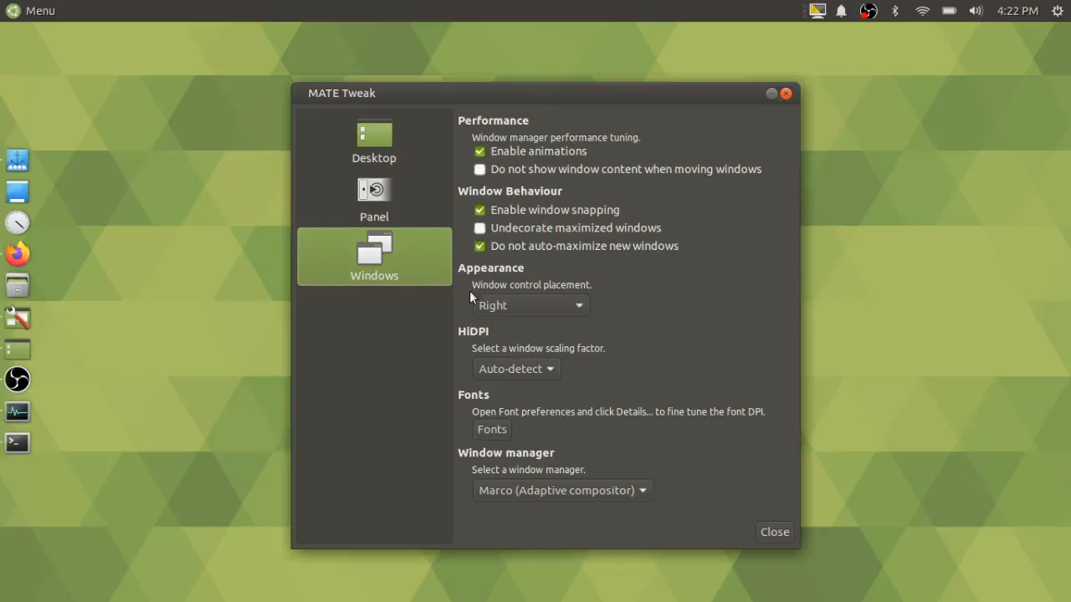
{"action": "left_click", "coordinate": [493, 485]}
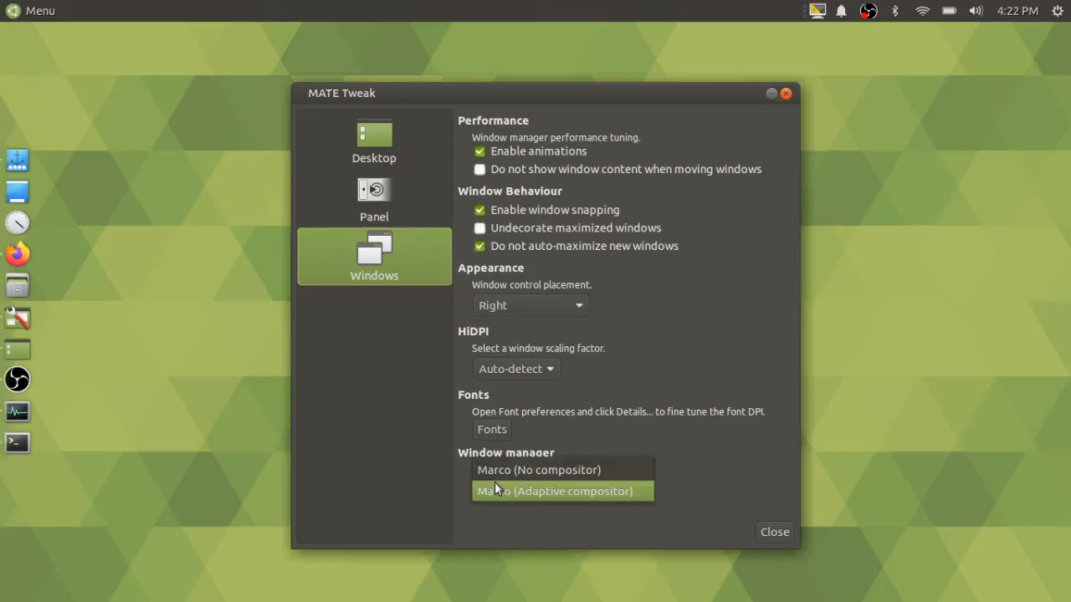
{"action": "left_click", "coordinate": [661, 443]}
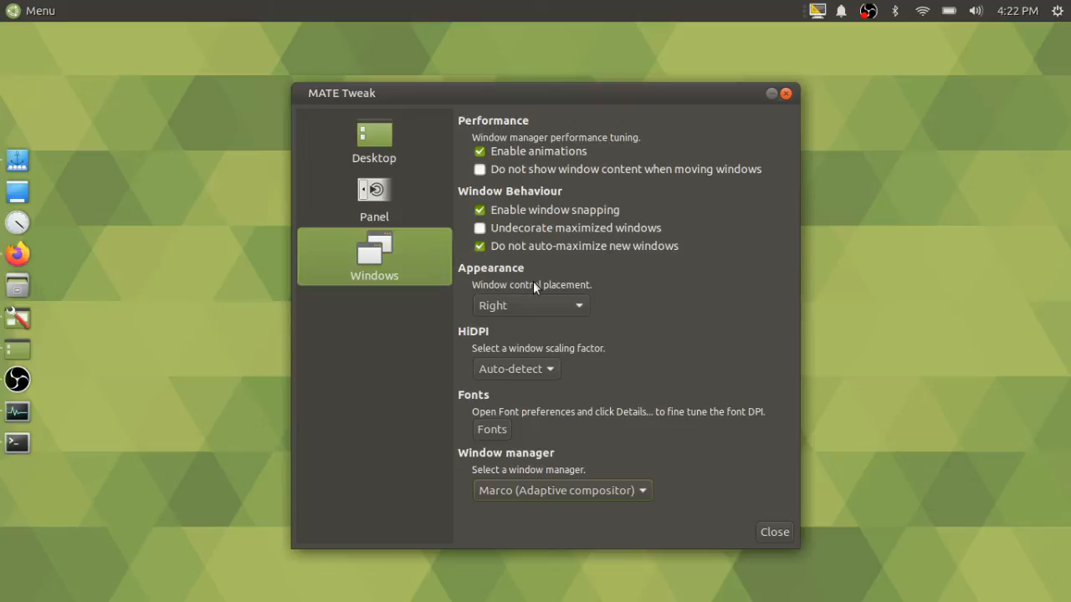
{"action": "left_click", "coordinate": [544, 484]}
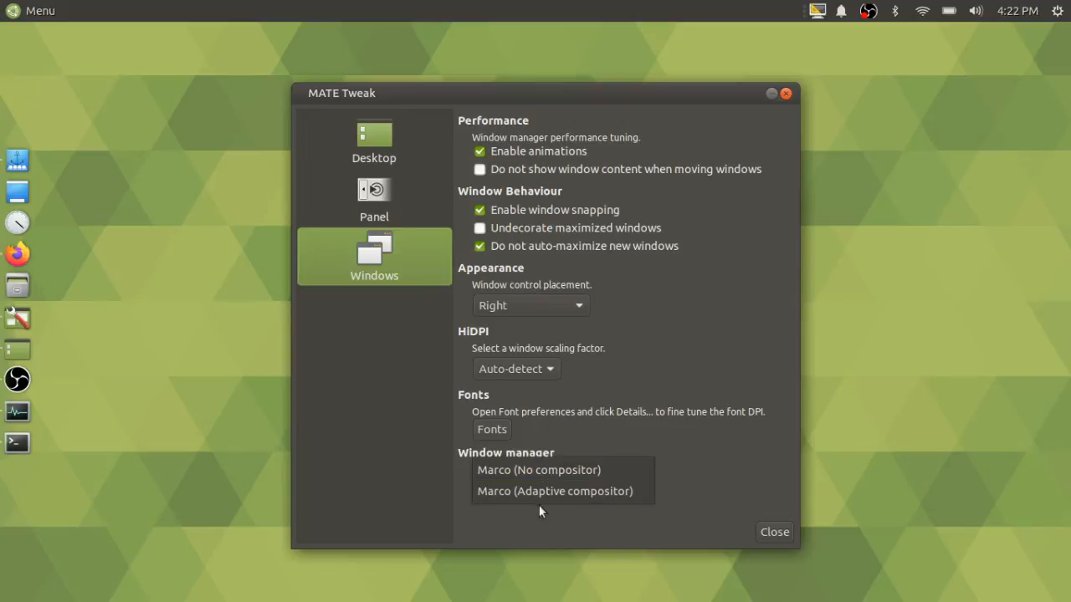
{"action": "left_click", "coordinate": [727, 471]}
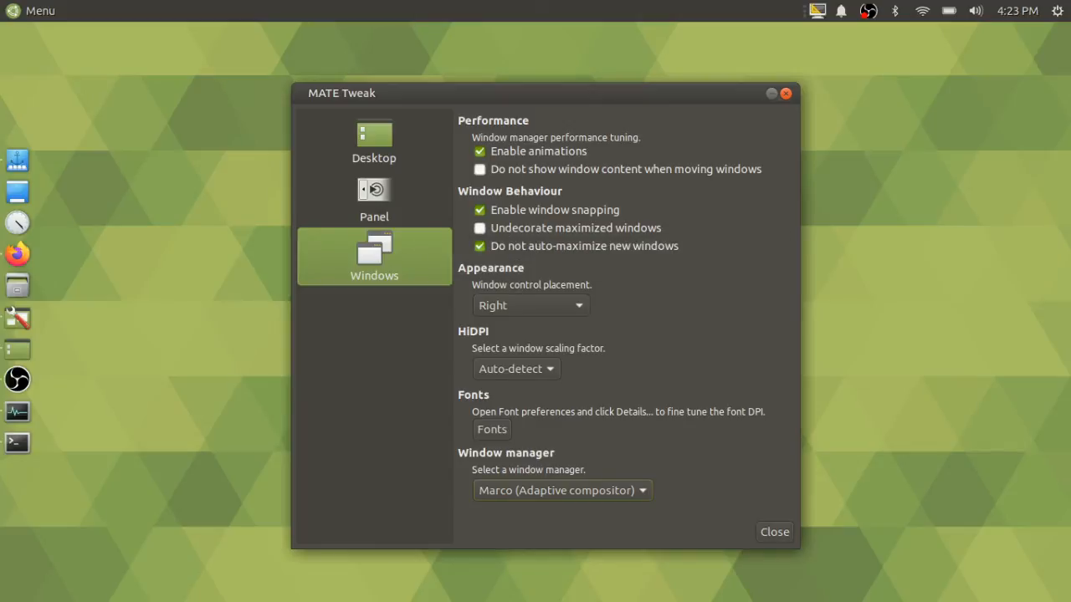
Switch to the Firefox New Tab window and maximize it
{"action": "key", "text": "alt+Tab"}
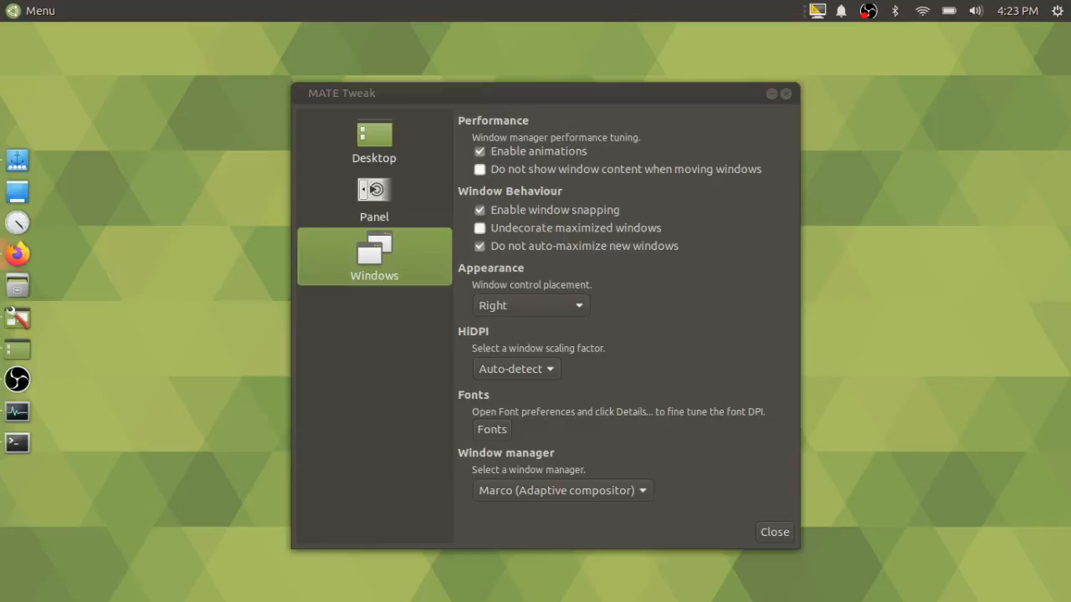
{"action": "left_click", "coordinate": [170, 161]}
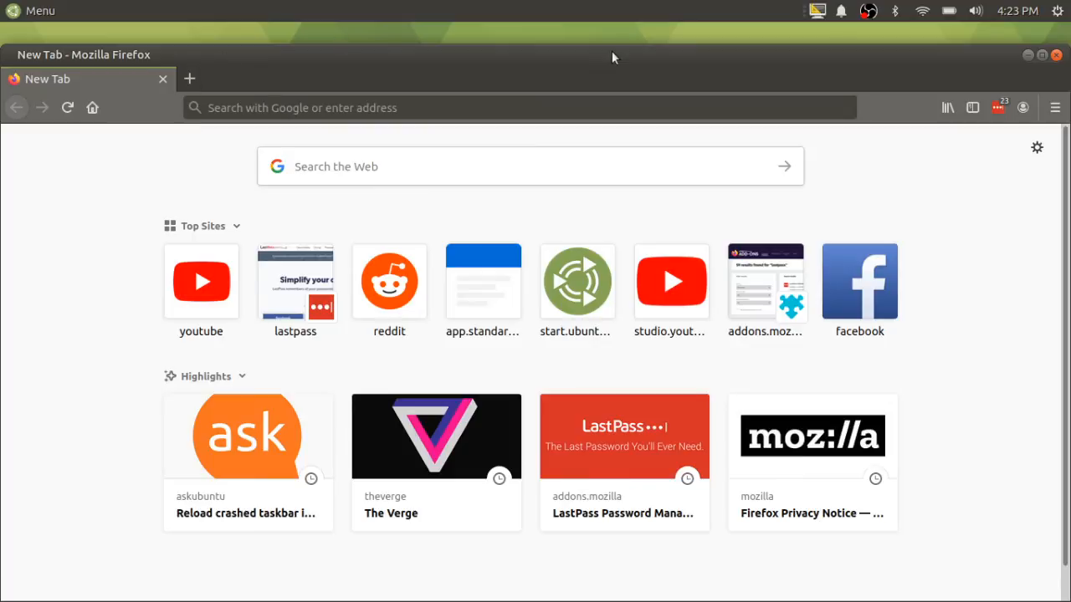
{"action": "left_click", "coordinate": [1041, 56]}
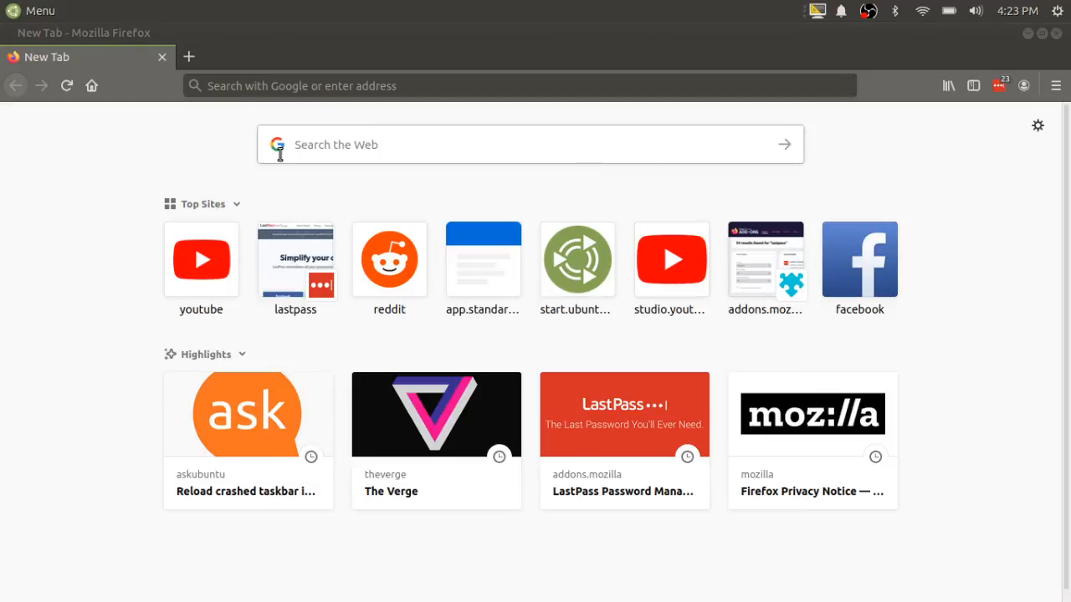
Compare the maximized Firefox title bar with MATE Tweak, then enable Undecorate maximized windows in MATE Tweak
{"action": "key", "text": "alt+Tab"}
{"action": "key", "text": "alt+Tab"}
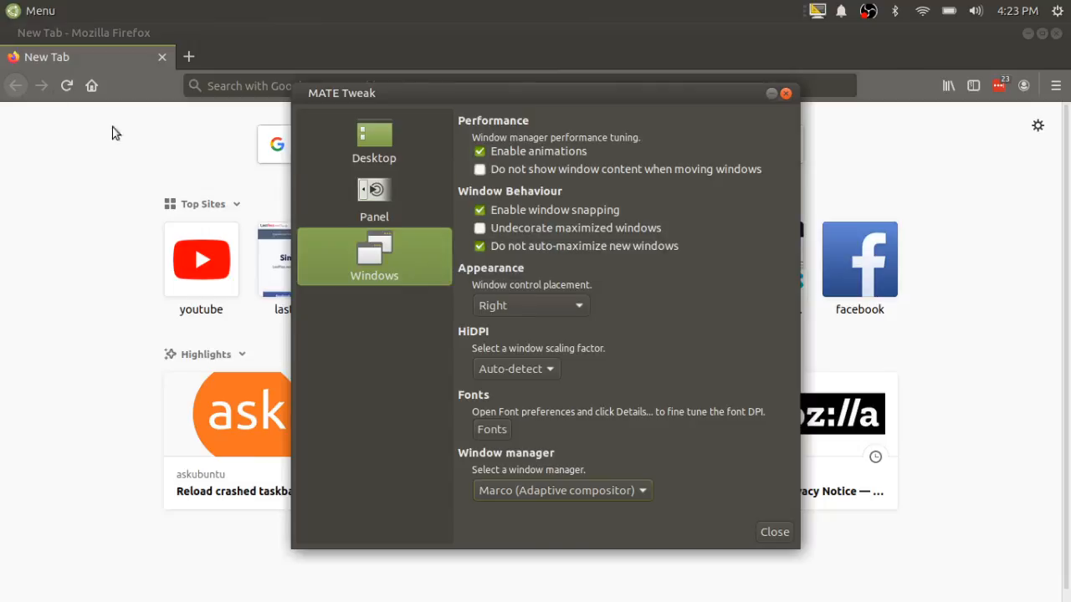
{"action": "left_click", "coordinate": [42, 31]}
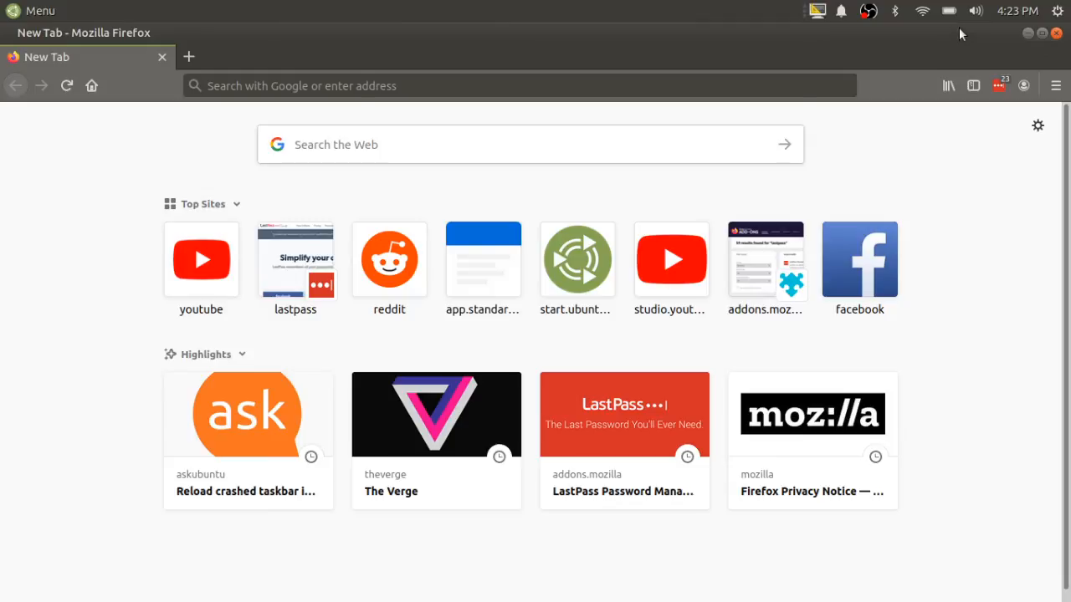
{"action": "key", "text": "alt+Tab"}
{"action": "left_click", "coordinate": [548, 231]}
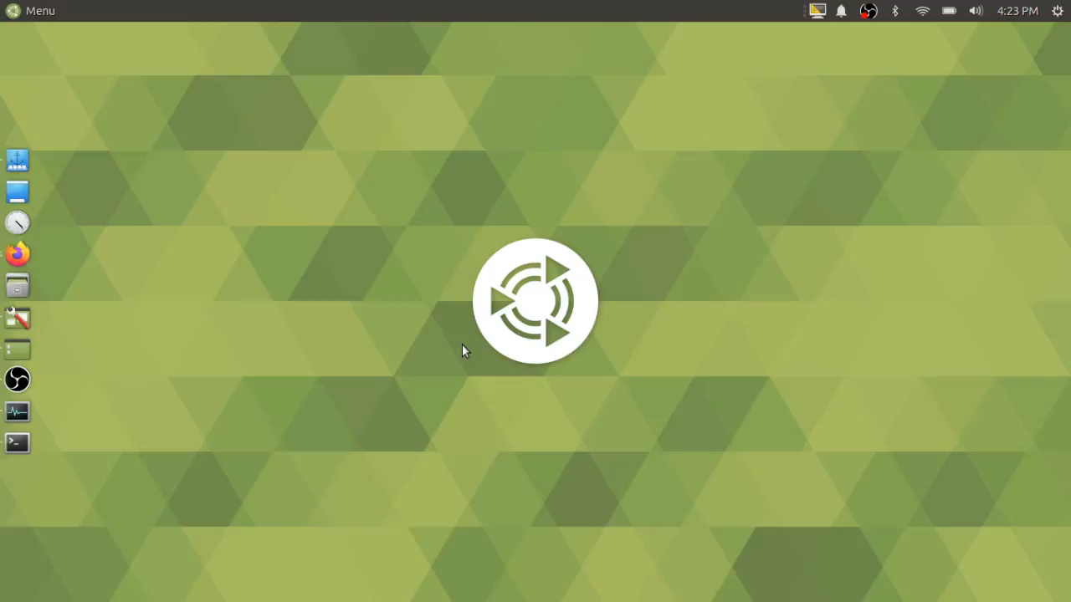
Bring the Firefox New Tab window back, restore it to its floating size and maximize it again
{"action": "left_click", "coordinate": [23, 256]}
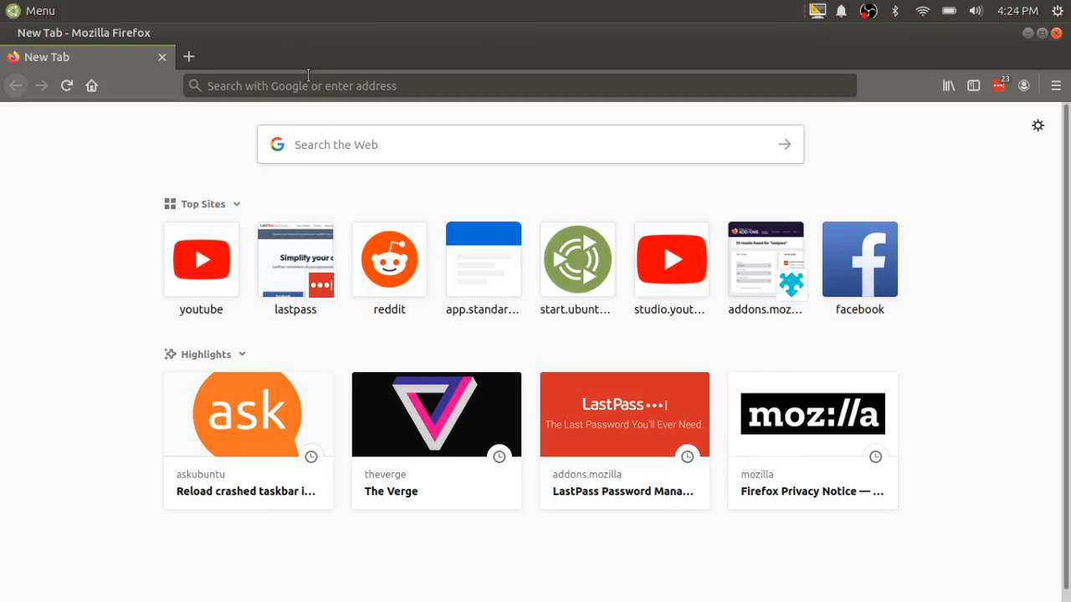
{"action": "left_click", "coordinate": [1041, 32]}
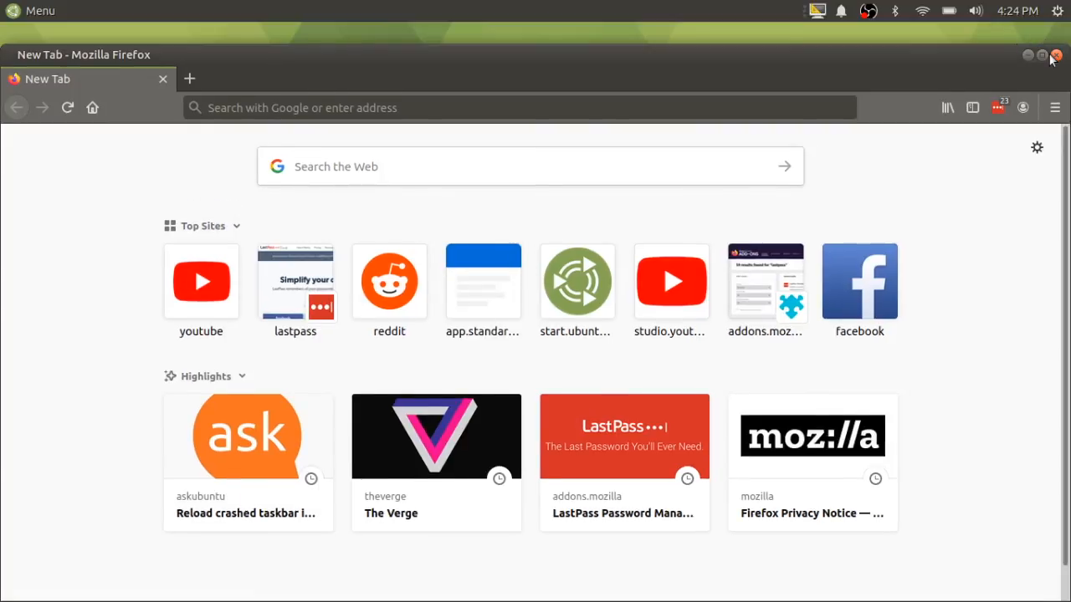
{"action": "left_click", "coordinate": [1042, 55]}
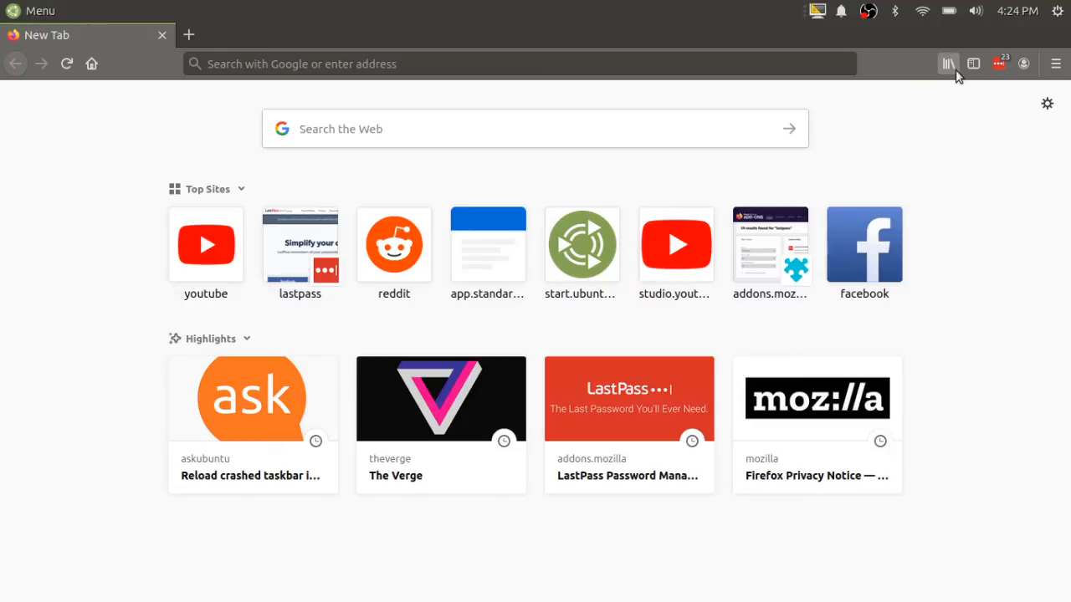
Inspect the Firefox application menu and Firefox's dock menu for ways to close the undecorated window, dismissing both
{"action": "left_click", "coordinate": [1050, 71]}
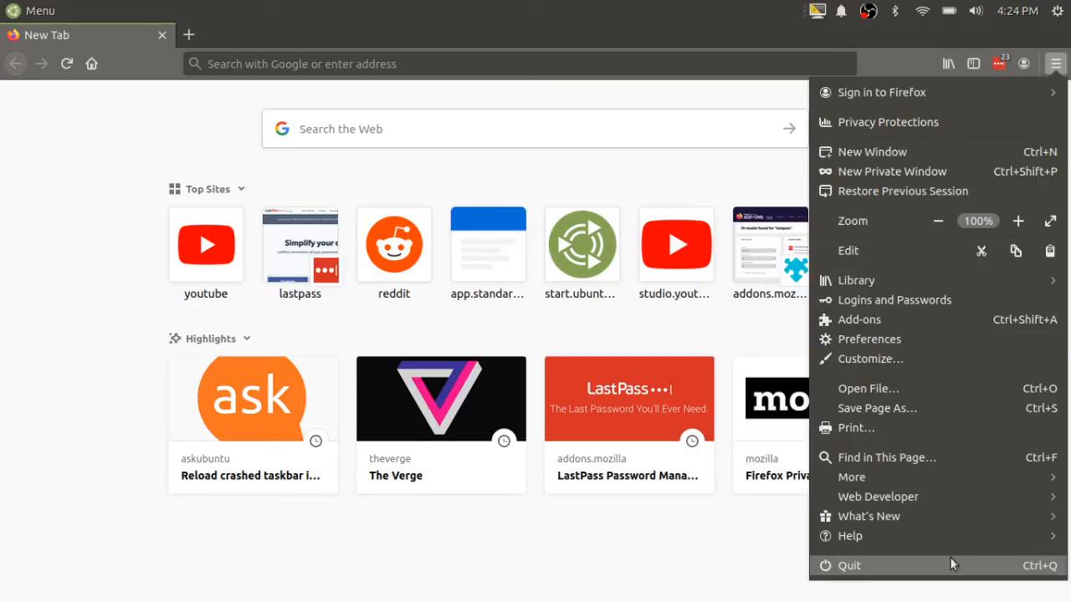
{"action": "left_click", "coordinate": [681, 585]}
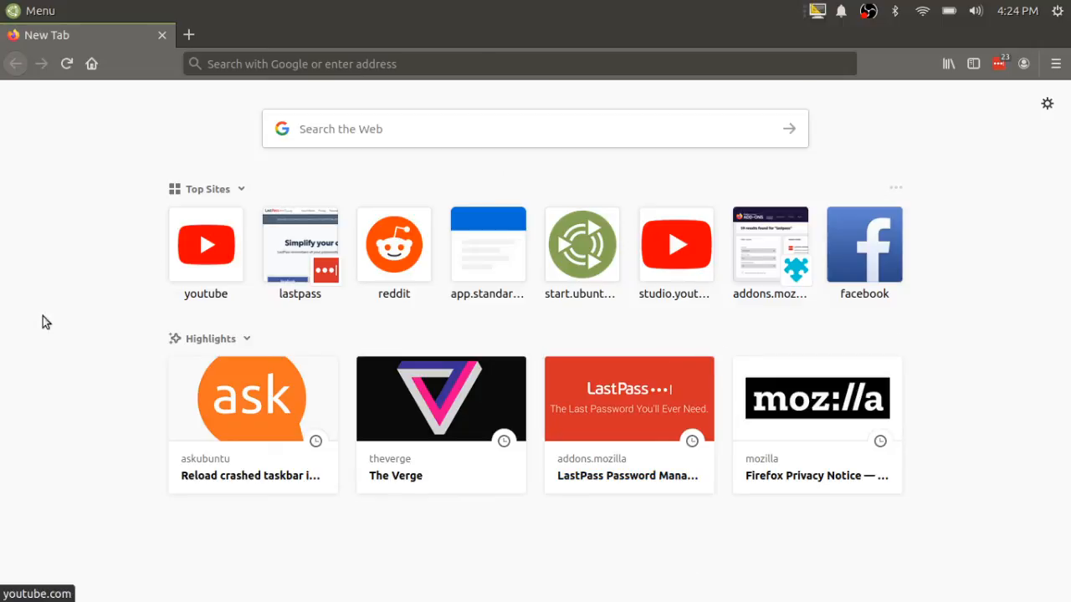
{"action": "mouse_move", "coordinate": [3, 374]}
{"action": "right_click", "coordinate": [18, 243]}
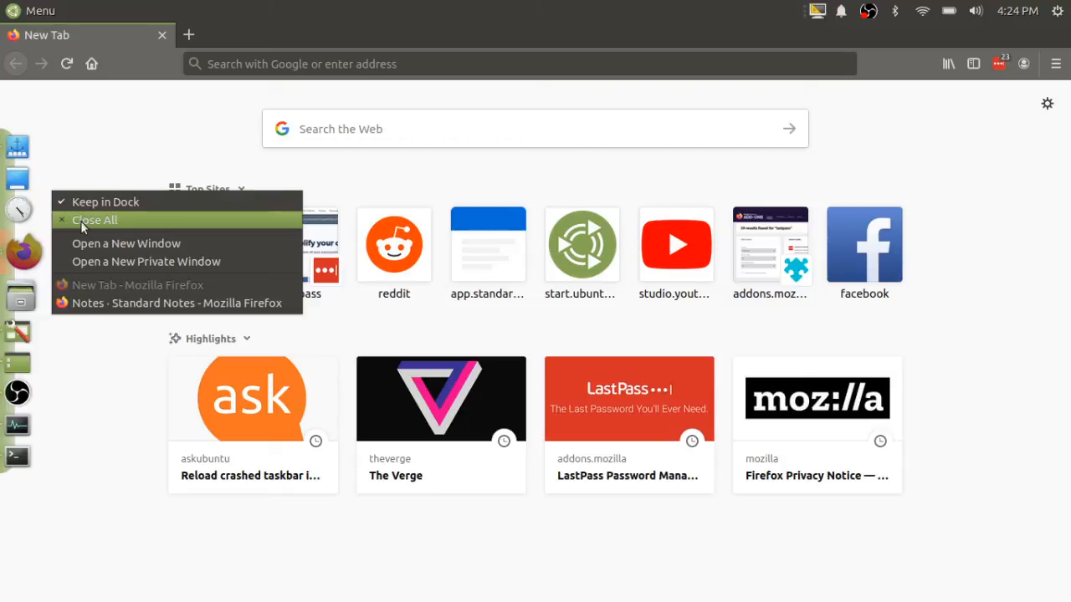
{"action": "left_click", "coordinate": [83, 422]}
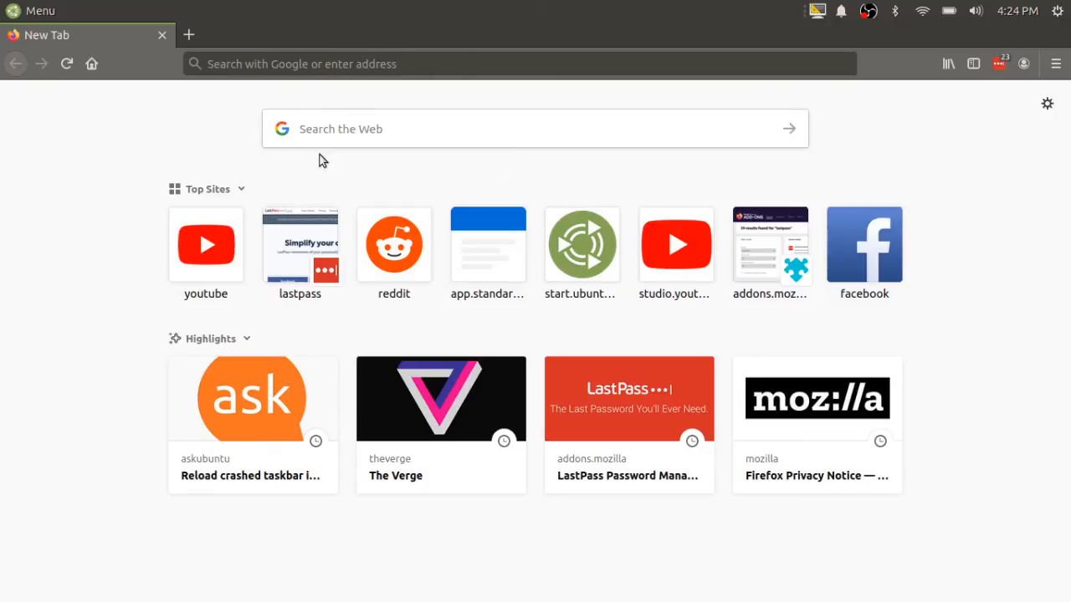
Disable Undecorate maximized windows in MATE Tweak, then return to the Firefox New Tab window
{"action": "mouse_move", "coordinate": [3, 266]}
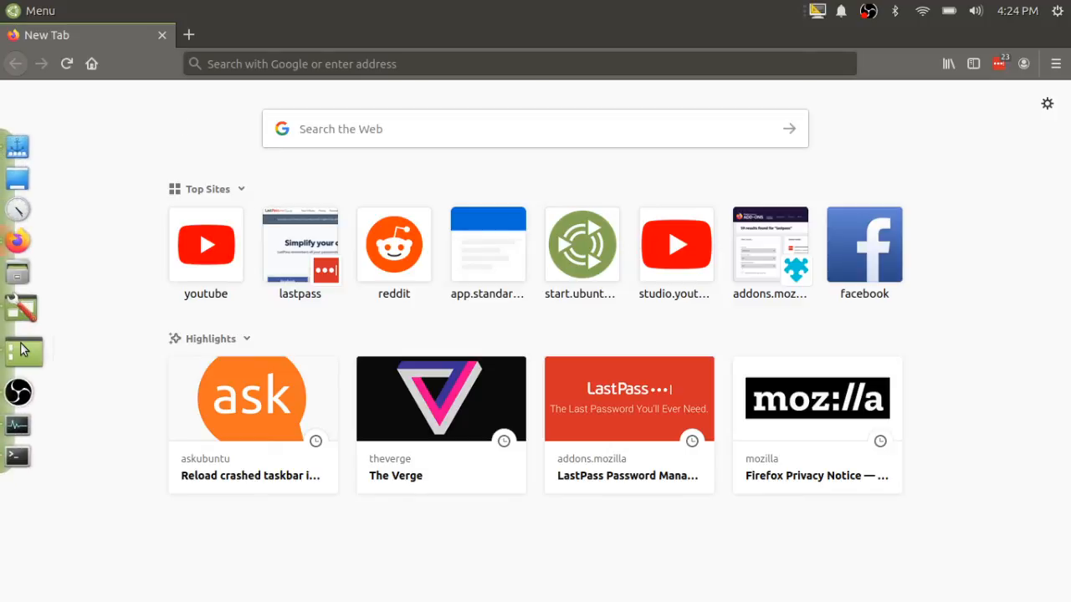
{"action": "left_click", "coordinate": [10, 353]}
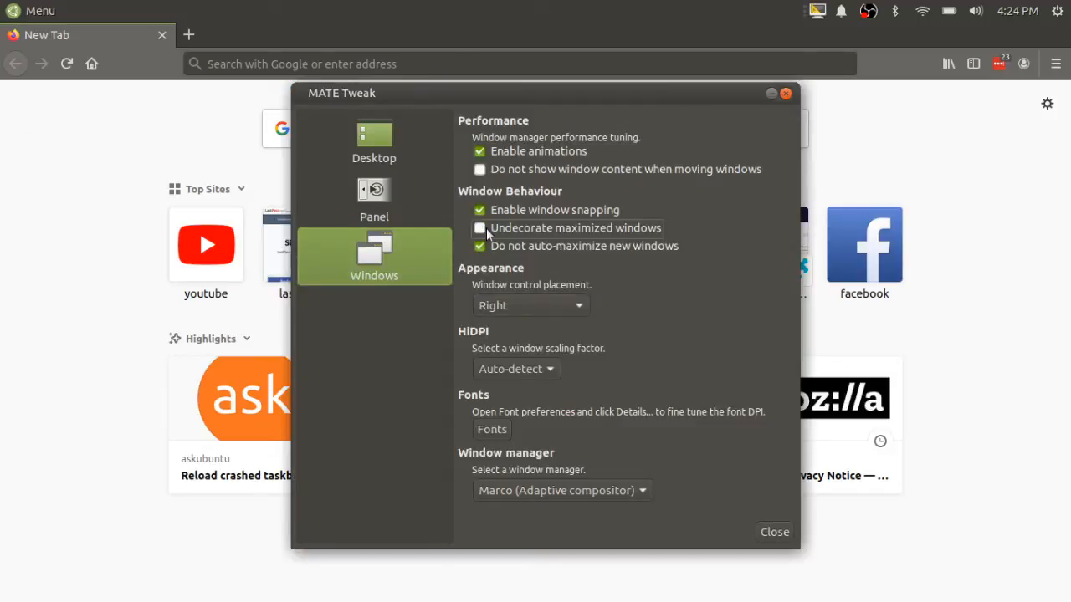
{"action": "key", "text": "super+d"}
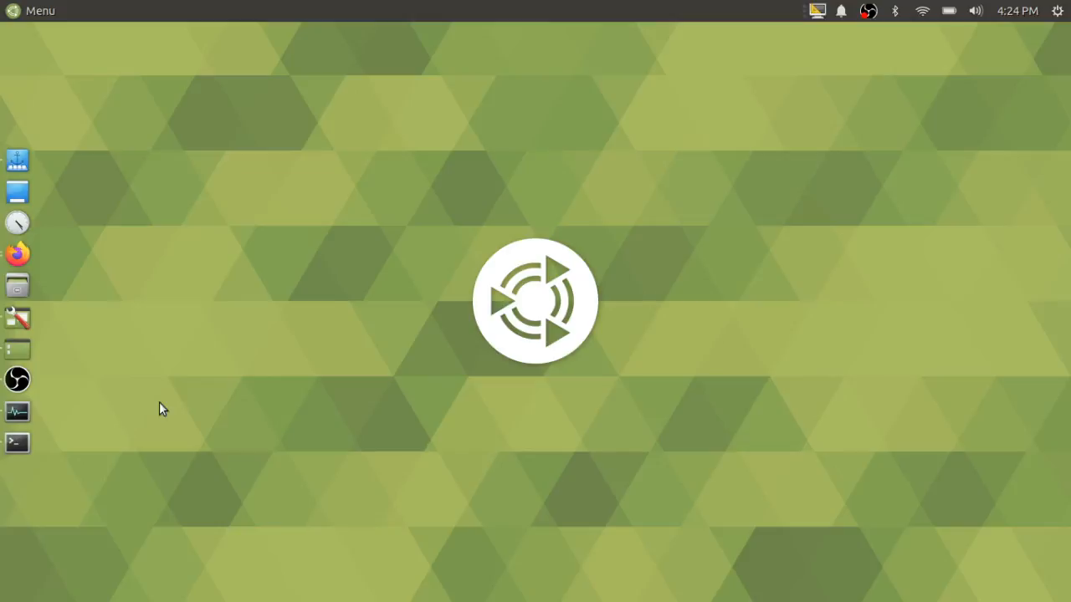
{"action": "left_click", "coordinate": [17, 253]}
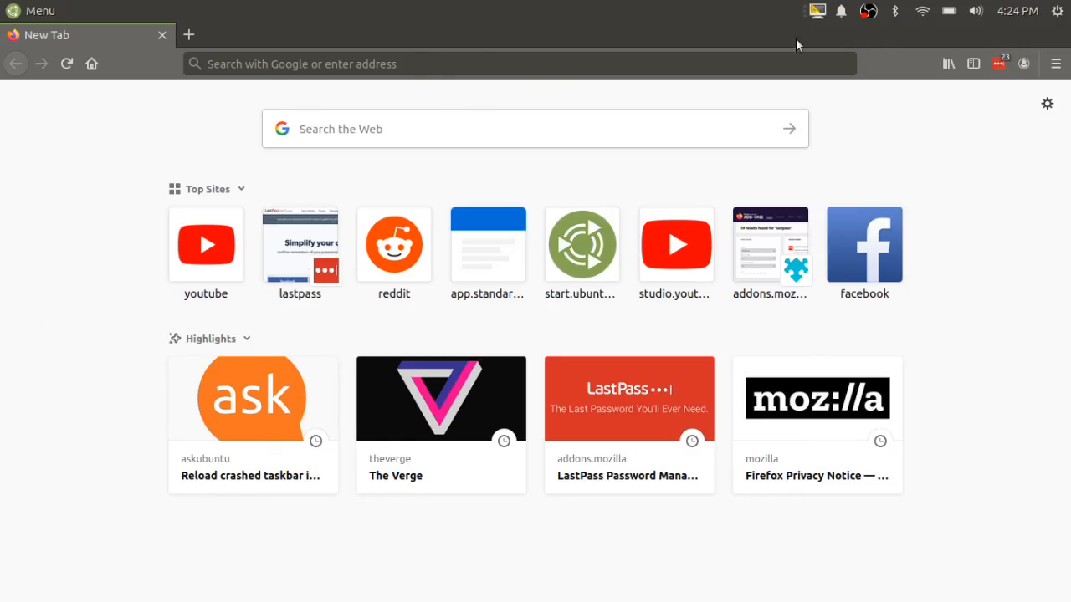
Check the Firefox application menu and dismiss it, then tile the window to the left half and maximize it again
{"action": "left_click", "coordinate": [1055, 64]}
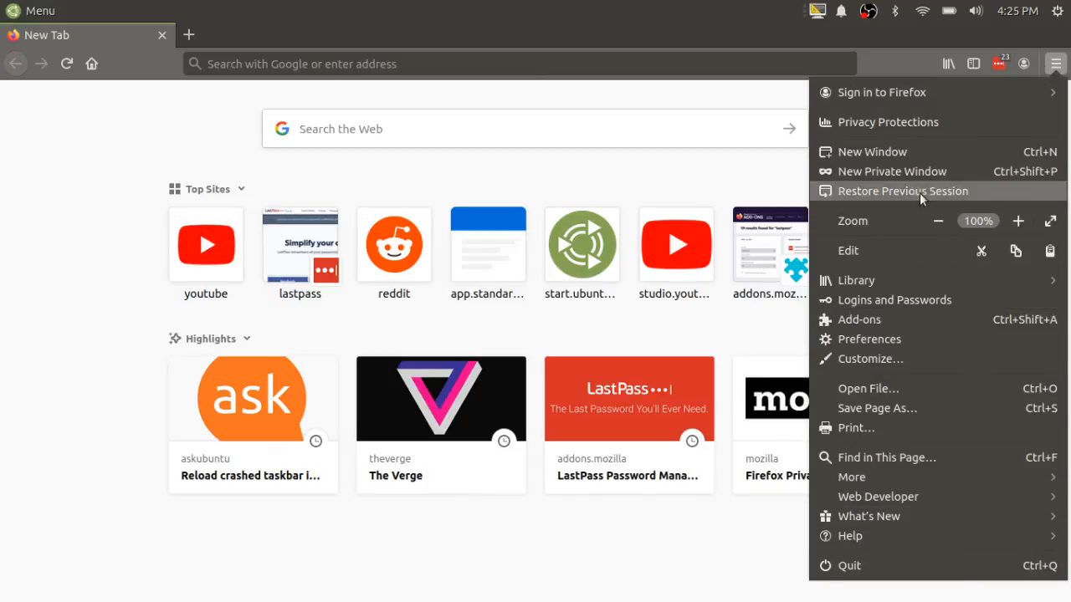
{"action": "left_click", "coordinate": [106, 283]}
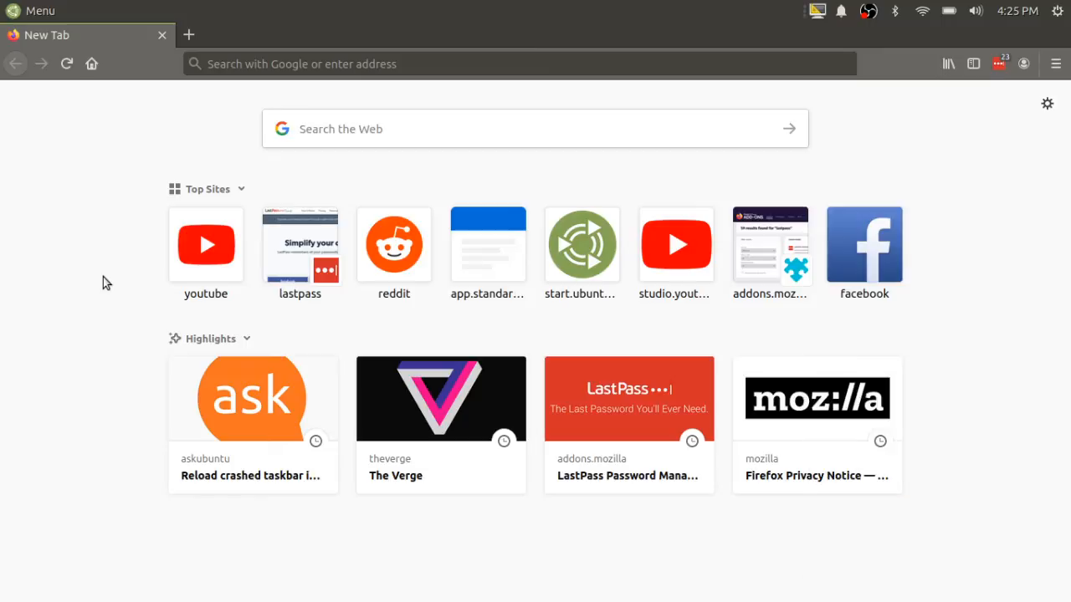
{"action": "key", "text": "super+Left"}
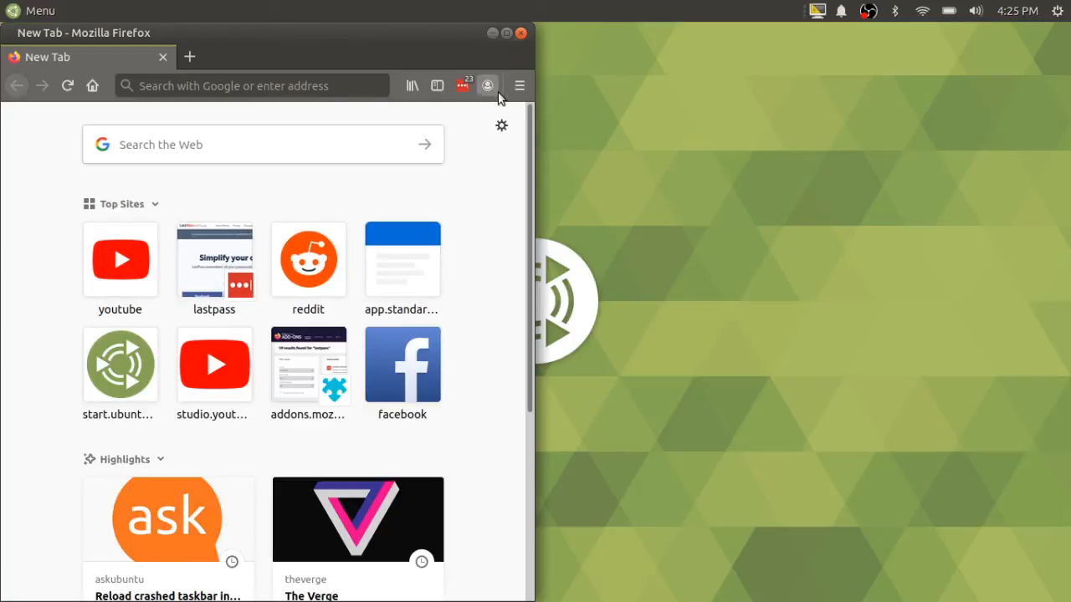
{"action": "left_click", "coordinate": [506, 33]}
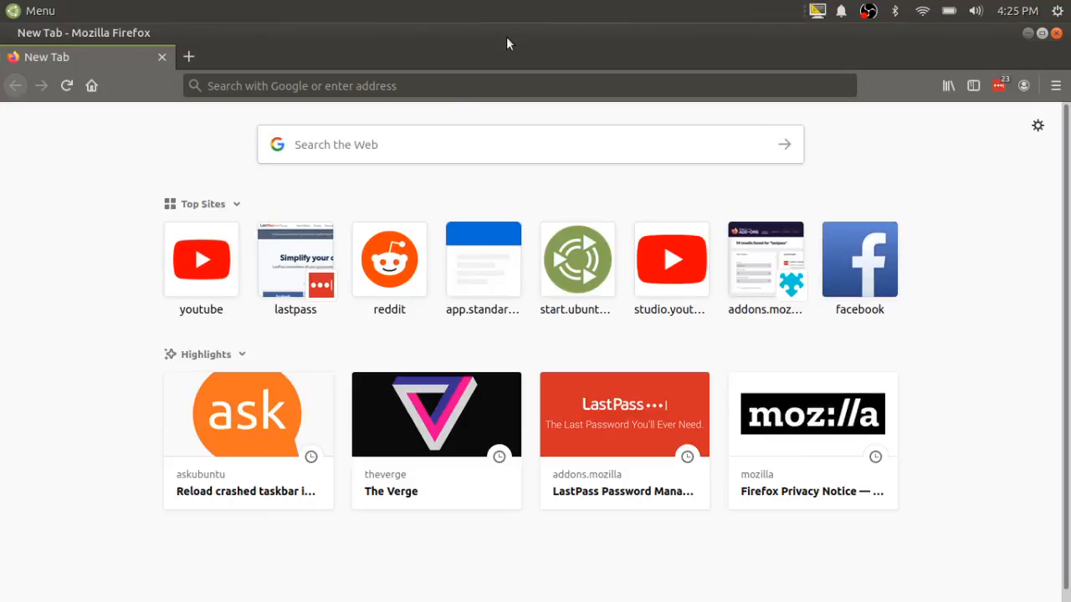
Tile the Firefox window alternately to the left and right halves of the desktop, then maximize it
{"action": "mouse_move", "coordinate": [507, 36]}
{"action": "left_mouse_down"}
{"action": "mouse_move", "coordinate": [519, 76]}
{"action": "mouse_move", "coordinate": [499, 21]}
{"action": "left_mouse_up"}
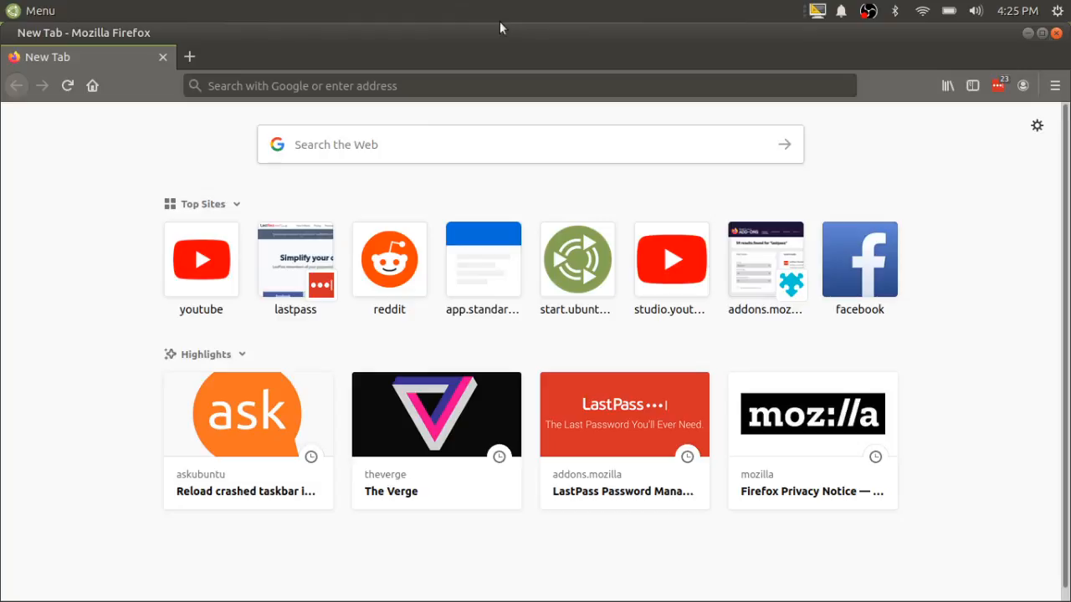
{"action": "key", "text": "super+Left"}
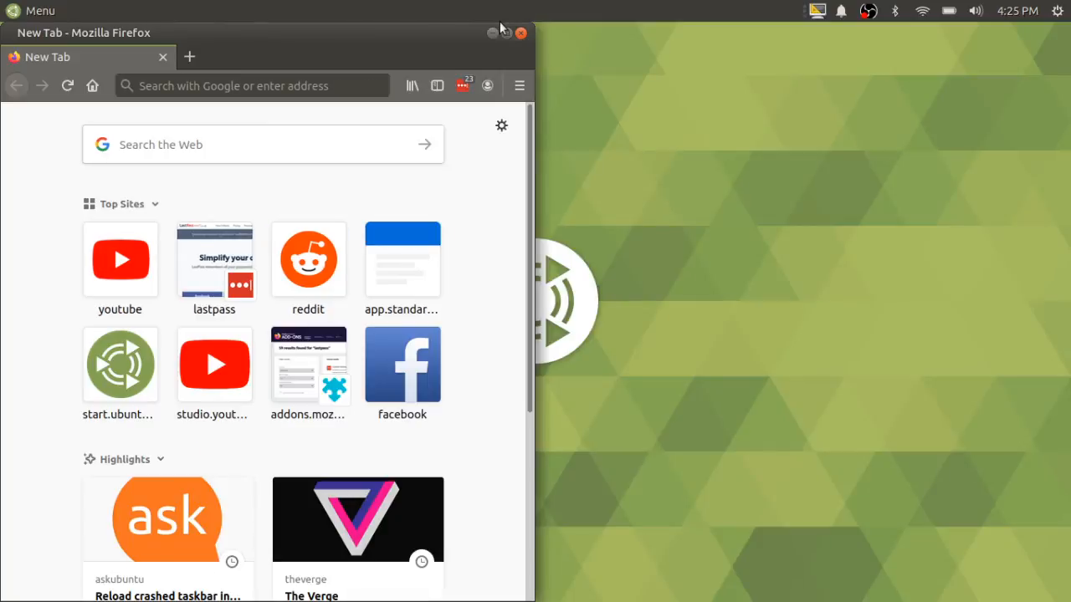
{"action": "key", "text": "super+Right"}
{"action": "key", "text": "super+Left"}
{"action": "key", "text": "super"}
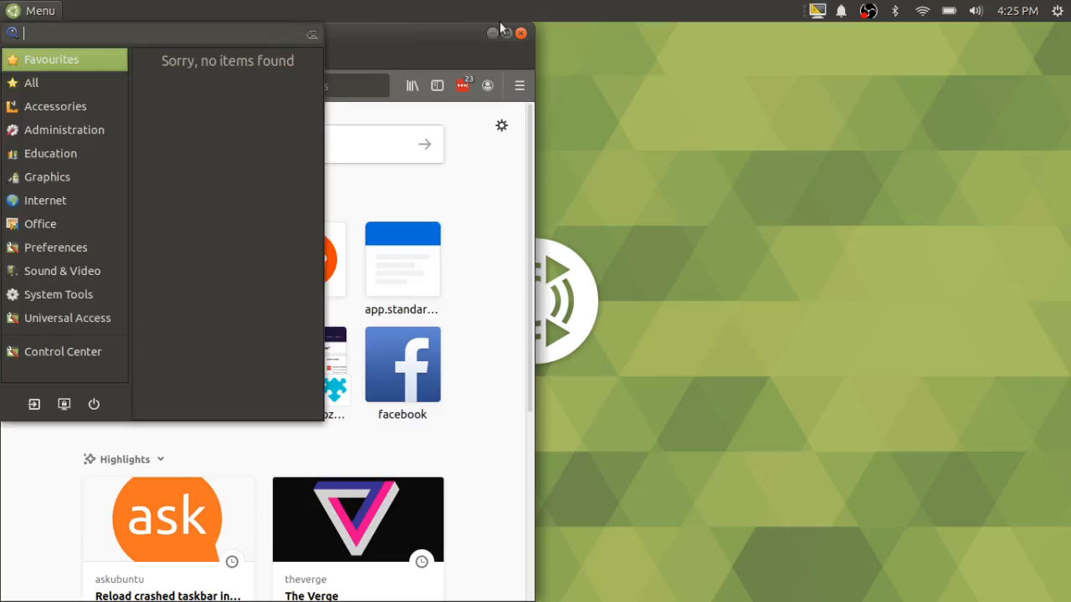
{"action": "key", "text": "super"}
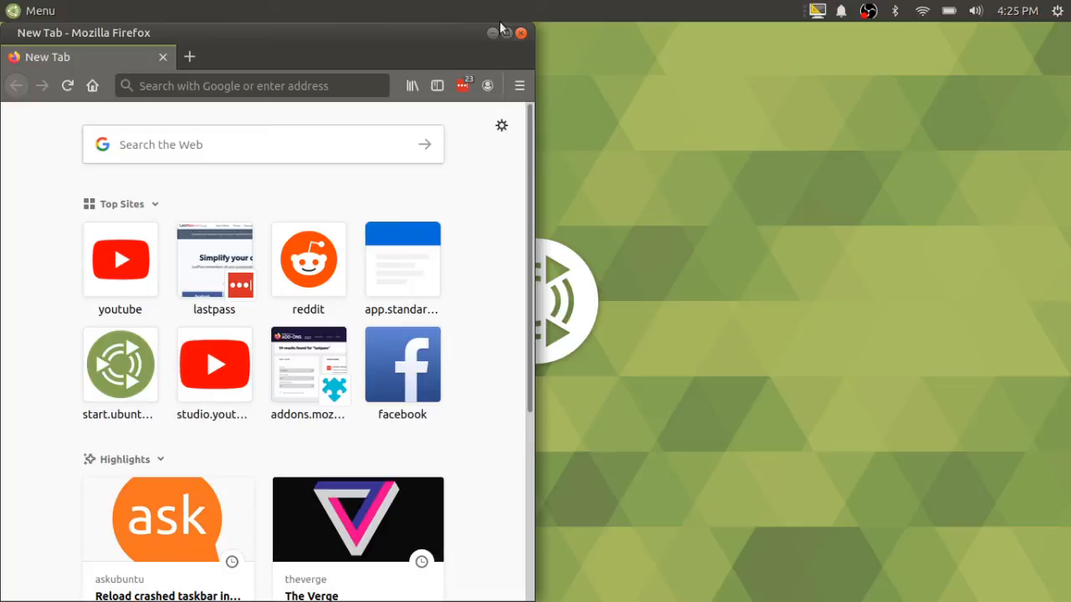
{"action": "key", "text": "super+Right"}
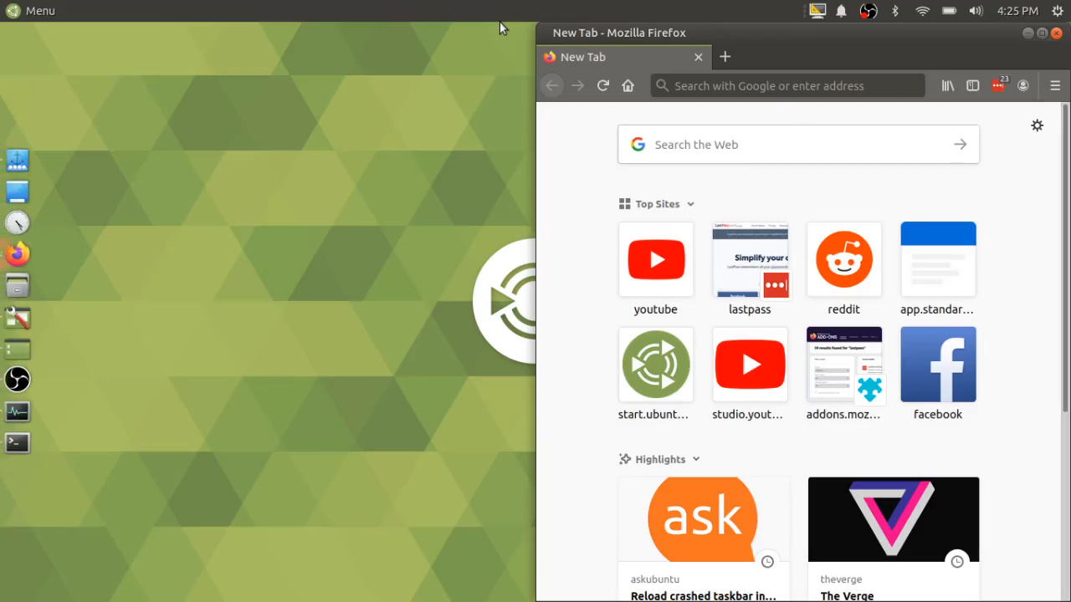
{"action": "key", "text": "super+Left"}
{"action": "key", "text": "super+Right"}
{"action": "key", "text": "super+Up"}
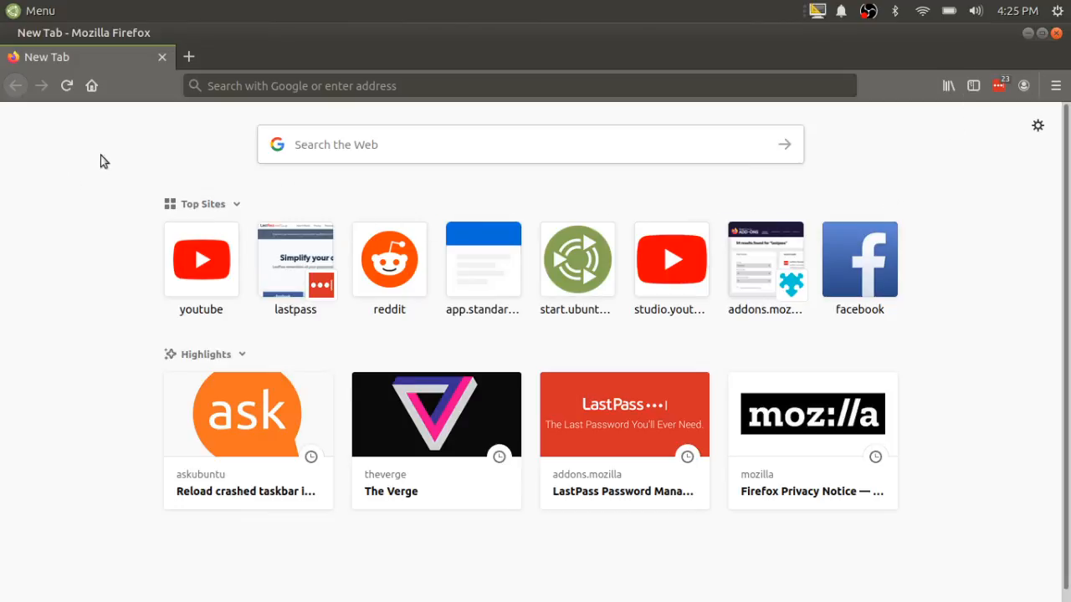
Turn Enable window snapping off and back on in MATE Tweak, then close it and minimize Firefox
{"action": "mouse_move", "coordinate": [1, 293]}
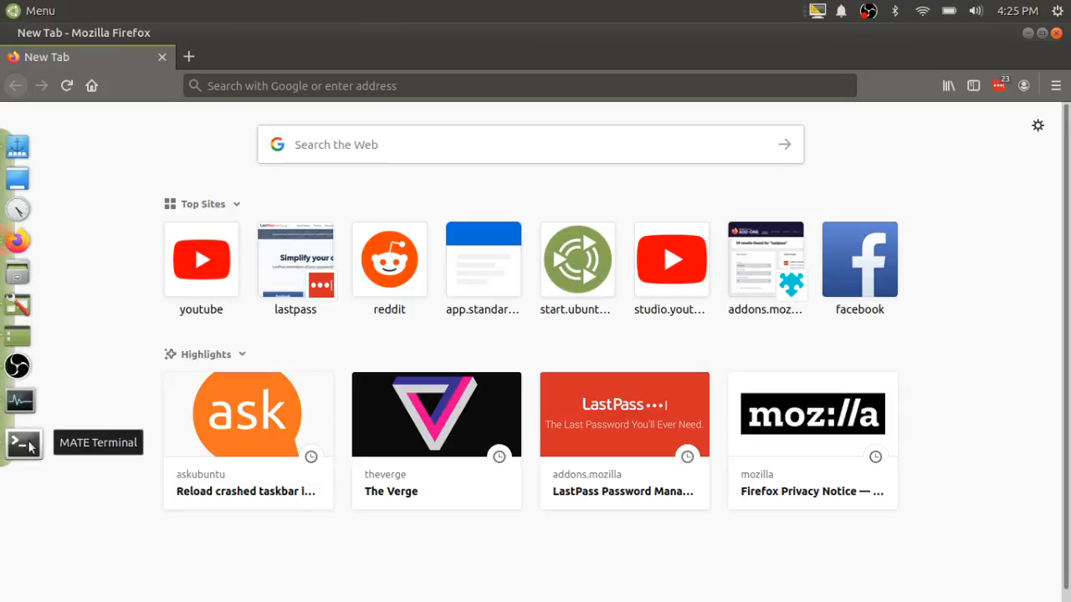
{"action": "left_click", "coordinate": [20, 346]}
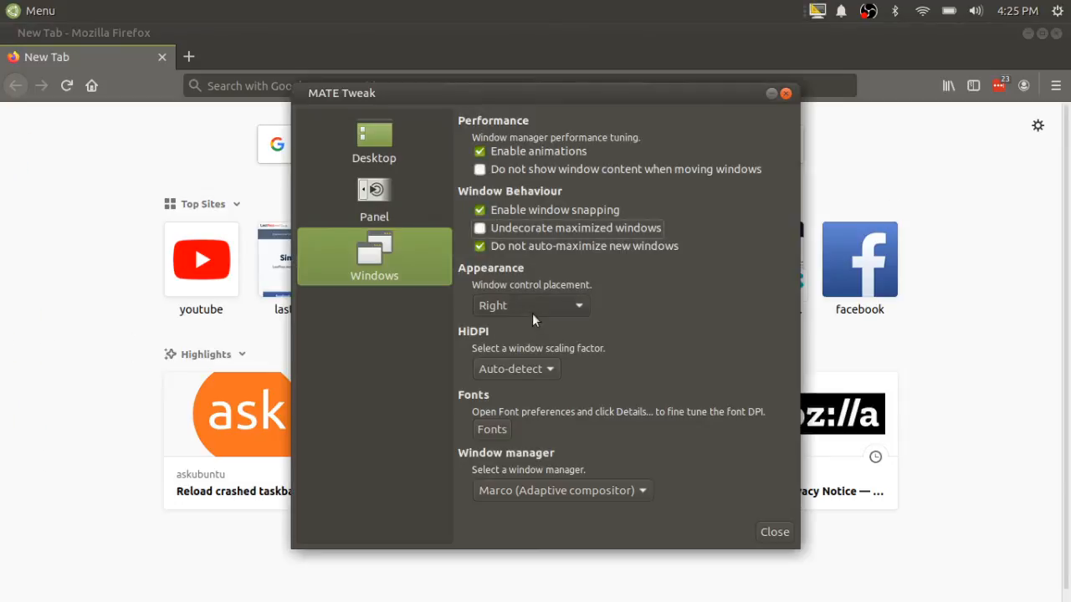
{"action": "left_click", "coordinate": [524, 213]}
{"action": "left_click", "coordinate": [522, 213]}
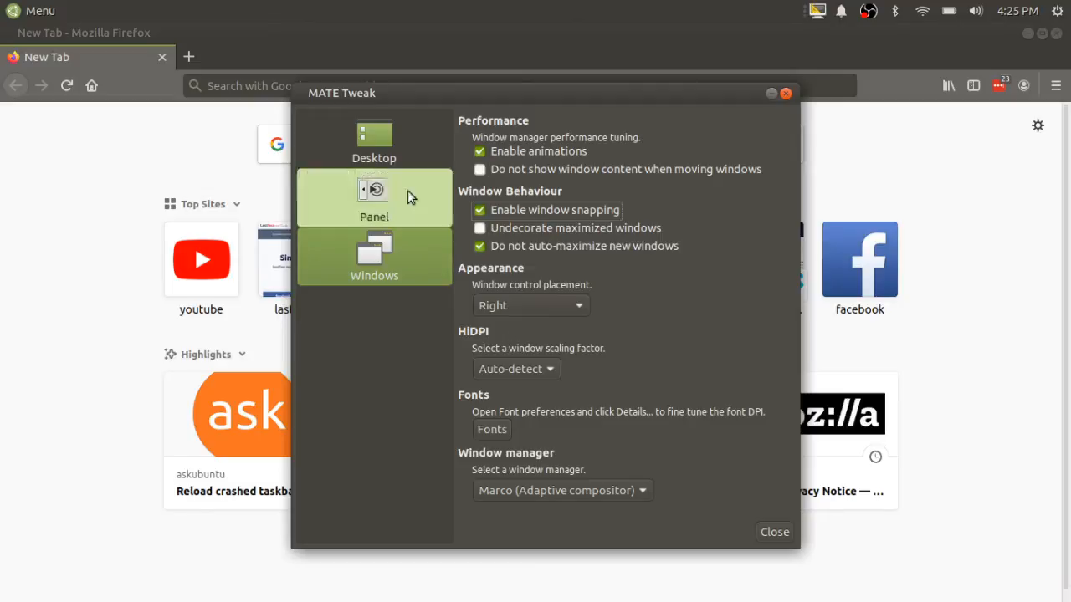
{"action": "left_click", "coordinate": [772, 532]}
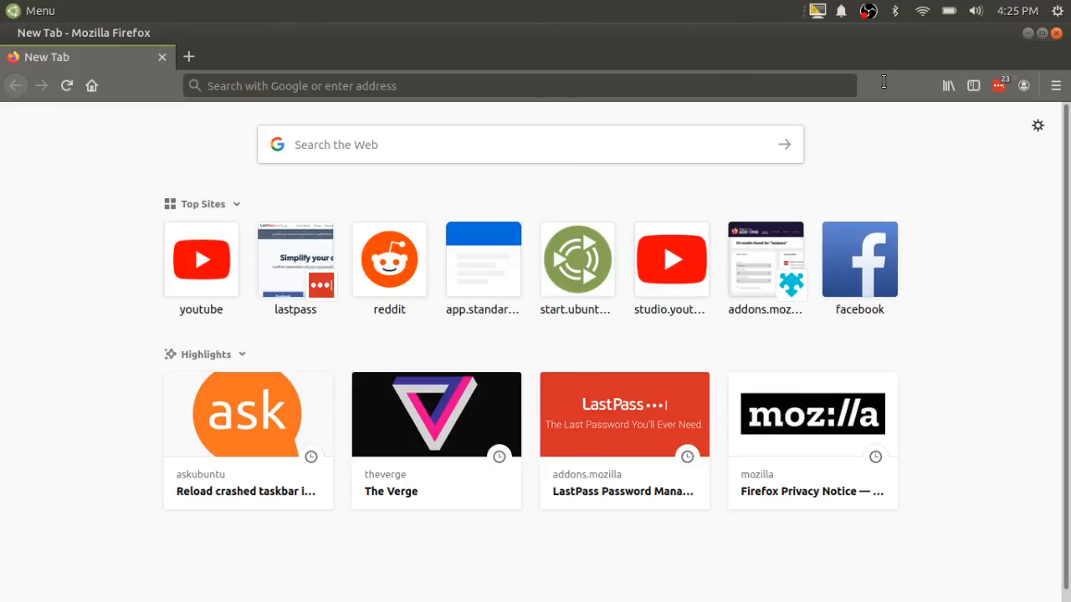
{"action": "left_click", "coordinate": [1029, 34]}
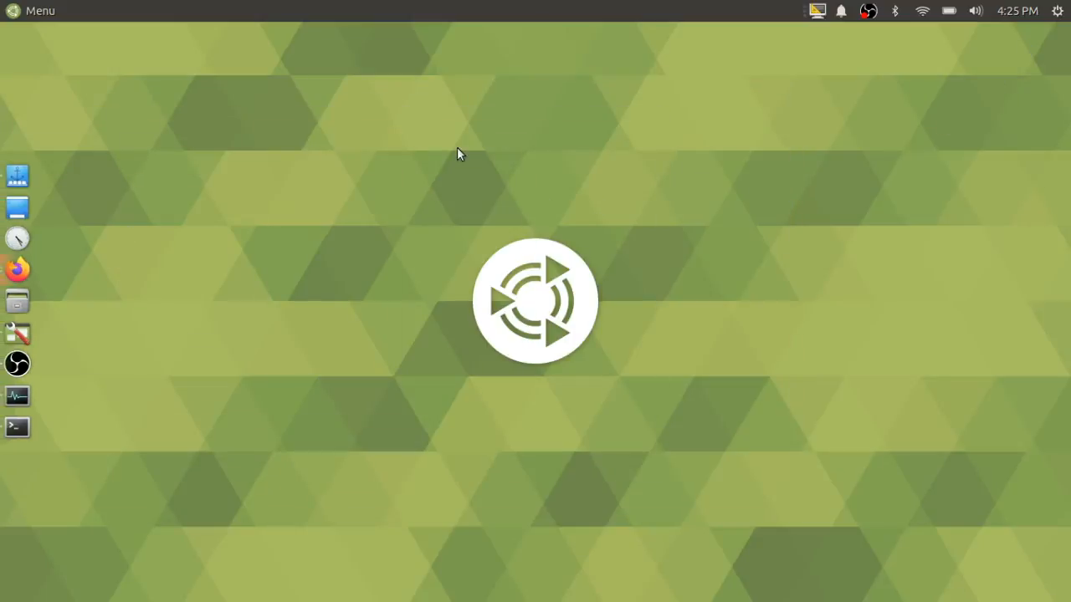
Reduce the top panel's size to 24 pixels in its properties and close the dialog
{"action": "right_click", "coordinate": [458, 10]}
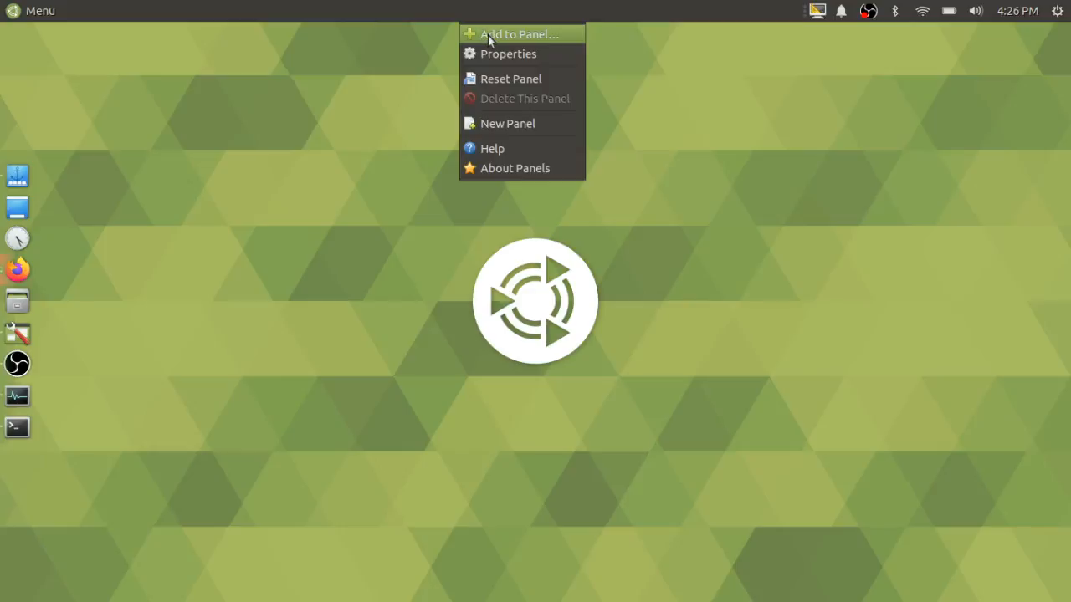
{"action": "left_click", "coordinate": [485, 7]}
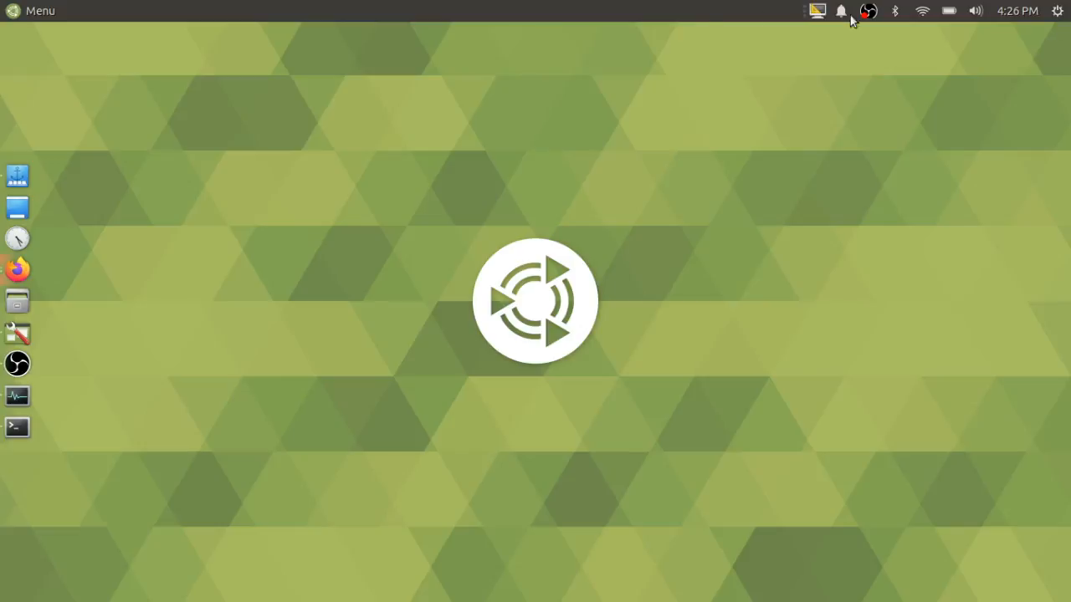
{"action": "right_click", "coordinate": [636, 8]}
{"action": "left_click", "coordinate": [649, 55]}
{"action": "left_click_drag", "start_coordinate": [564, 190], "coordinate": [580, 99]}
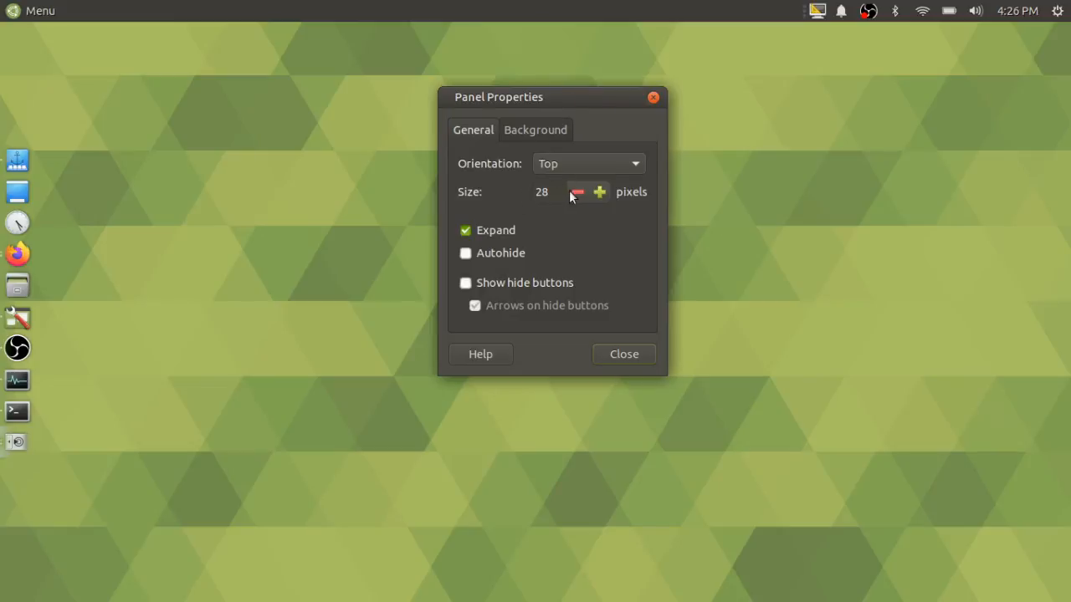
{"action": "left_click", "coordinate": [577, 193]}
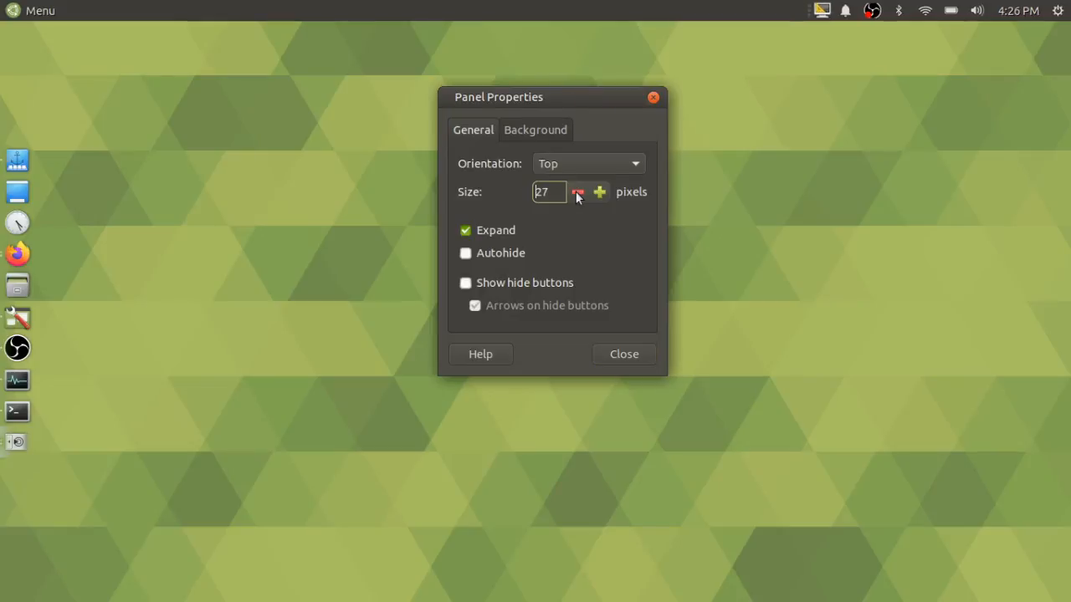
{"action": "left_click", "coordinate": [578, 193]}
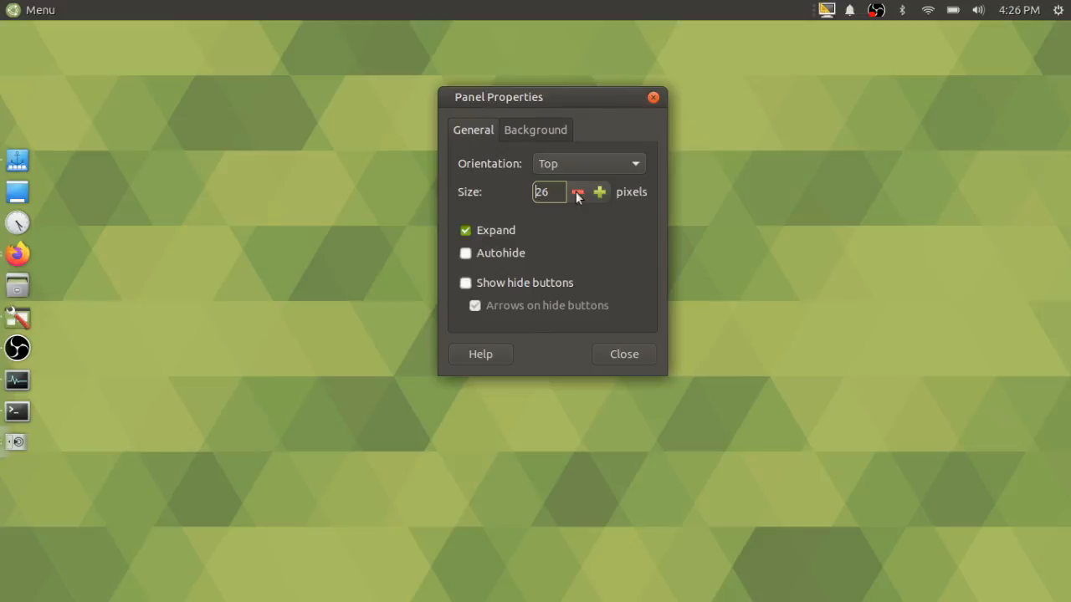
{"action": "left_click", "coordinate": [578, 193]}
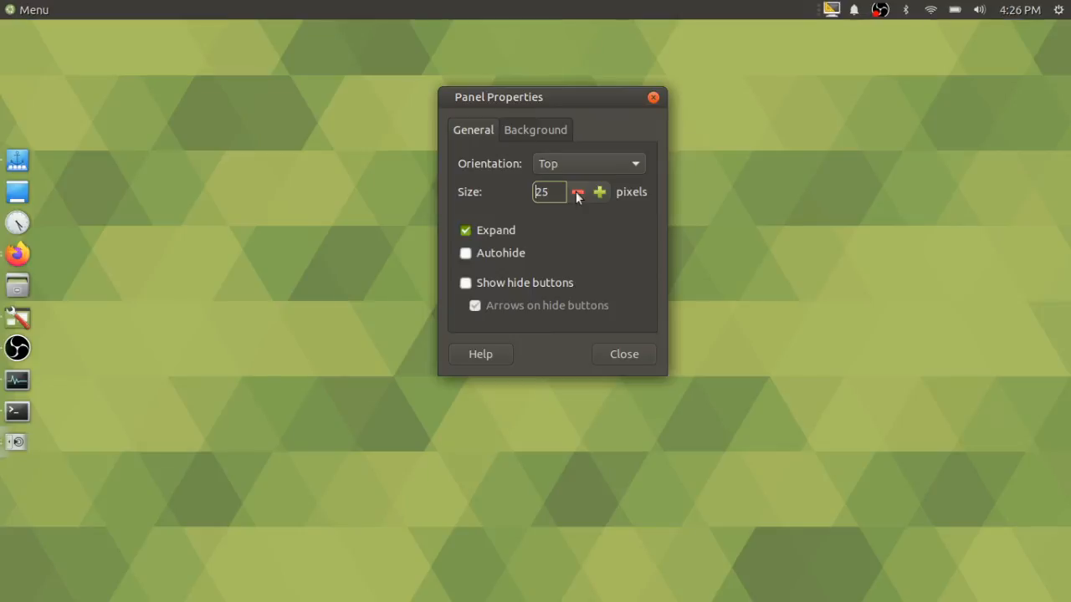
{"action": "left_click", "coordinate": [577, 193]}
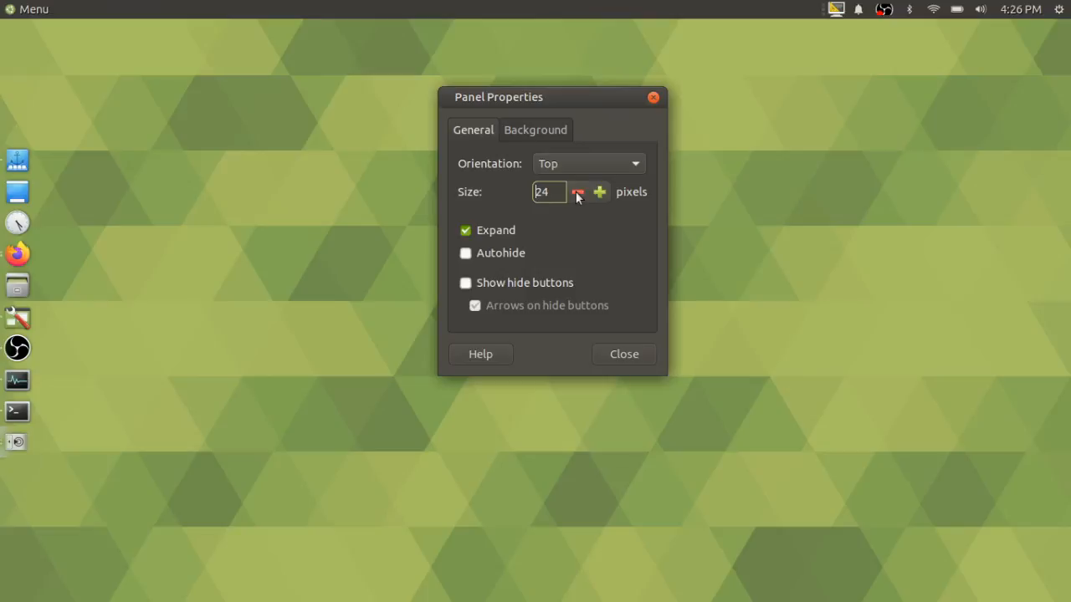
{"action": "left_click", "coordinate": [577, 193]}
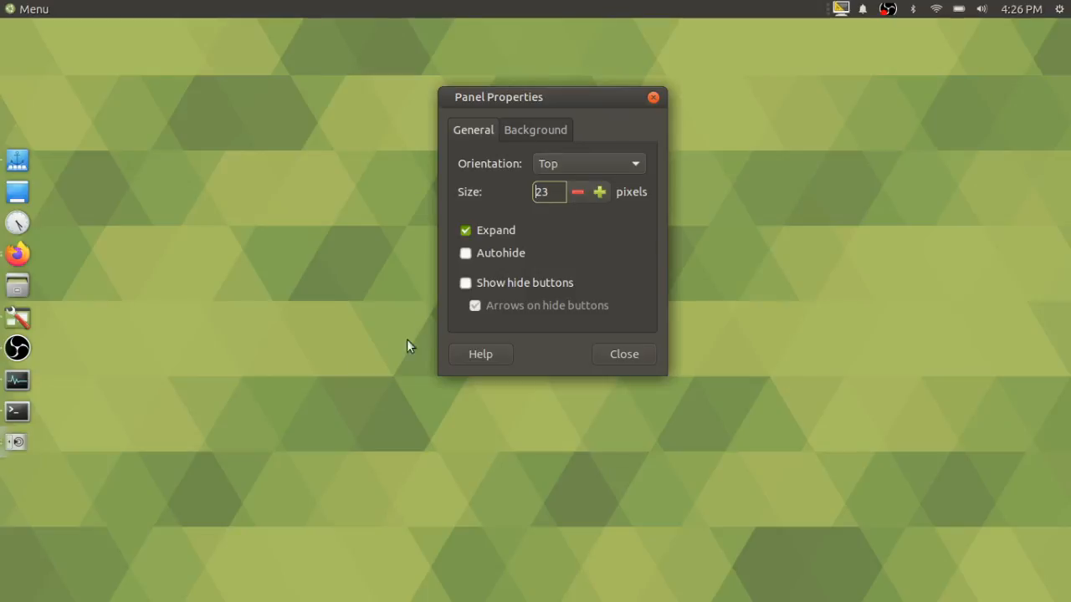
{"action": "left_click", "coordinate": [599, 193]}
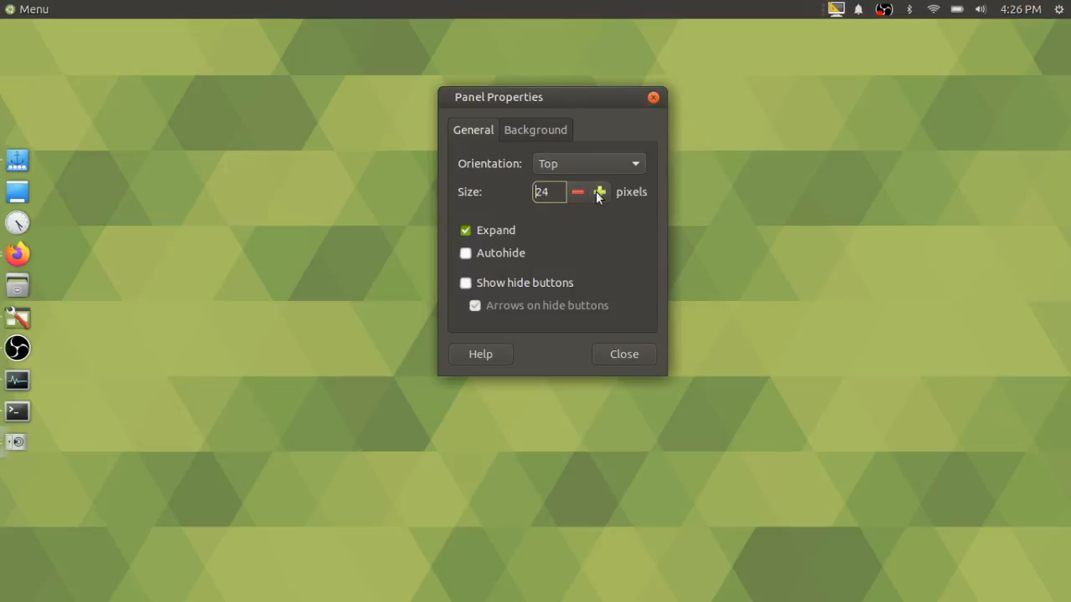
{"action": "left_click", "coordinate": [624, 354]}
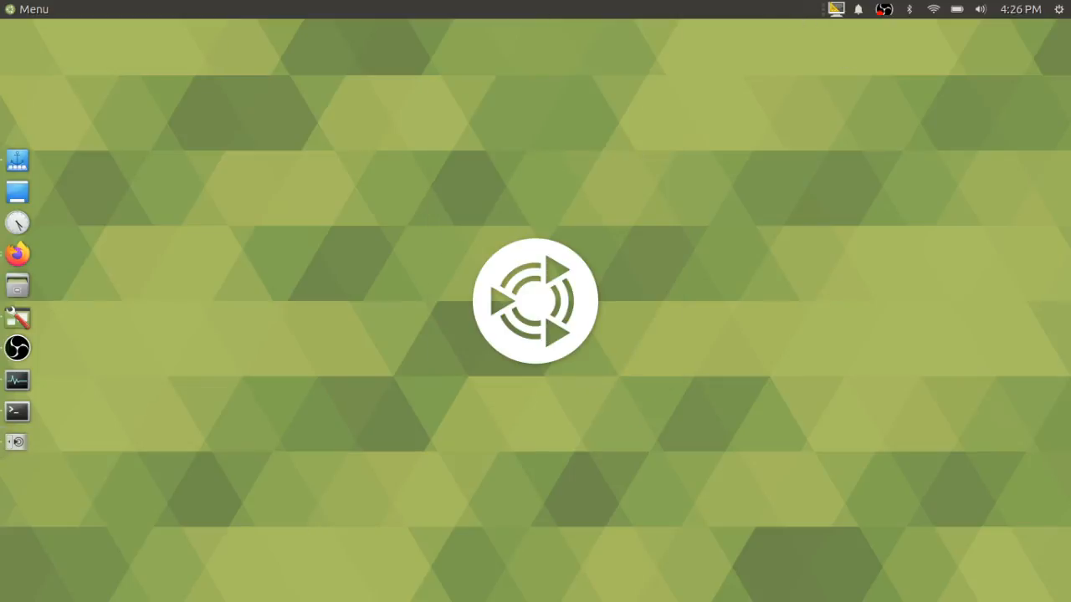
Look at the session menu, then open the Popup Notifications settings from the Control Center
{"action": "left_click", "coordinate": [1058, 10]}
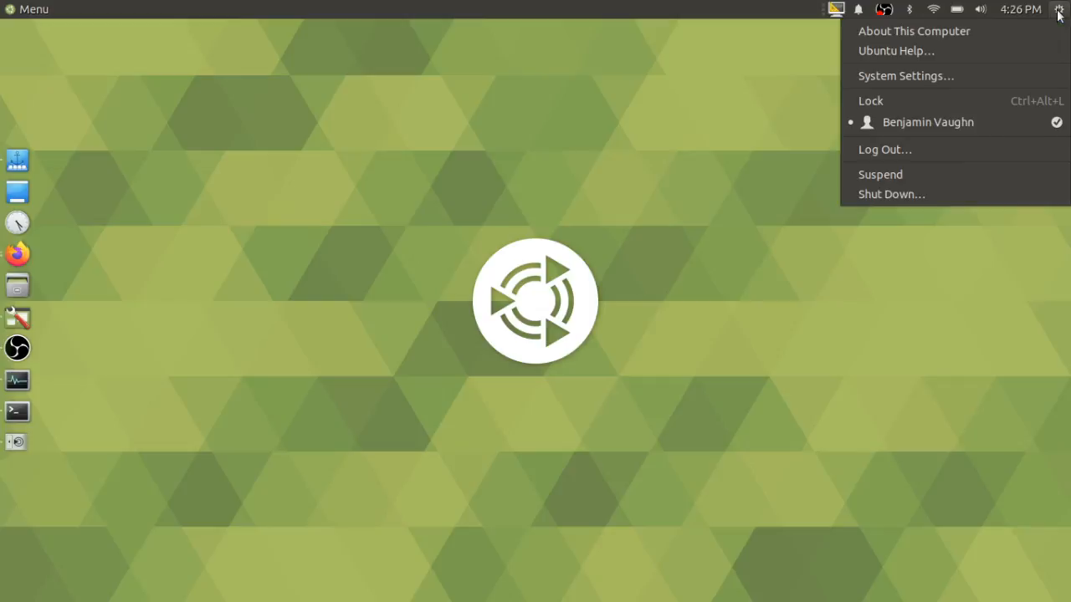
{"action": "left_click", "coordinate": [1058, 11]}
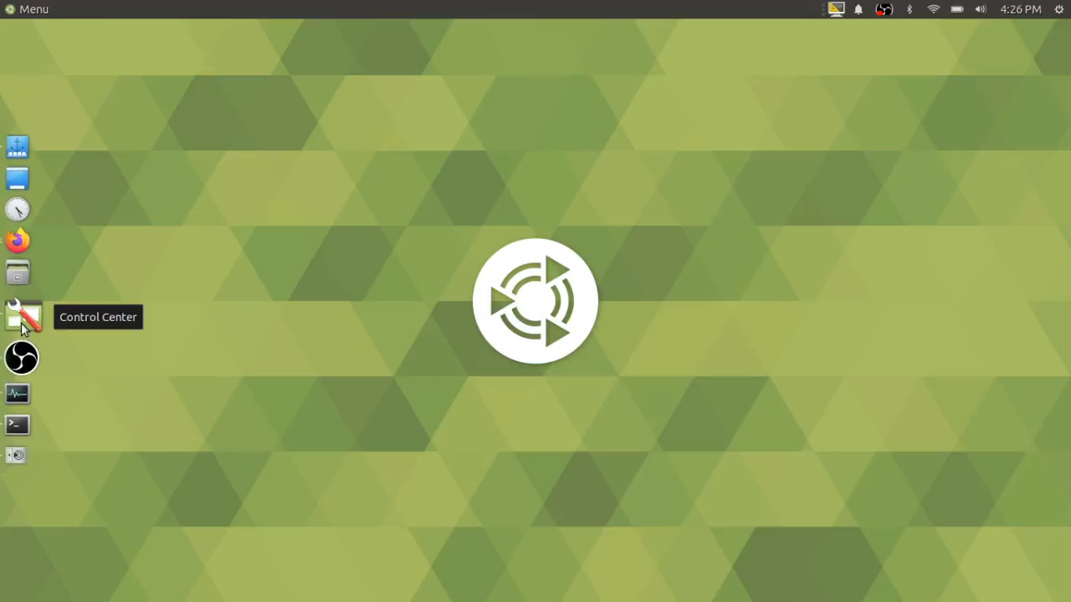
{"action": "left_click", "coordinate": [22, 323]}
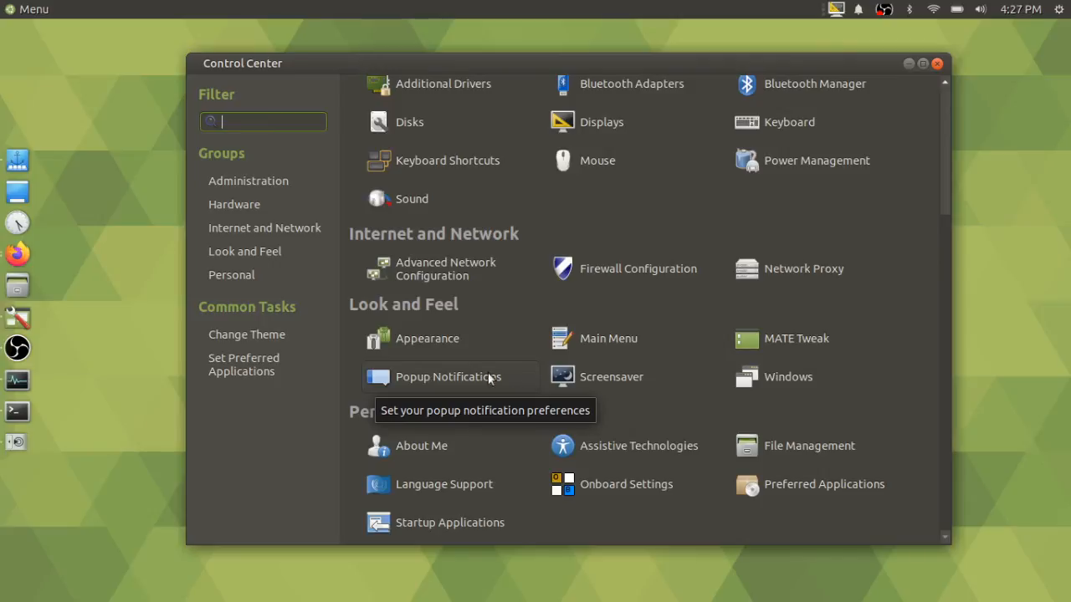
{"action": "left_click", "coordinate": [410, 376]}
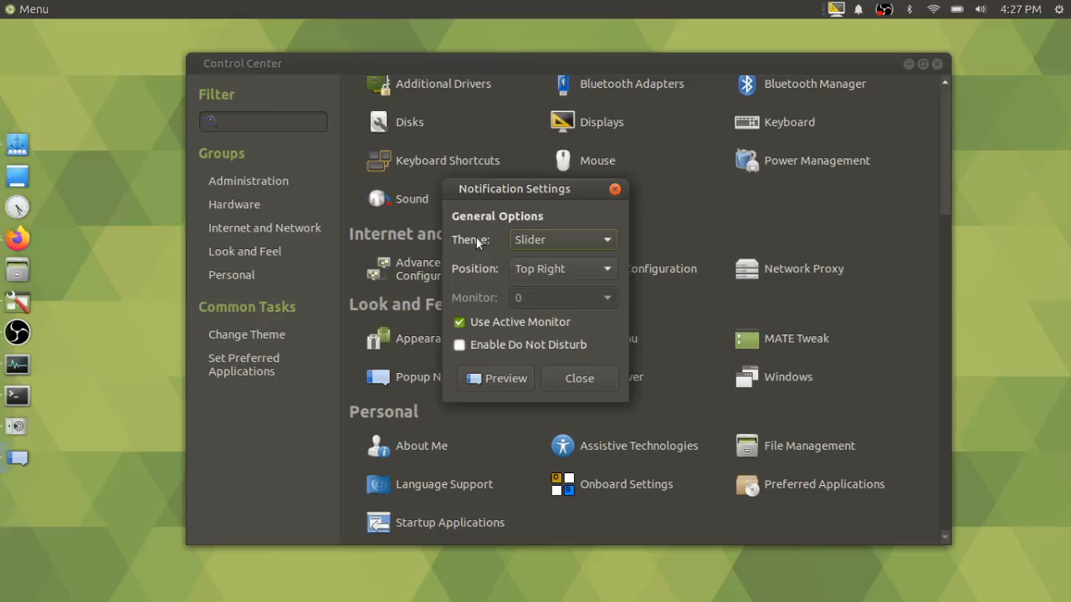
Preview a test notification in Notification Settings, then look through the available Theme and Position options, leaving Slider and Top Right selected
{"action": "left_click_drag", "start_coordinate": [512, 190], "coordinate": [581, 191]}
{"action": "left_click", "coordinate": [566, 383]}
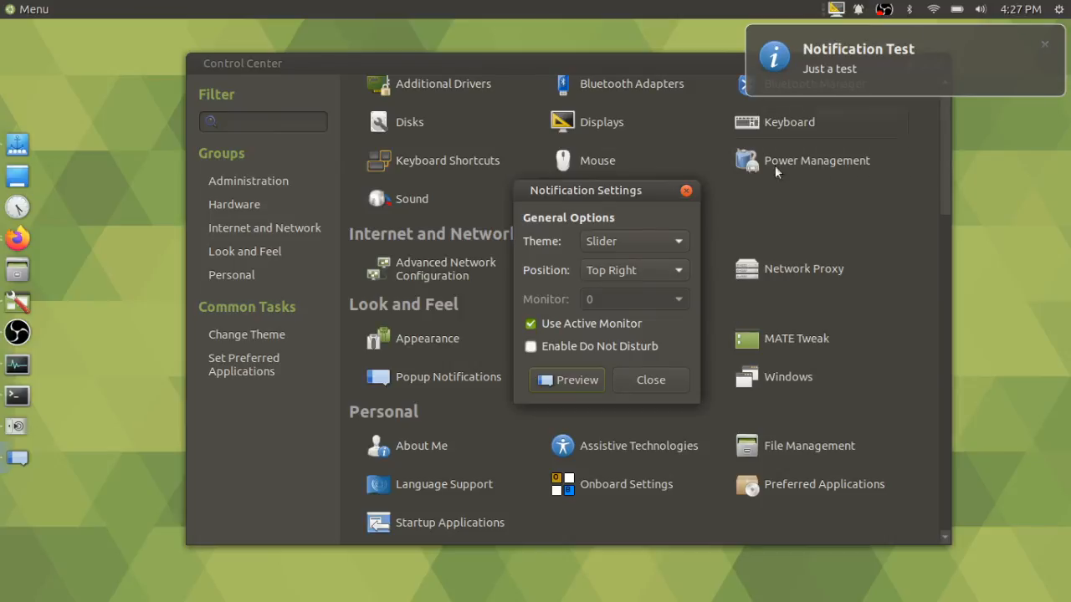
{"action": "left_click", "coordinate": [626, 246]}
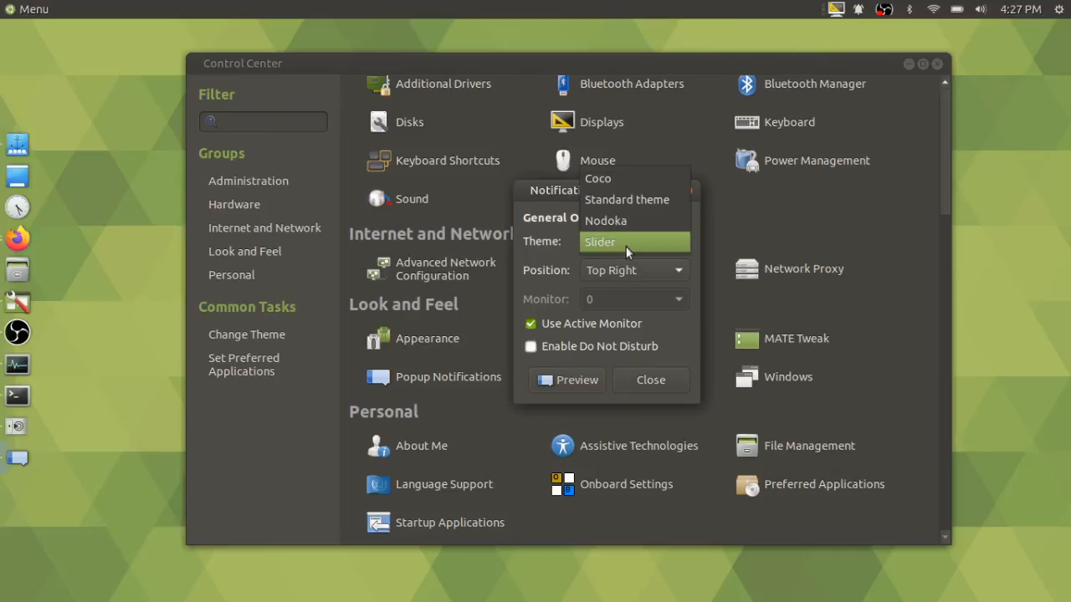
{"action": "left_click", "coordinate": [626, 246]}
{"action": "left_click", "coordinate": [621, 271]}
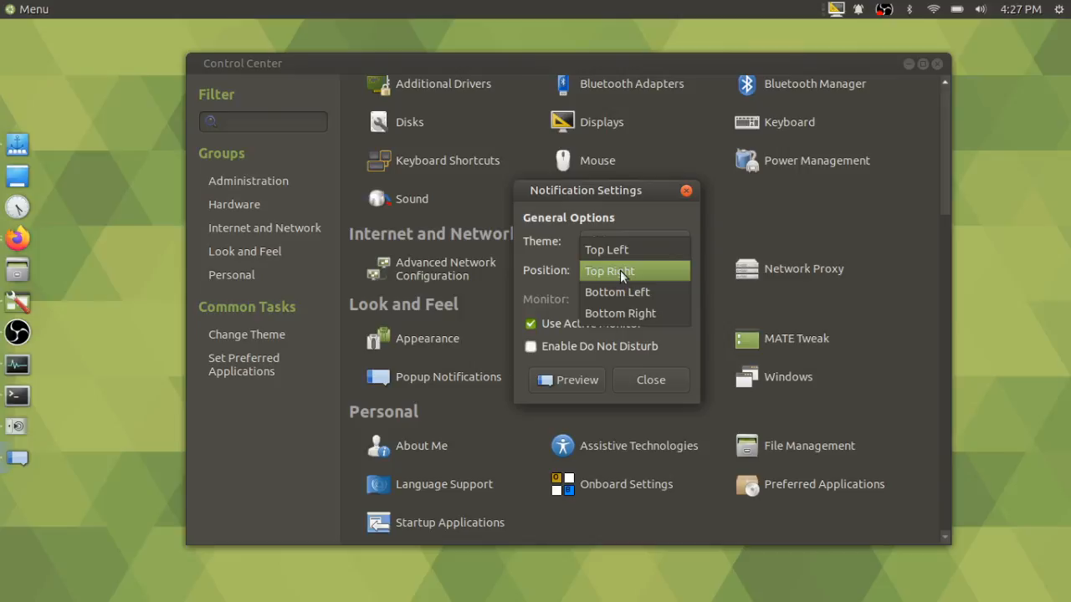
{"action": "left_click", "coordinate": [620, 270]}
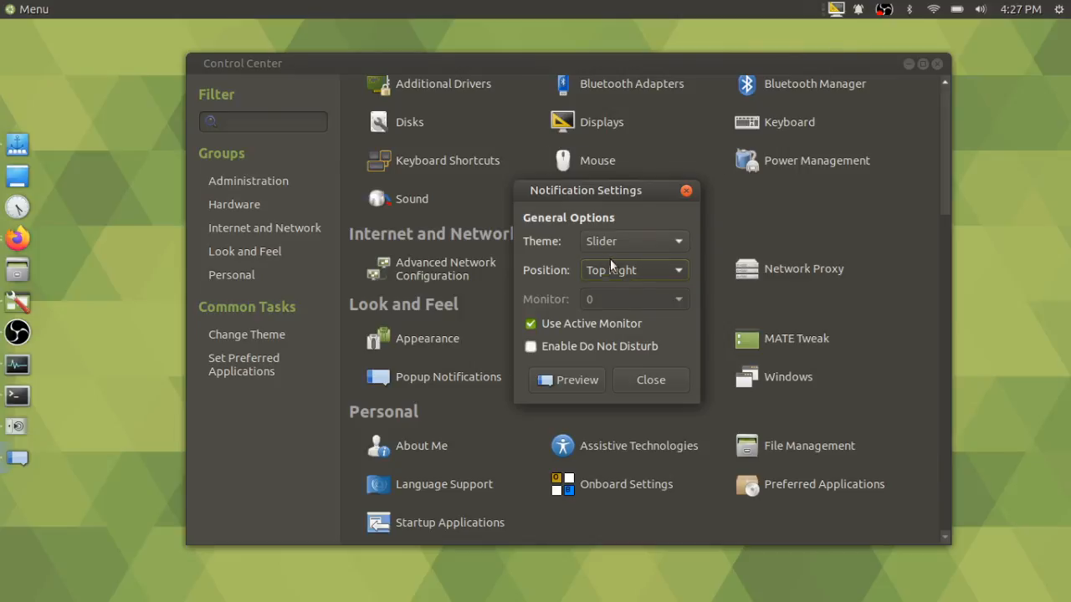
Look at the clock's calendar, then close the Notification Settings dialog
{"action": "left_click", "coordinate": [1015, 8]}
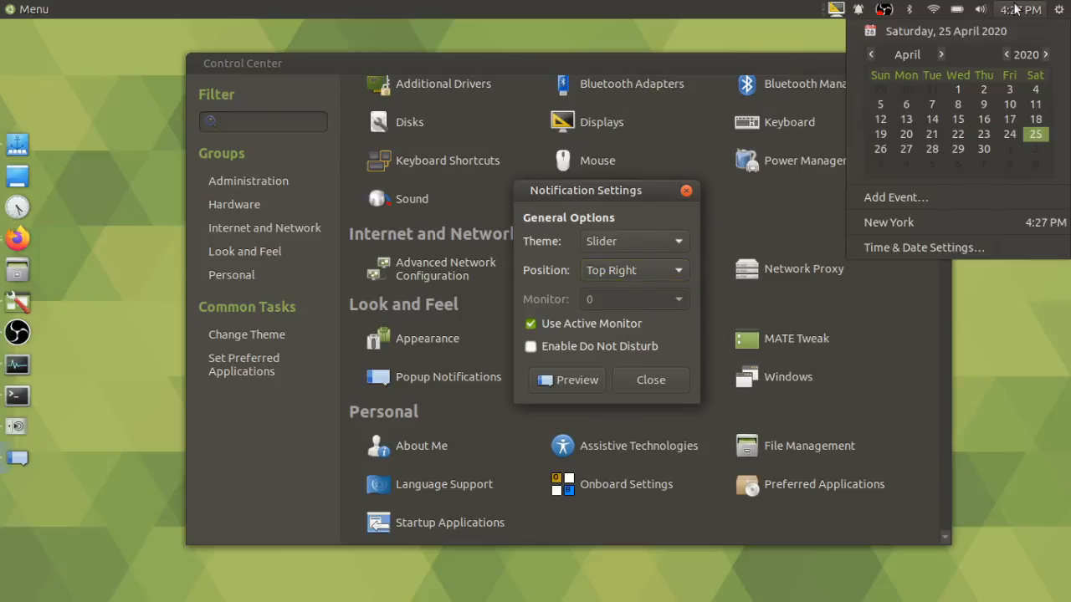
{"action": "left_click", "coordinate": [1014, 8]}
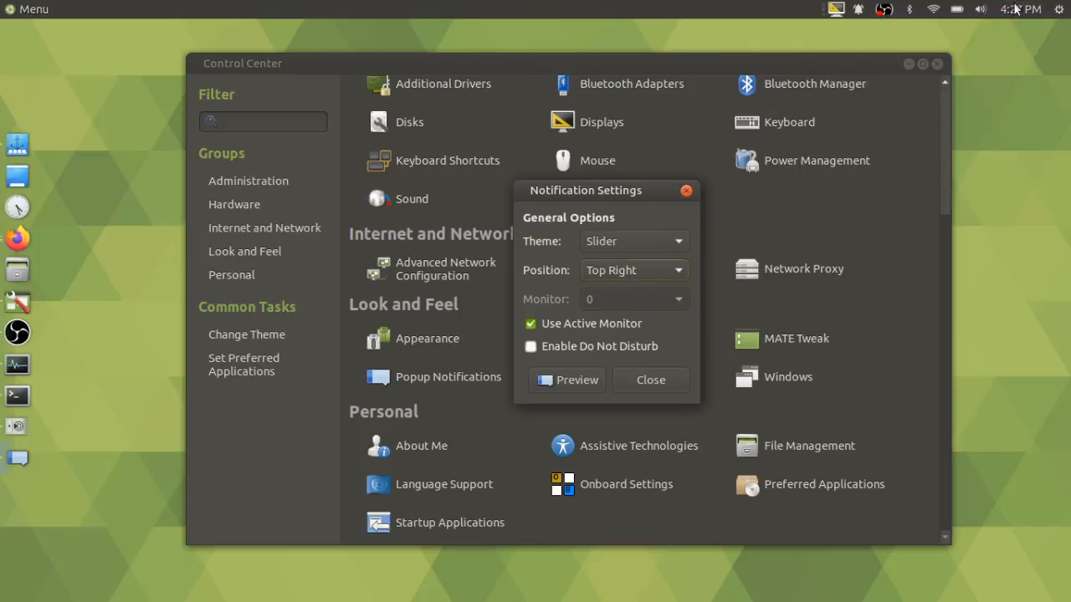
{"action": "left_click", "coordinate": [654, 389]}
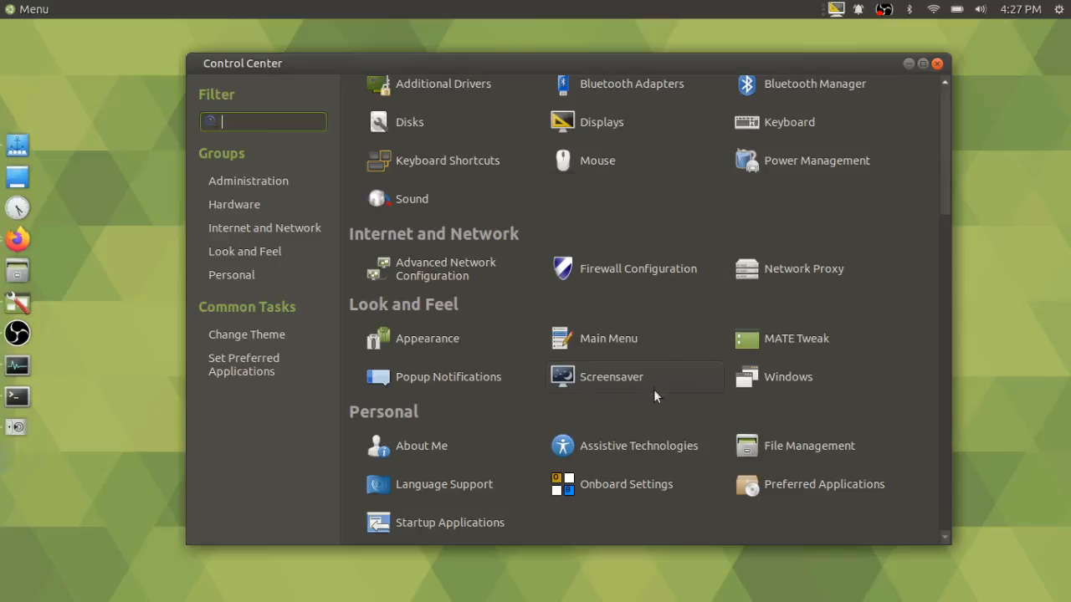
Look at the Screensaver Preferences and close them, then review the General, Behaviour and Placement settings in Window Preferences
{"action": "left_click", "coordinate": [584, 377]}
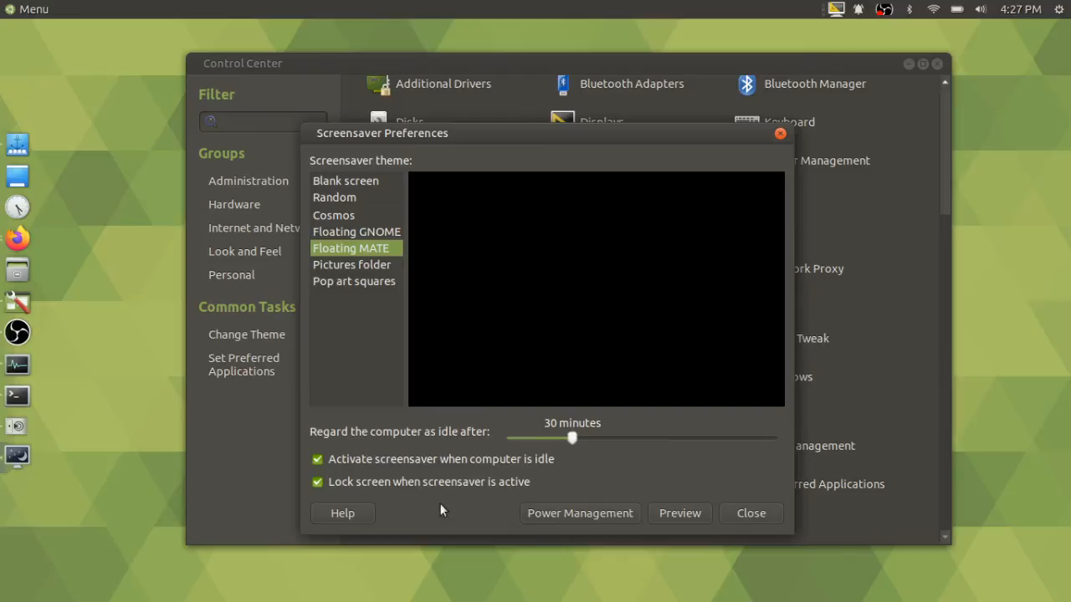
{"action": "left_click", "coordinate": [724, 513]}
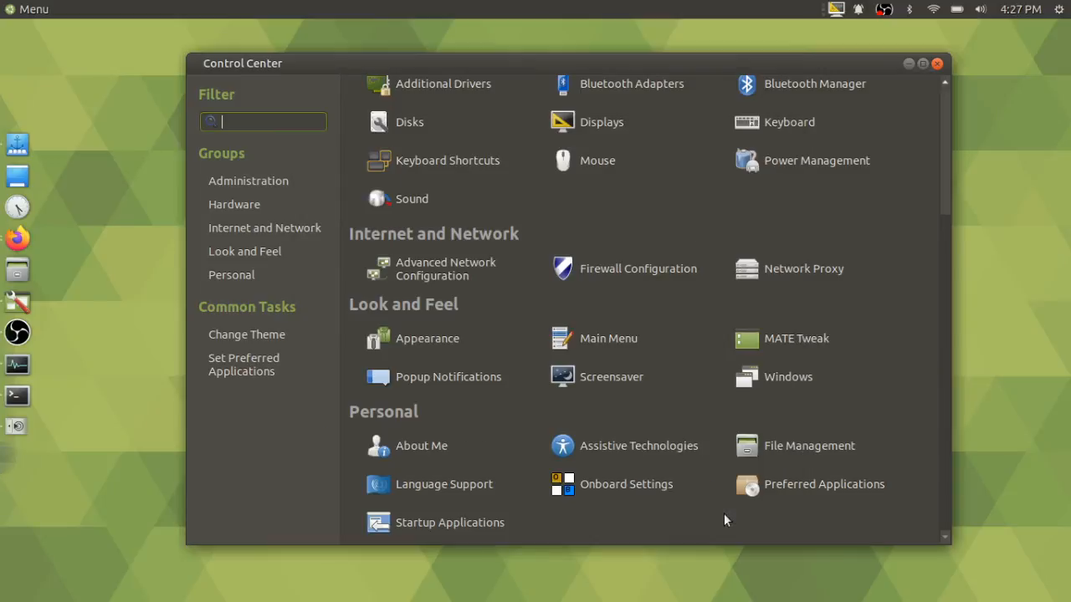
{"action": "left_click", "coordinate": [763, 382]}
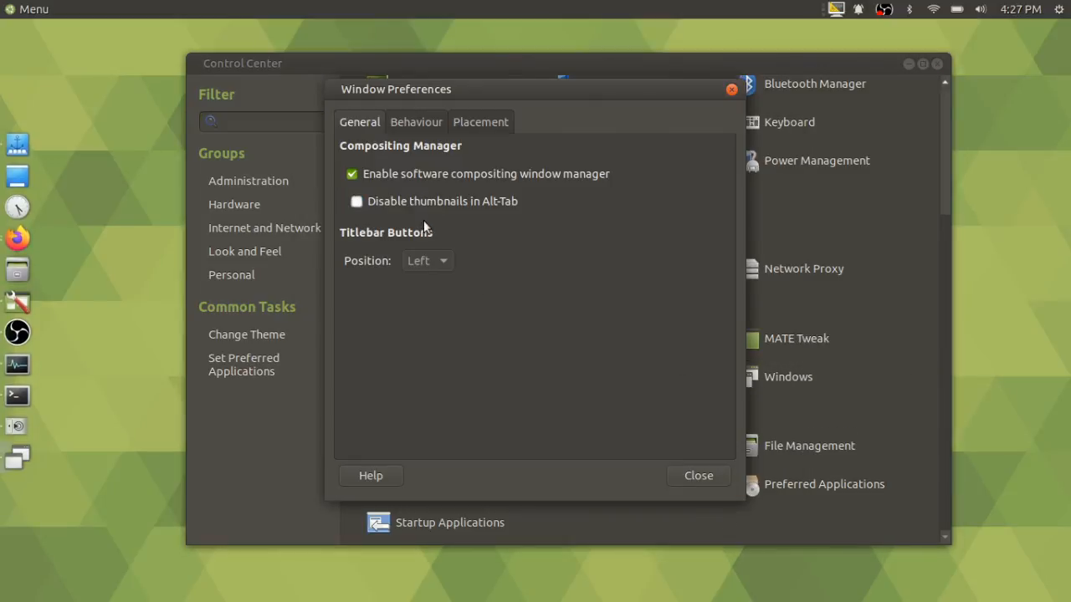
{"action": "left_click", "coordinate": [414, 124]}
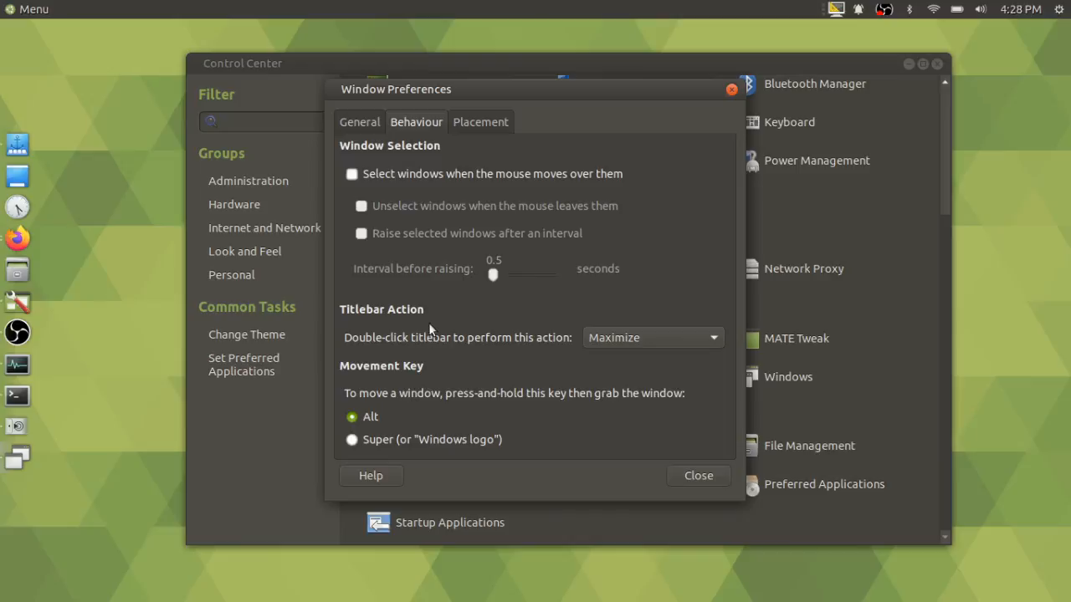
{"action": "left_click", "coordinate": [479, 128]}
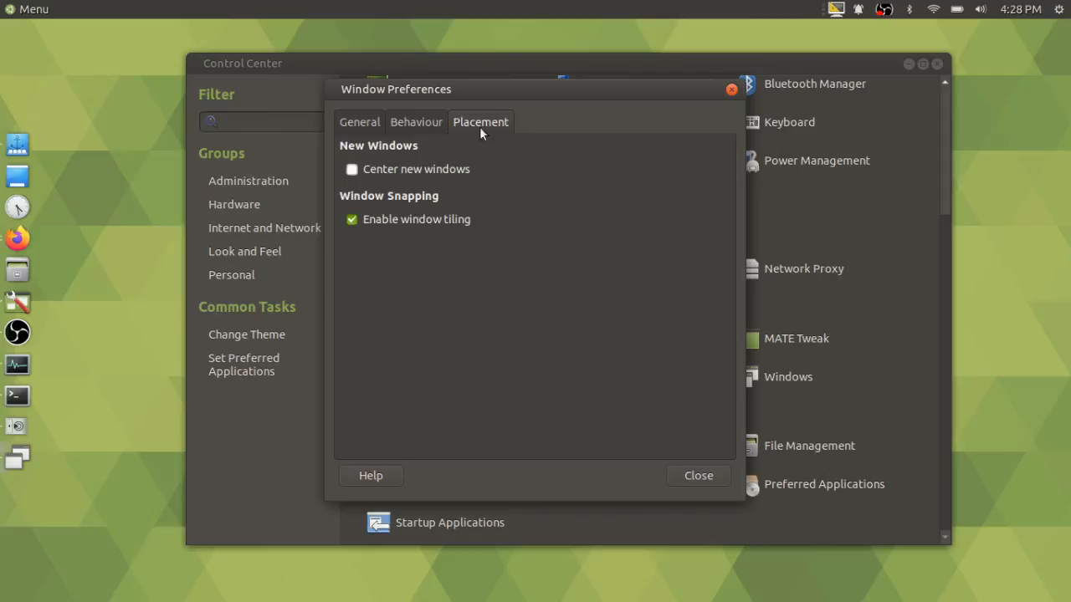
{"action": "left_click", "coordinate": [410, 123]}
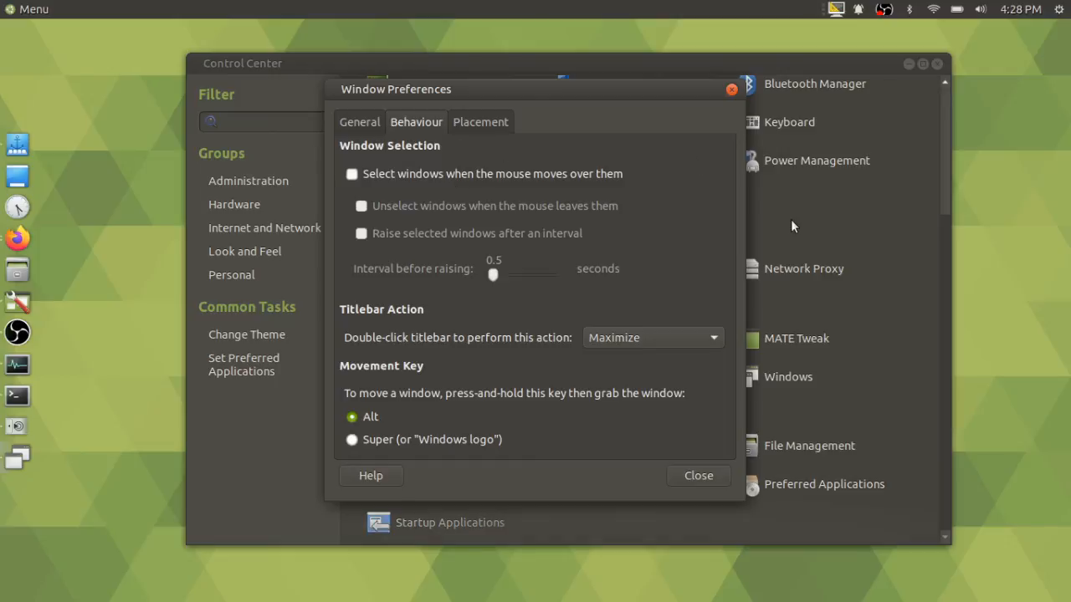
Scroll the Control Center list repeatedly behind the Window Preferences dialog without bringing the Control Center into focus
{"action": "scroll", "coordinate": [792, 220], "scroll_direction": "up", "scroll_amount": 4}
{"action": "scroll", "coordinate": [791, 220], "scroll_direction": "down", "scroll_amount": 4}
{"action": "scroll", "coordinate": [792, 220], "scroll_direction": "up", "scroll_amount": 4}
{"action": "scroll", "coordinate": [792, 220], "scroll_direction": "down", "scroll_amount": 4}
{"action": "scroll", "coordinate": [791, 220], "scroll_direction": "up", "scroll_amount": 4}
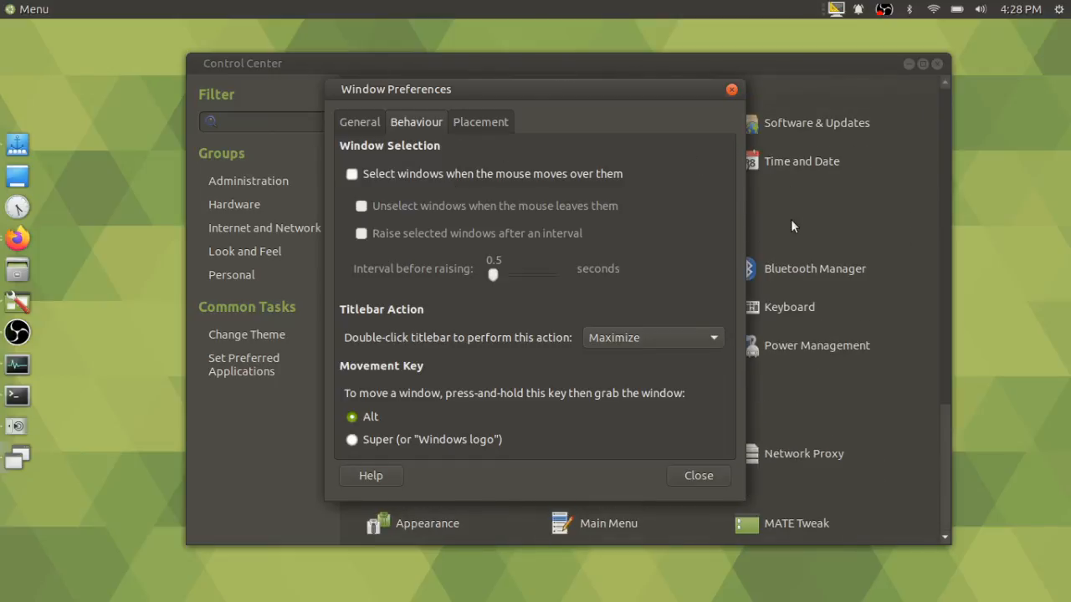
{"action": "scroll", "coordinate": [791, 219], "scroll_direction": "down", "scroll_amount": 4}
{"action": "scroll", "coordinate": [790, 220], "scroll_direction": "up", "scroll_amount": 4}
{"action": "scroll", "coordinate": [790, 219], "scroll_direction": "down", "scroll_amount": 4}
{"action": "scroll", "coordinate": [791, 219], "scroll_direction": "up", "scroll_amount": 2}
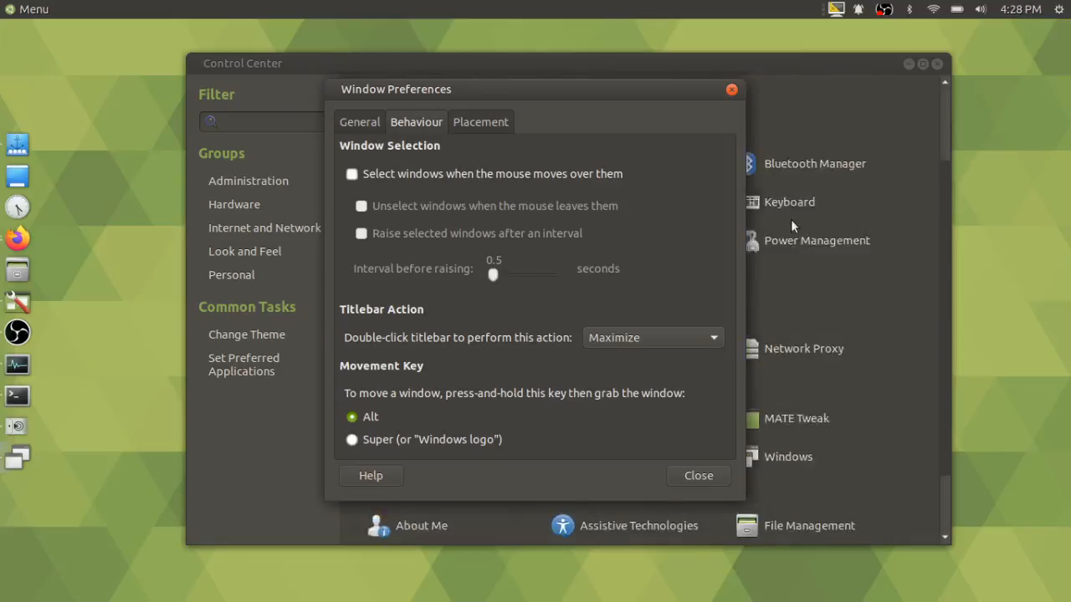
{"action": "scroll", "coordinate": [791, 219], "scroll_direction": "up", "scroll_amount": 2}
{"action": "scroll", "coordinate": [790, 219], "scroll_direction": "down", "scroll_amount": 2}
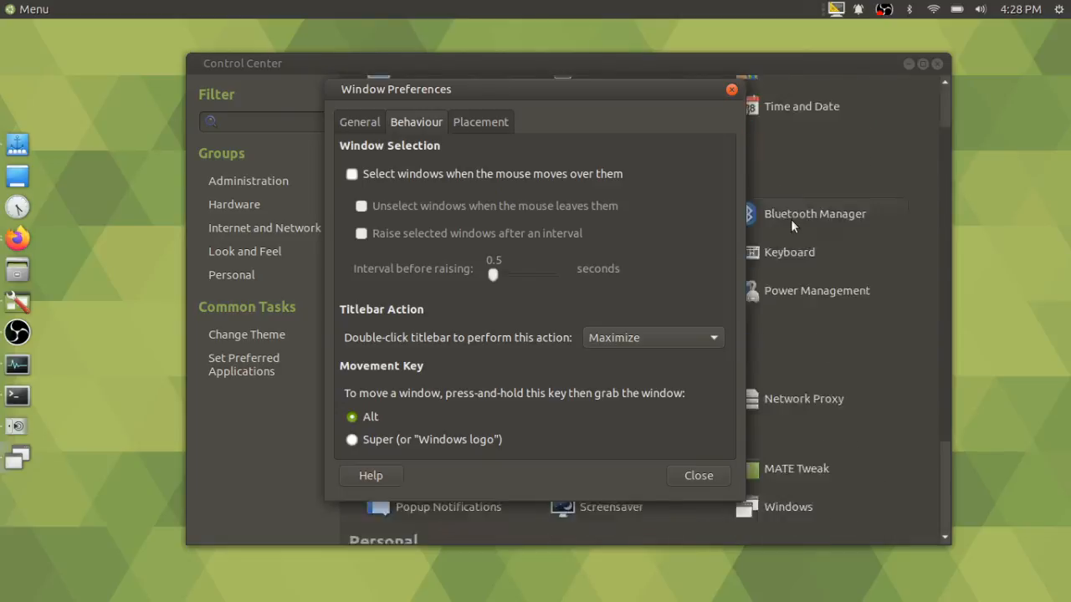
{"action": "scroll", "coordinate": [791, 220], "scroll_direction": "up", "scroll_amount": 2}
{"action": "scroll", "coordinate": [791, 219], "scroll_direction": "down", "scroll_amount": 4}
{"action": "scroll", "coordinate": [791, 220], "scroll_direction": "up", "scroll_amount": 4}
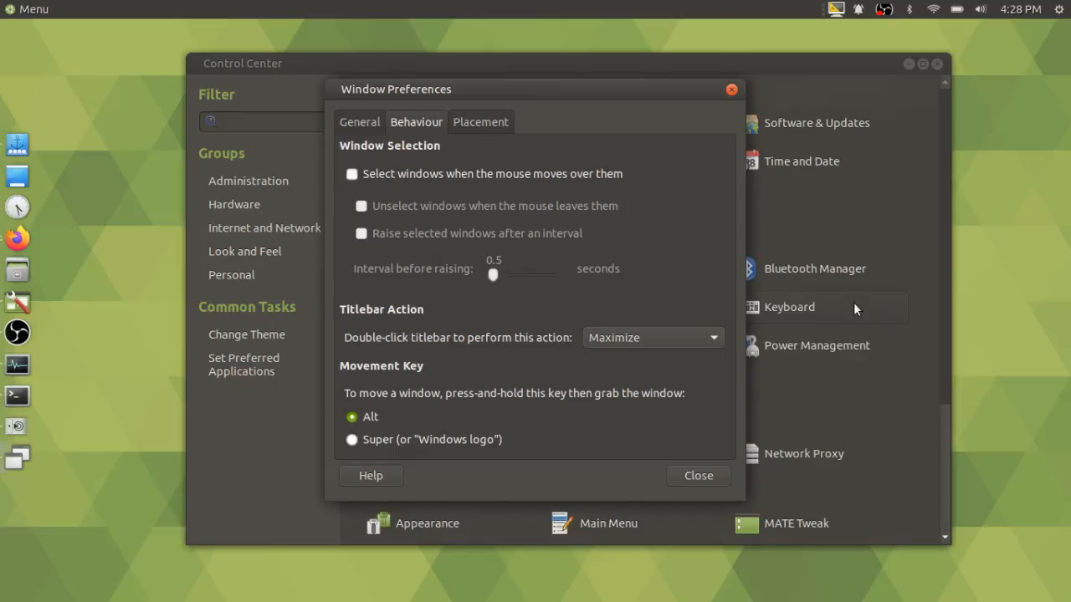
Turn Select windows when the mouse moves over them on and back off in the Behaviour settings
{"action": "left_click", "coordinate": [482, 176]}
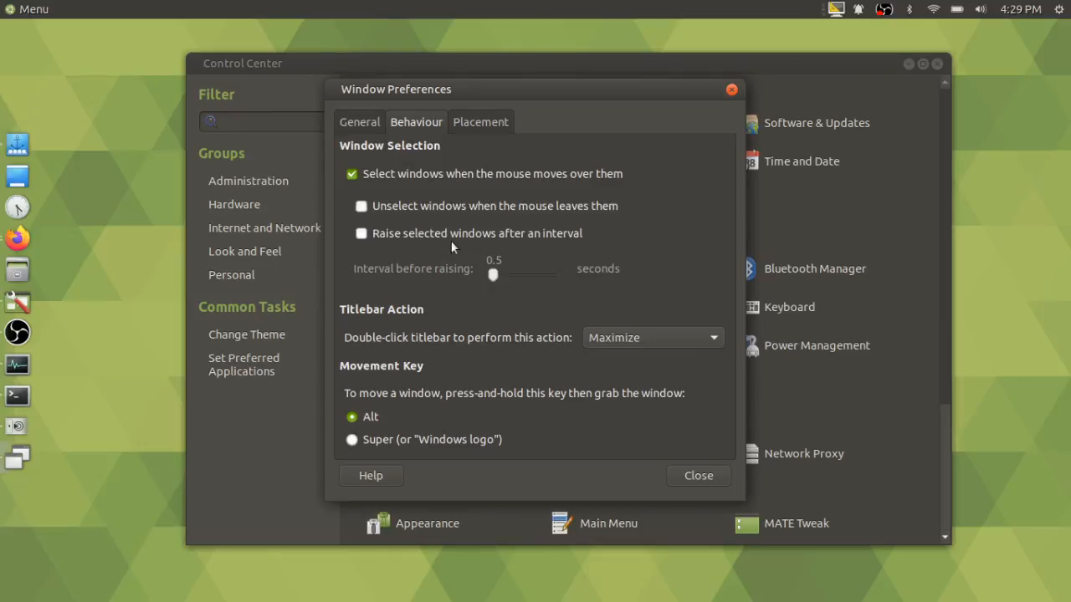
{"action": "left_click", "coordinate": [424, 176]}
Return to the General window settings and cycle through the open windows in the thumbnail window switcher
{"action": "left_click", "coordinate": [360, 122]}
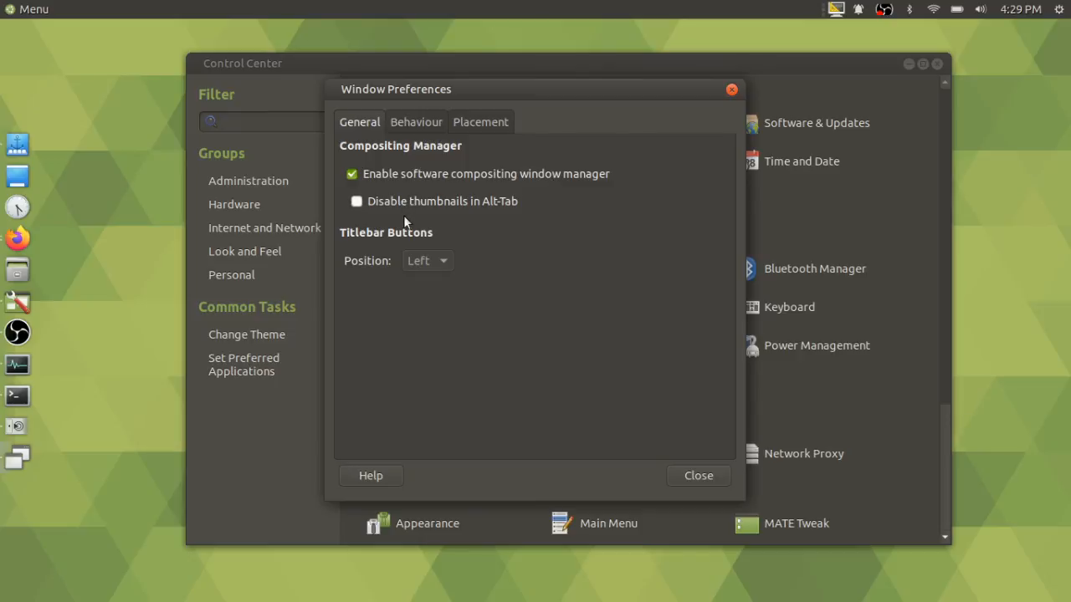
{"action": "key", "text": "alt+Tab"}
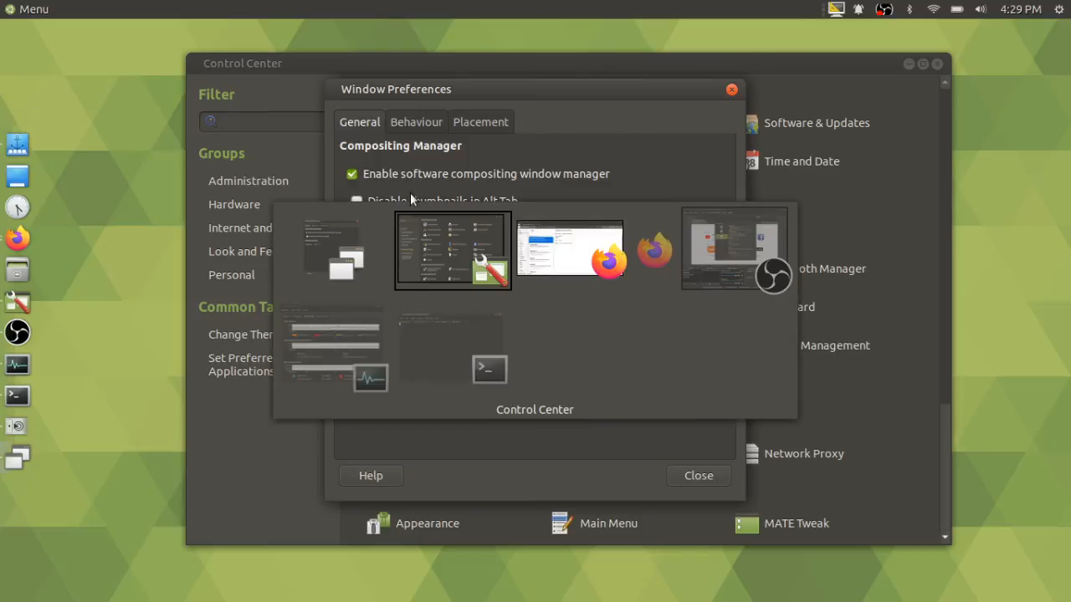
{"action": "key", "text": "alt+Tab"}
{"action": "key", "text": "alt+Tab"}
{"action": "key", "text": "alt+Tab"}
{"action": "key", "text": "alt+Tab"}
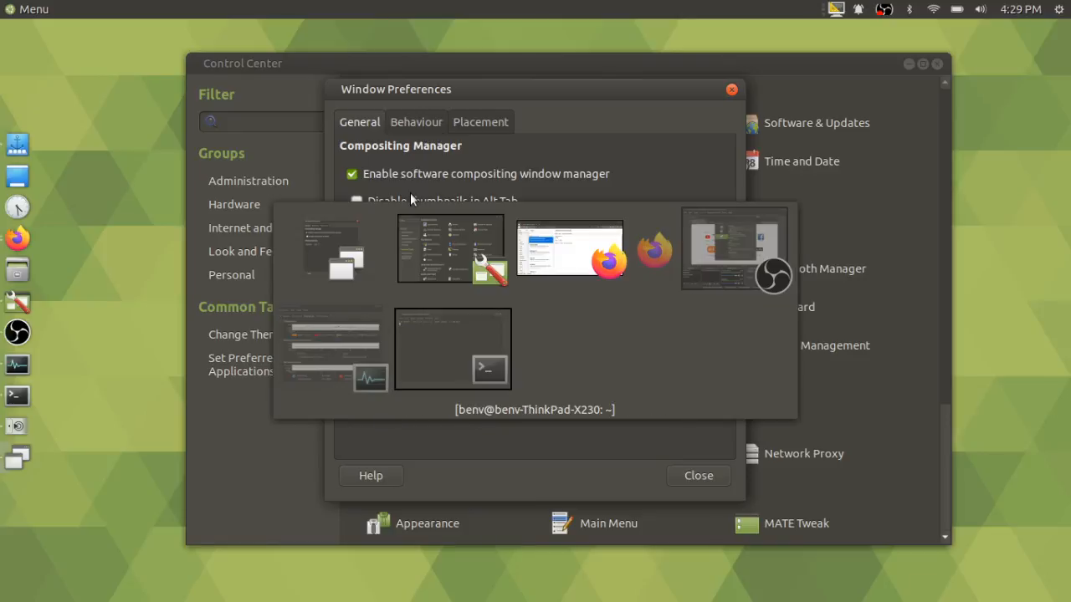
{"action": "key", "text": "alt+Tab"}
Enable Disable thumbnails in Alt-Tab and cycle through the open windows in the icon-only switcher
{"action": "left_click", "coordinate": [406, 209]}
{"action": "key", "text": "alt+Tab"}
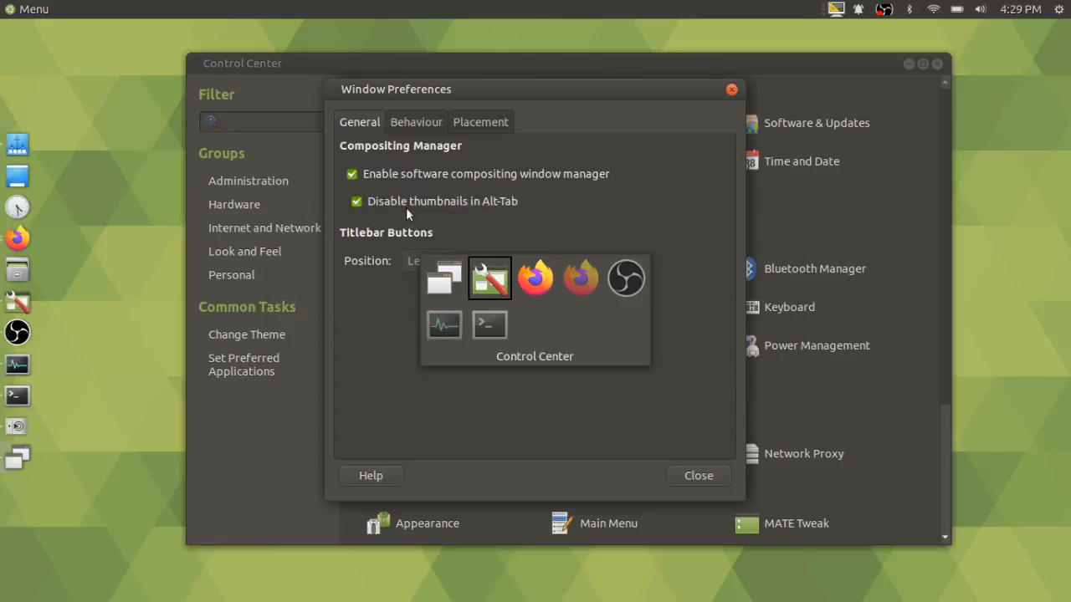
{"action": "key", "text": "alt+Tab"}
{"action": "key", "text": "alt+Tab"}
{"action": "key", "text": "alt+Tab"}
{"action": "key", "text": "alt+Tab"}
{"action": "key", "text": "alt+Tab"}
{"action": "key", "text": "alt+Tab"}
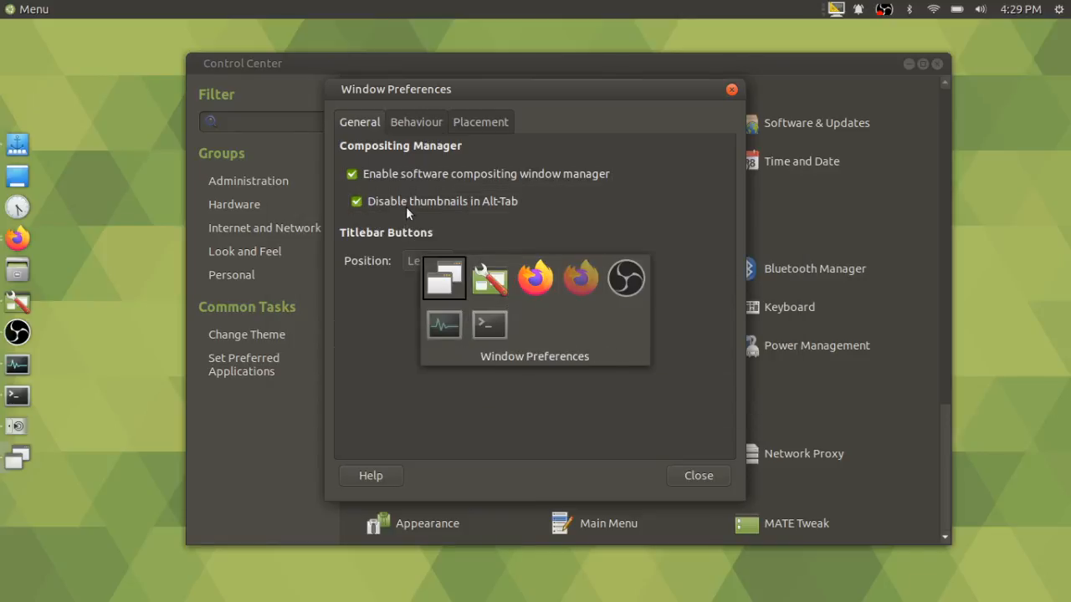
Turn Disable thumbnails in Alt-Tab back off, cycle through the window thumbnails again and dismiss the switcher
{"action": "left_click", "coordinate": [406, 204]}
{"action": "key", "text": "alt+Tab"}
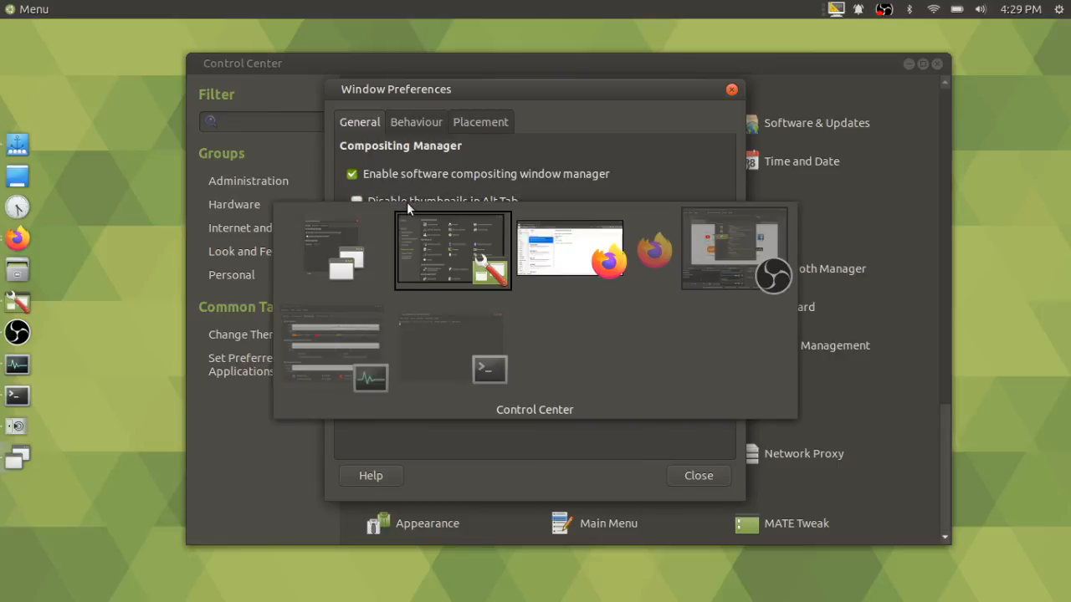
{"action": "key", "text": "alt+Tab"}
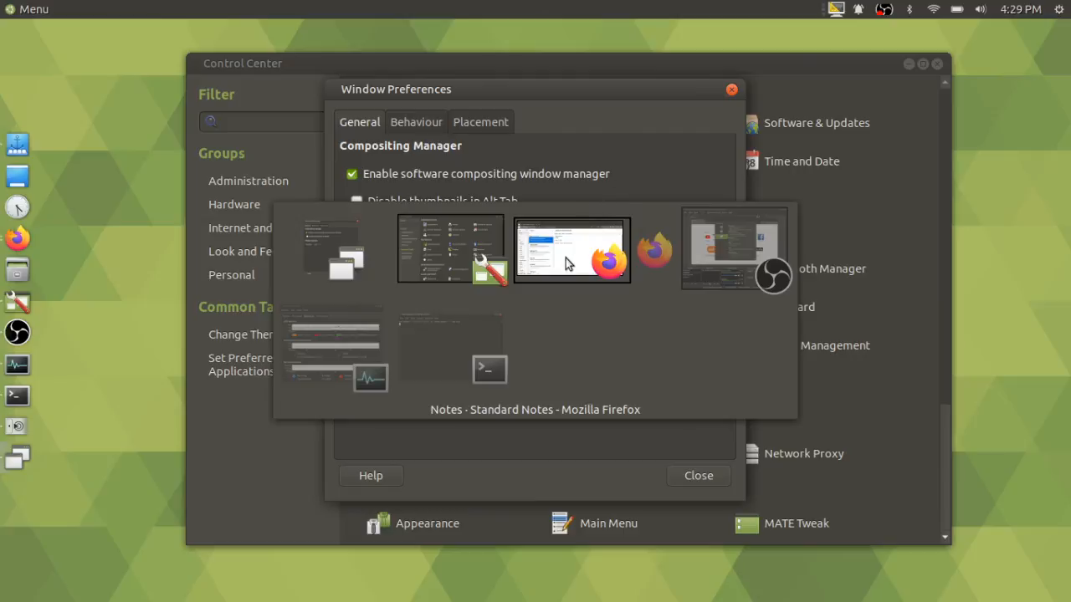
{"action": "key", "text": "alt+Tab"}
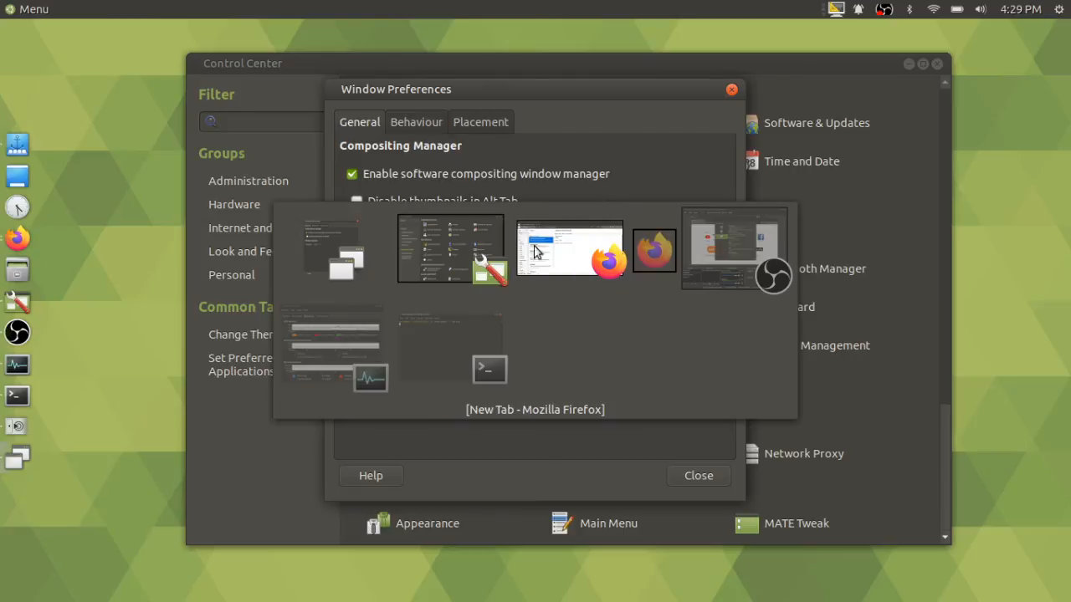
{"action": "key", "text": "alt+Tab"}
{"action": "key", "text": "alt+Tab"}
{"action": "key", "text": "alt+Tab"}
{"action": "key", "text": "alt+Tab"}
{"action": "key", "text": "alt+Tab"}
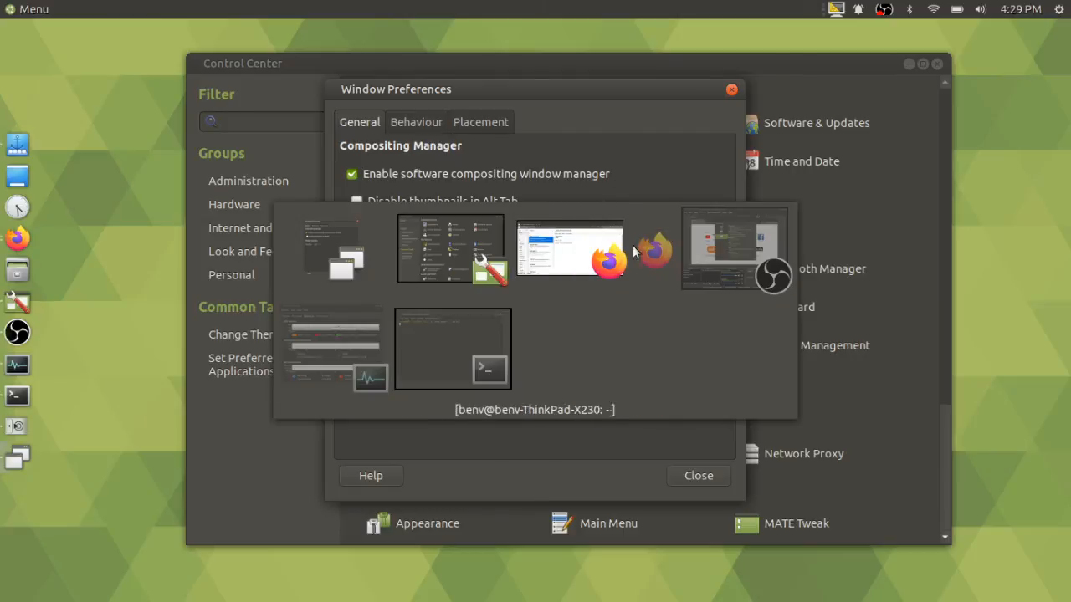
{"action": "key", "text": "alt+Tab"}
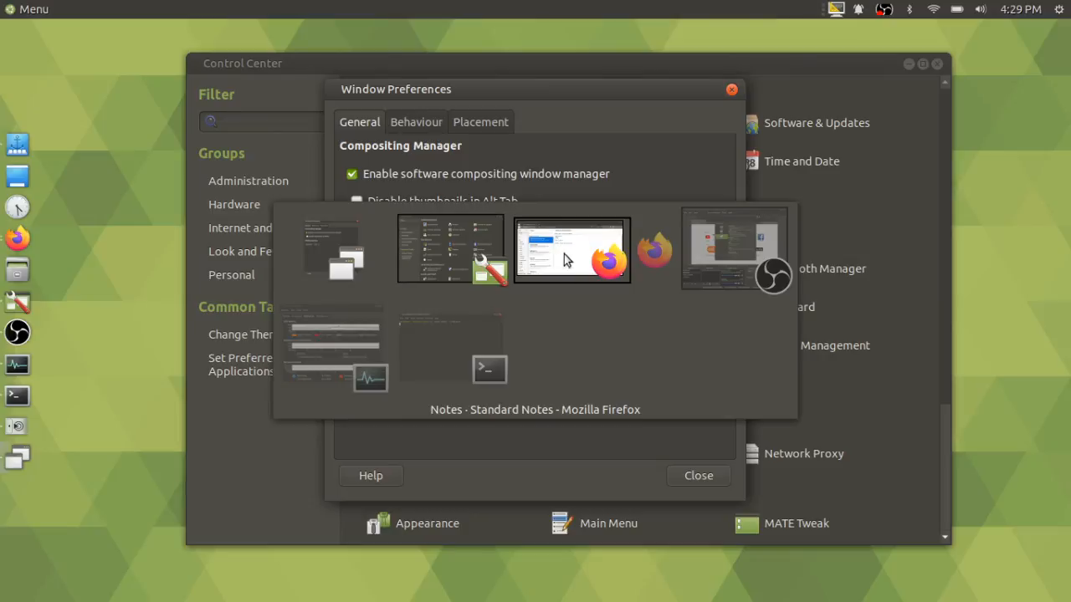
{"action": "key", "text": "Escape"}
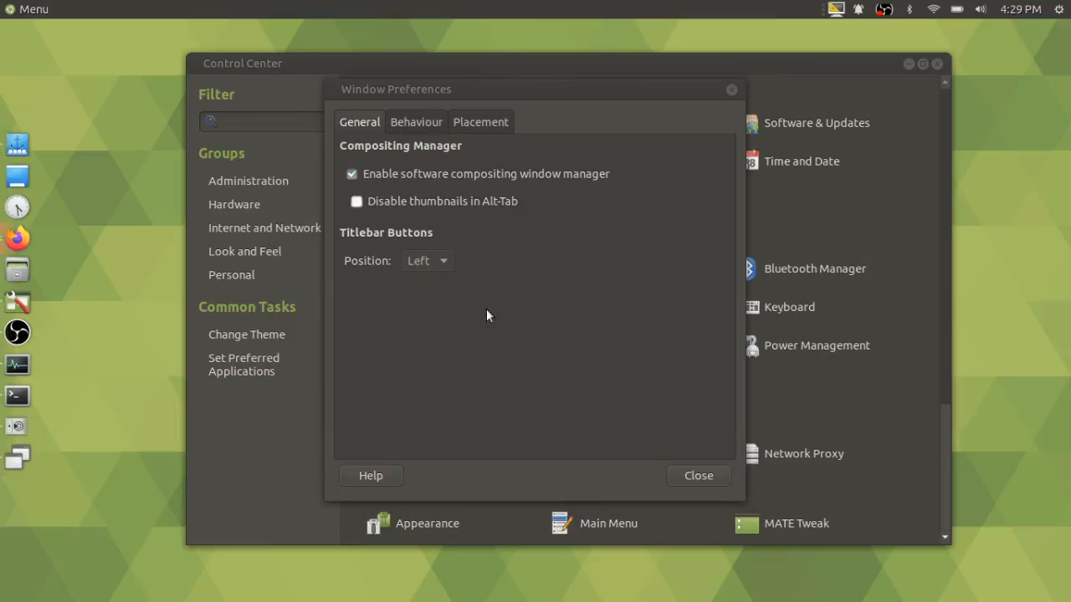
Close the Window Preferences dialog and the Control Center
{"action": "left_click", "coordinate": [686, 474]}
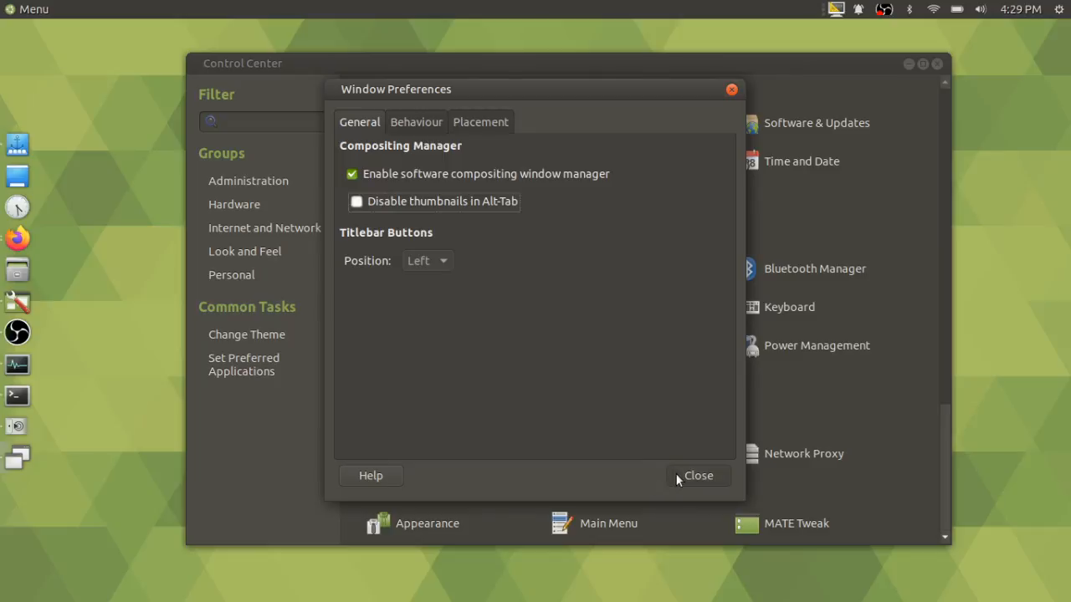
{"action": "scroll", "coordinate": [622, 378], "scroll_direction": "down", "scroll_amount": 3}
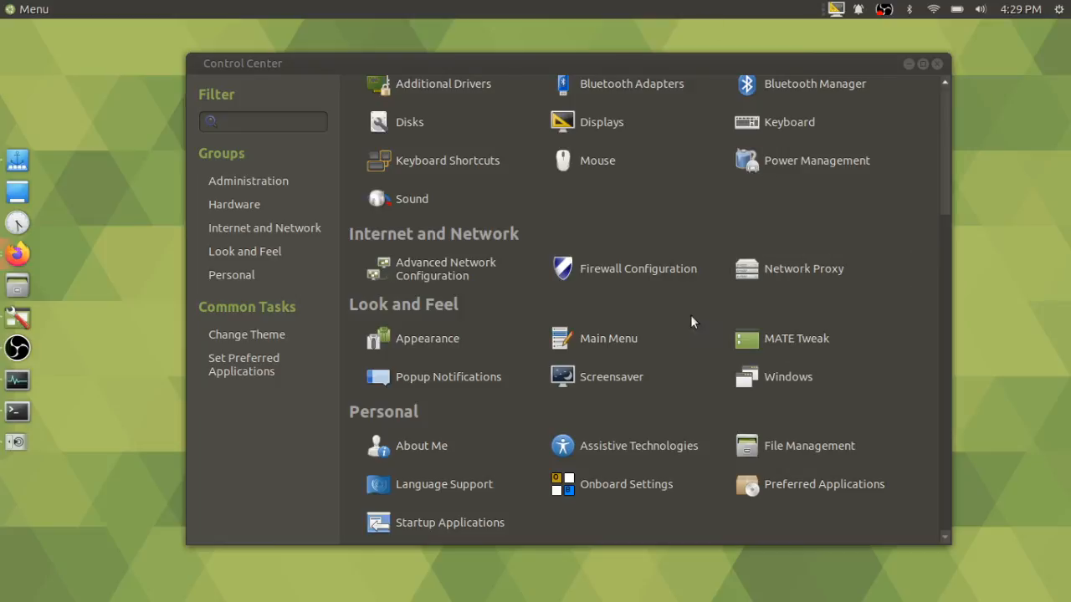
{"action": "left_click", "coordinate": [940, 66]}
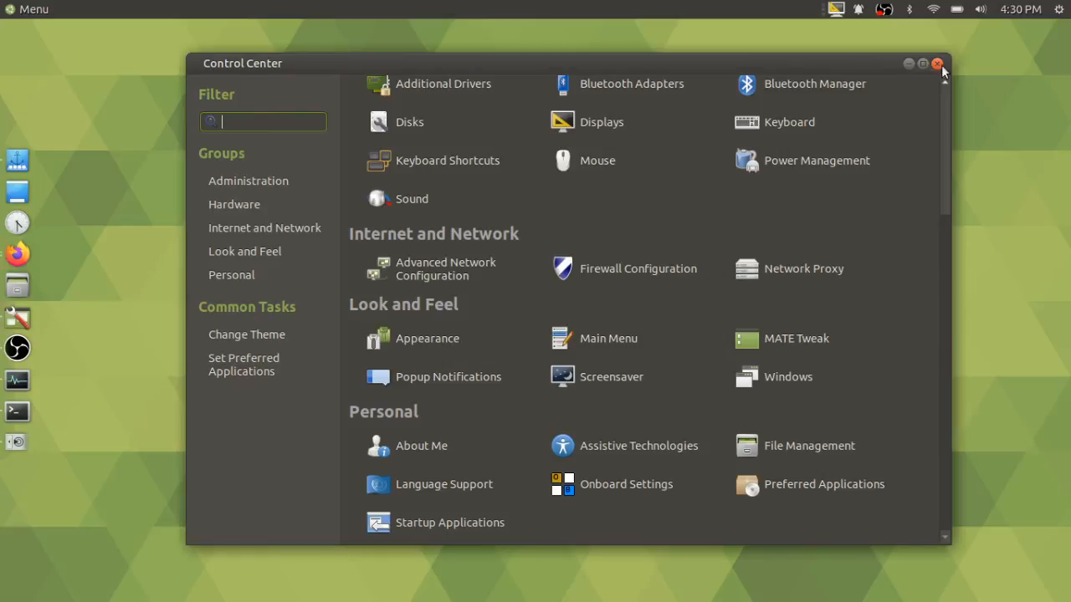
{"action": "left_click", "coordinate": [939, 65]}
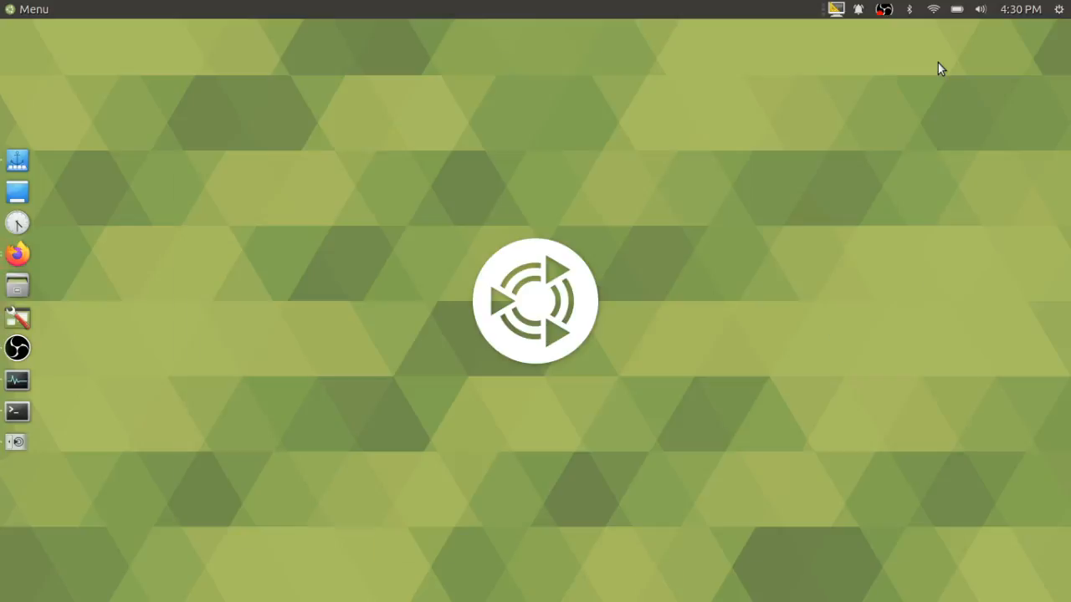
Launch Firefox, open its toolbar customization page and turn off the Title Bar option
{"action": "left_click", "coordinate": [16, 254]}
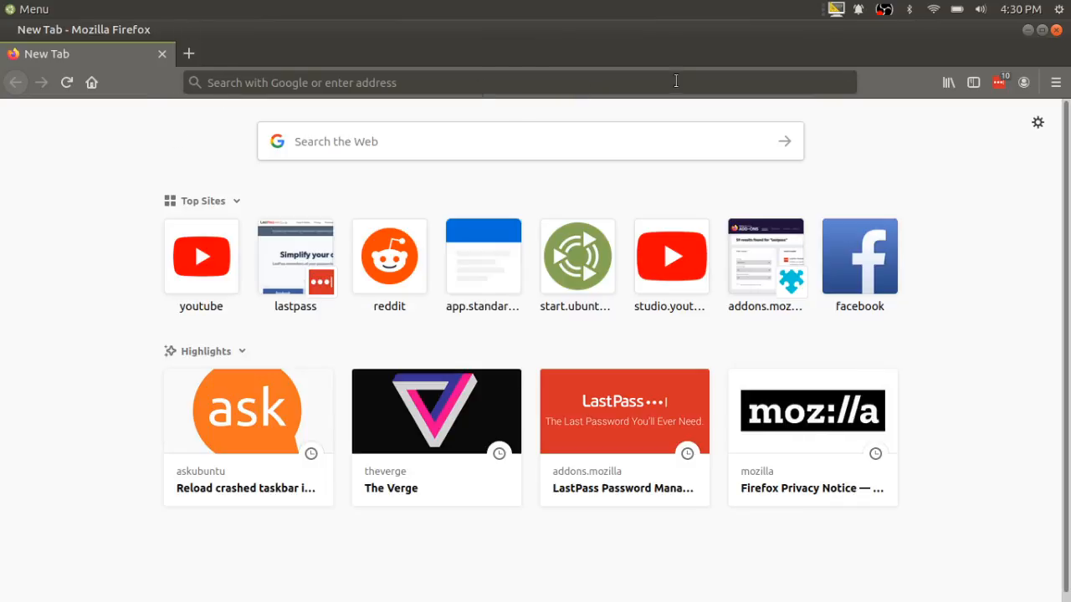
{"action": "right_click", "coordinate": [631, 52]}
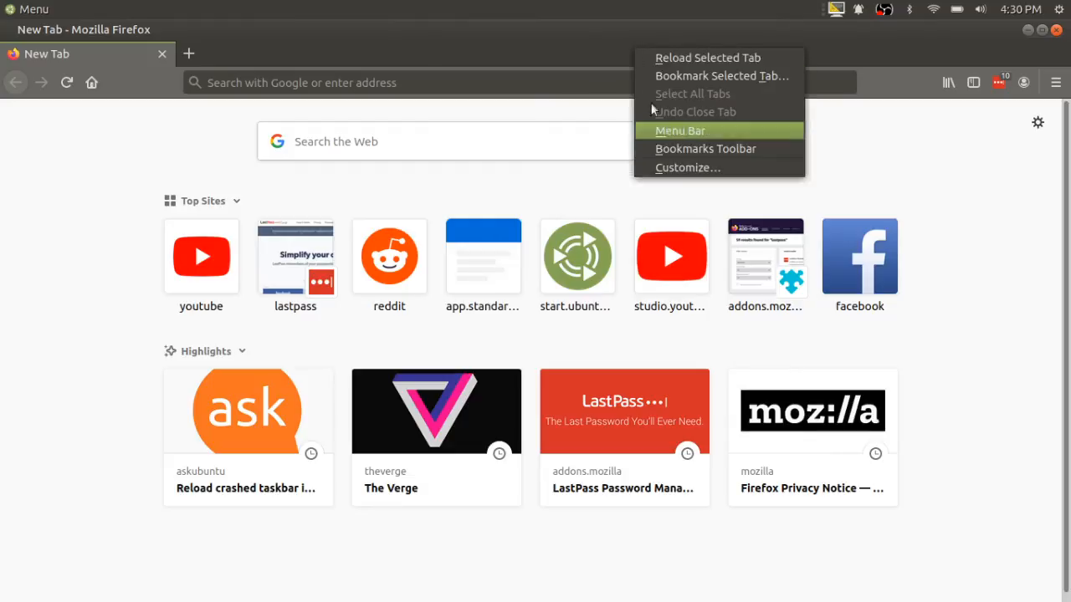
{"action": "left_click", "coordinate": [510, 58]}
{"action": "right_click", "coordinate": [510, 59]}
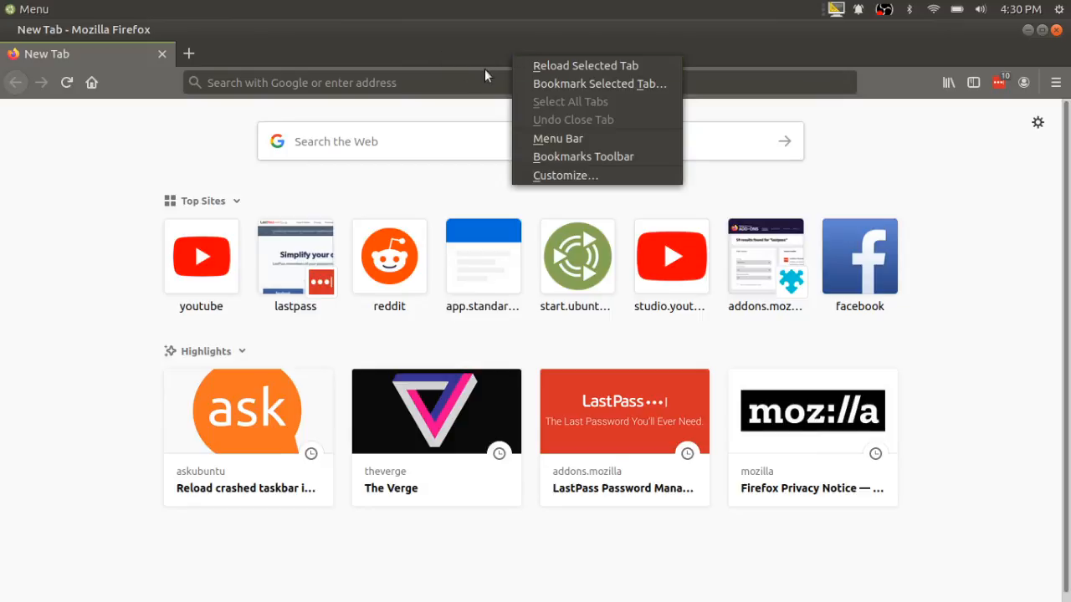
{"action": "left_click", "coordinate": [552, 175]}
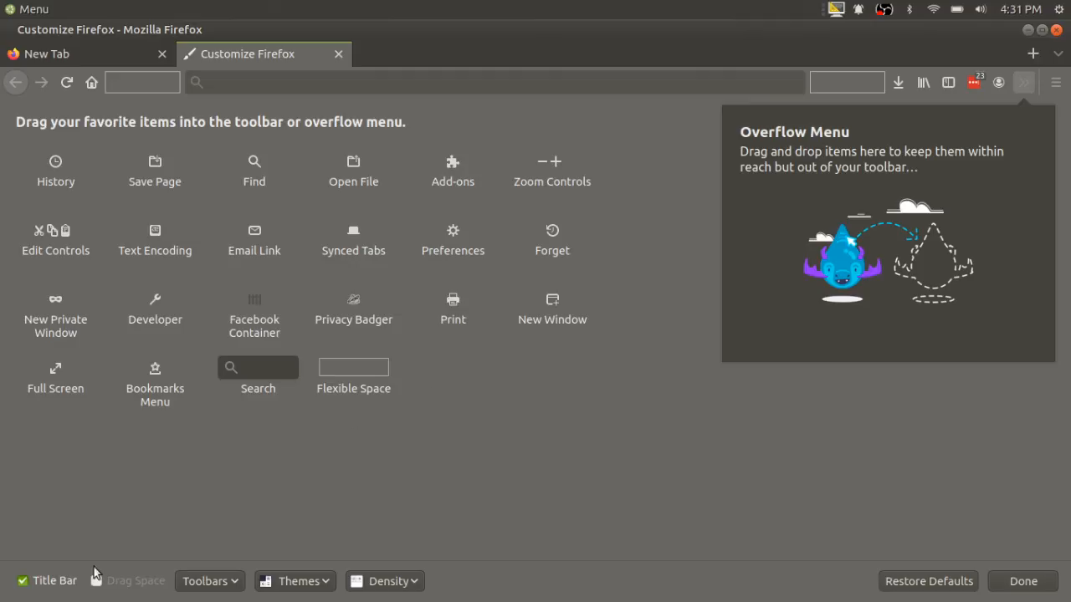
{"action": "left_click", "coordinate": [42, 588]}
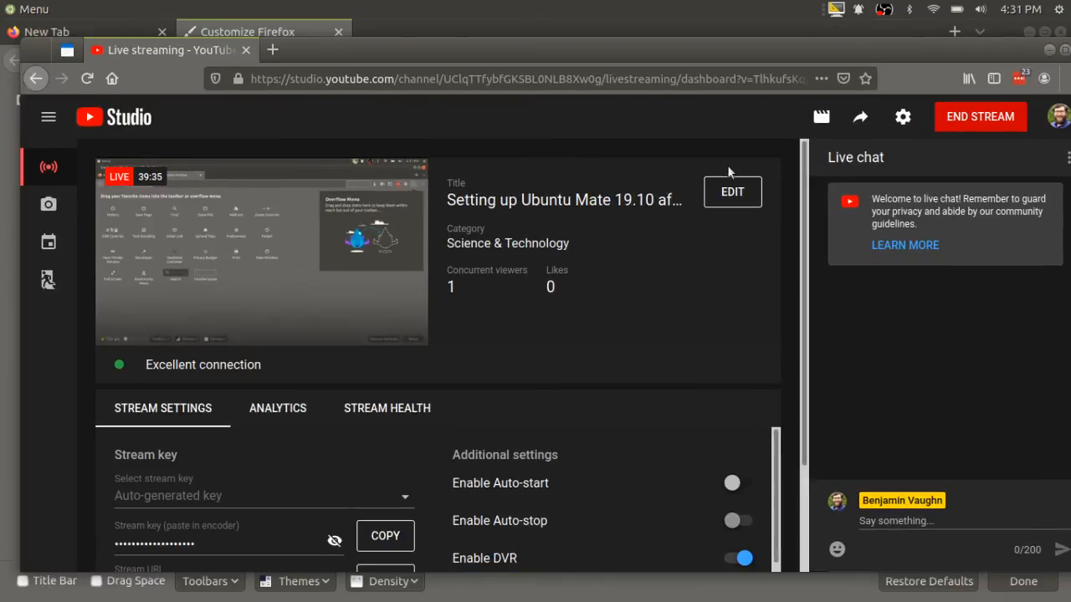
Move the live-stream browser window out of view, and unmaximize and reposition the Customize Firefox window
{"action": "left_click_drag", "start_coordinate": [1015, 54], "coordinate": [950, 132]}
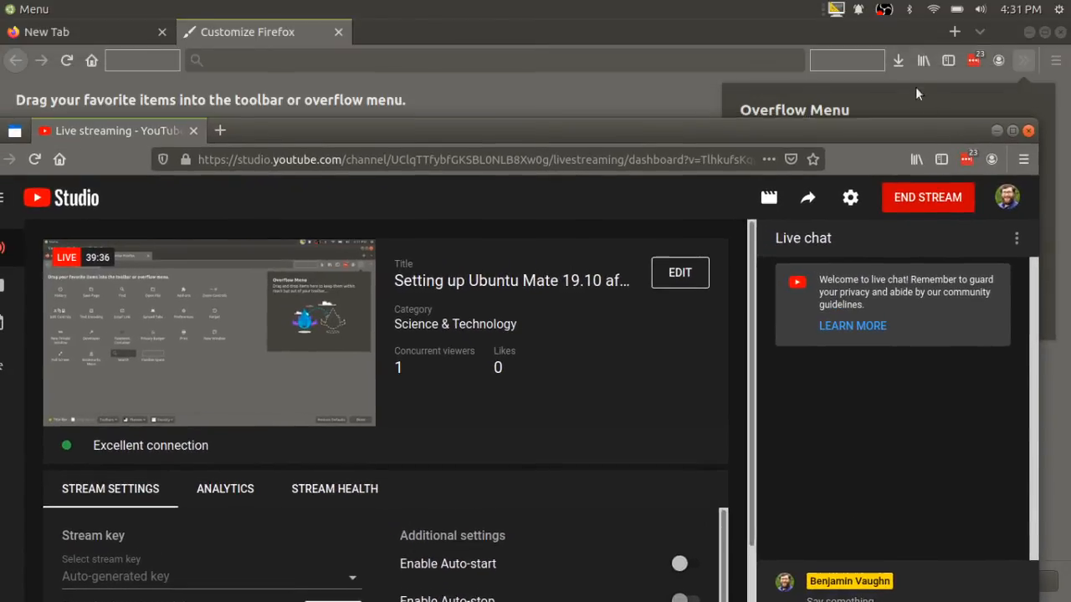
{"action": "double_click", "coordinate": [865, 42]}
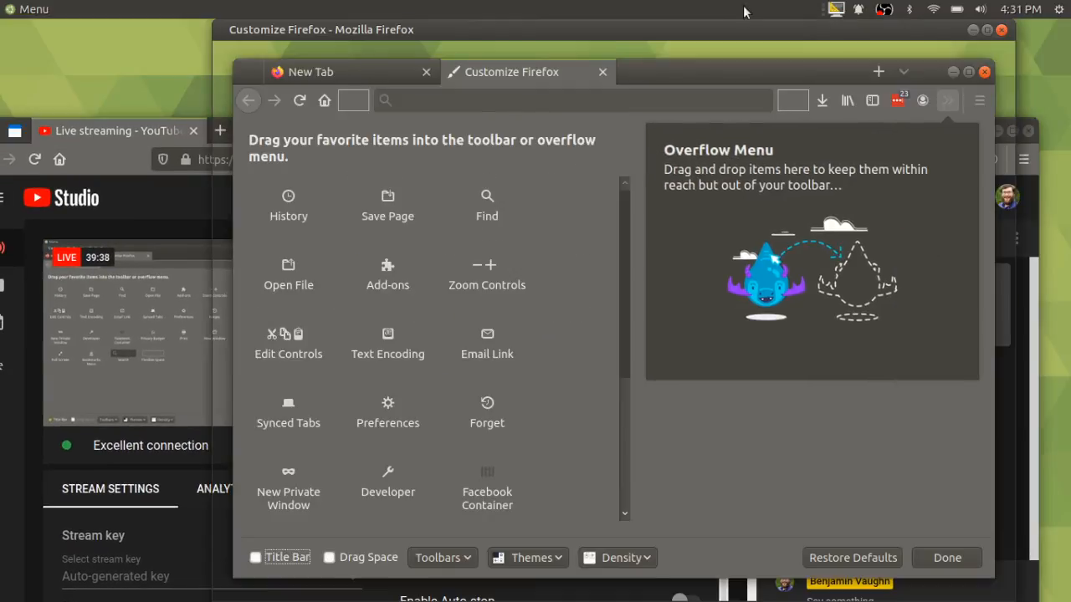
{"action": "left_click", "coordinate": [163, 130]}
{"action": "left_click_drag", "start_coordinate": [260, 128], "coordinate": [0, 133]}
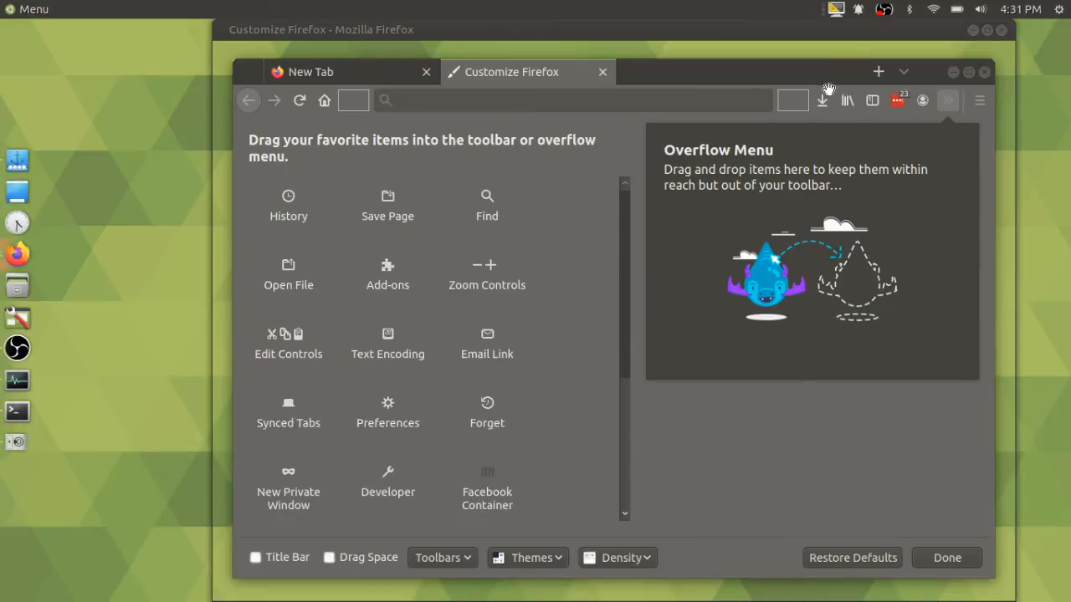
{"action": "left_click", "coordinate": [793, 47]}
{"action": "left_click_drag", "start_coordinate": [771, 37], "coordinate": [694, 43]}
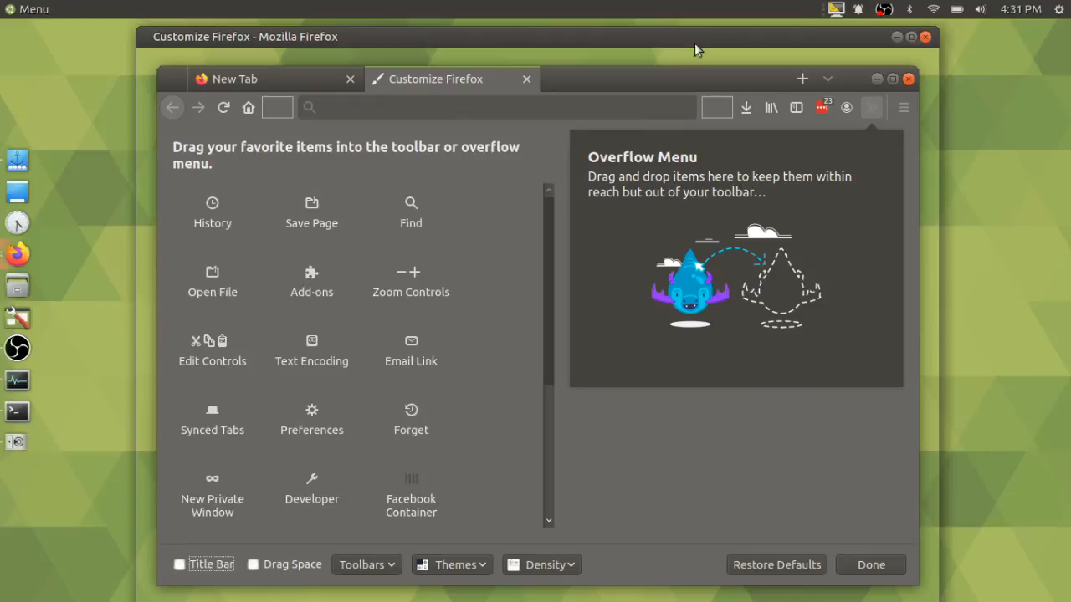
Maximize the Customize Firefox window, then finish customizing and close that Firefox window
{"action": "left_click", "coordinate": [892, 78]}
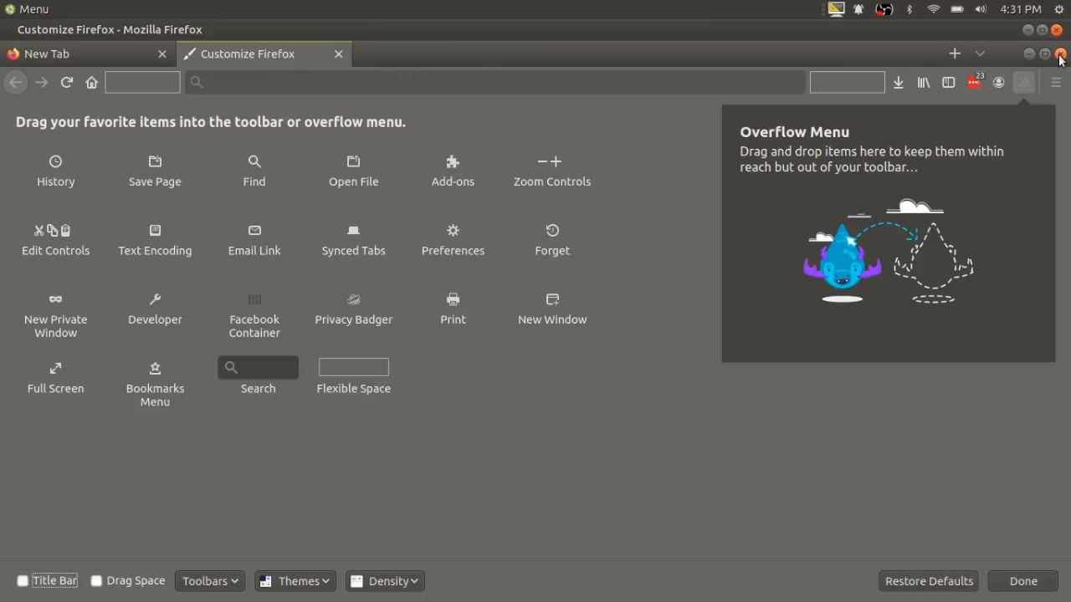
{"action": "left_click", "coordinate": [1024, 582]}
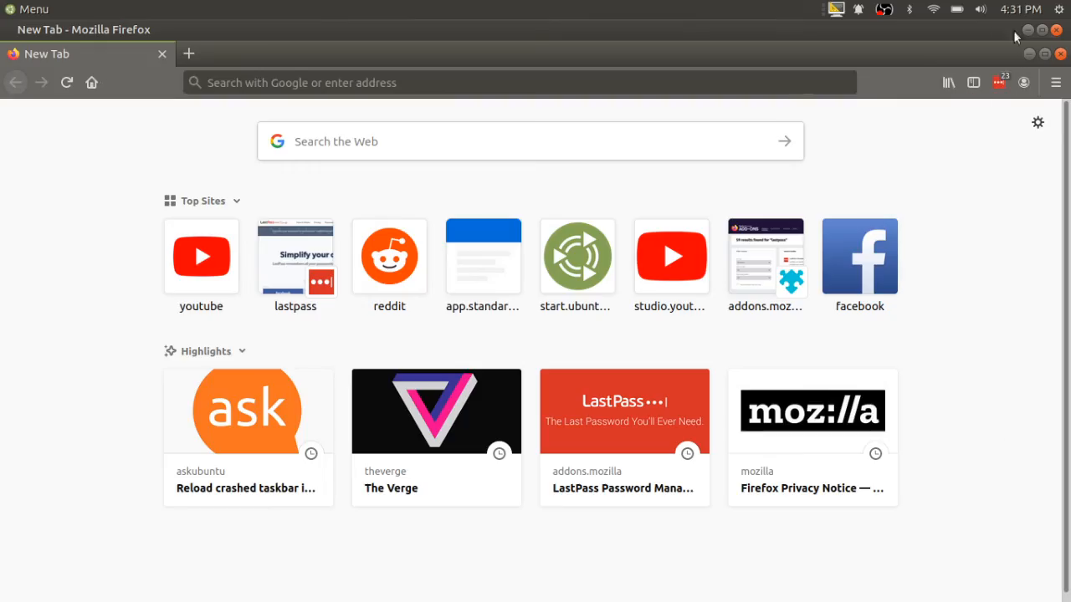
{"action": "left_click", "coordinate": [1060, 55]}
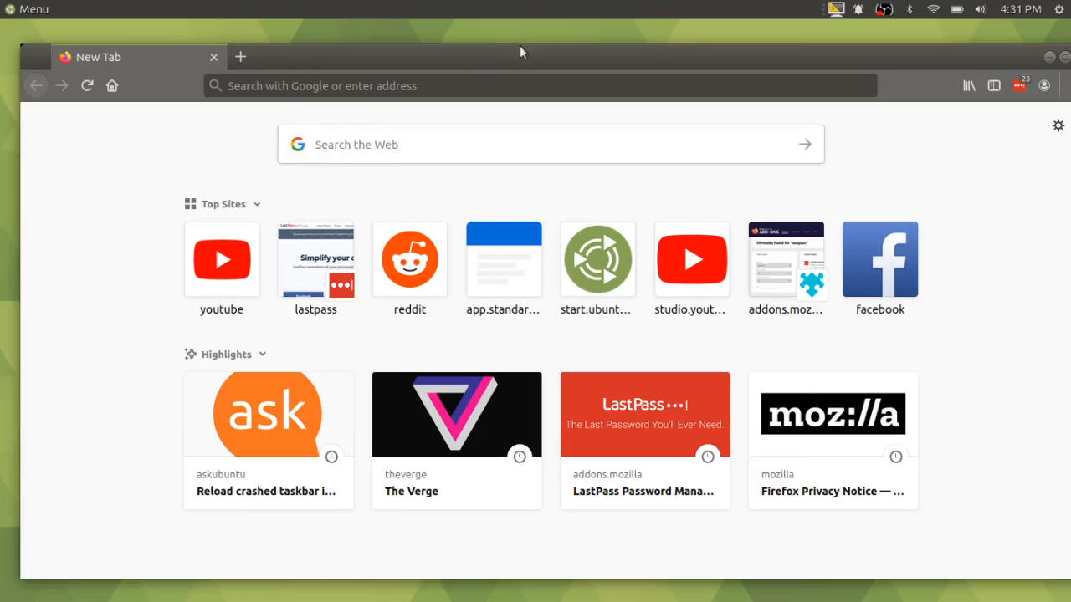
Shift the reopened Firefox window slightly and maximize it
{"action": "mouse_move", "coordinate": [9, 343]}
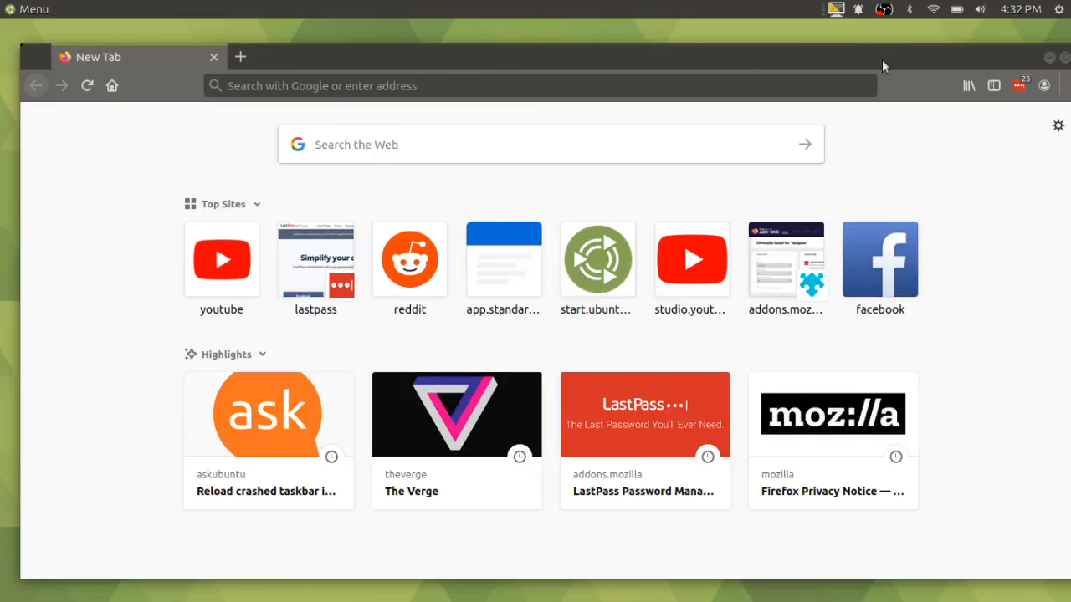
{"action": "left_click_drag", "start_coordinate": [888, 59], "coordinate": [868, 63]}
{"action": "left_click", "coordinate": [1044, 61]}
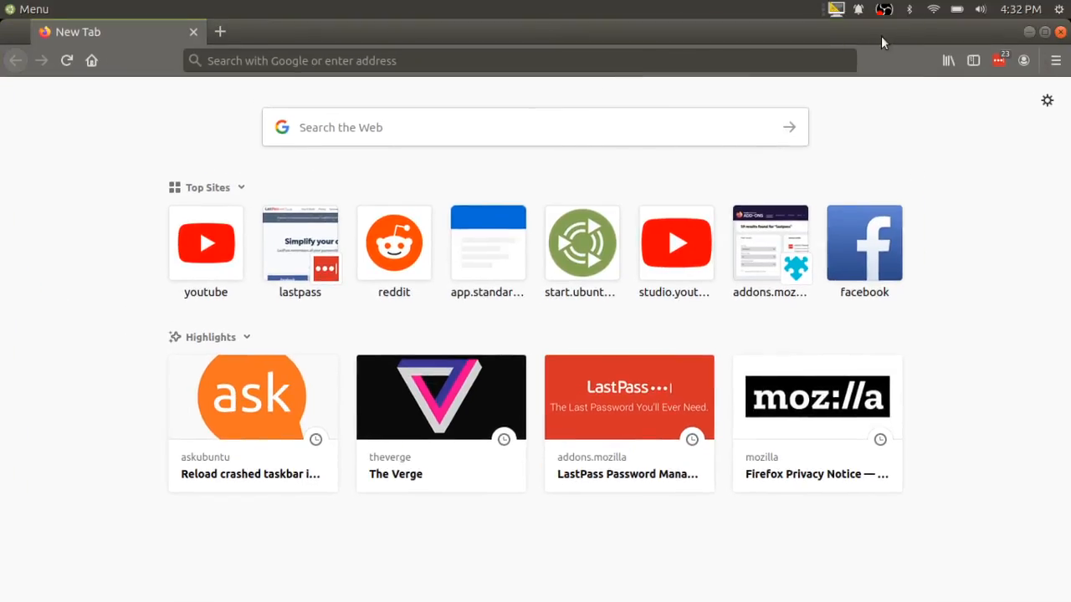
Open the Firefox customization page again and look through its Toolbars and Themes options without choosing any
{"action": "right_click", "coordinate": [881, 36]}
{"action": "left_click", "coordinate": [904, 161]}
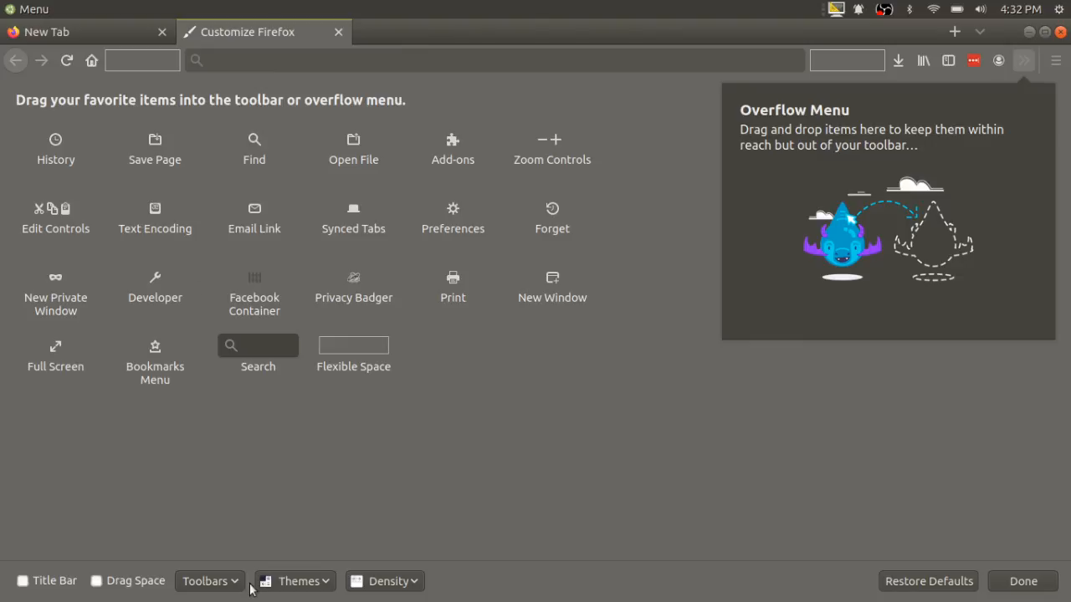
{"action": "left_click", "coordinate": [196, 585]}
{"action": "left_click", "coordinate": [195, 588]}
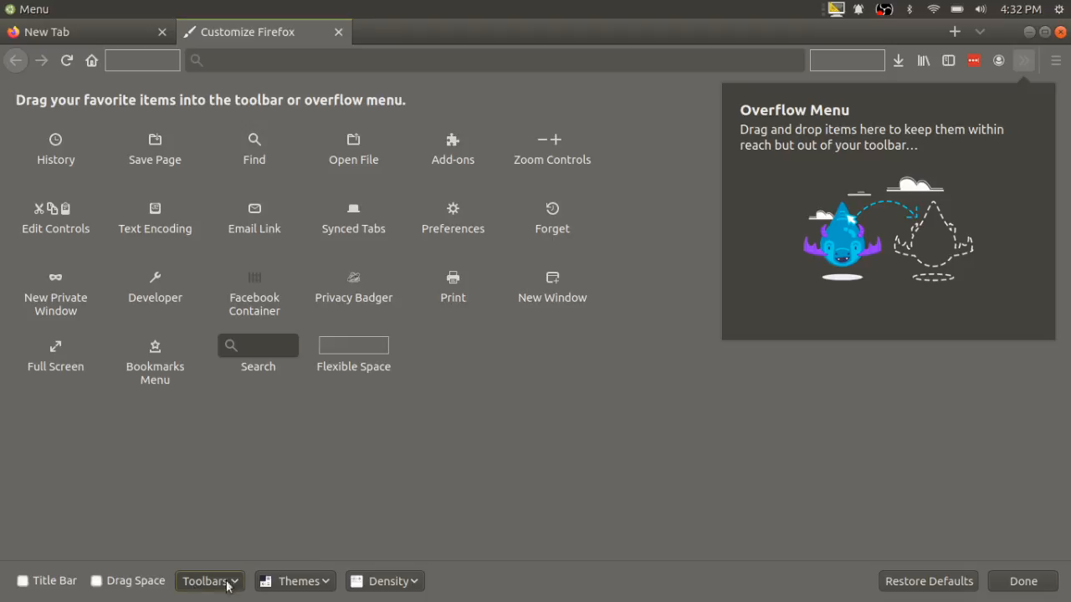
{"action": "left_click", "coordinate": [276, 588]}
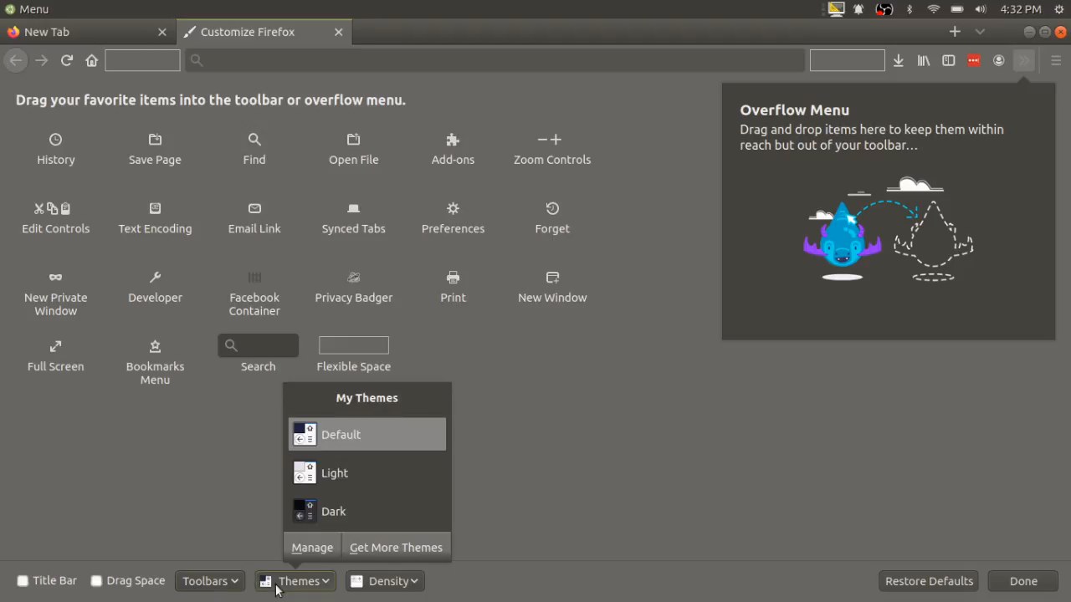
{"action": "left_click", "coordinate": [252, 513]}
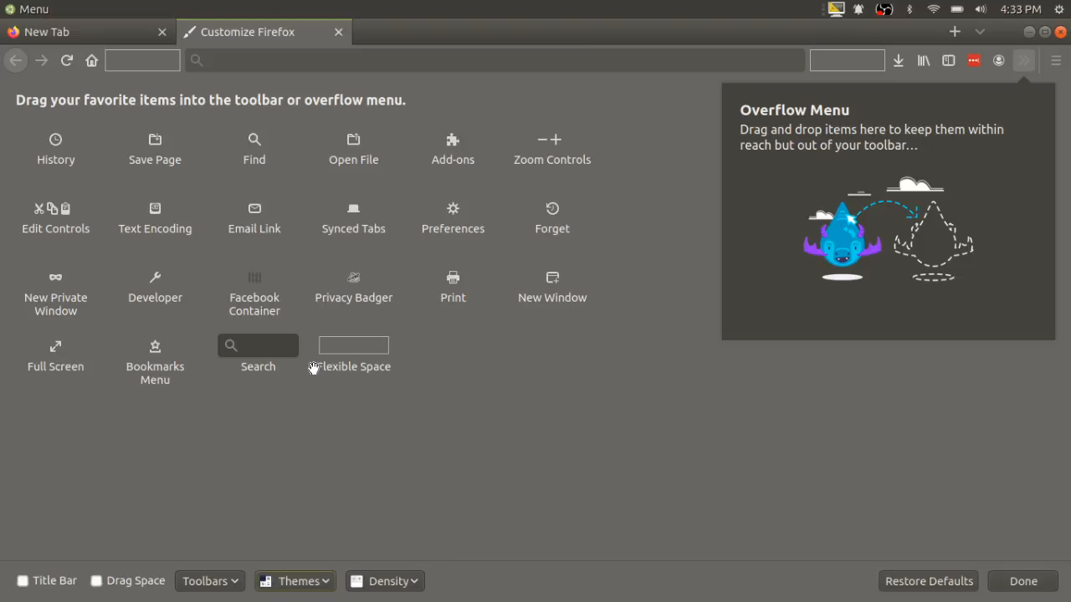
Set the Firefox interface density to Compact and finish customizing
{"action": "left_click", "coordinate": [392, 581]}
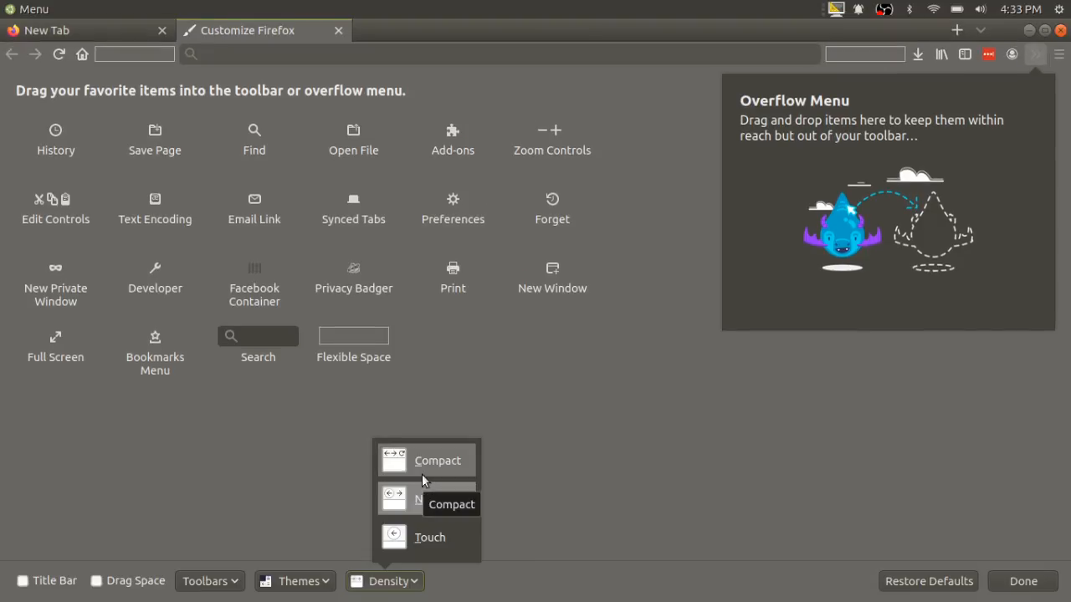
{"action": "left_click", "coordinate": [422, 474]}
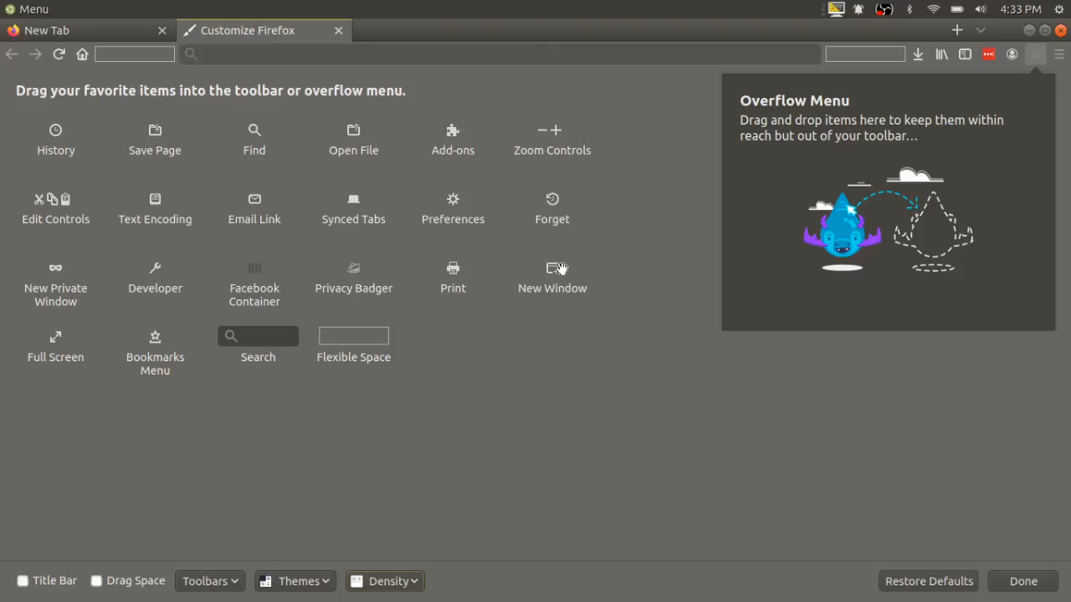
{"action": "left_click", "coordinate": [1023, 580]}
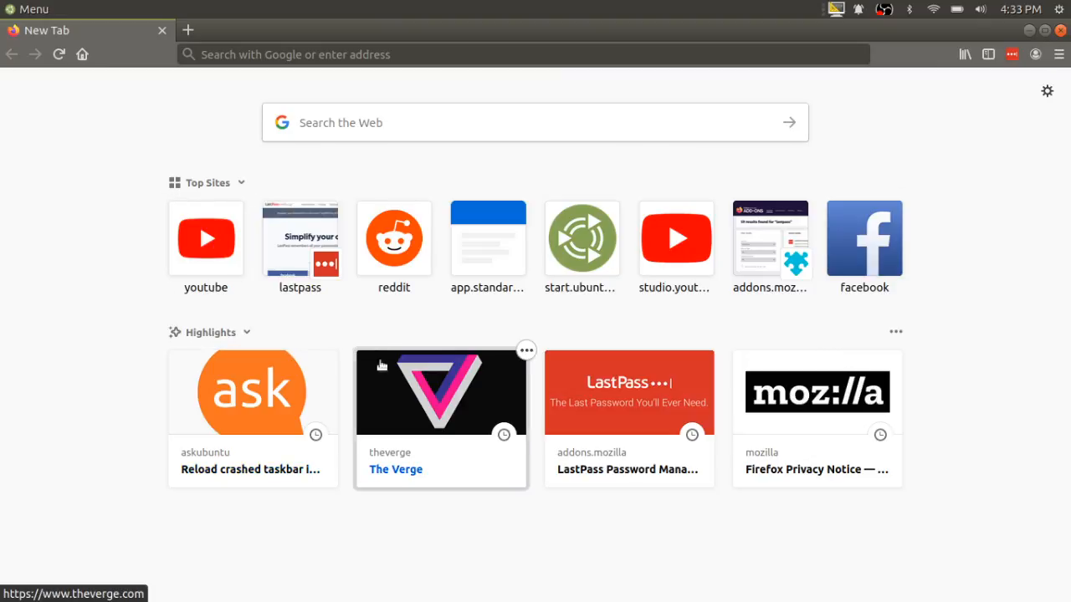
Switch the Firefox window to full-screen mode and back again
{"action": "key", "text": "F11"}
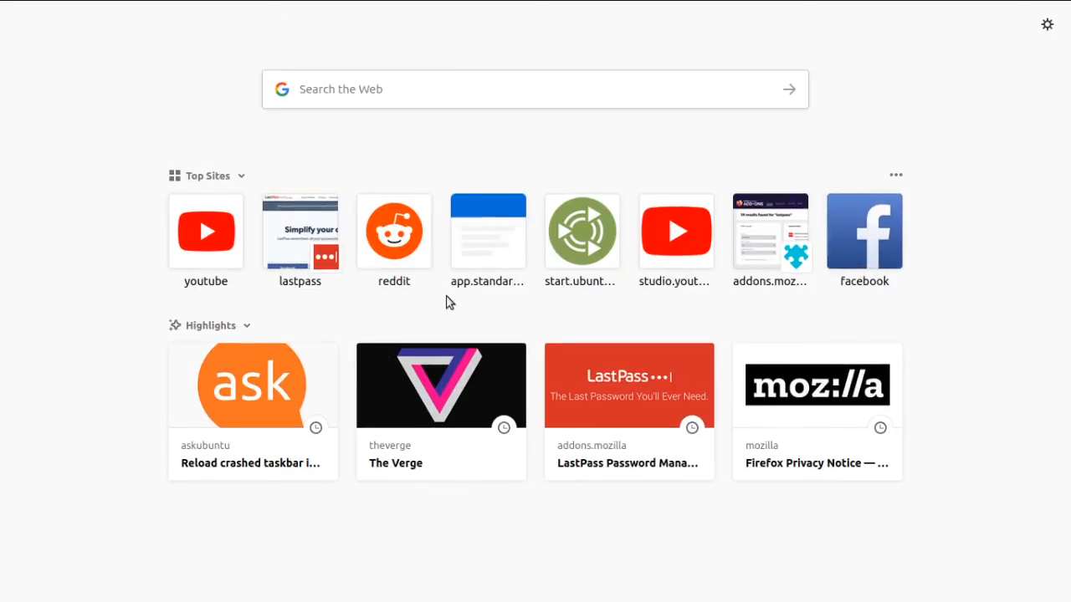
{"action": "key", "text": "F11"}
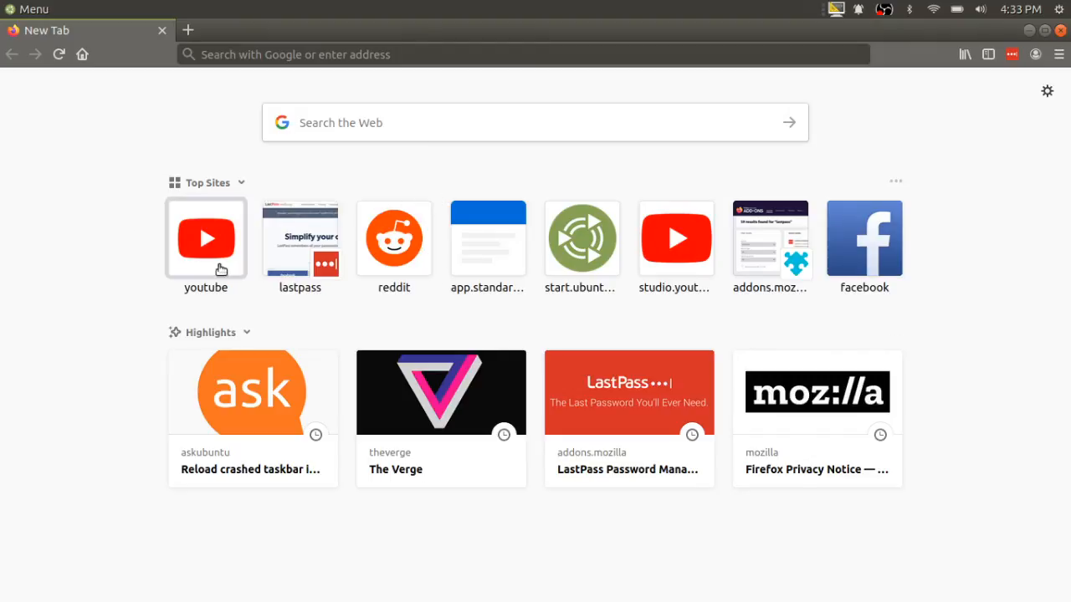
Open The Verge from the new-tab highlights and look over its front page and the Entertainment categories
{"action": "left_click", "coordinate": [458, 420]}
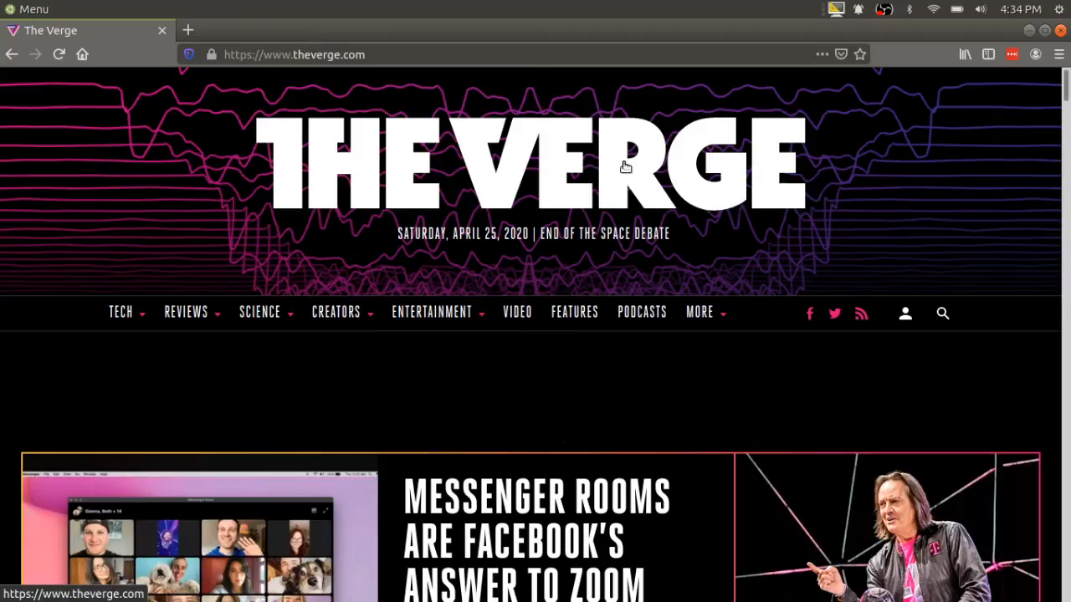
{"action": "scroll", "coordinate": [623, 172], "scroll_direction": "down", "scroll_amount": 3}
{"action": "scroll", "coordinate": [619, 334], "scroll_direction": "down", "scroll_amount": 2}
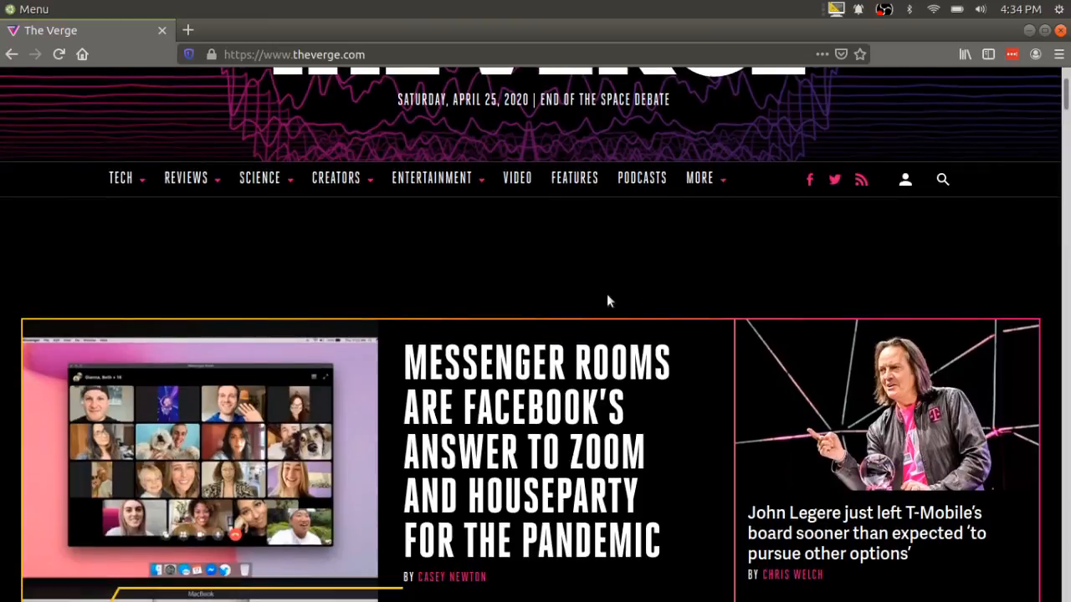
{"action": "scroll", "coordinate": [609, 302], "scroll_direction": "up", "scroll_amount": 5}
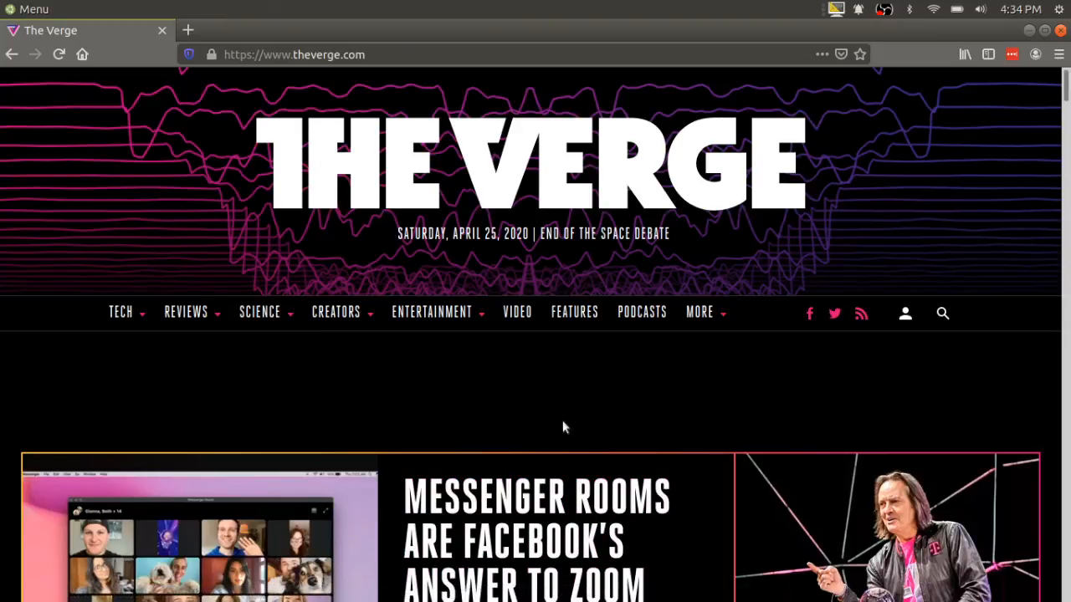
{"action": "scroll", "coordinate": [562, 427], "scroll_direction": "down", "scroll_amount": 4}
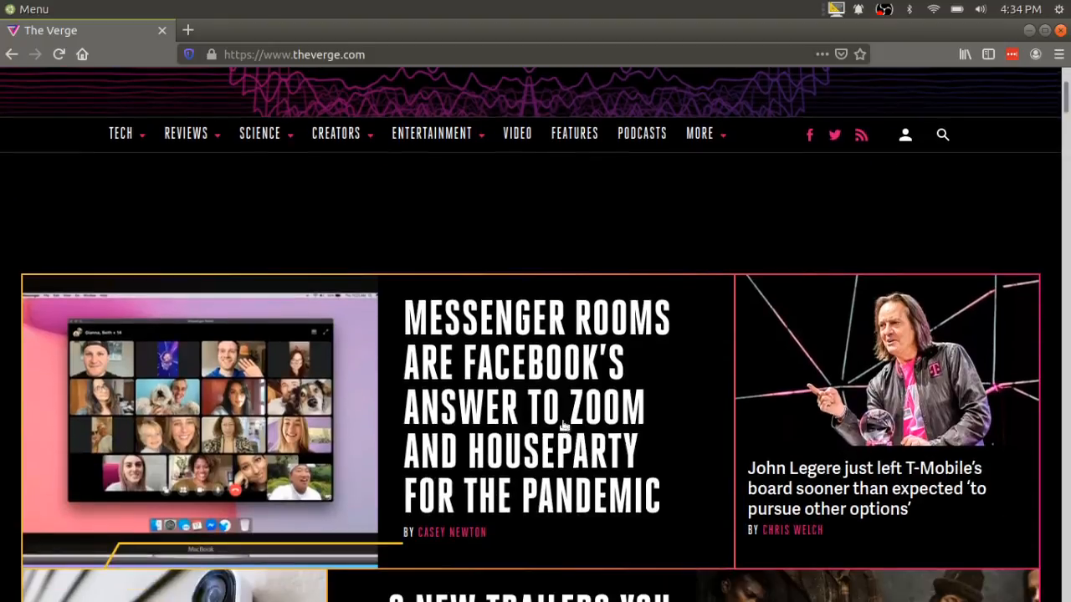
{"action": "scroll", "coordinate": [562, 426], "scroll_direction": "down", "scroll_amount": 1}
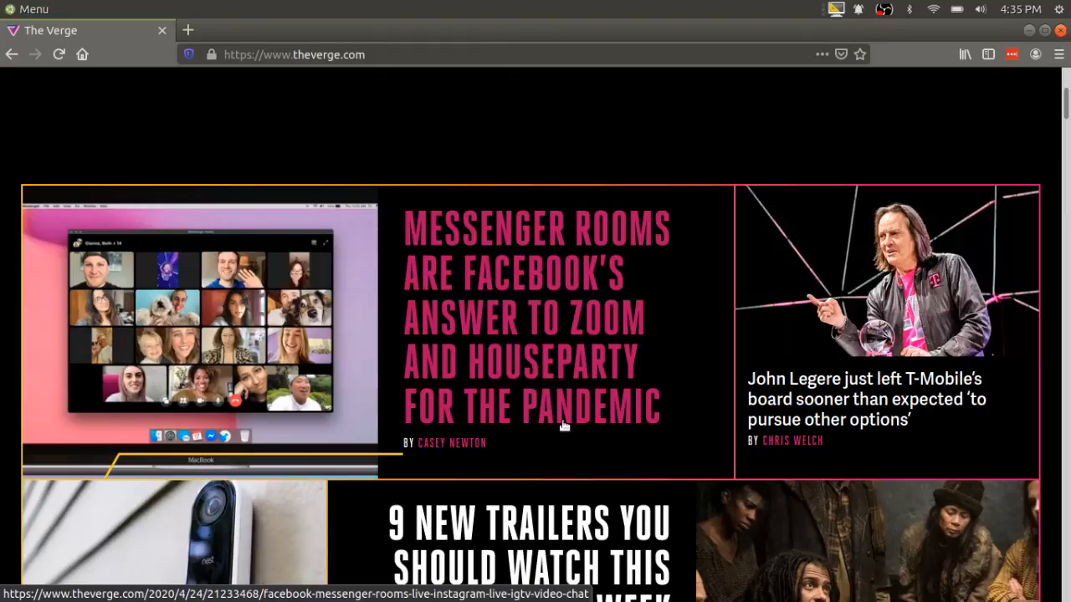
{"action": "scroll", "coordinate": [564, 427], "scroll_direction": "down", "scroll_amount": 8}
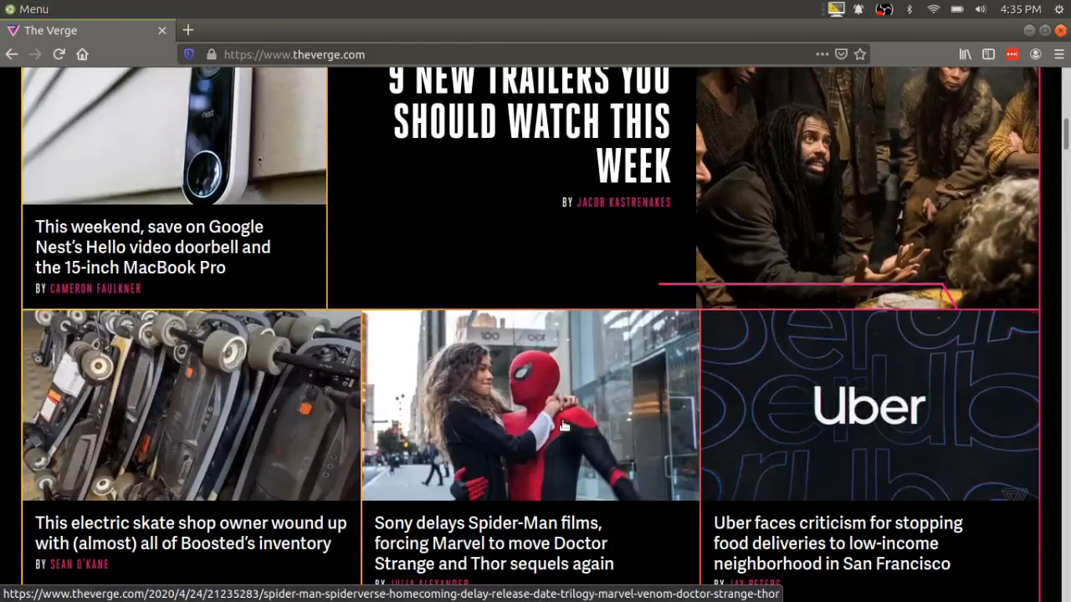
{"action": "scroll", "coordinate": [564, 426], "scroll_direction": "up", "scroll_amount": 5}
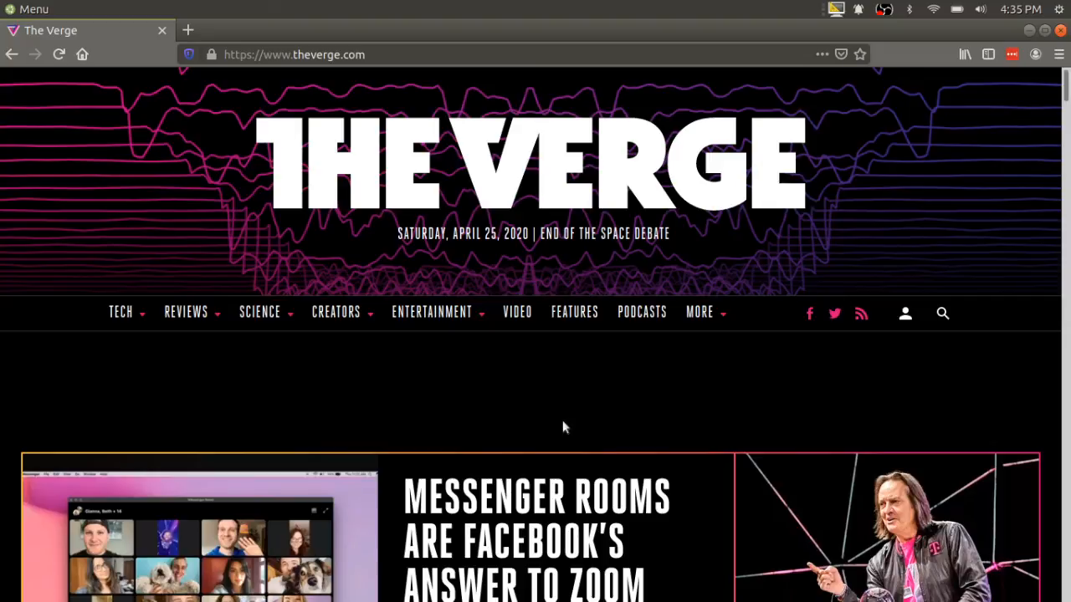
{"action": "scroll", "coordinate": [529, 416], "scroll_direction": "down", "scroll_amount": 5}
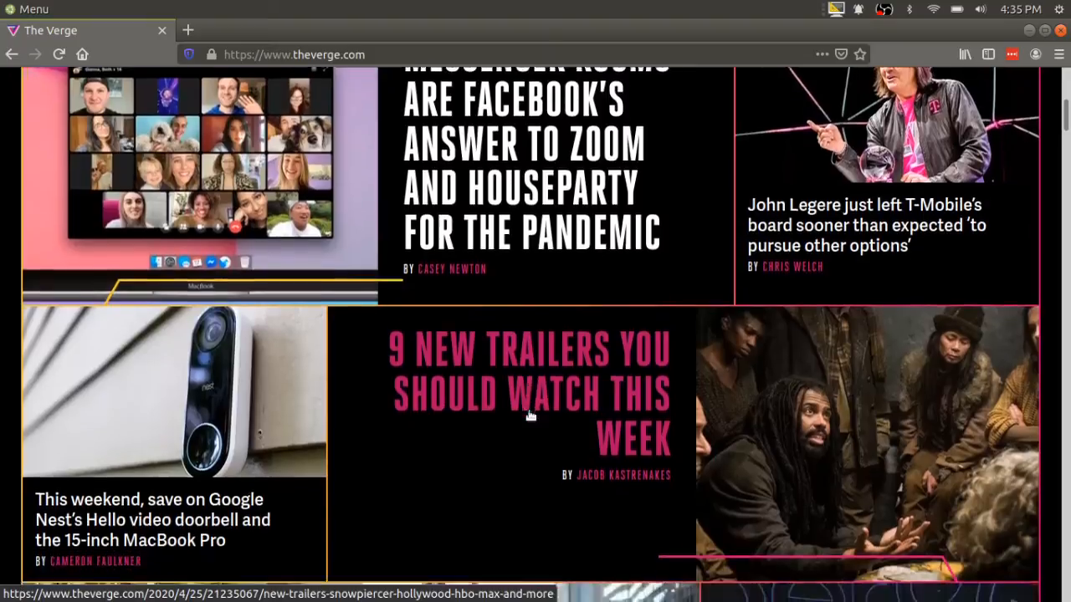
{"action": "scroll", "coordinate": [528, 414], "scroll_direction": "up", "scroll_amount": 5}
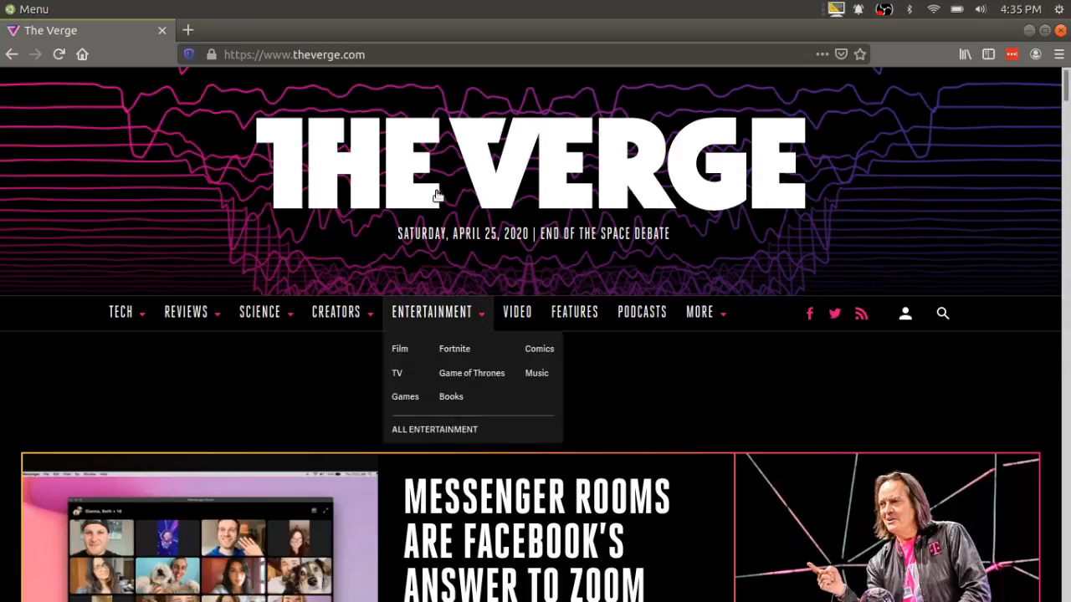
{"action": "mouse_move", "coordinate": [435, 313]}
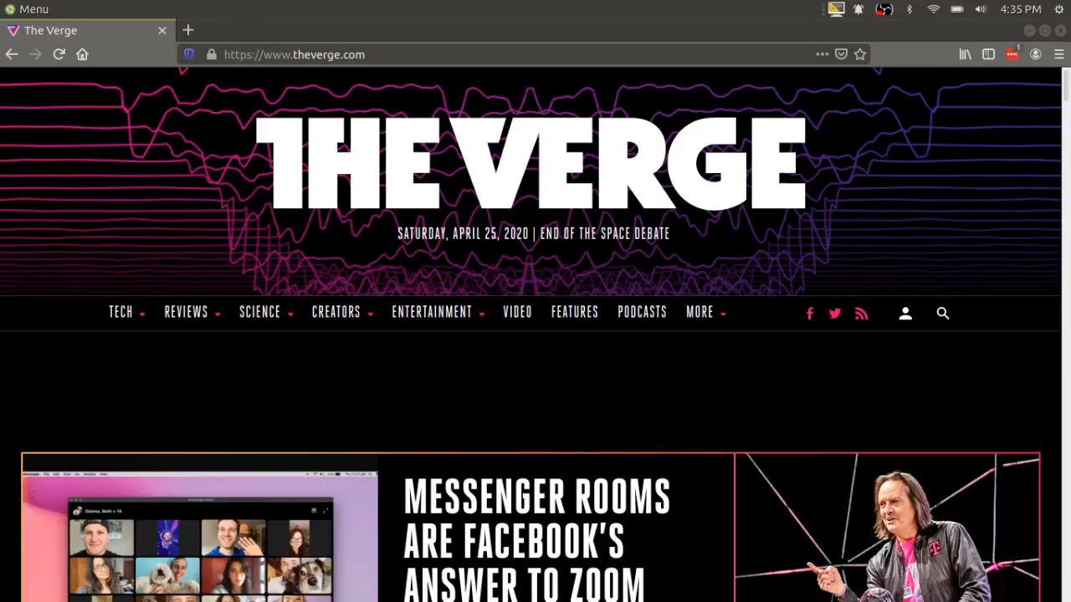
Clear the test notification from the notification indicator's history
{"action": "left_click", "coordinate": [859, 13]}
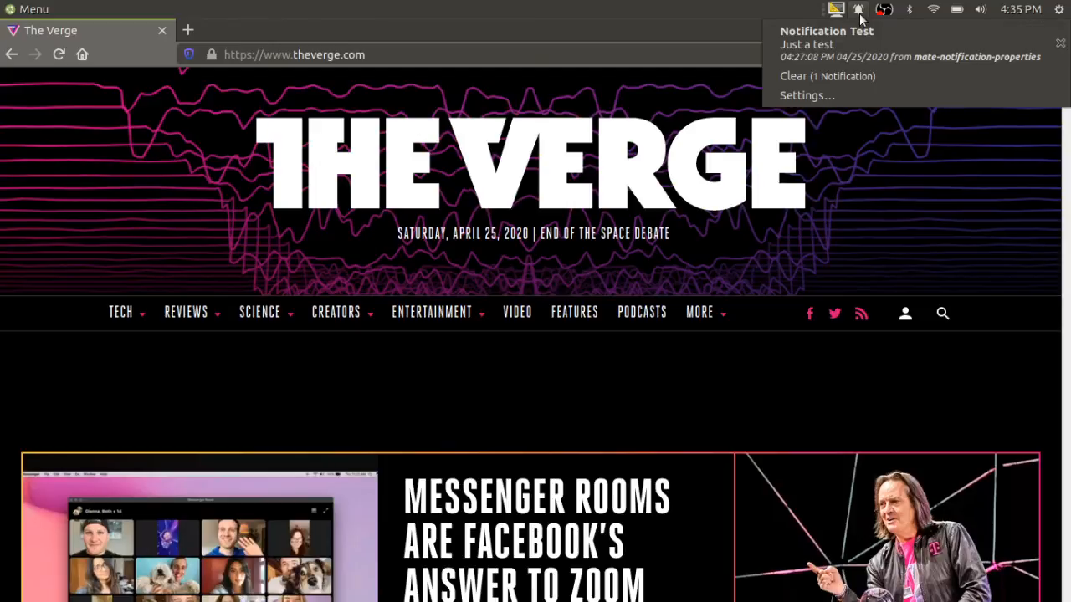
{"action": "left_click", "coordinate": [854, 77]}
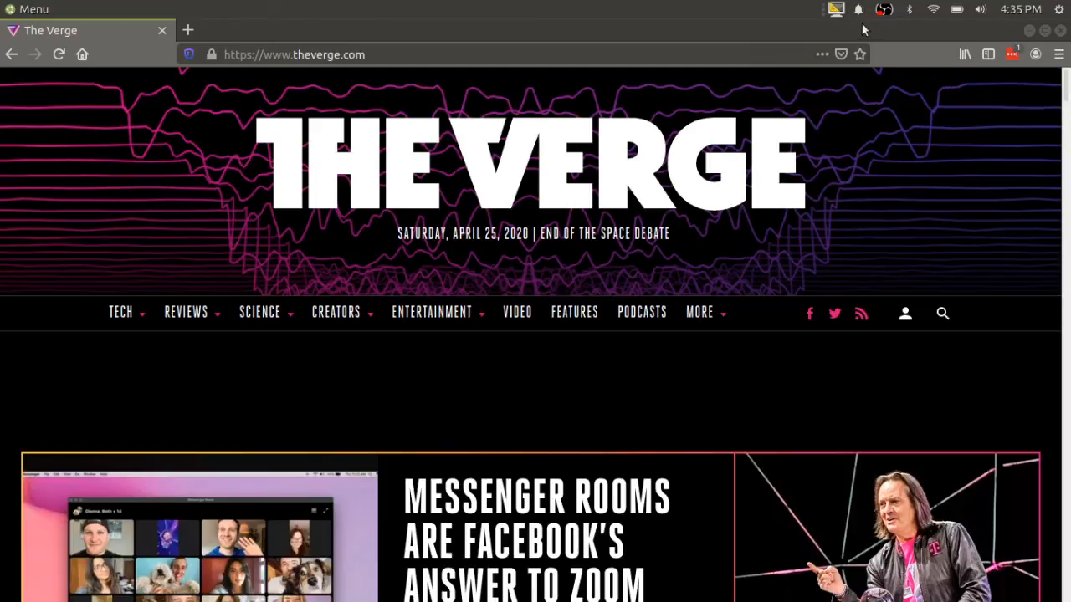
Minimize the browser window and interrupt the mate-panel process running in the terminal
{"action": "left_click", "coordinate": [1029, 31]}
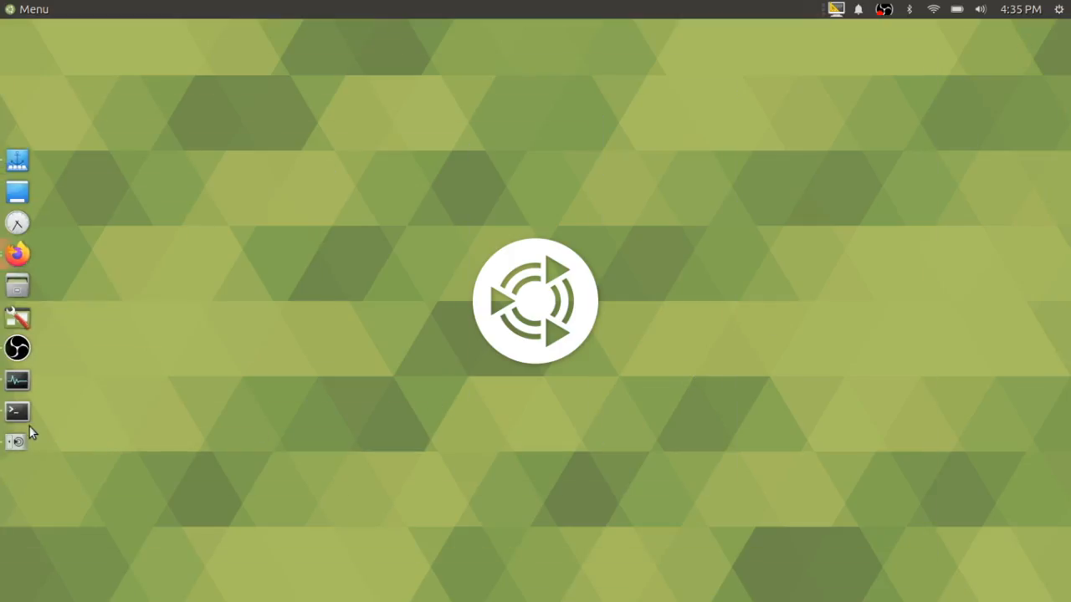
{"action": "left_click", "coordinate": [18, 411]}
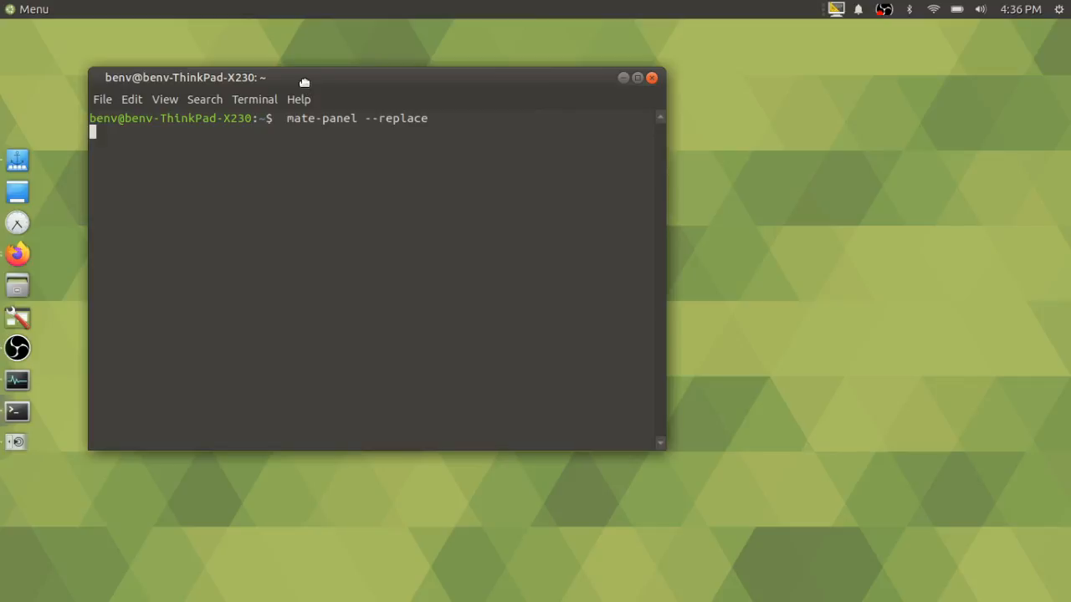
{"action": "left_click_drag", "start_coordinate": [305, 82], "coordinate": [341, 88]}
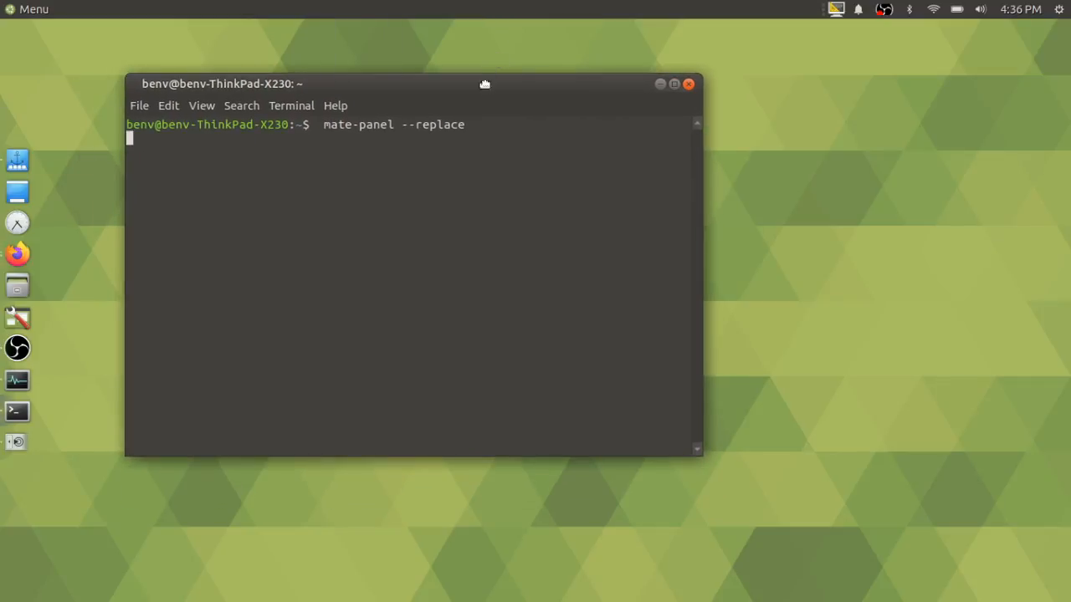
{"action": "key", "text": "ctrl+c"}
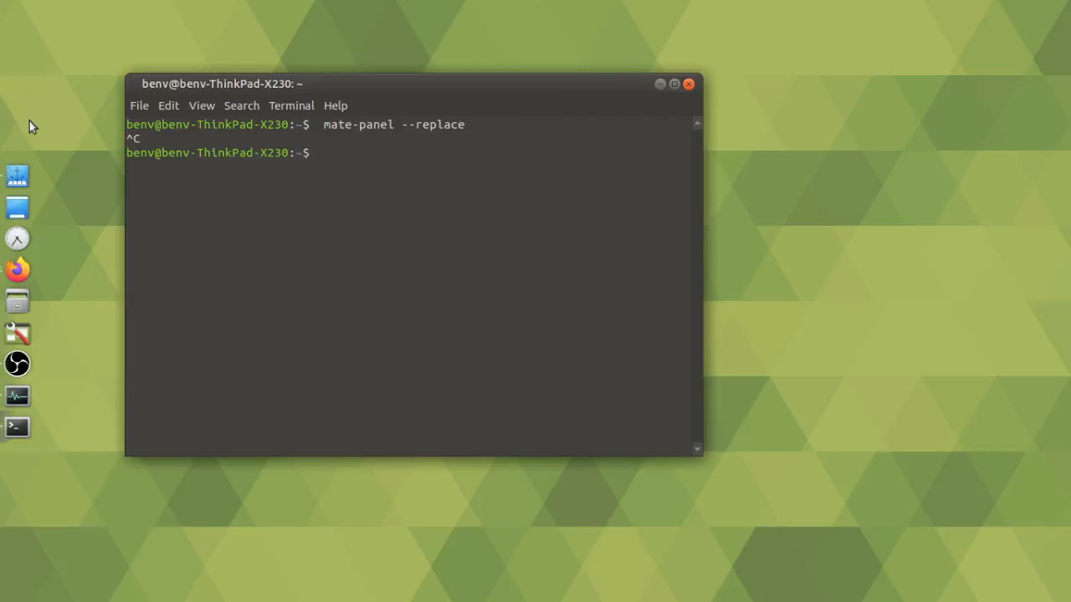
Restart the panel from the terminal with mate-panel --replace and move the OBS window off this screen
{"action": "type", "text": "obs-studio"}
{"action": "key", "text": "Up"}
{"action": "key", "text": "Down"}
{"action": "key", "text": "Down"}
{"action": "right_click", "coordinate": [387, 284]}
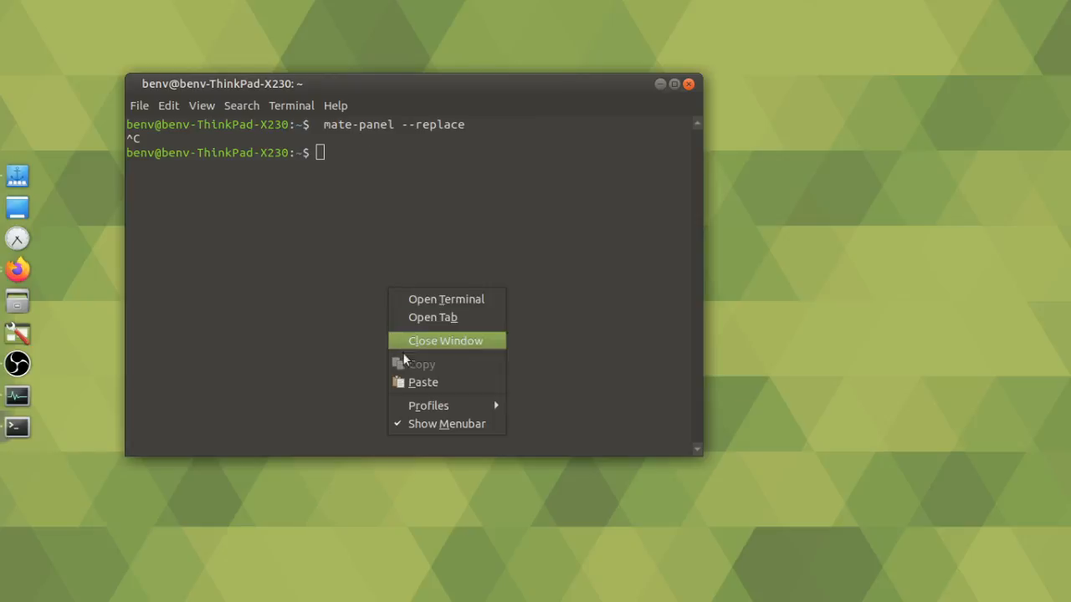
{"action": "left_click", "coordinate": [408, 382]}
{"action": "key", "text": "Delete"}
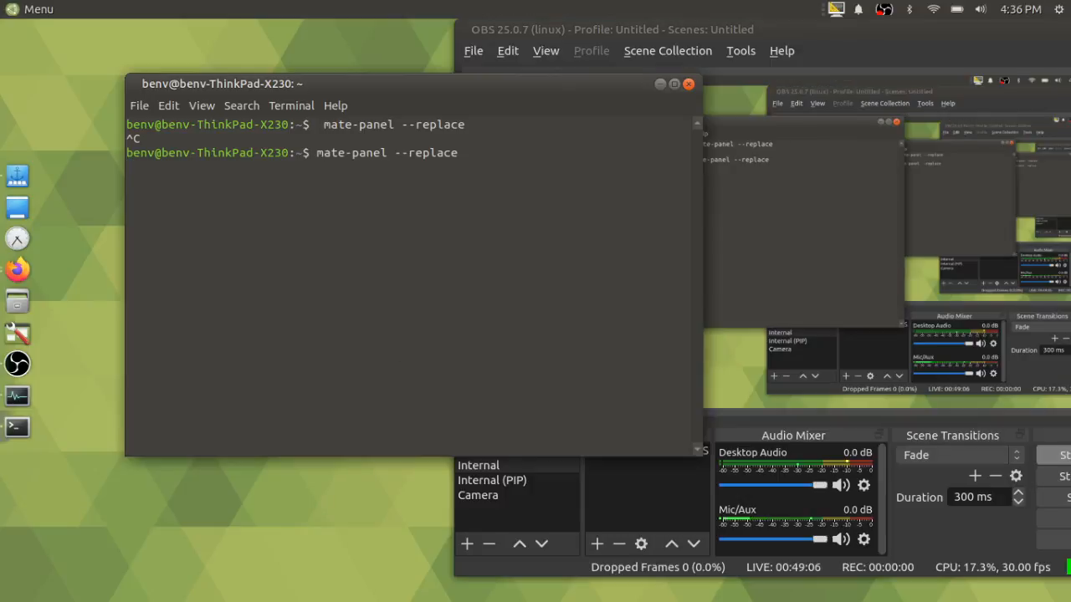
{"action": "left_click_drag", "start_coordinate": [620, 35], "coordinate": [632, 0]}
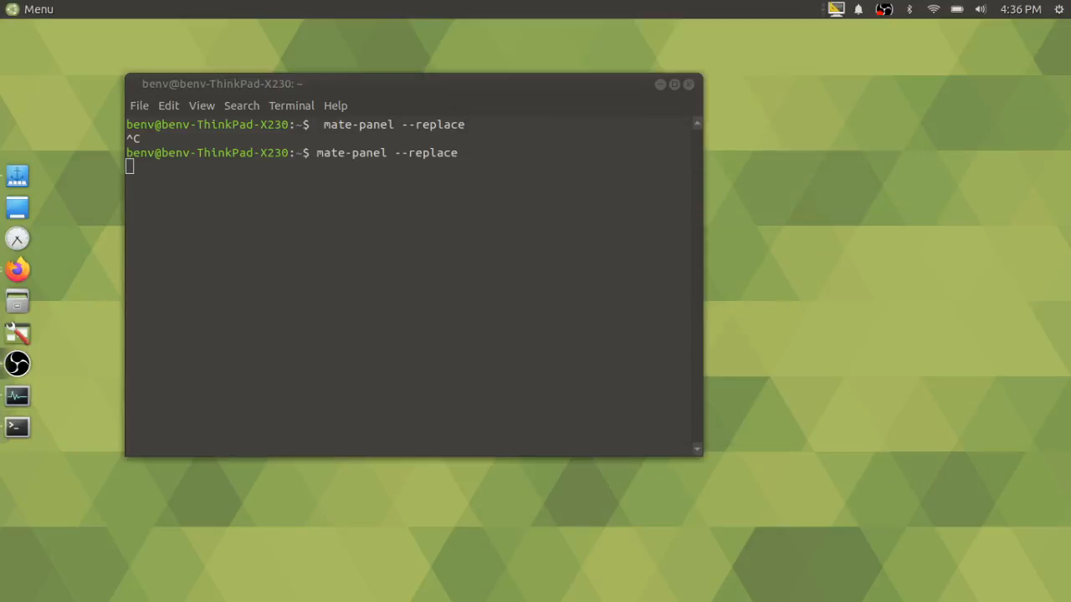
{"action": "left_click", "coordinate": [297, 252]}
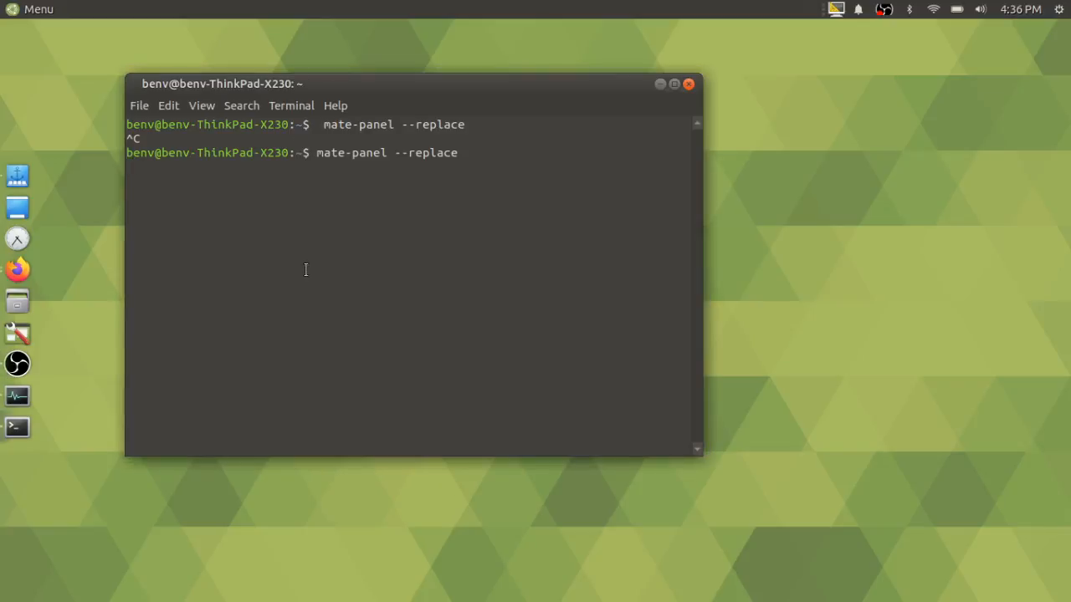
Bring back the Firefox windows, move the Standard Notes one off this screen and close the one showing The Verge
{"action": "left_click", "coordinate": [21, 272]}
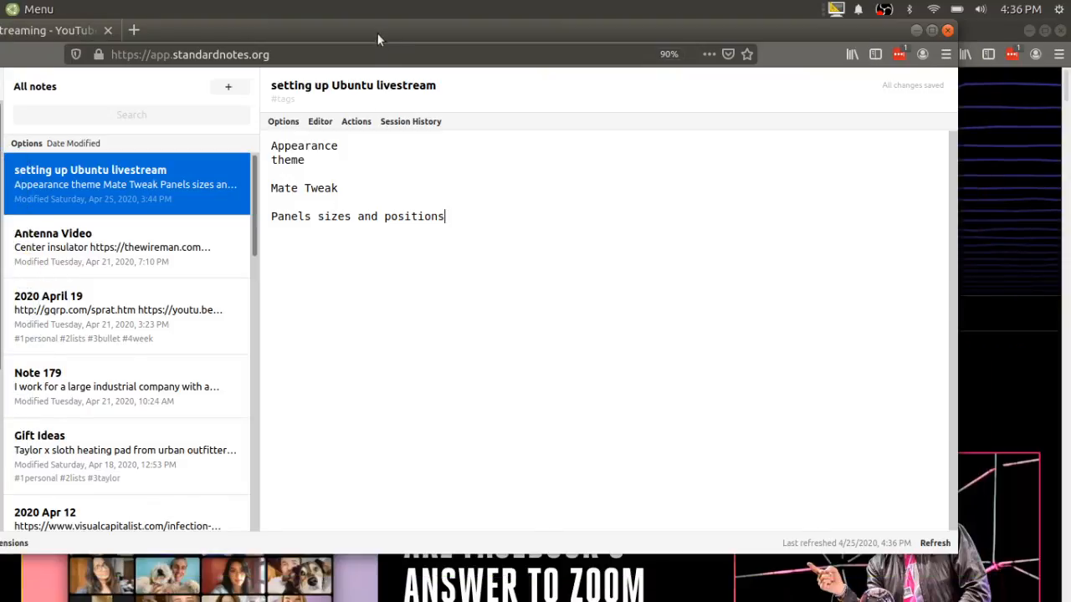
{"action": "left_click_drag", "start_coordinate": [377, 35], "coordinate": [435, 0]}
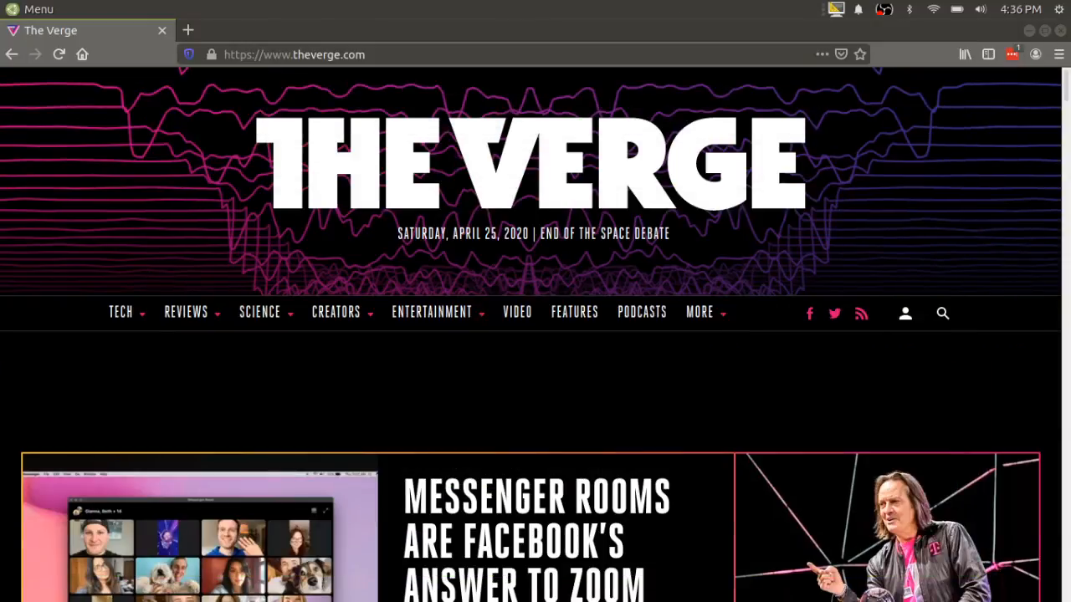
{"action": "left_click", "coordinate": [1060, 31]}
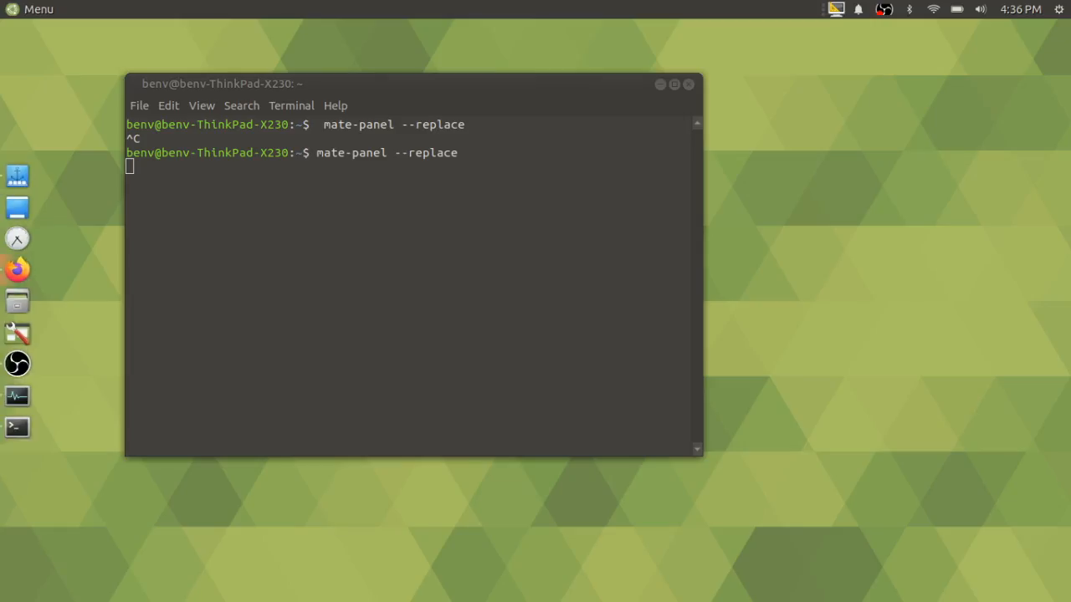